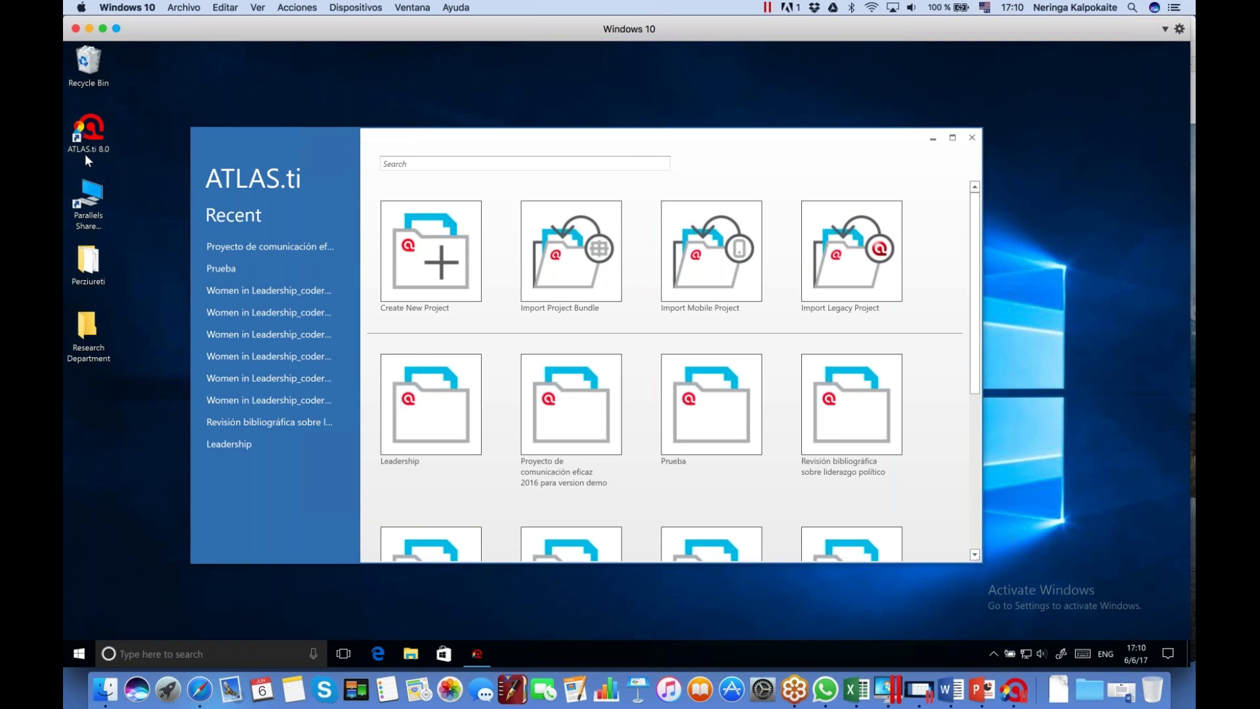
# - Maximize the ATLAS.ti 8 start window so it fills the whole screen
pyautogui.click(227, 131)
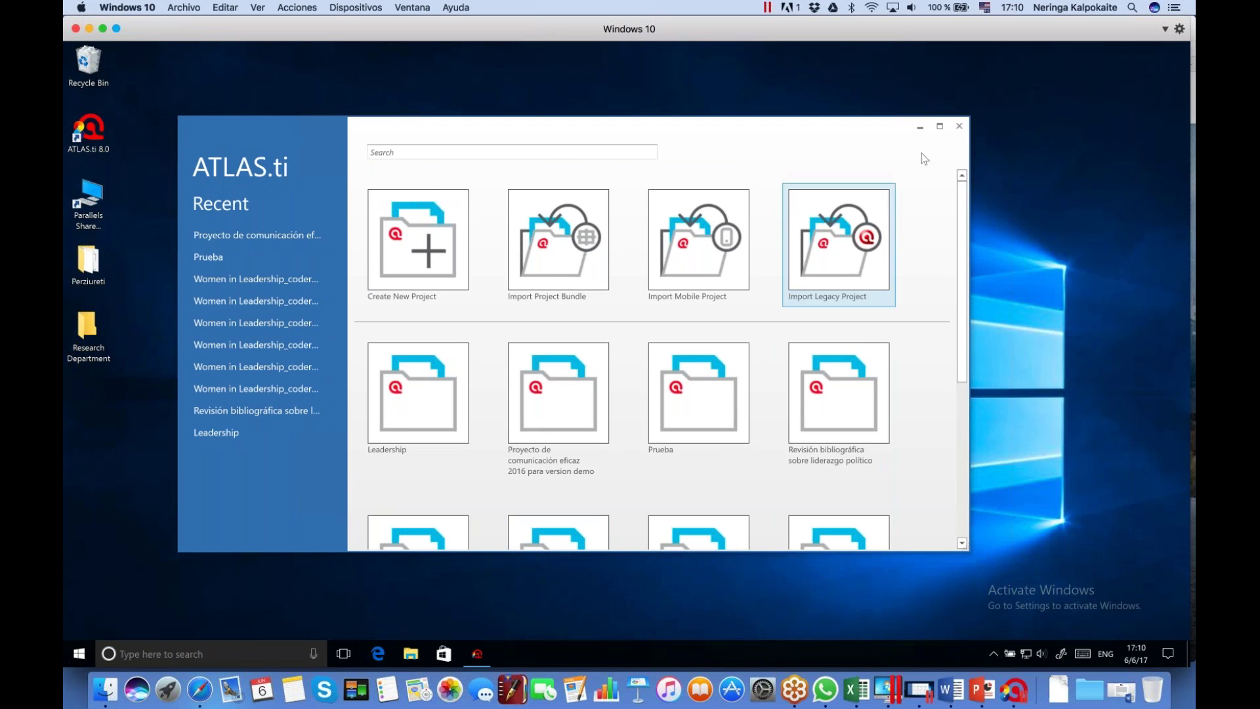
pyautogui.click(939, 129)
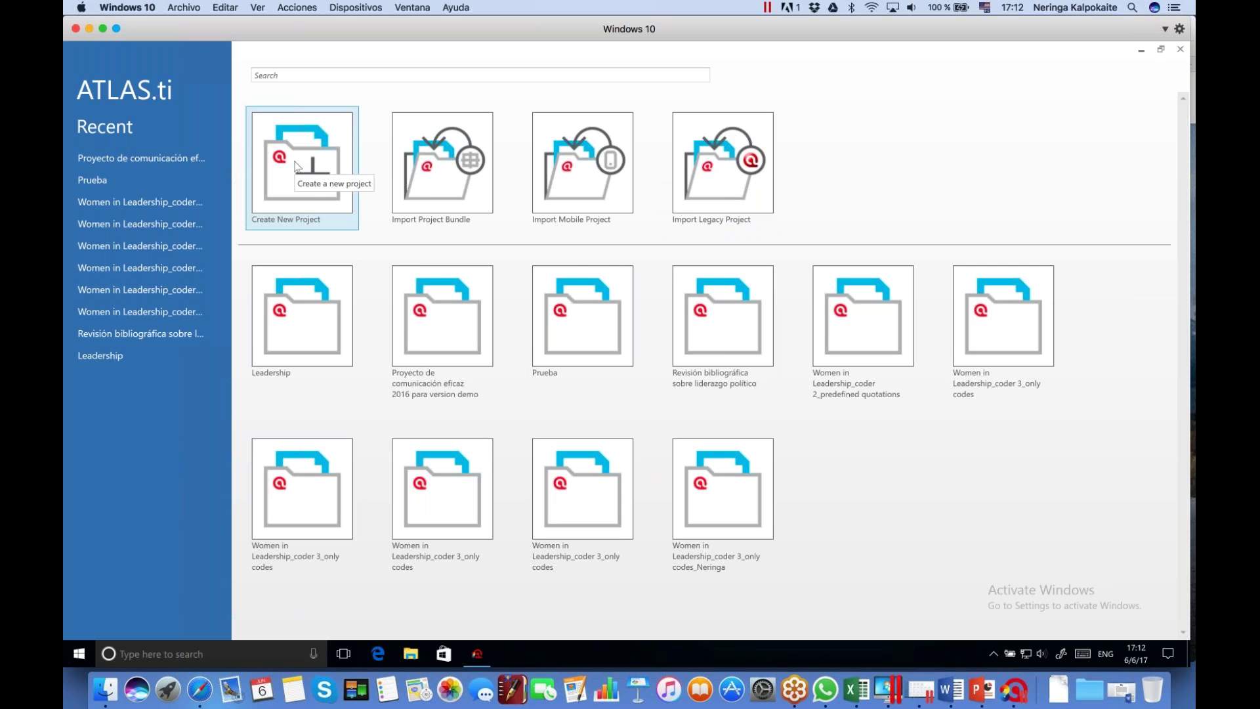
# - Open 'Proyecto de comunicación eficaz 2016 para version demo' from Recent and narrow the Explore panel
pyautogui.click(157, 157)
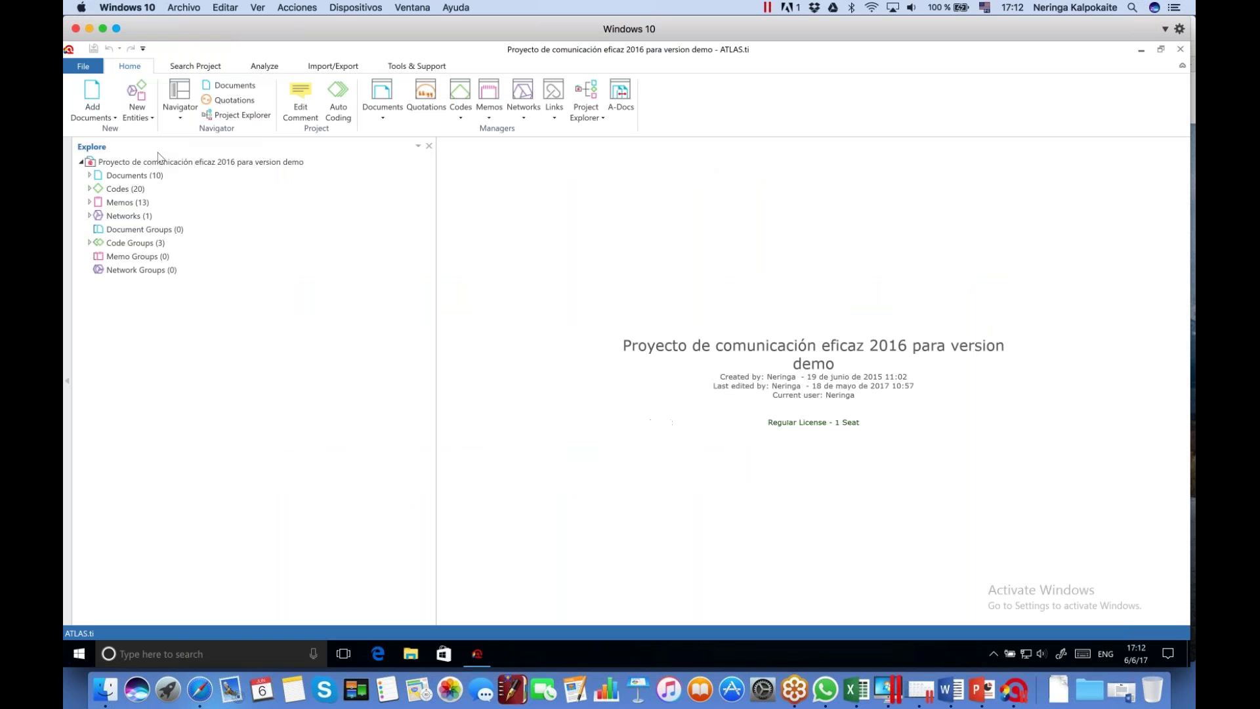
pyautogui.moveTo(359, 254); pyautogui.dragTo(260, 258)
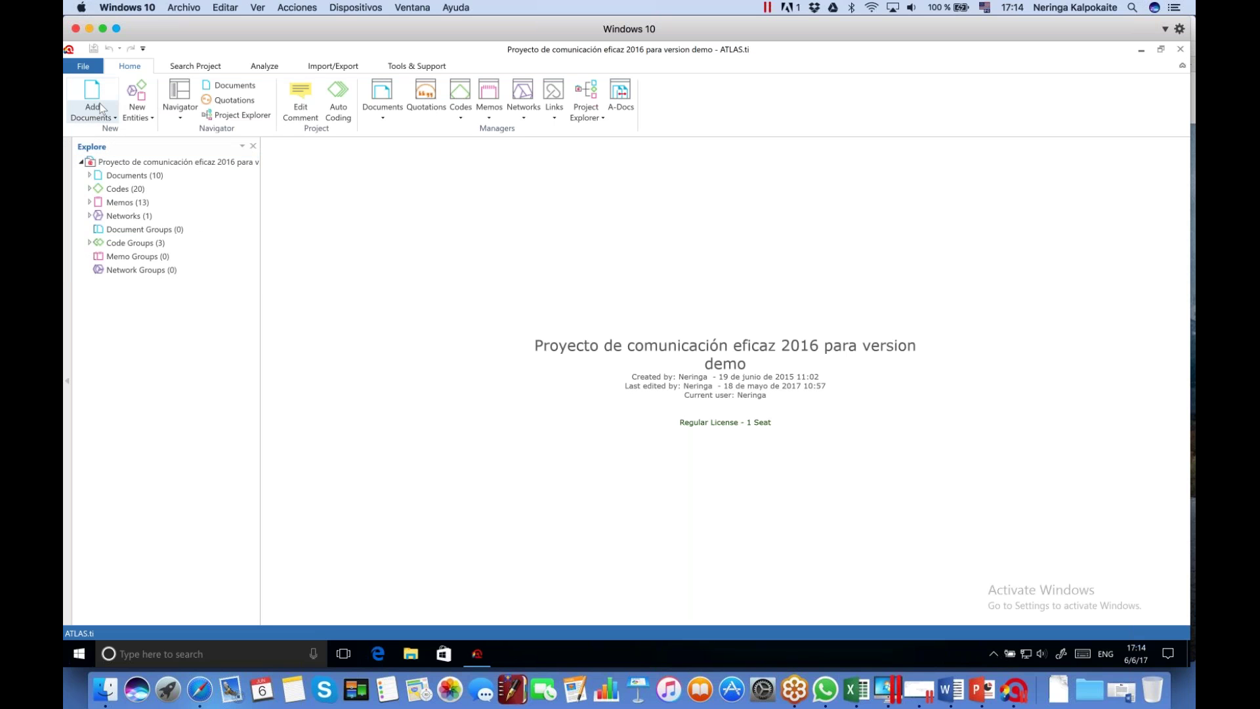
# - Add 'Entrevista con Osorio 13 01 2010 primera parte copia' from Downloads as audio document D11
pyautogui.click(102, 109)
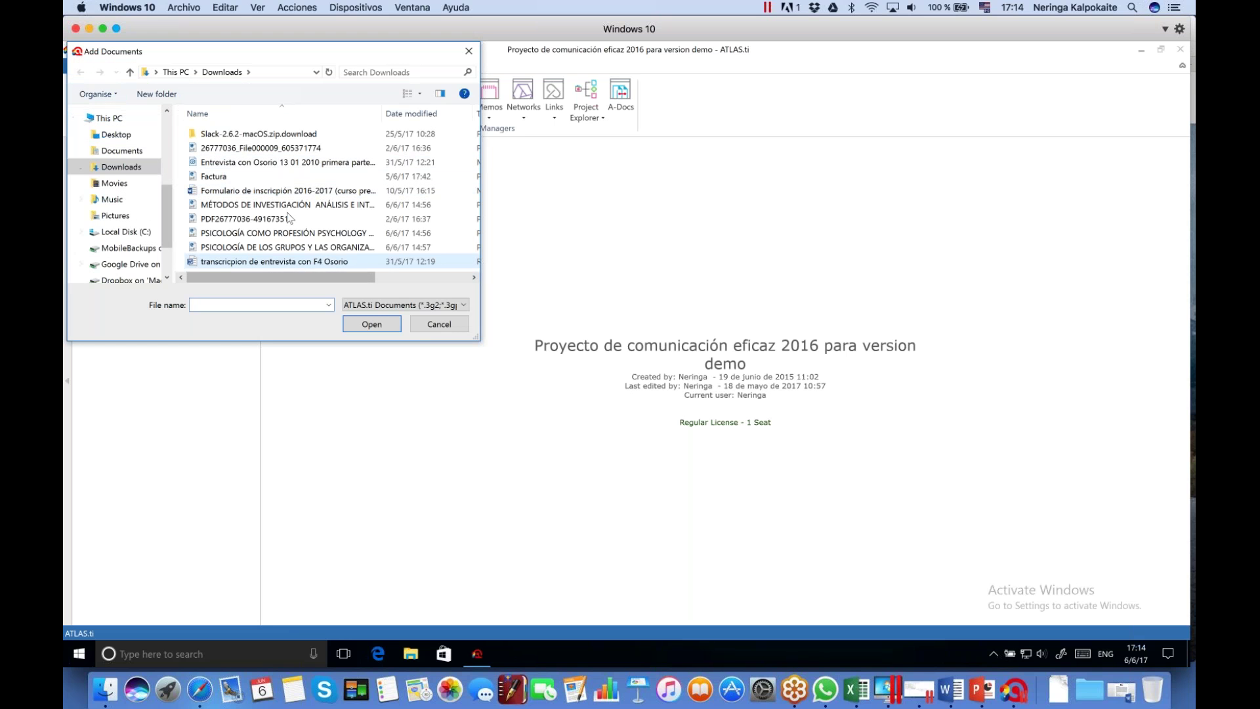
pyautogui.click(284, 162)
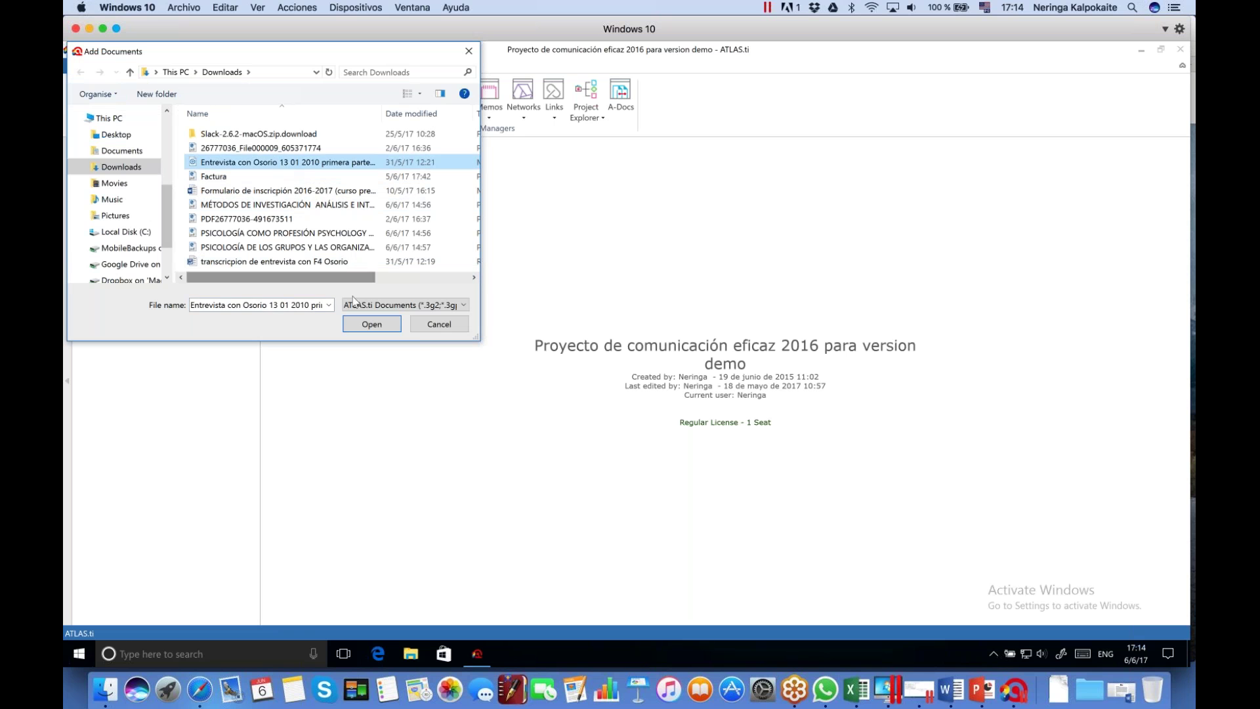
pyautogui.click(363, 324)
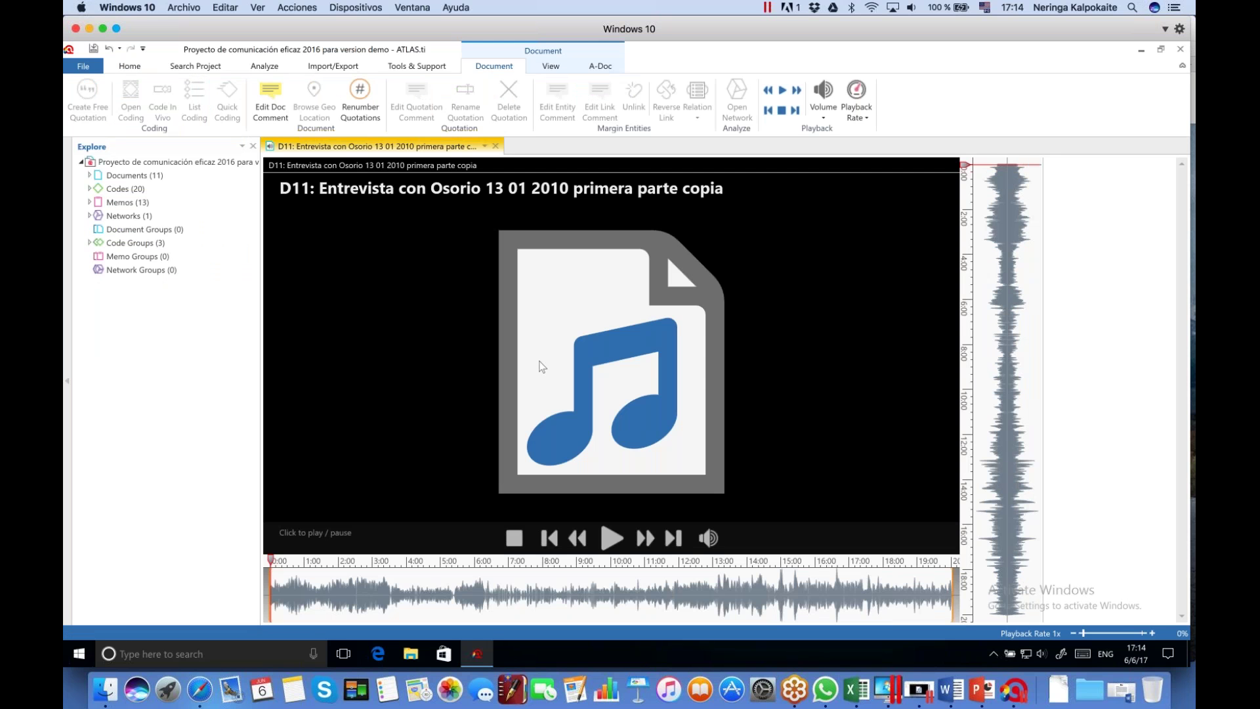
pyautogui.click(97, 176)
# - List the project documents and open the D2 audio and D3 'Hablar en publico baja' PDF
pyautogui.click(91, 176)
pyautogui.click(131, 189)
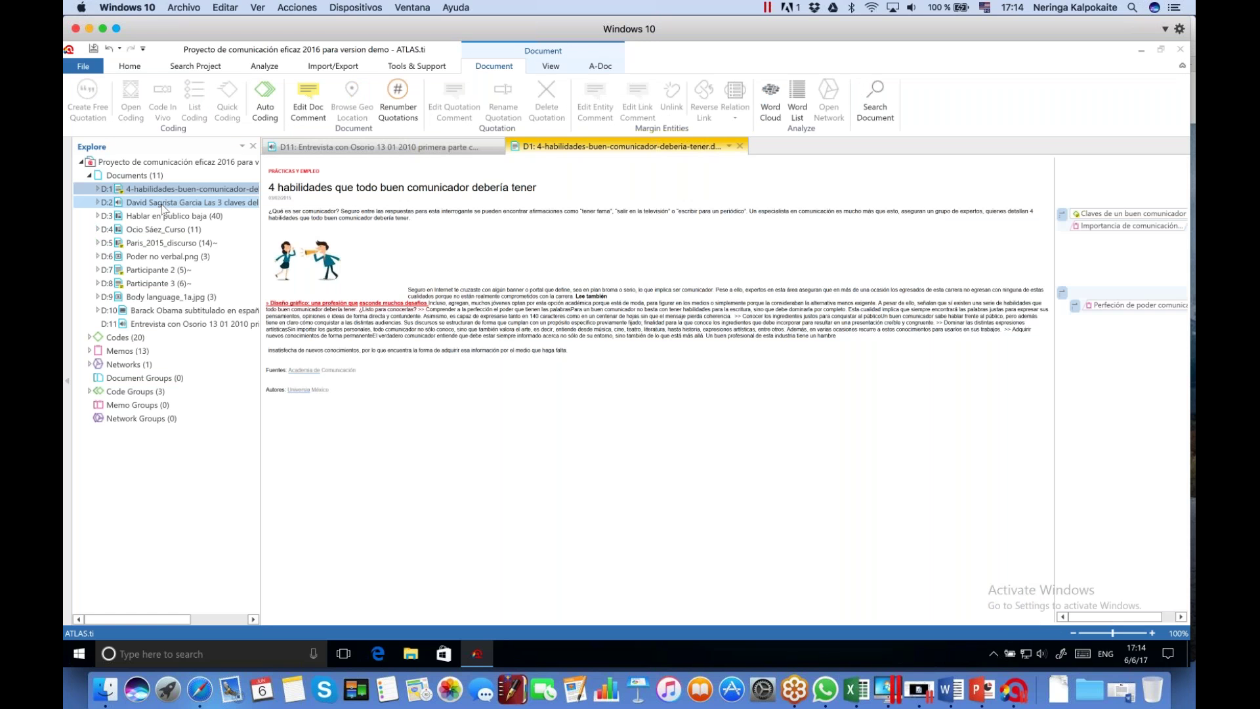
pyautogui.doubleClick(163, 204)
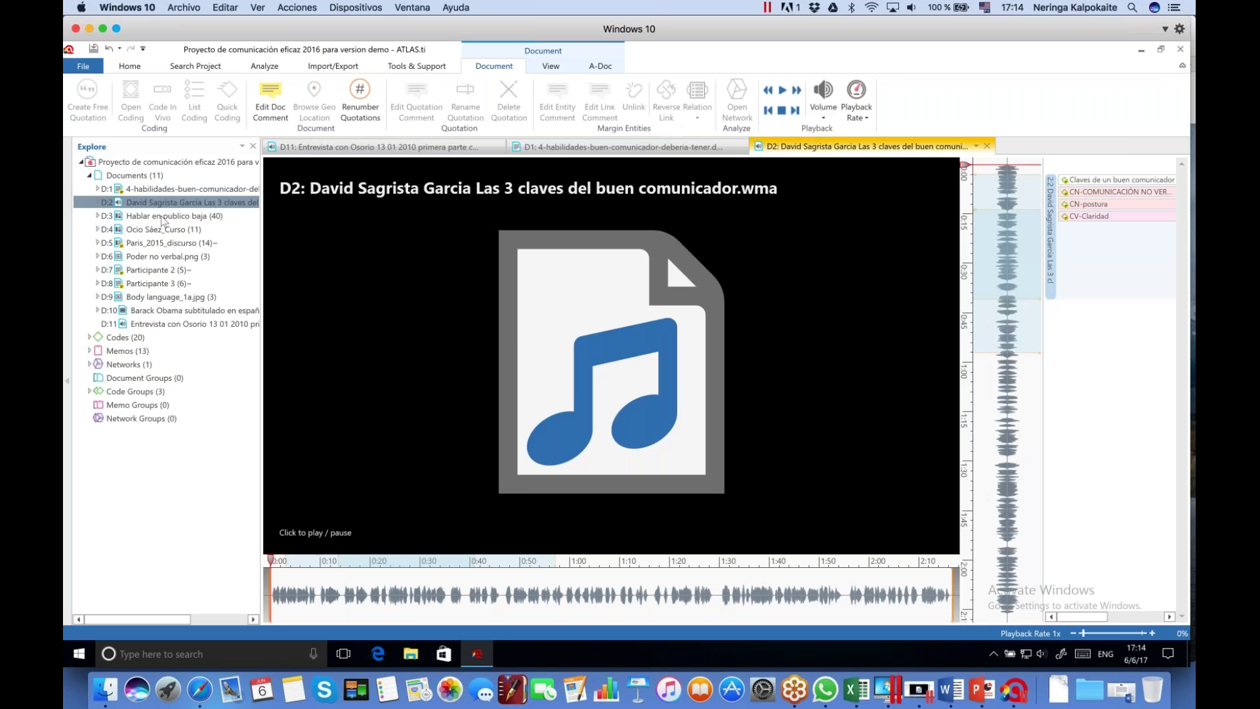
pyautogui.doubleClick(163, 218)
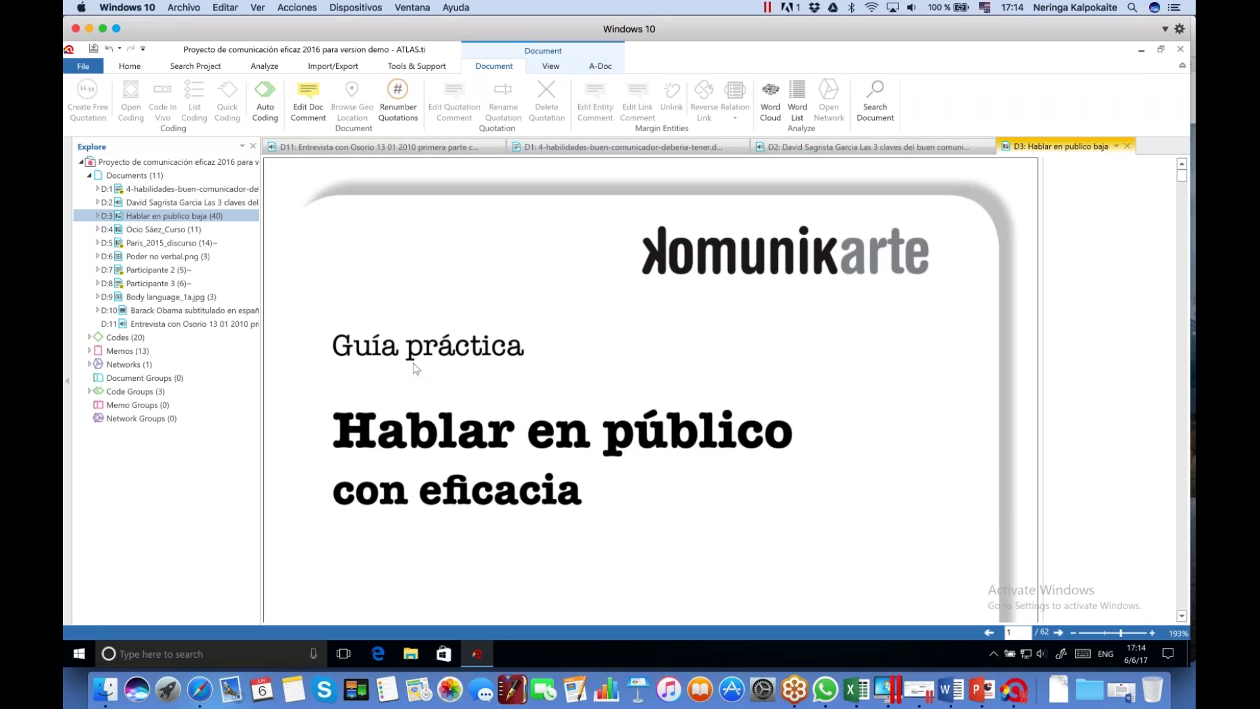
# - Open the D10 Barack Obama video, play it, jump to about 0:30 and pause
pyautogui.click(168, 311)
pyautogui.doubleClick(168, 313)
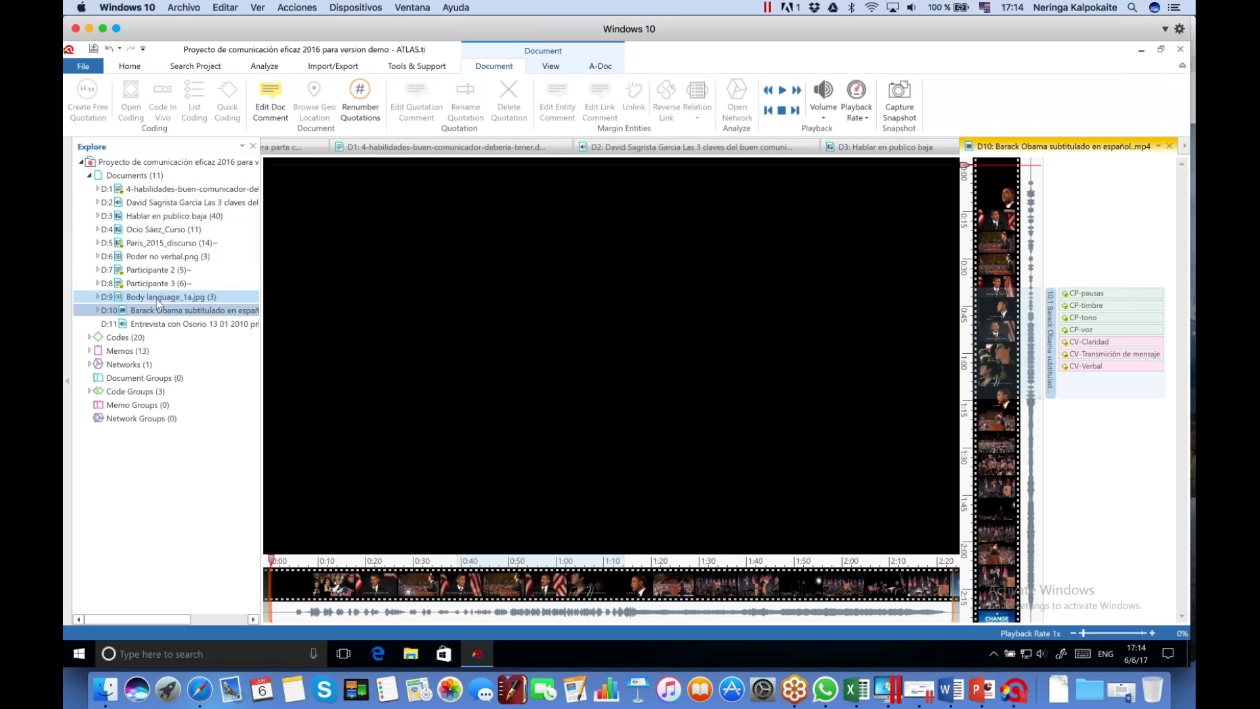
pyautogui.click(614, 544)
pyautogui.click(419, 561)
pyautogui.click(611, 539)
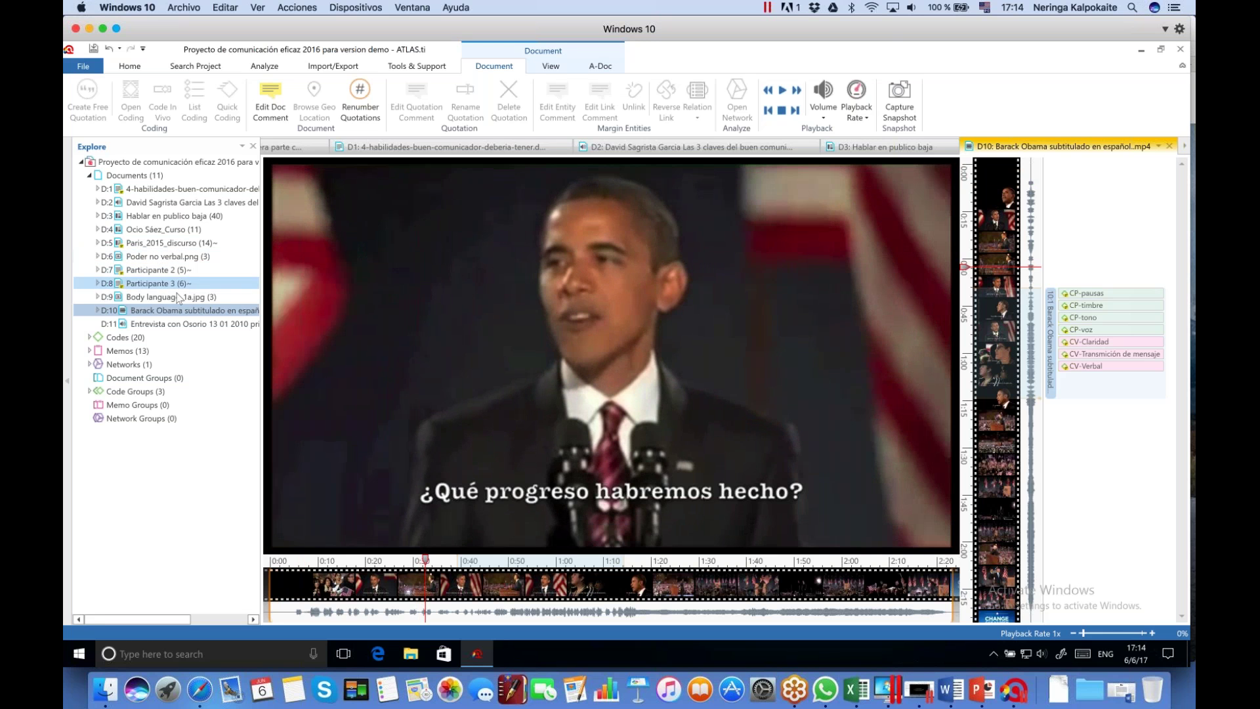
# - Open the D9 'Body language_1a.jpg' image and return to the Home tab
pyautogui.click(178, 297)
pyautogui.doubleClick(179, 298)
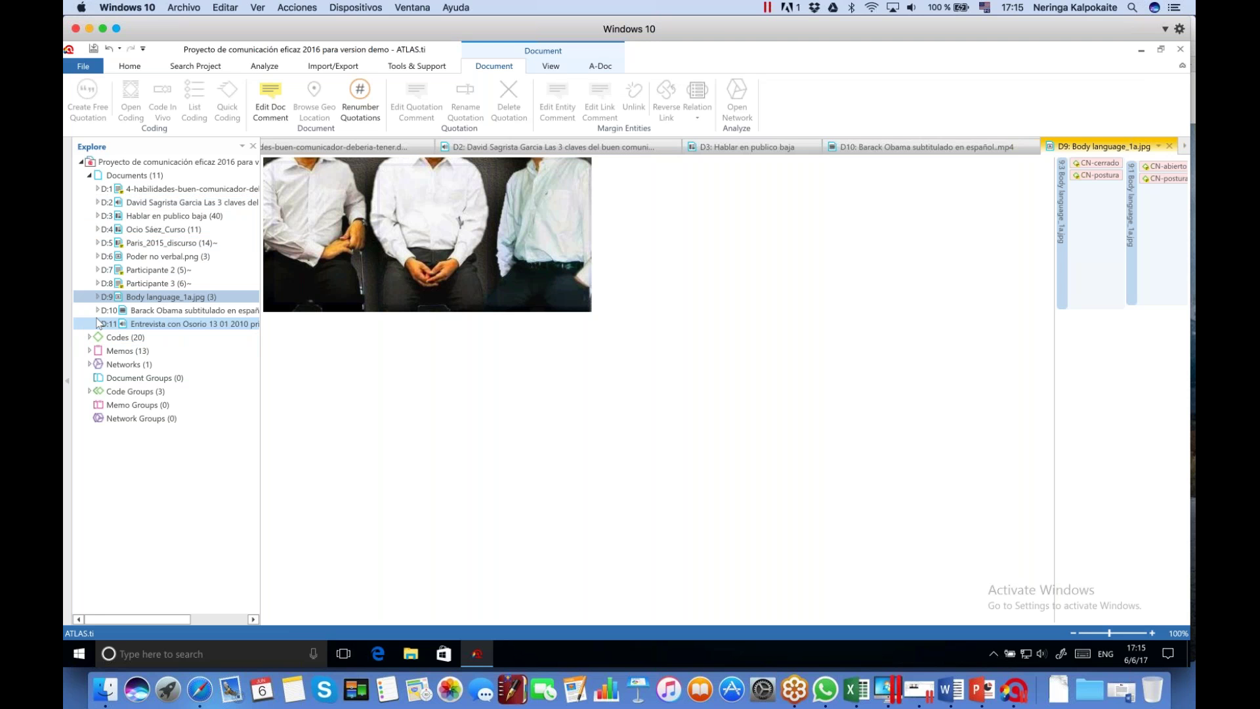
pyautogui.click(129, 66)
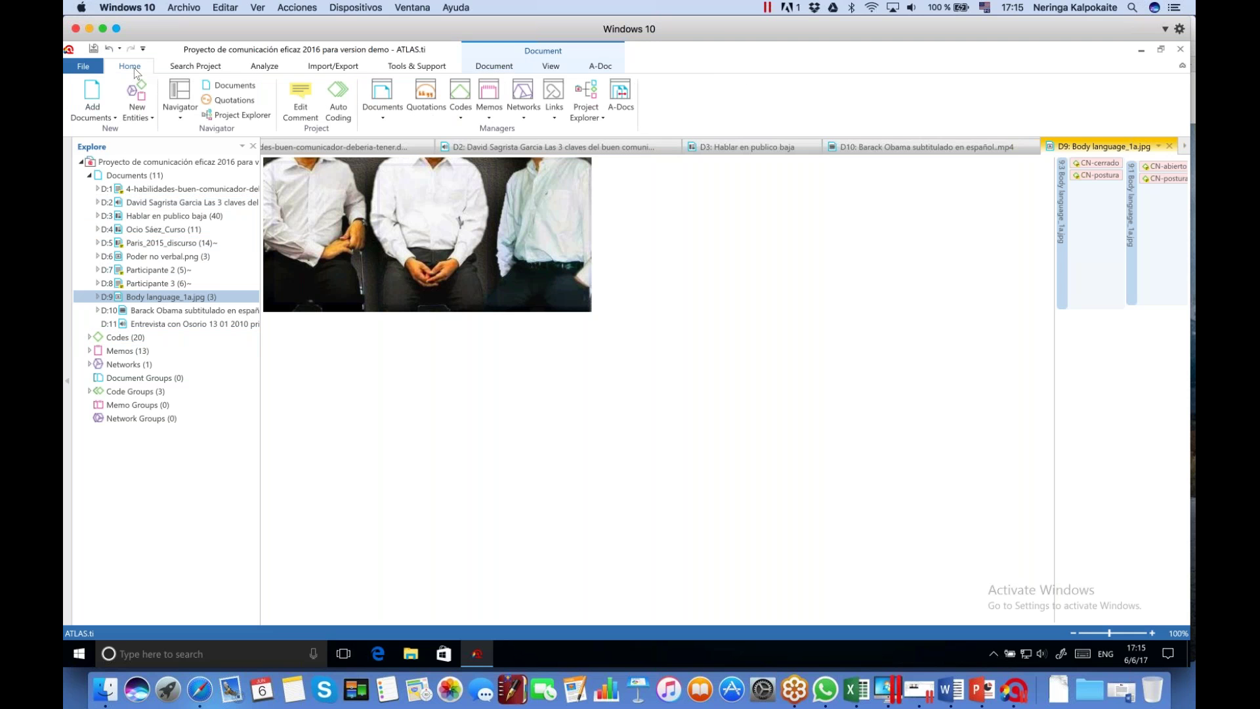
# - Create geo document D12 and zoom and pan its map from North America to central Madrid
pyautogui.click(92, 112)
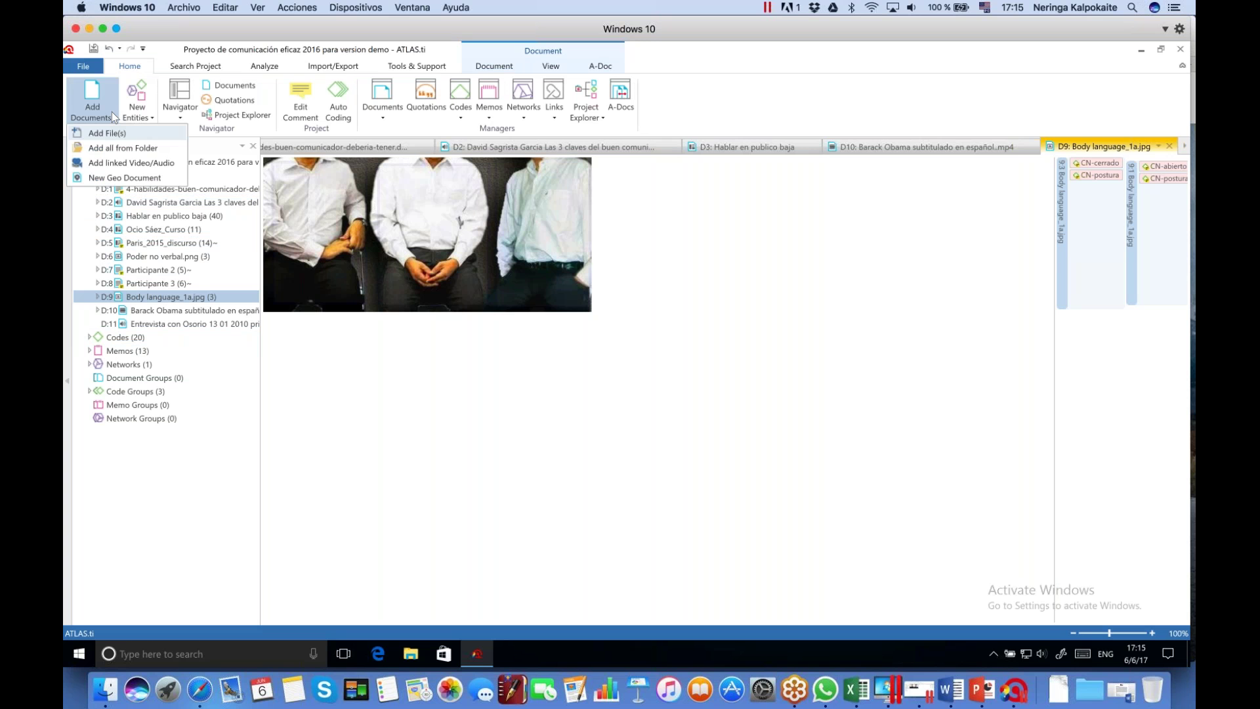
pyautogui.click(115, 178)
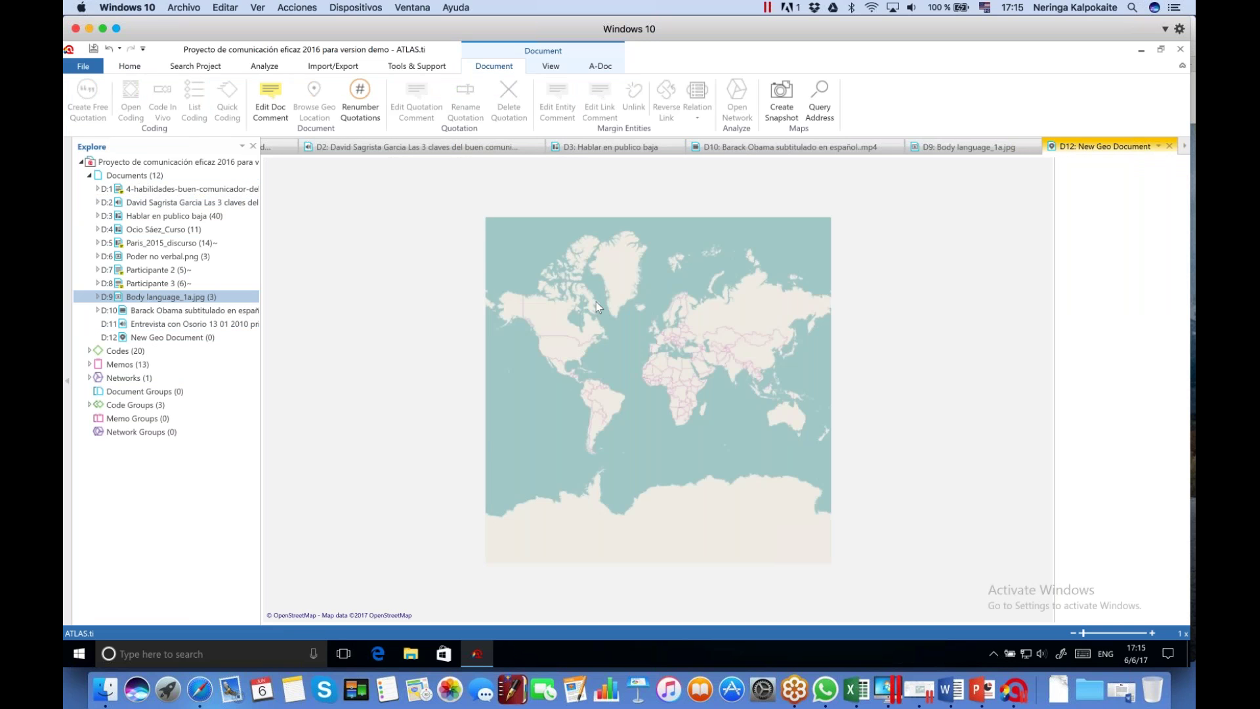
pyautogui.scroll(2, 597, 306)
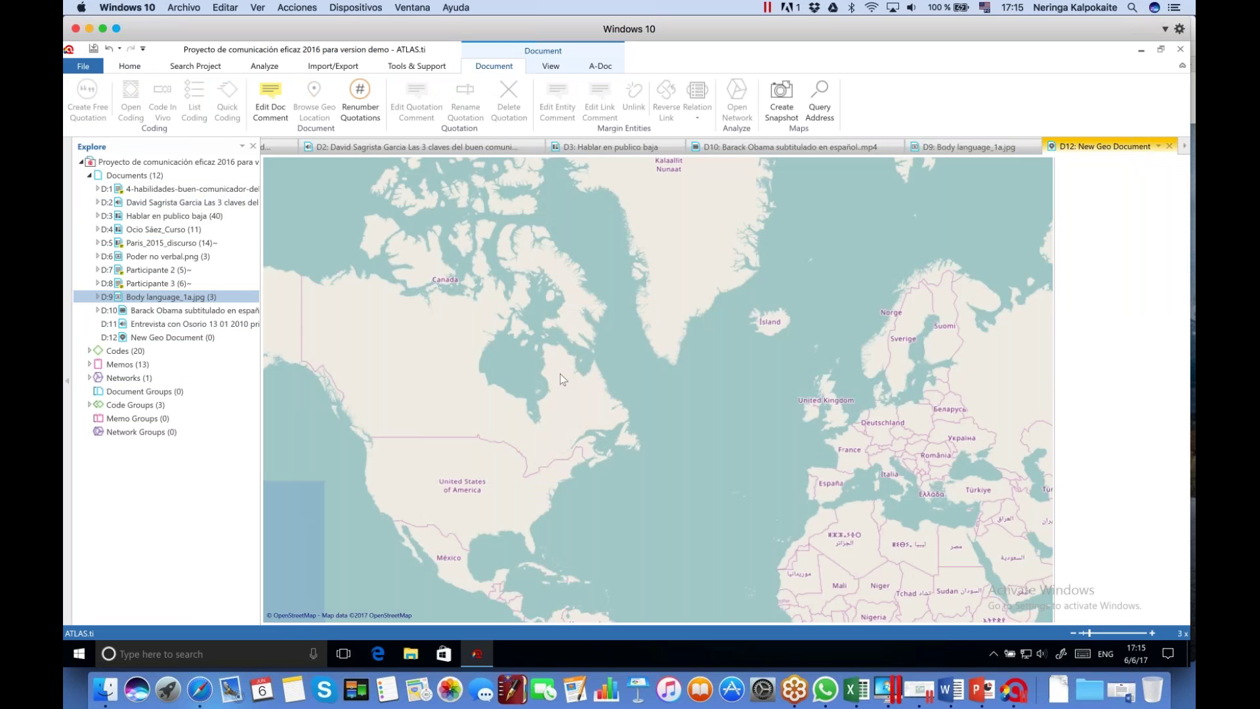
pyautogui.moveTo(572, 386); pyautogui.dragTo(585, 346)
pyautogui.scroll(1, 595, 388)
pyautogui.moveTo(595, 388); pyautogui.dragTo(288, 325)
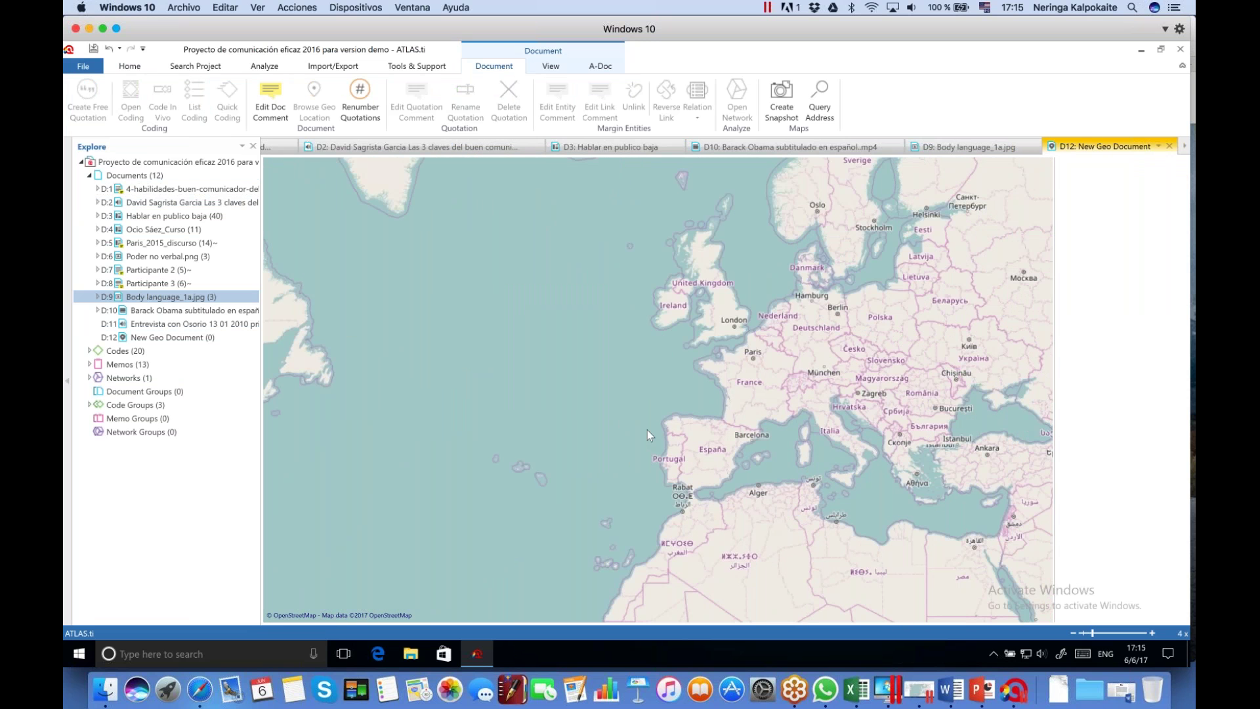
pyautogui.scroll(3, 721, 456)
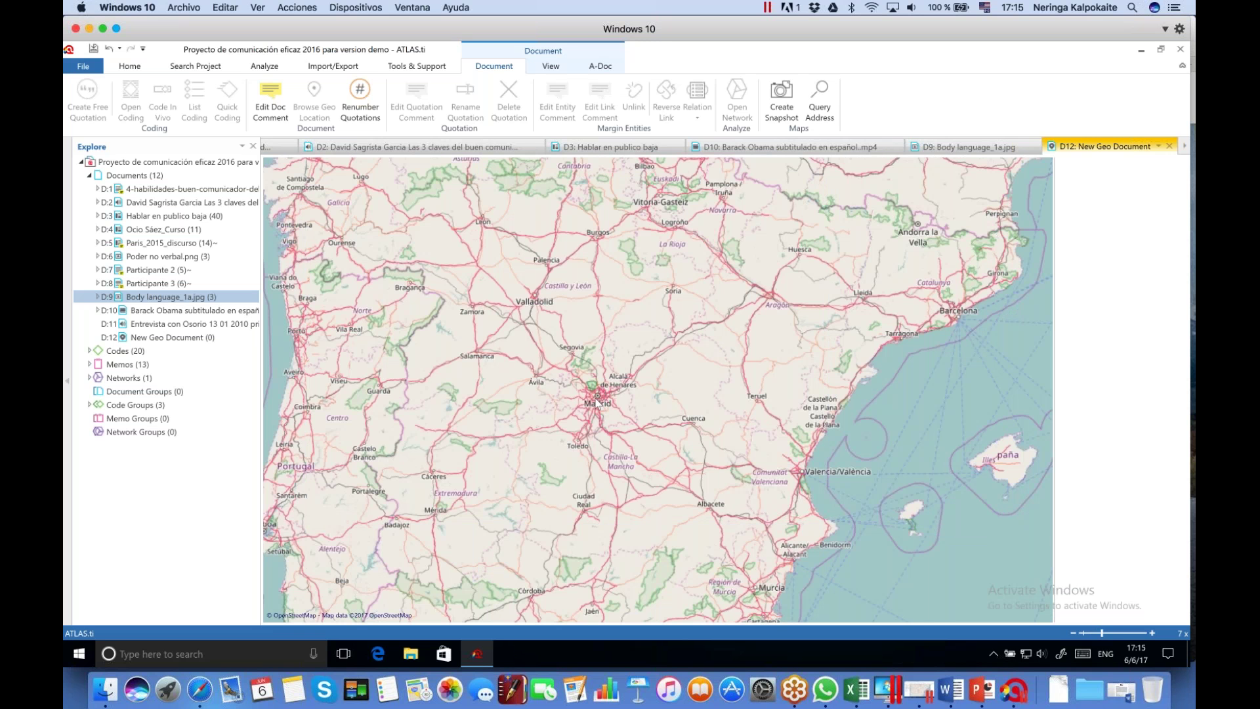
pyautogui.scroll(4, 598, 402)
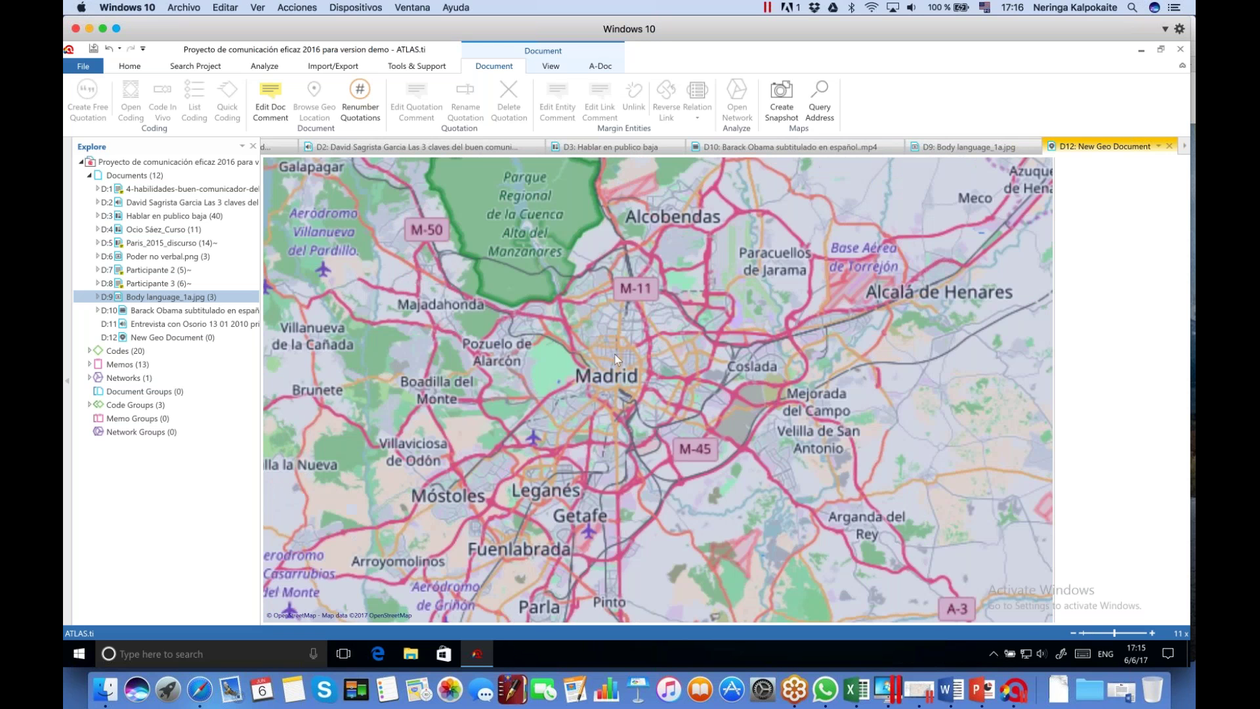
pyautogui.scroll(1, 617, 359)
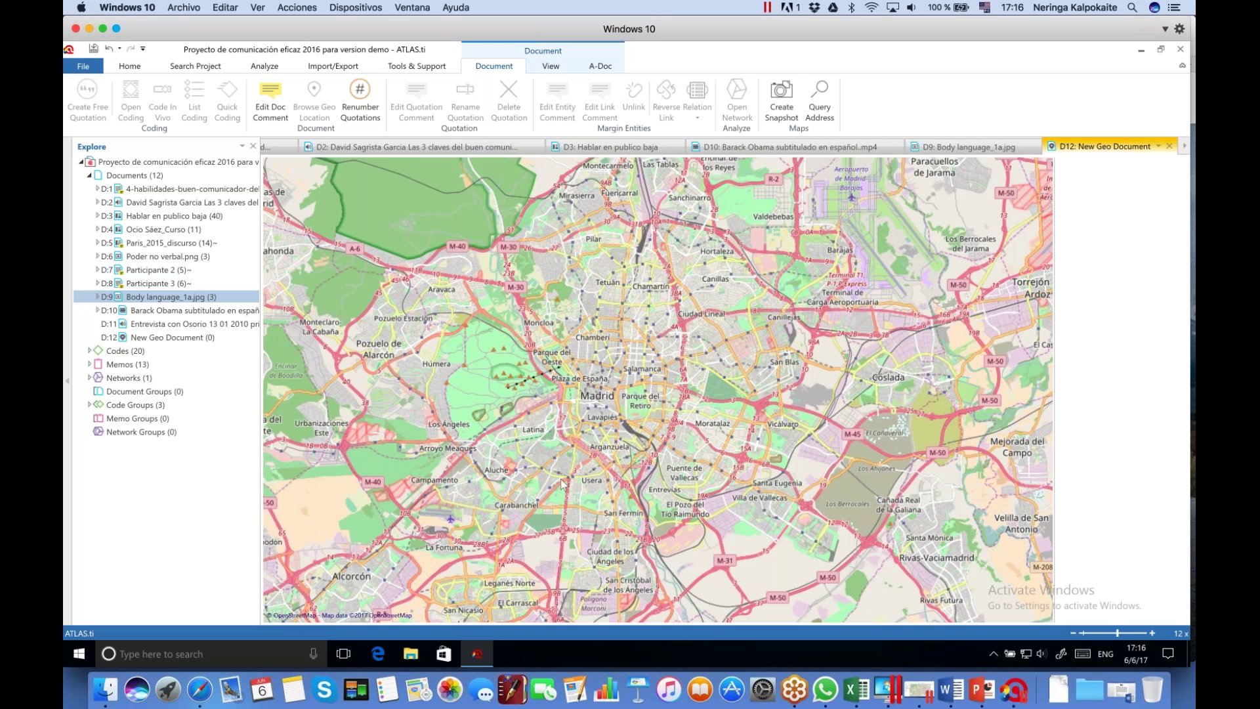
pyautogui.scroll(2, 573, 384)
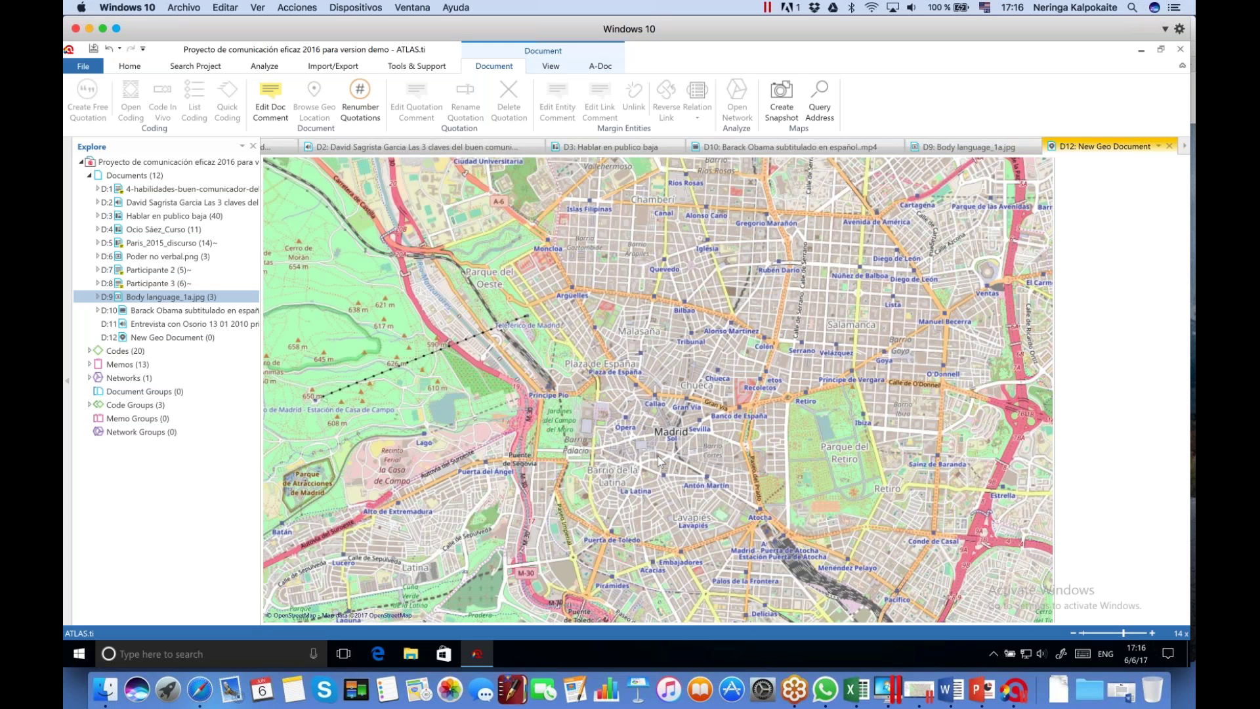
# - Open document D1, then the D3 'Hablar en publico baja' PDF scrolled to page 3
pyautogui.doubleClick(138, 191)
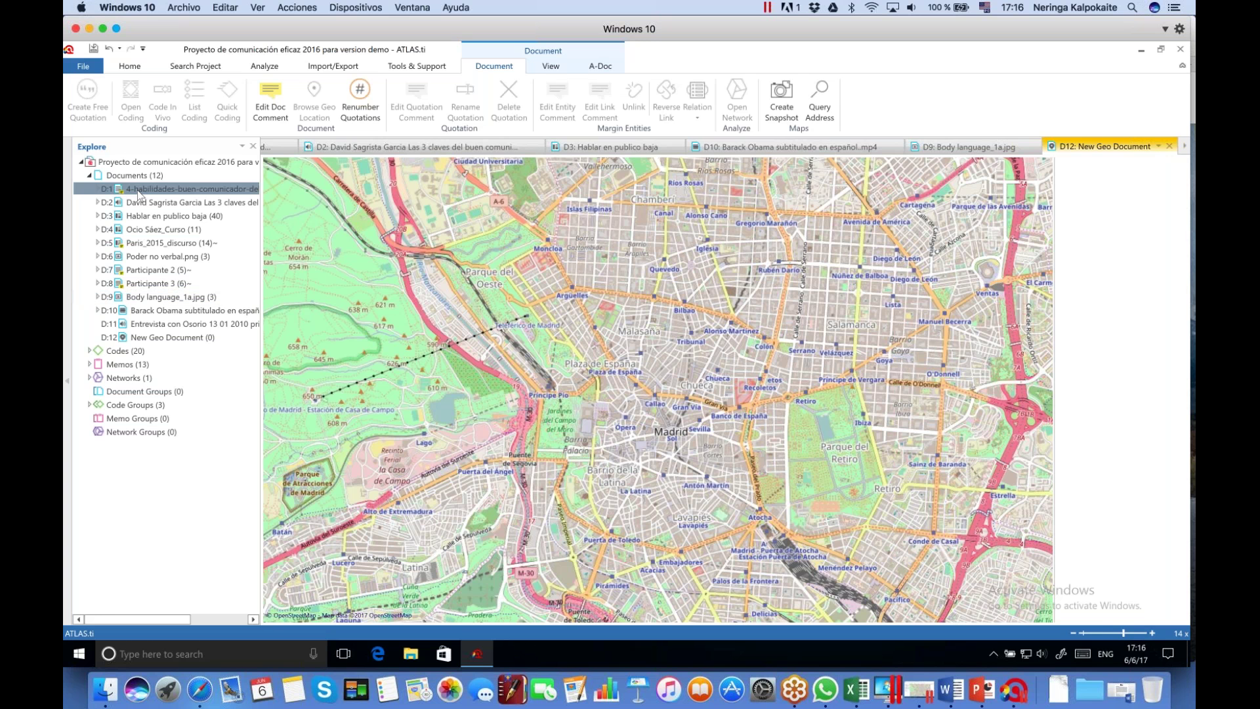
pyautogui.click(148, 218)
pyautogui.doubleClick(149, 218)
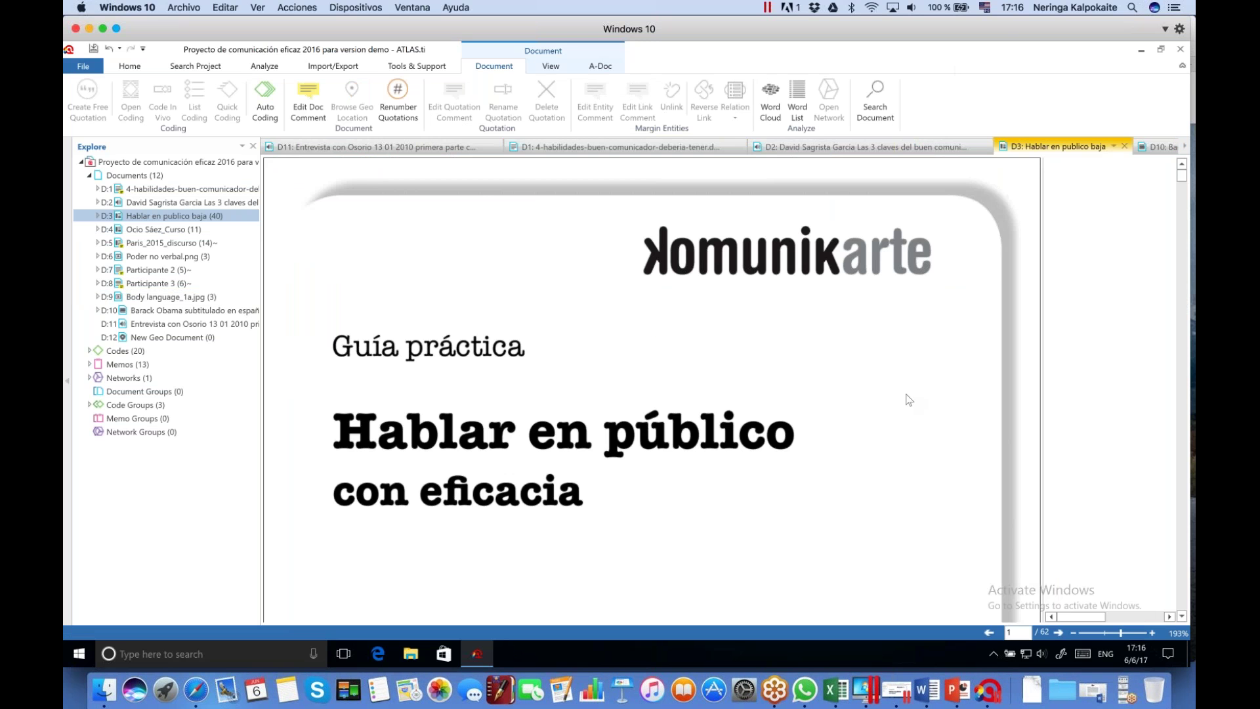
pyautogui.moveTo(1183, 175); pyautogui.dragTo(1191, 195)
pyautogui.click(641, 355)
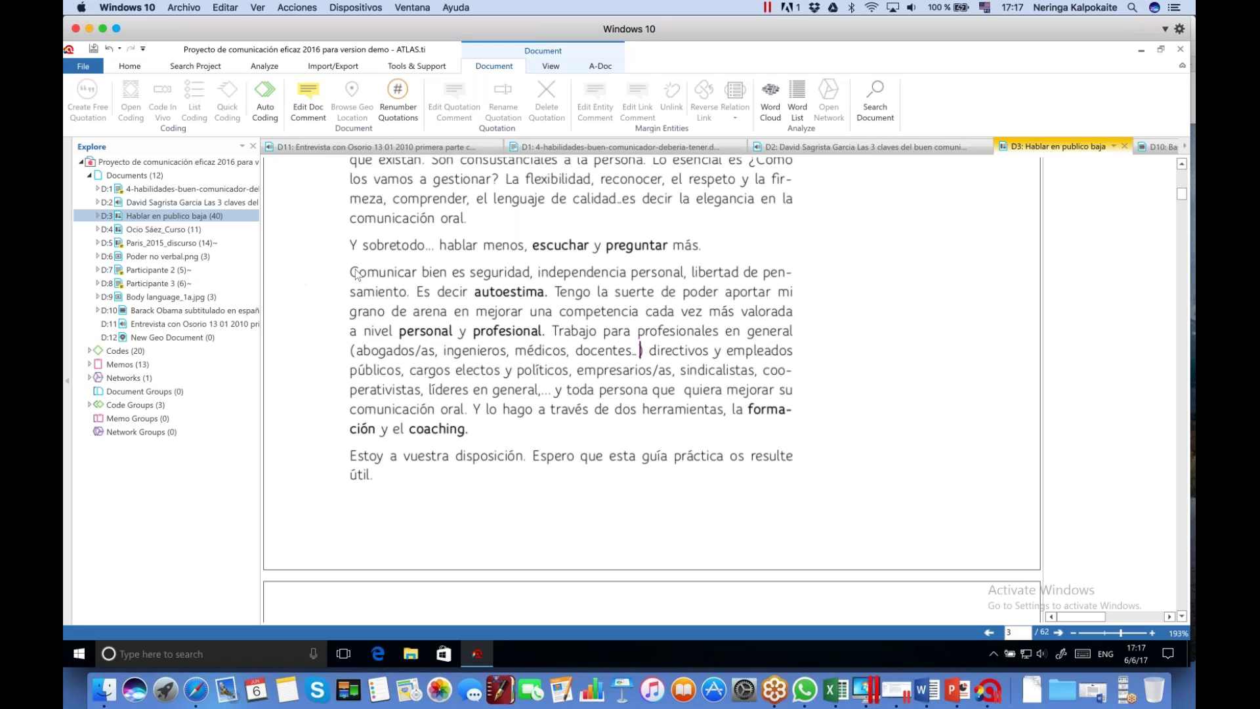
# - Create free quotation 3:52 from the text 'Comunicar bien es seguridad' through 'autoestima.'
pyautogui.moveTo(350, 272); pyautogui.dragTo(555, 292)
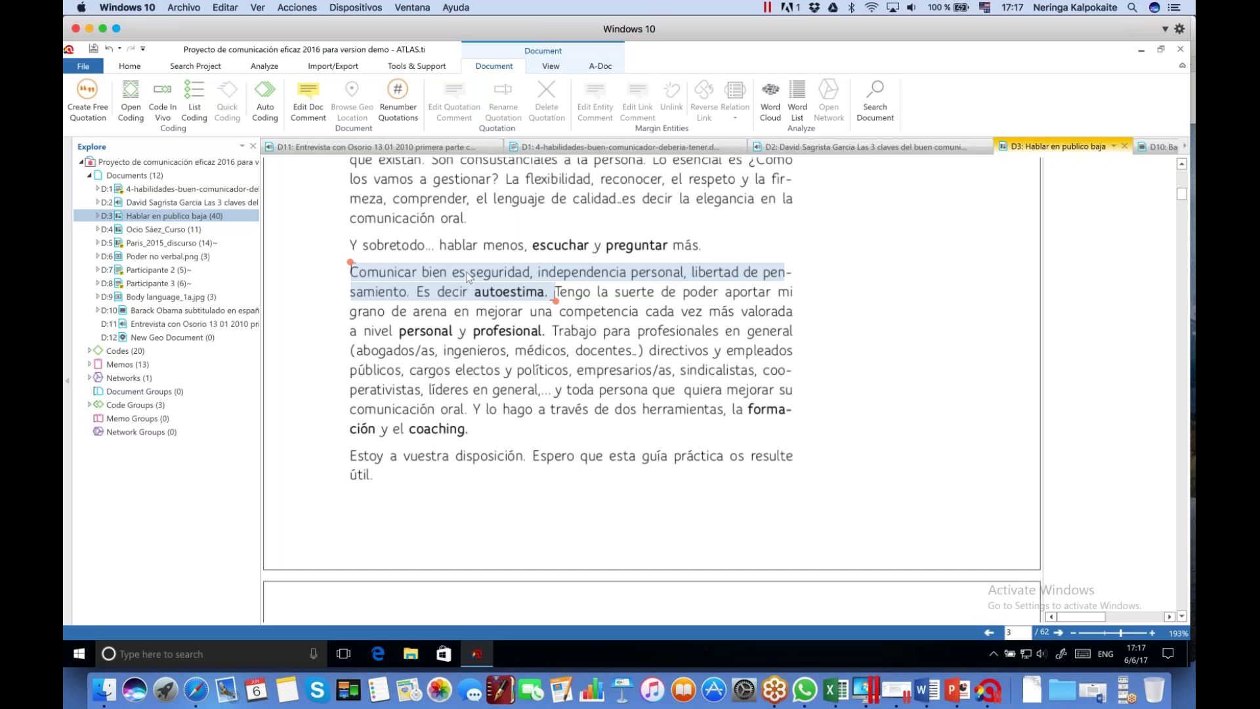
pyautogui.rightClick(469, 278)
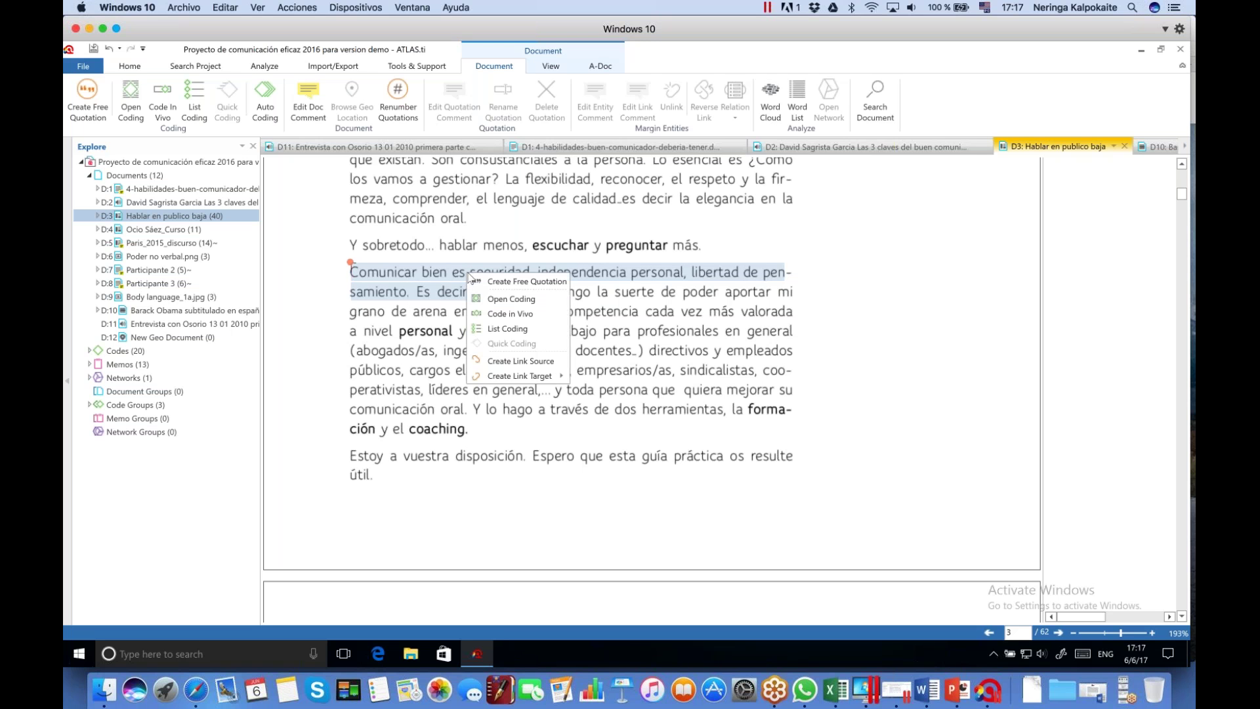
pyautogui.click(477, 282)
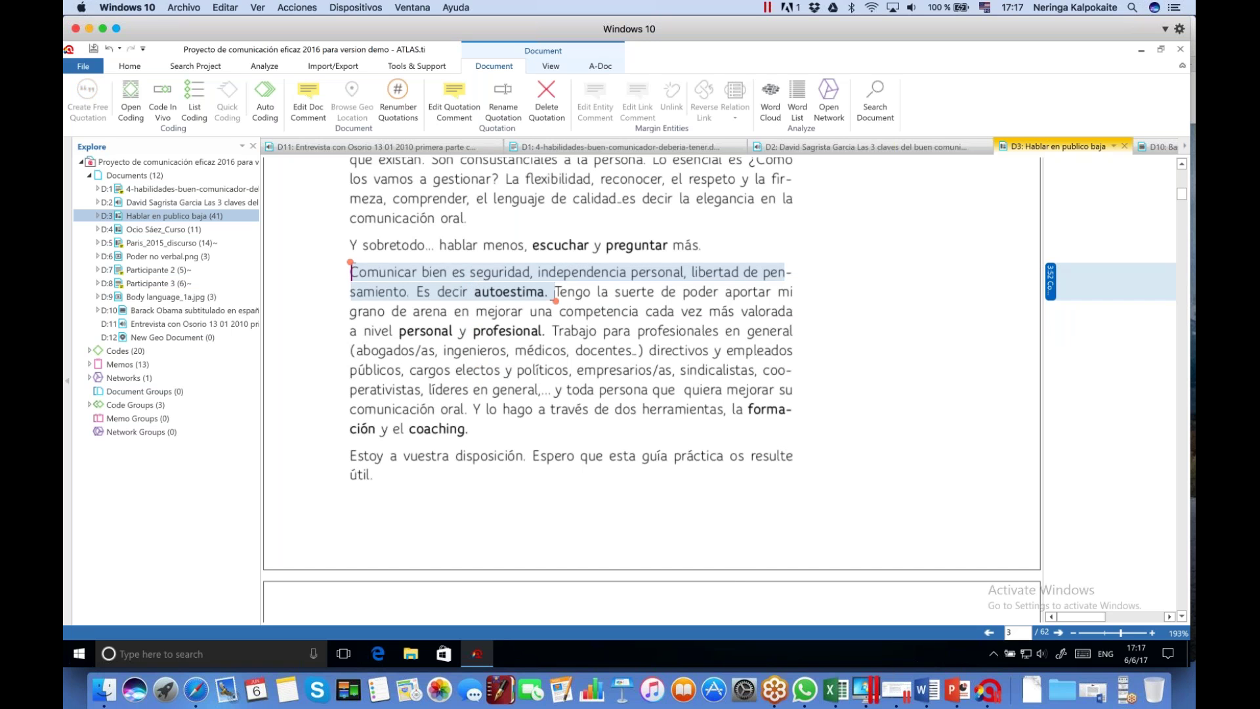
# - Create free quotation 3:53 from 'Tengo la suerte' through 'a nivel personal y profesional.'
pyautogui.click(990, 390)
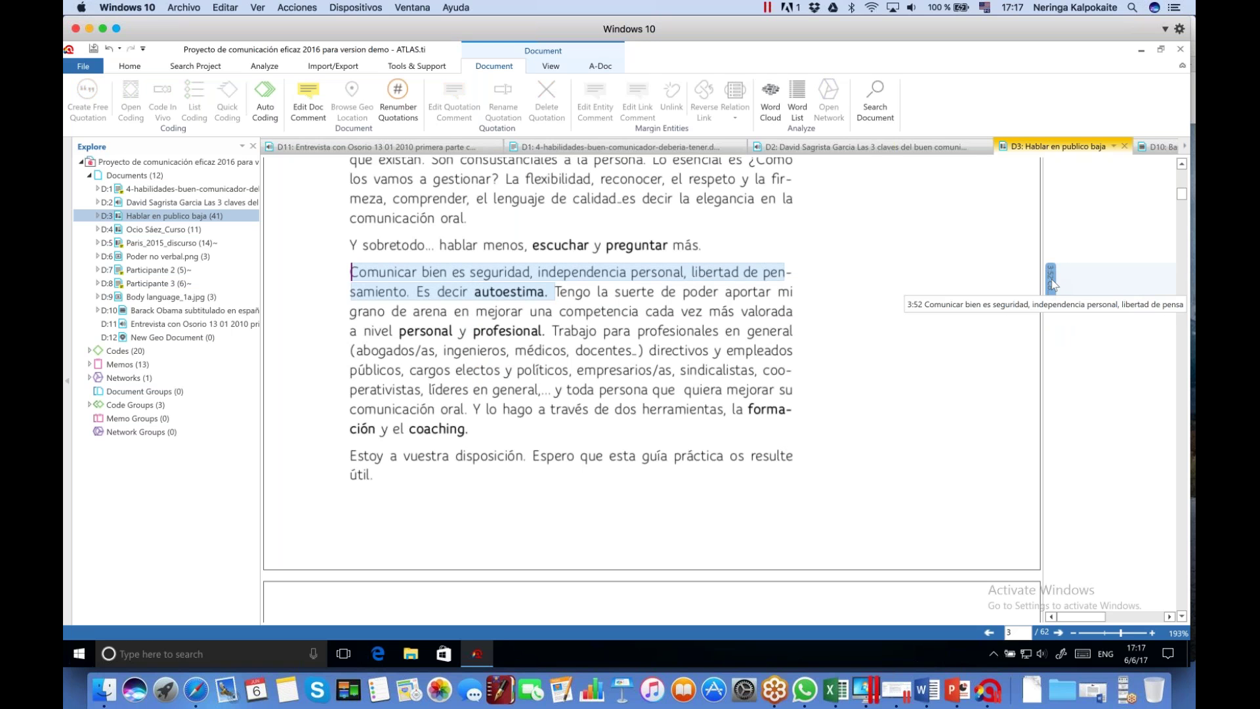
pyautogui.click(488, 286)
pyautogui.click(542, 342)
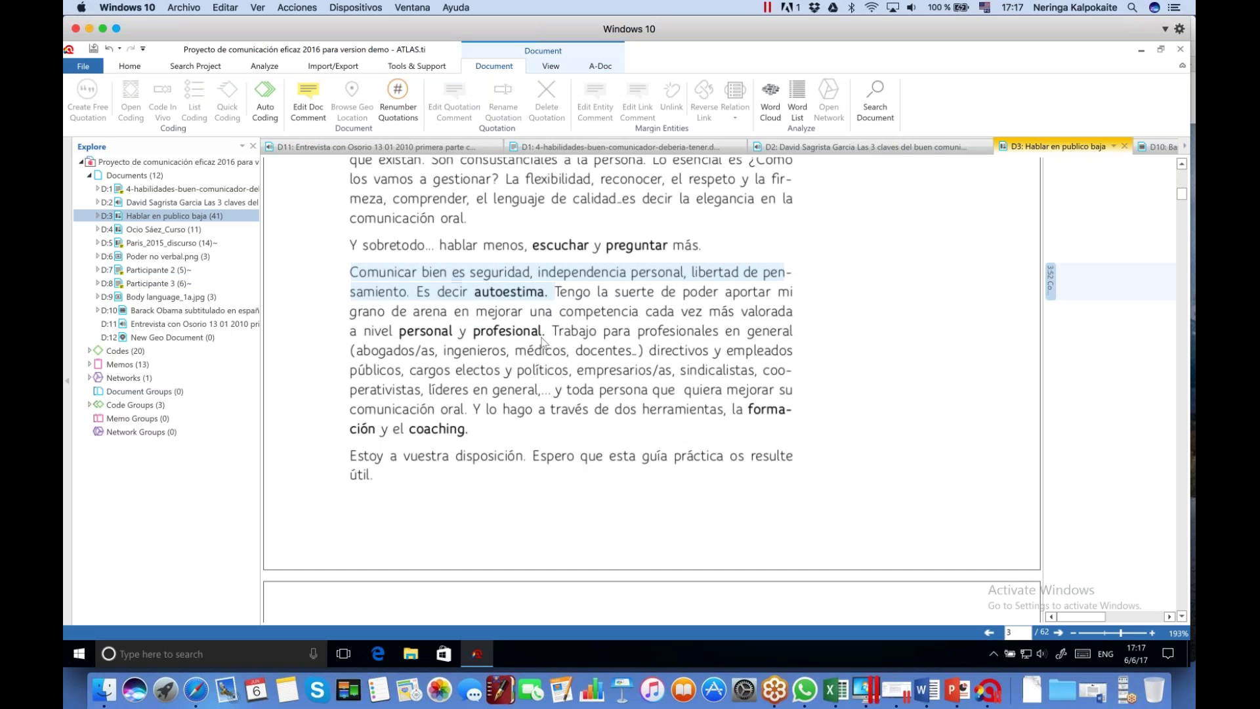
pyautogui.moveTo(558, 291); pyautogui.dragTo(552, 333)
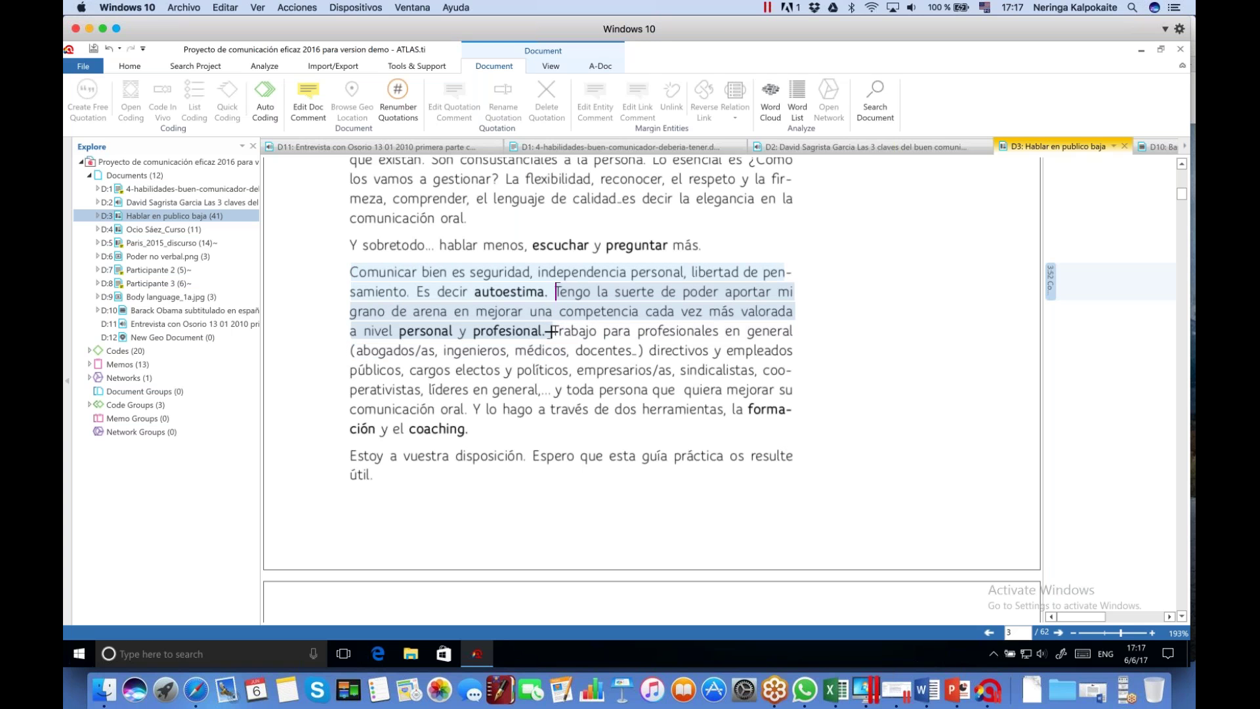
pyautogui.rightClick(494, 332)
pyautogui.click(504, 337)
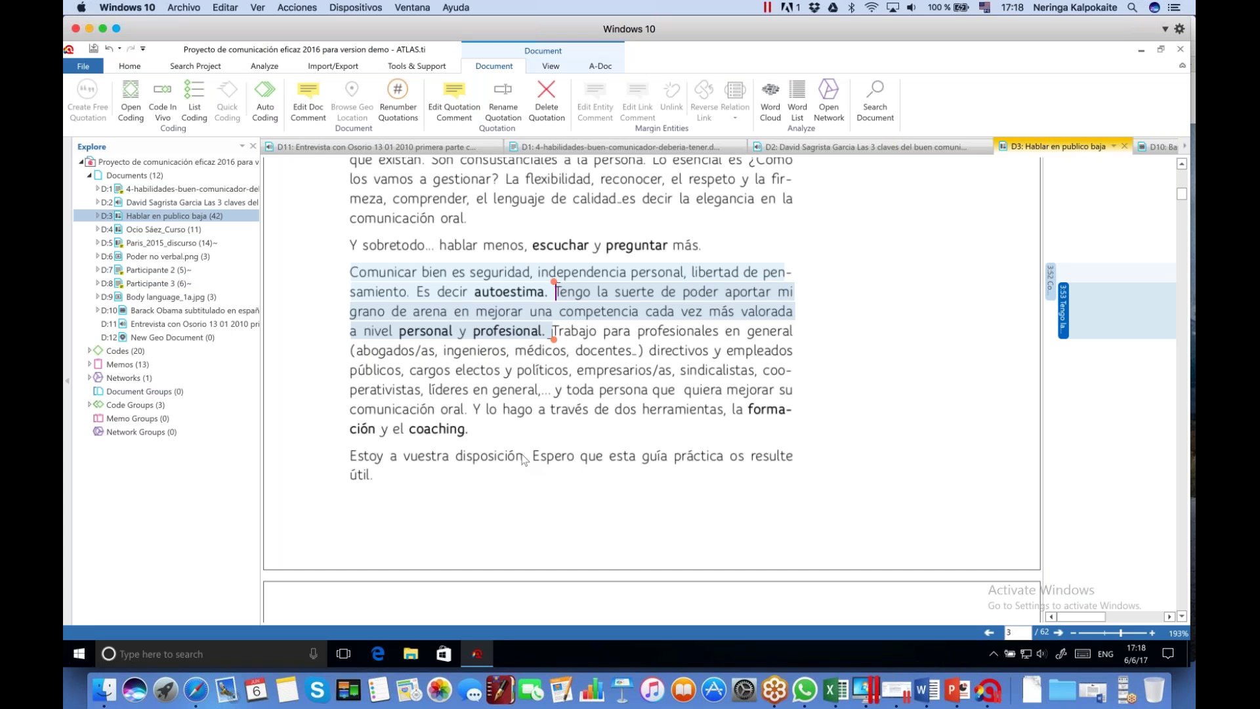
pyautogui.moveTo(482, 430); pyautogui.dragTo(576, 372)
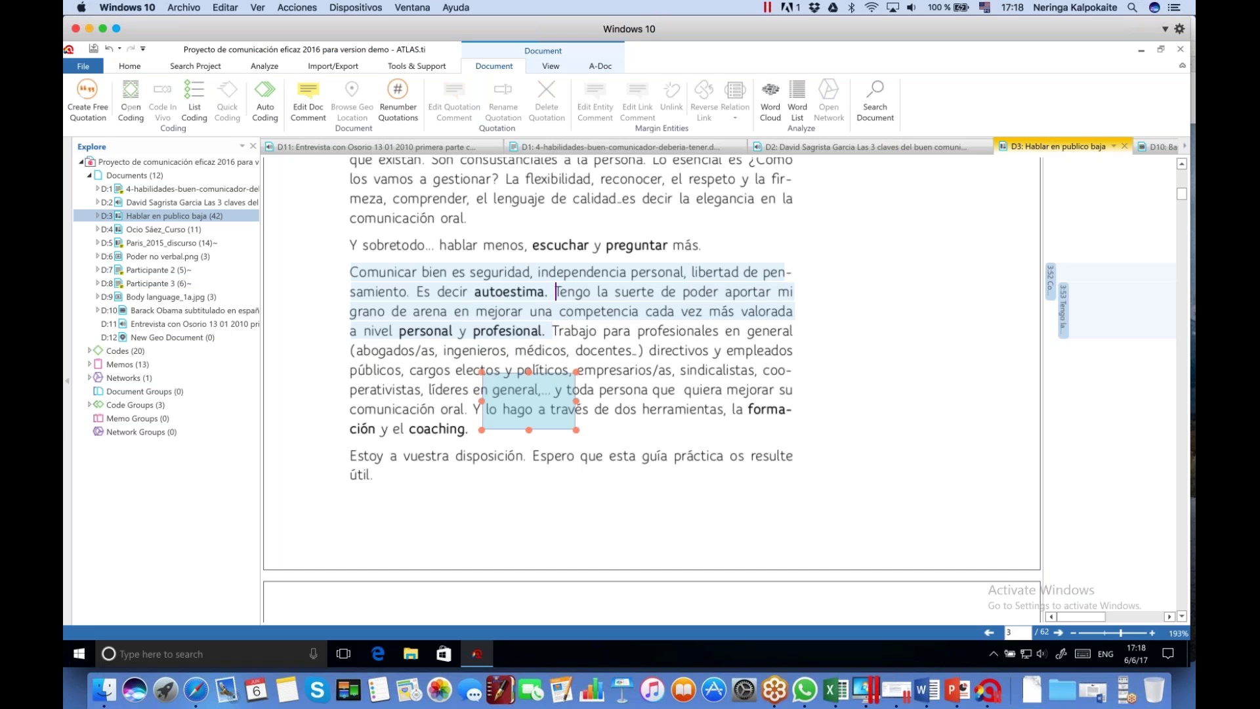
# - Open-code the 'Trabajo para profesionales…coaching.' paragraph with new codes Coaching and Formación
pyautogui.click(553, 331)
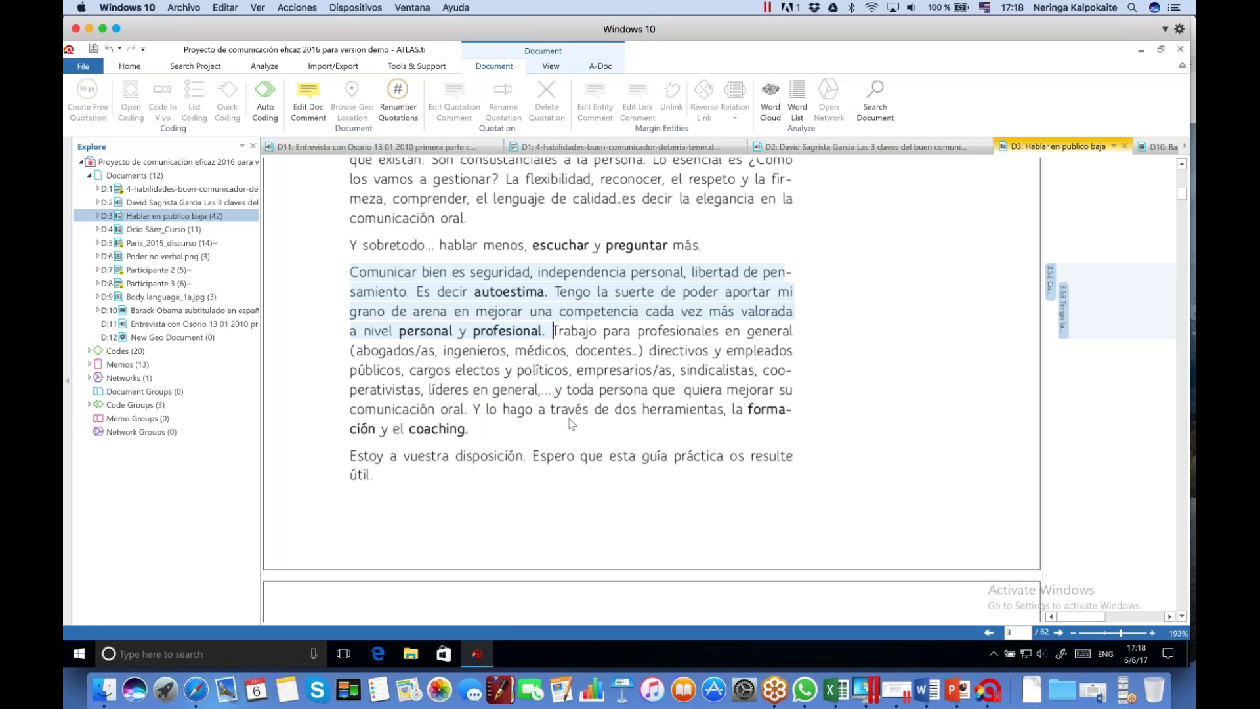
pyautogui.moveTo(554, 331); pyautogui.dragTo(471, 435)
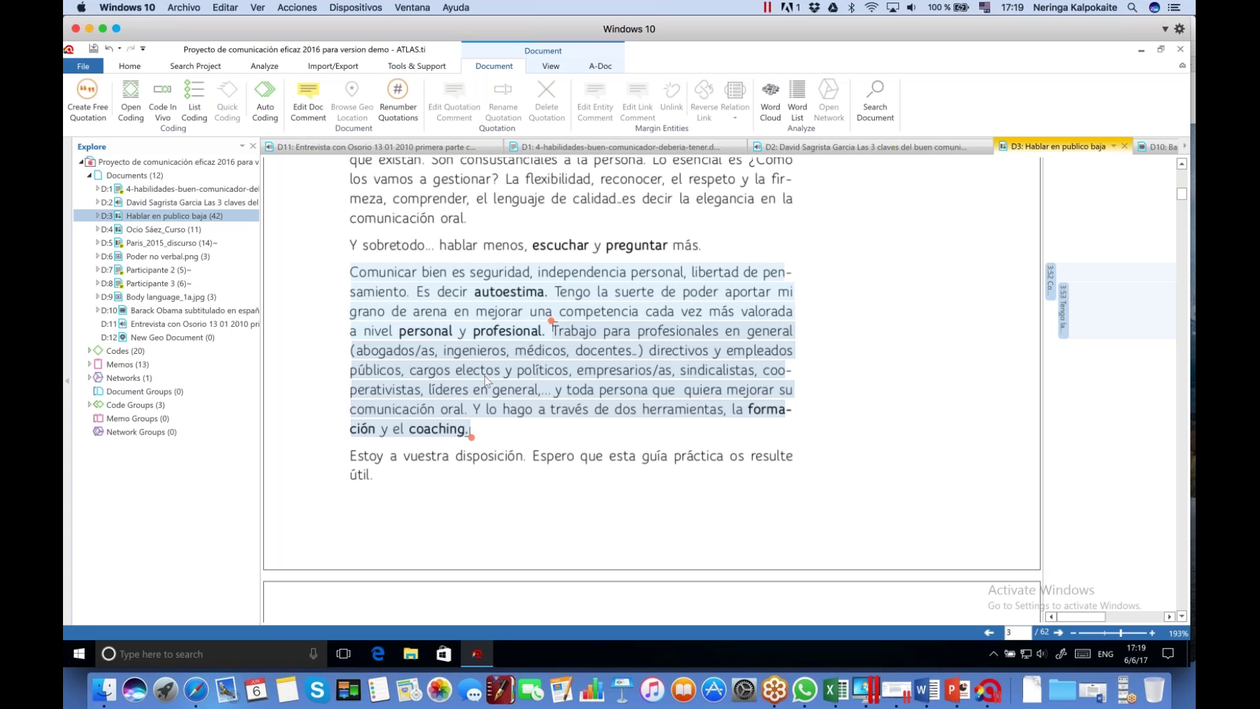
pyautogui.rightClick(485, 376)
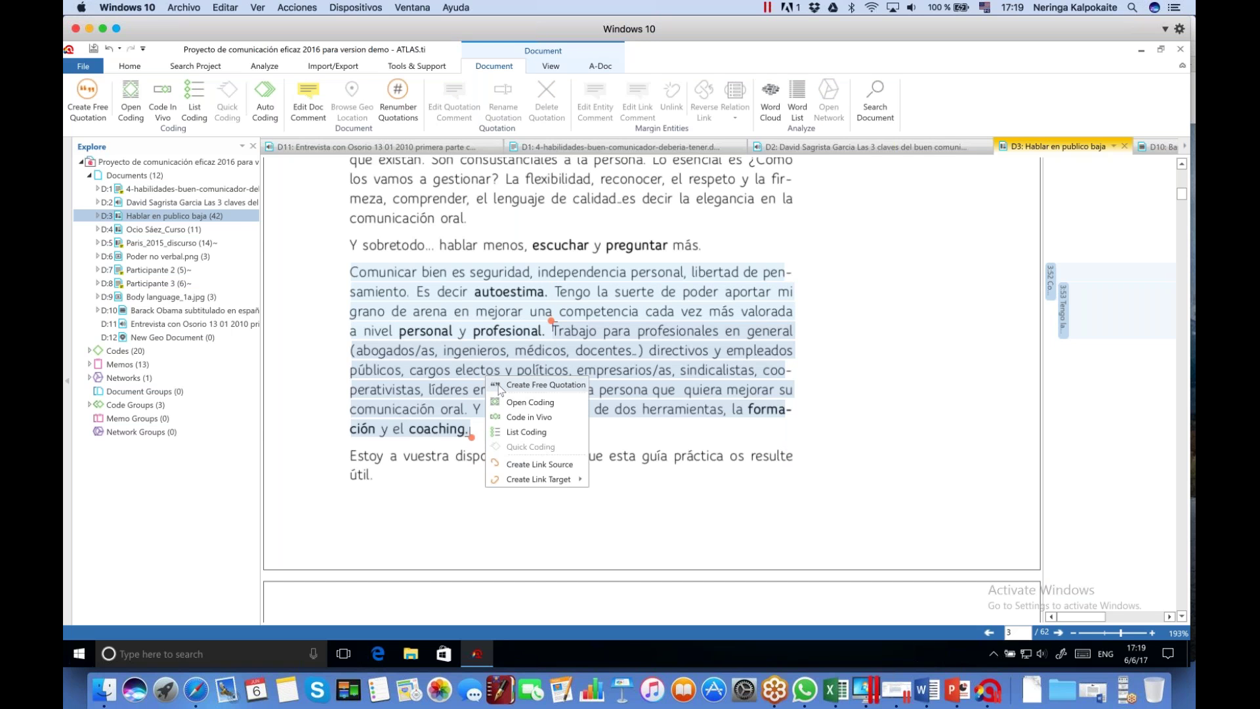
pyautogui.click(510, 403)
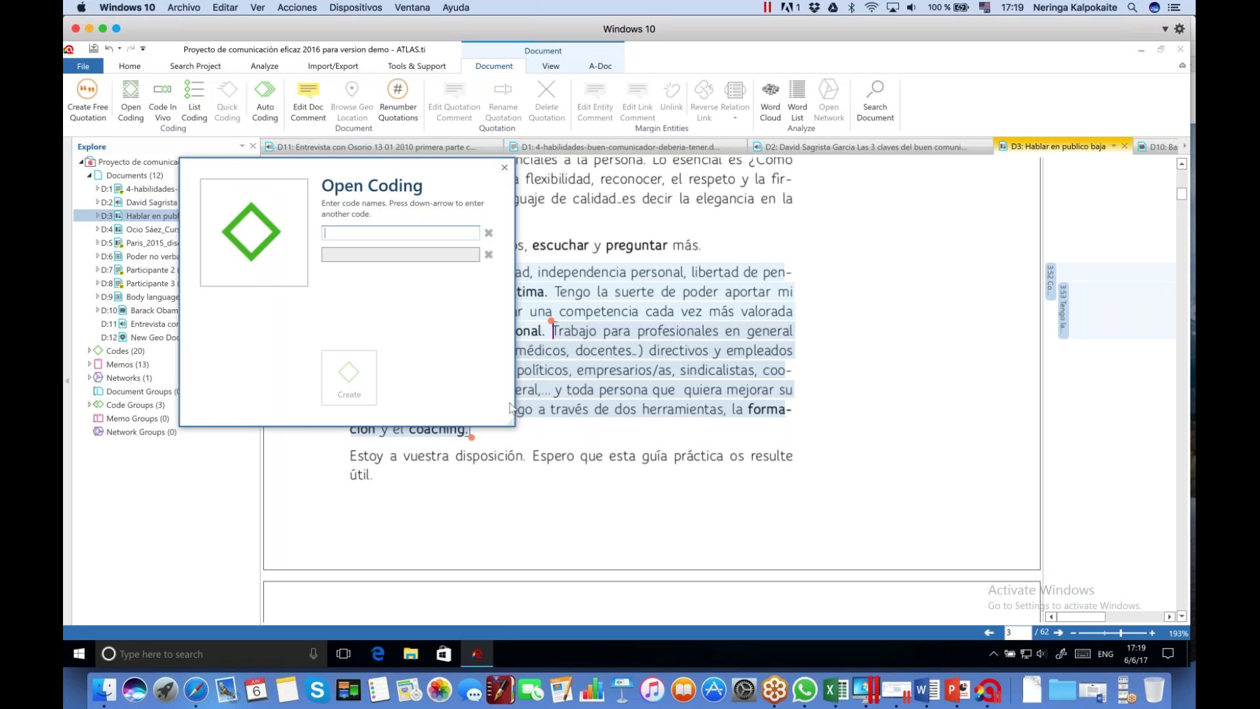
pyautogui.write('Coaching')
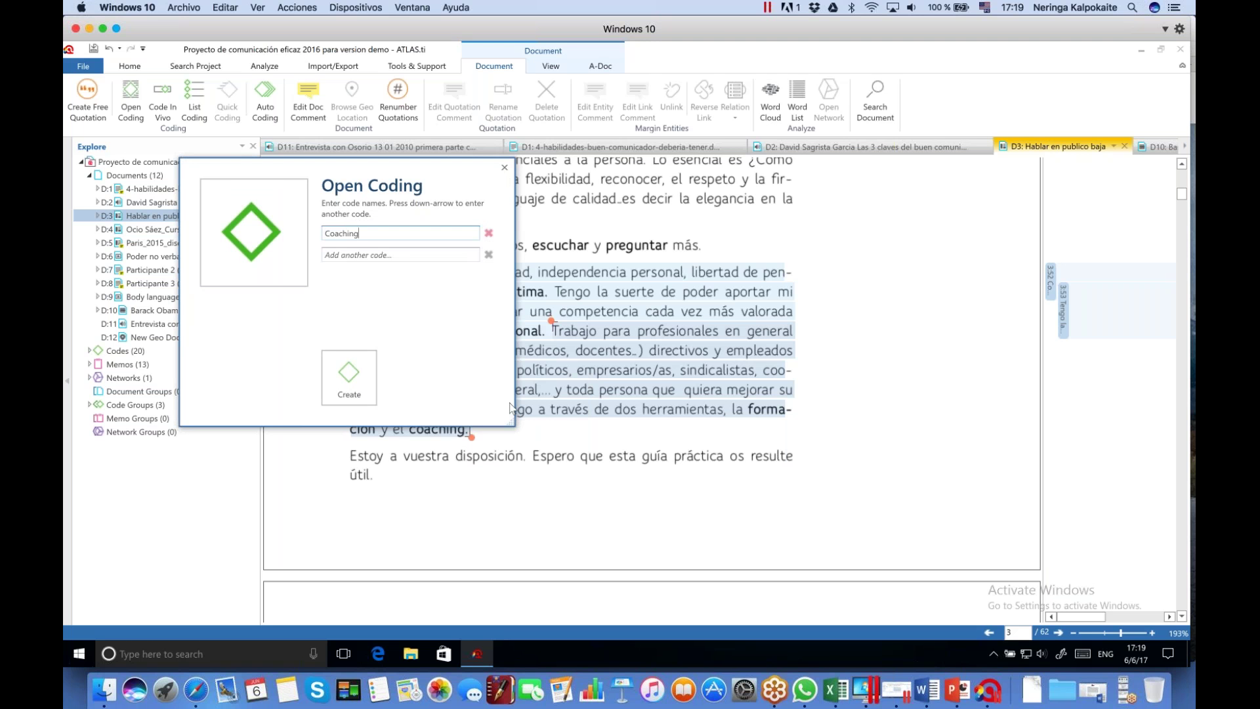
pyautogui.click(355, 255)
pyautogui.moveTo(333, 165); pyautogui.dragTo(337, 73)
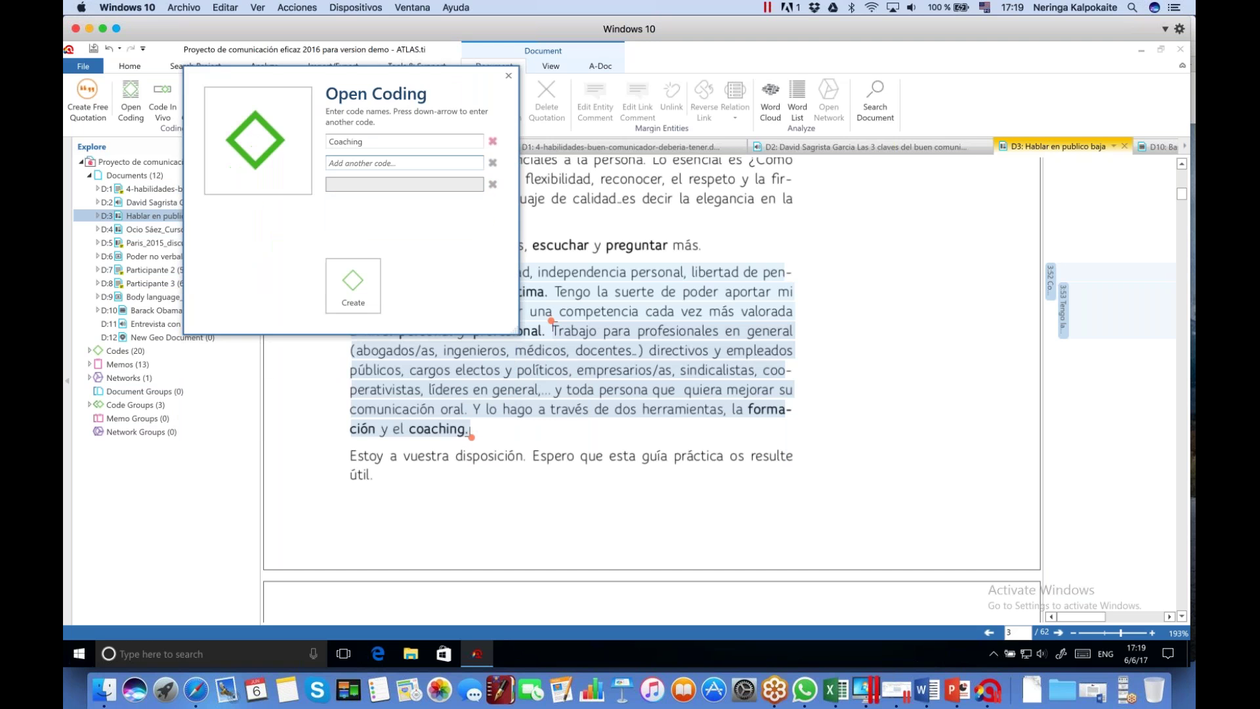
pyautogui.write('Formaci')
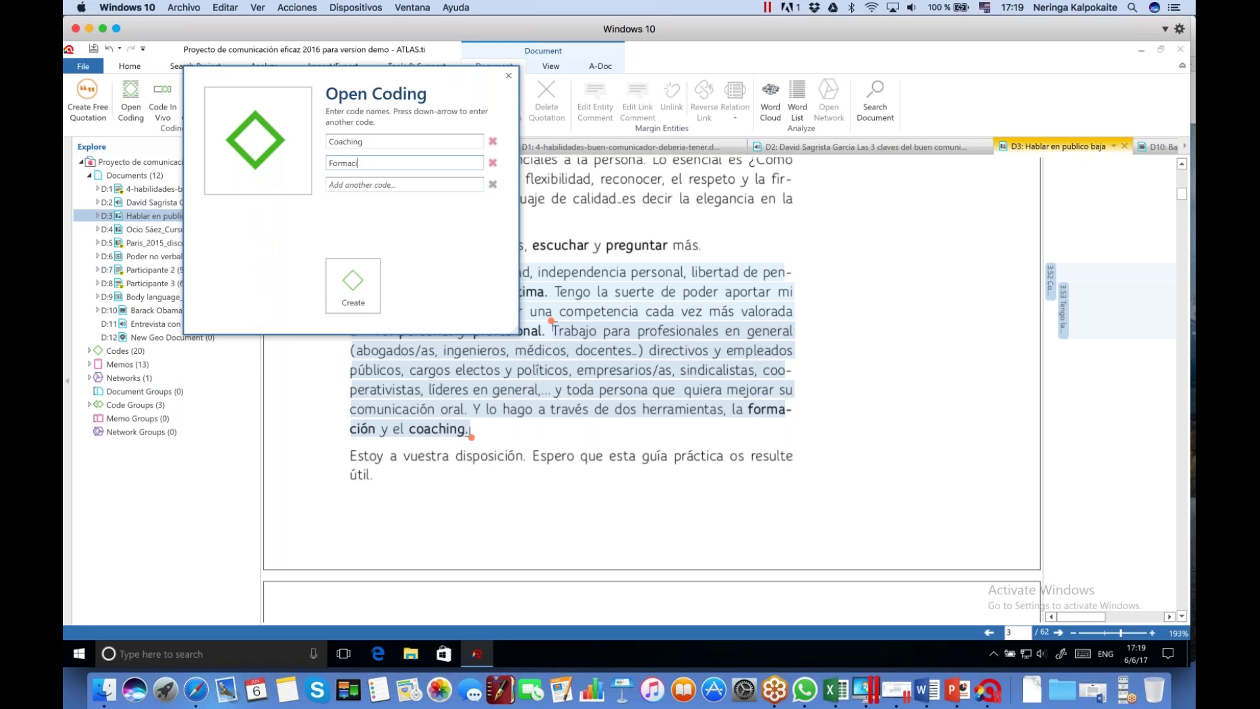
pyautogui.write('ón')
pyautogui.press('Return')
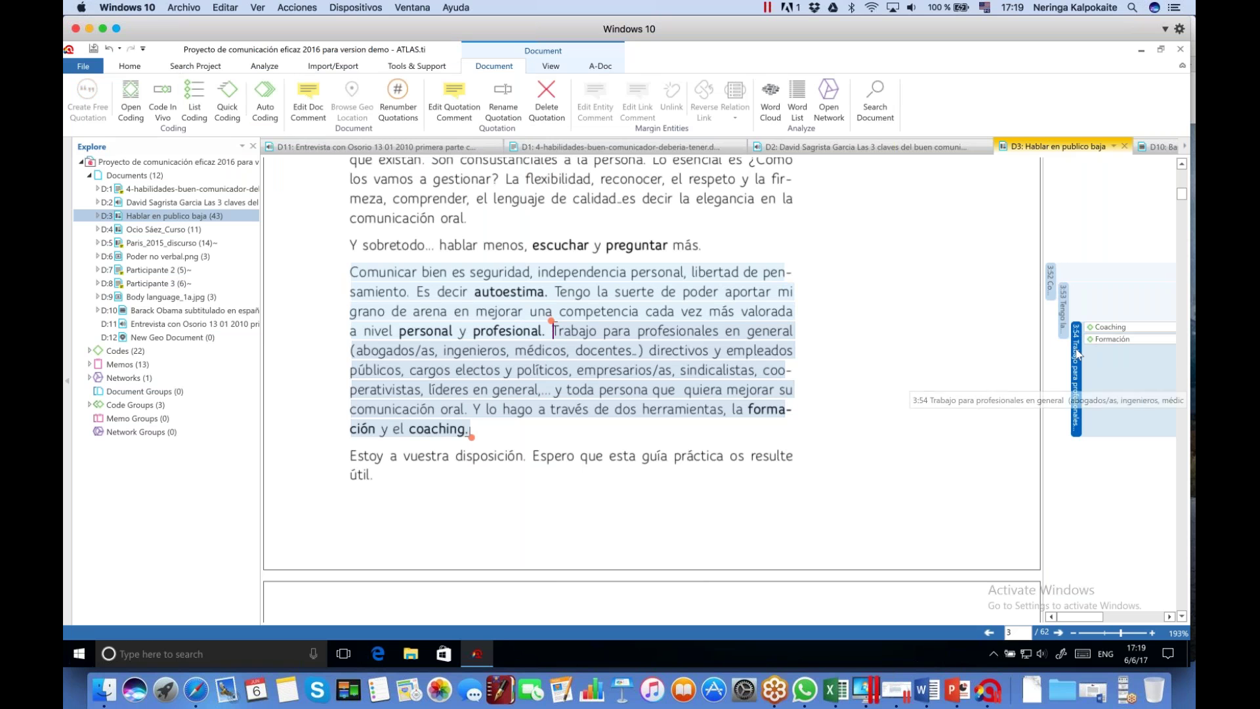
# - Open the D10 video 'Barack Obama subtitulado en español.mp4' from the Documents list
pyautogui.moveTo(1110, 327); pyautogui.dragTo(1120, 342)
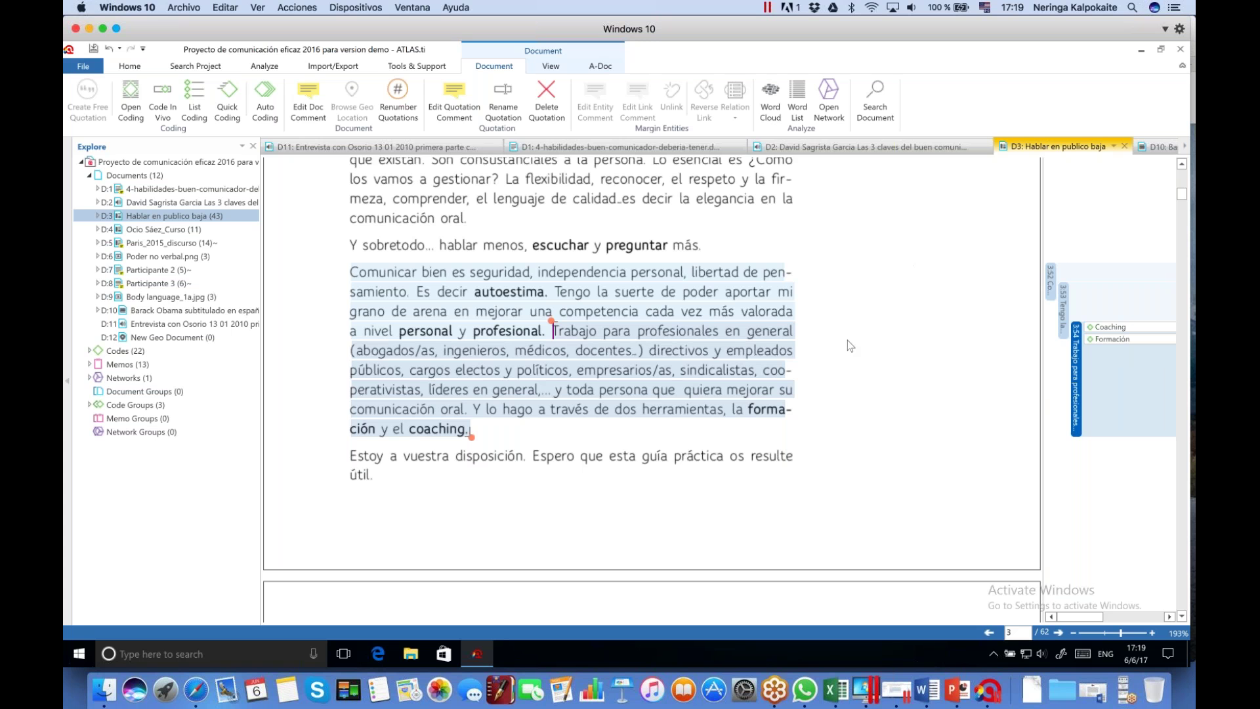
pyautogui.doubleClick(154, 311)
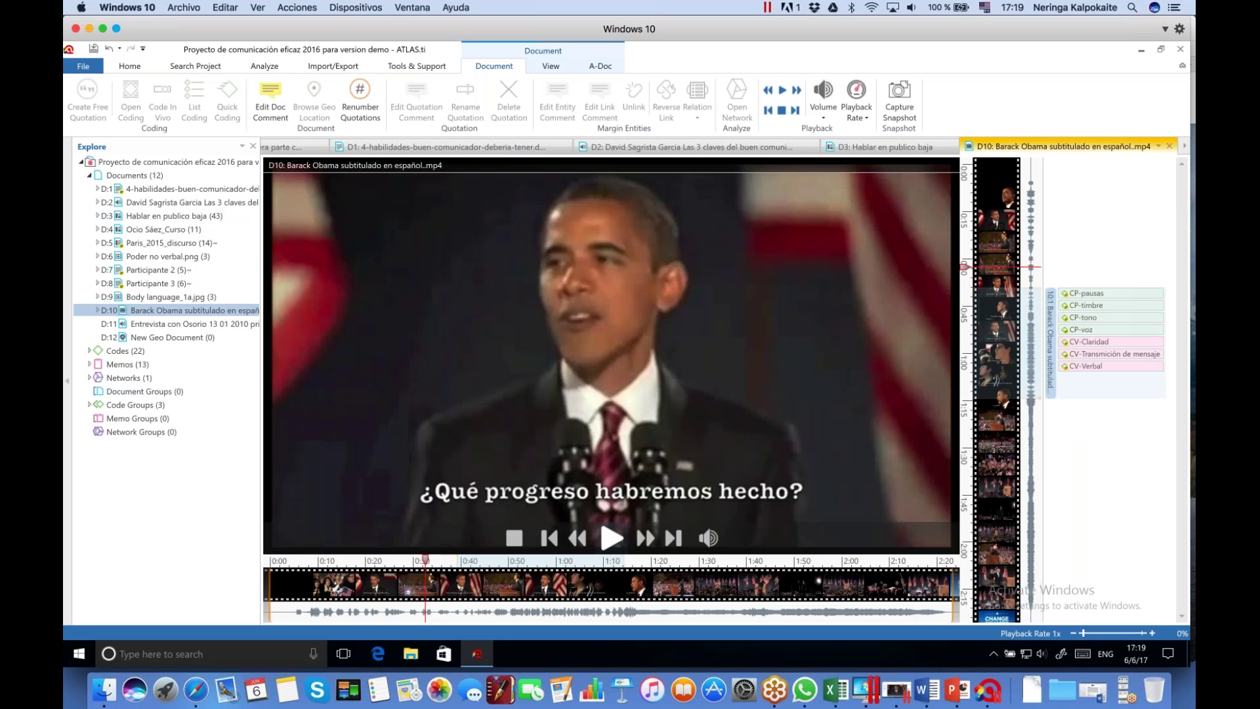
# - Capture a frame of the playing Obama video as new document D13, then jump to about 1:24
pyautogui.click(609, 539)
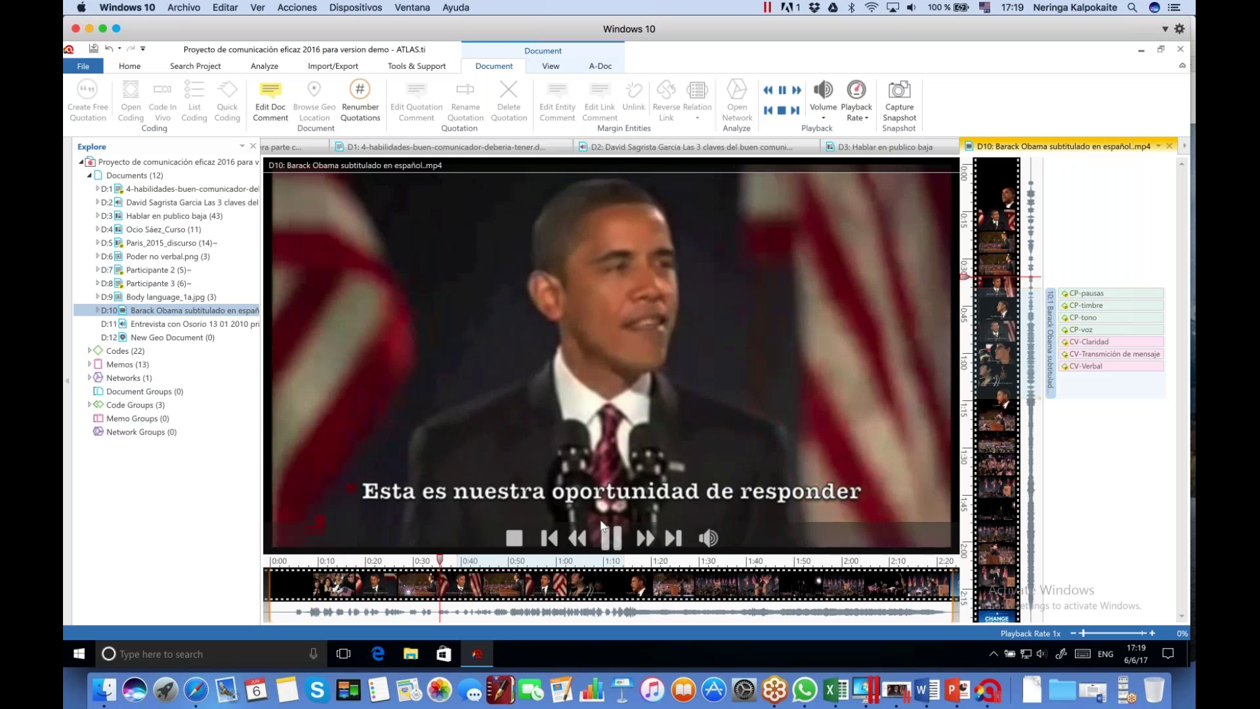
pyautogui.click(899, 110)
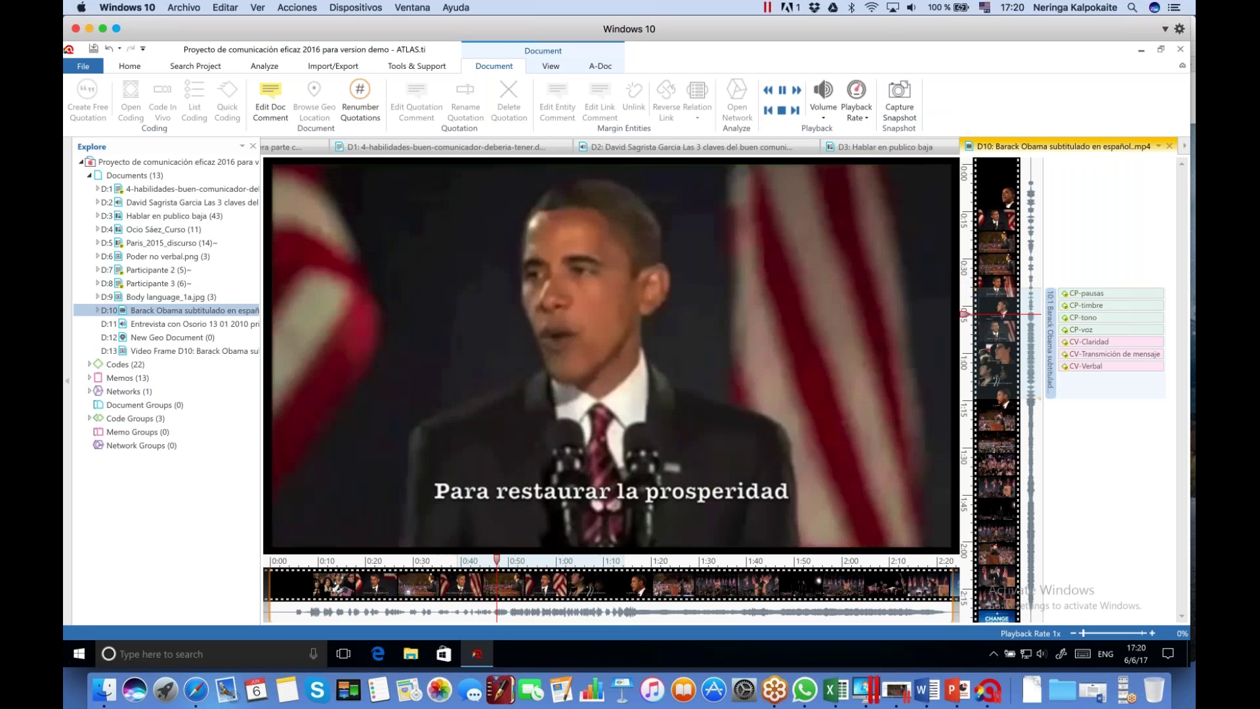
pyautogui.click(964, 429)
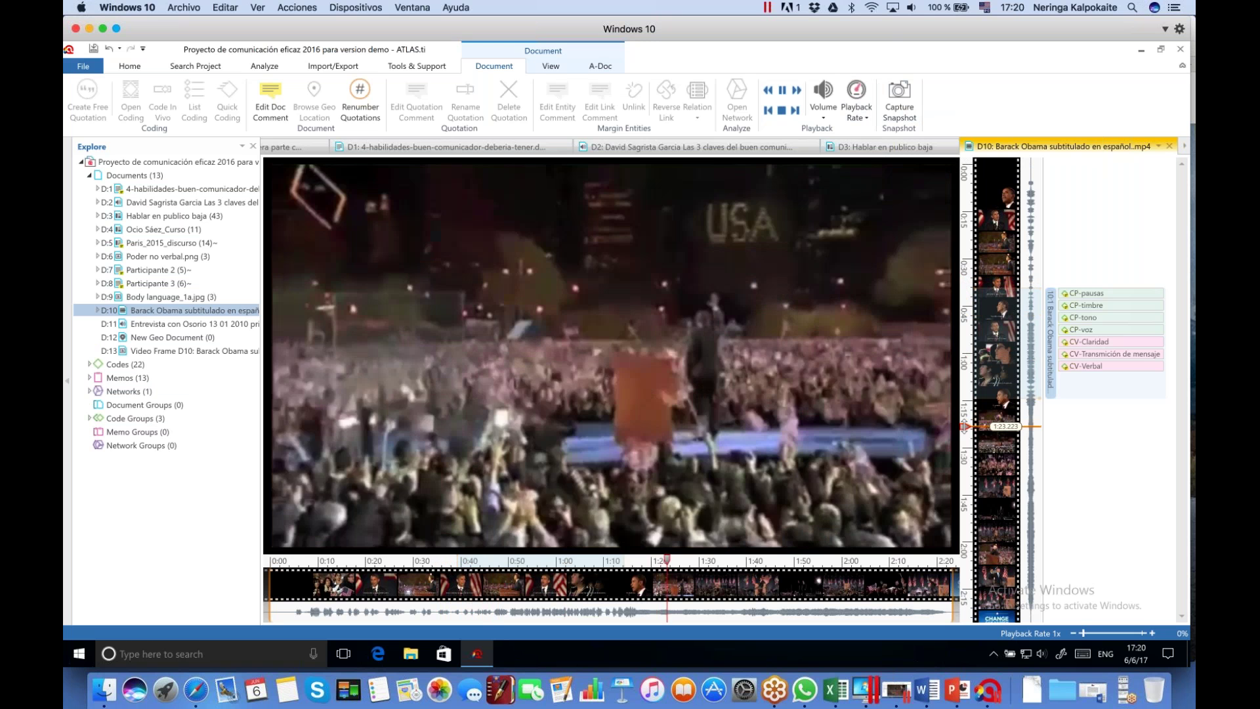
# - Code the 1:24–1:45 video stretch with new code 'Líder Obama', then reopen Body language_1a.jpg
pyautogui.moveTo(994, 428); pyautogui.dragTo(994, 503)
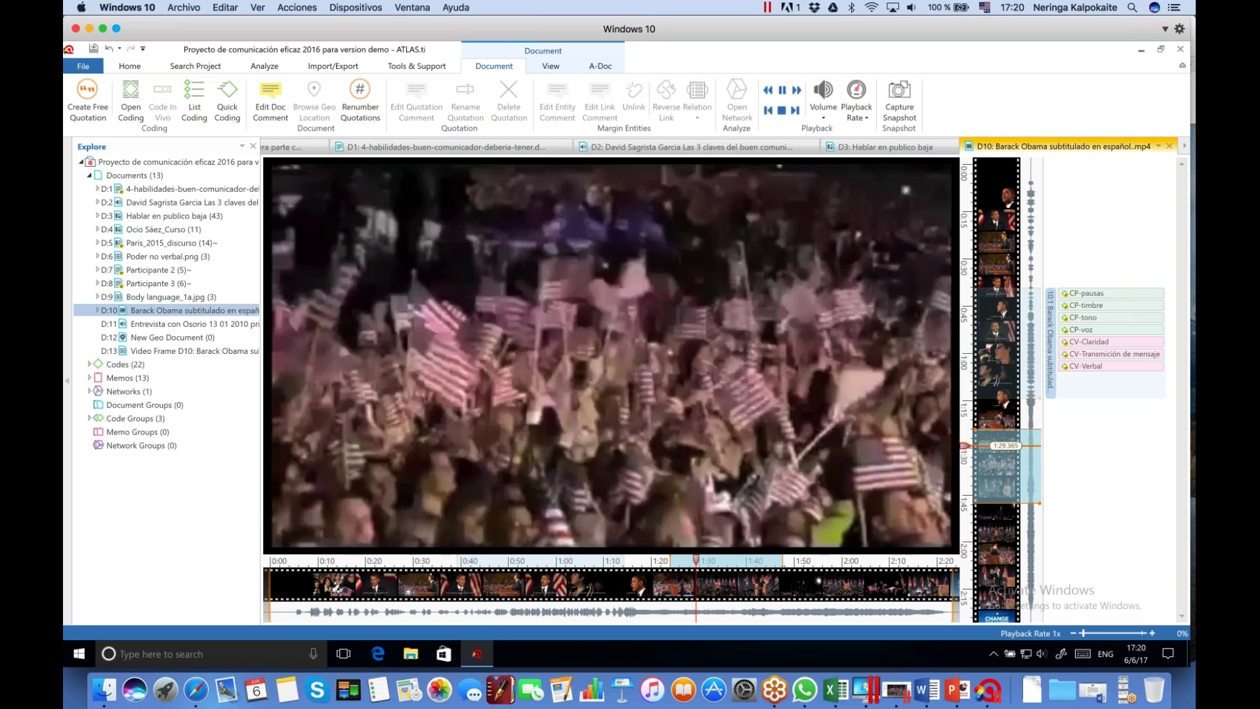
pyautogui.rightClick(989, 440)
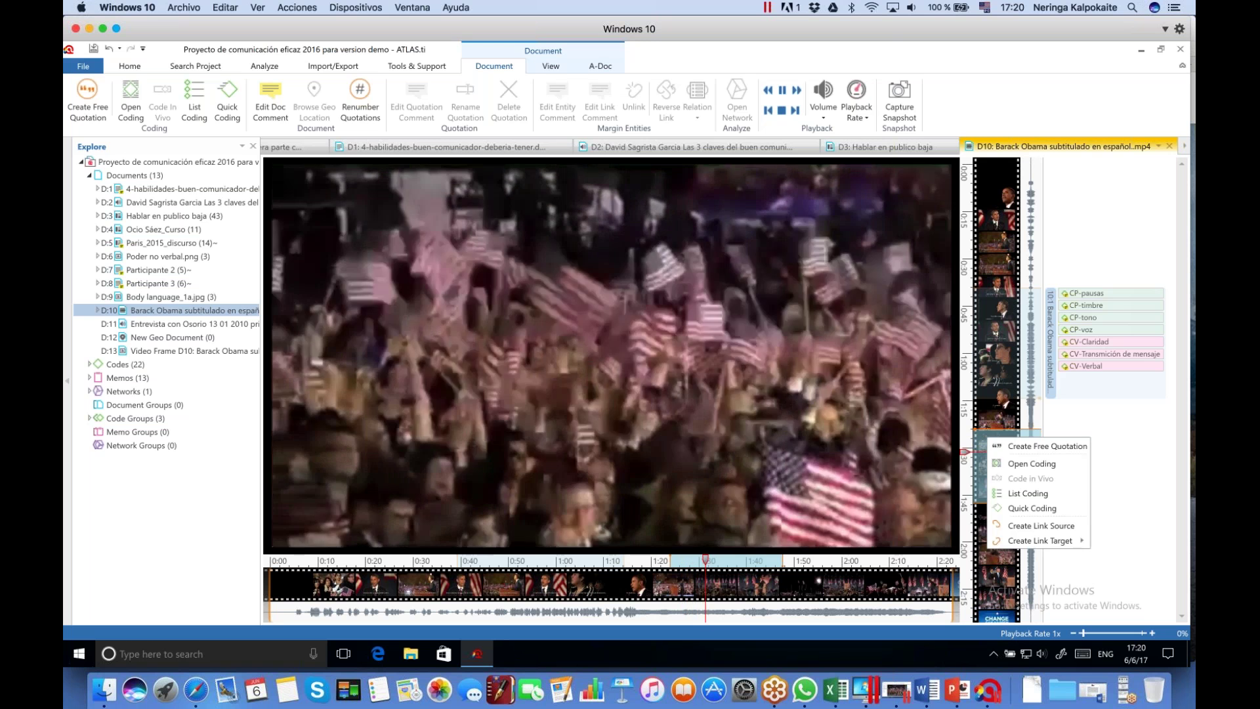
pyautogui.click(1032, 463)
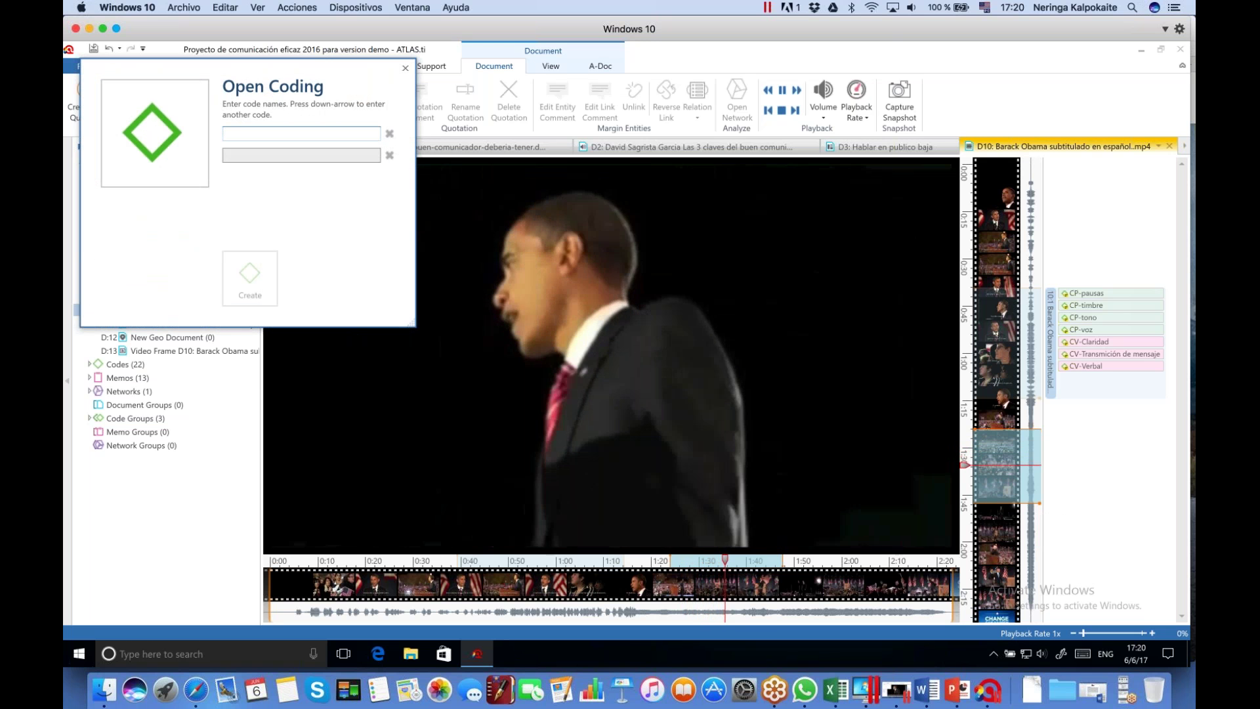
pyautogui.write('Bsar')
pyautogui.press('BackSpace')
pyautogui.press('BackSpace')
pyautogui.press('BackSpace')
pyautogui.press('BackSpace')
pyautogui.write('Líder O')
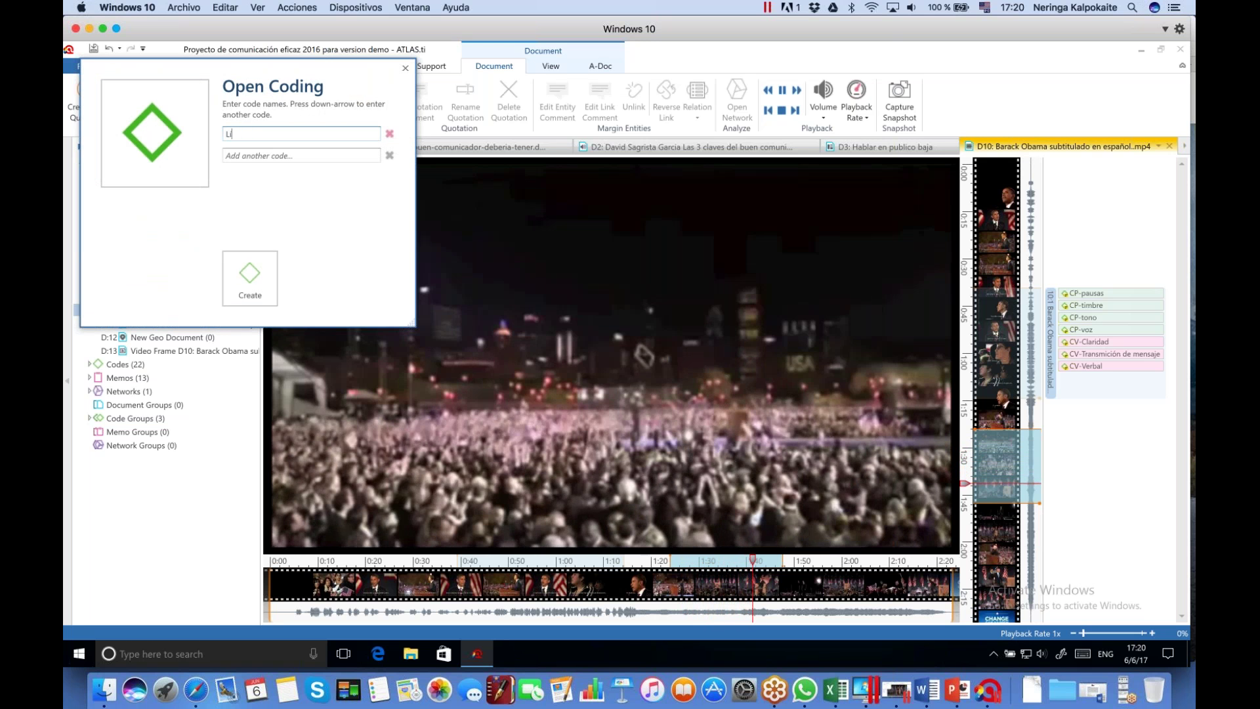
pyautogui.write('bama')
pyautogui.press('Return')
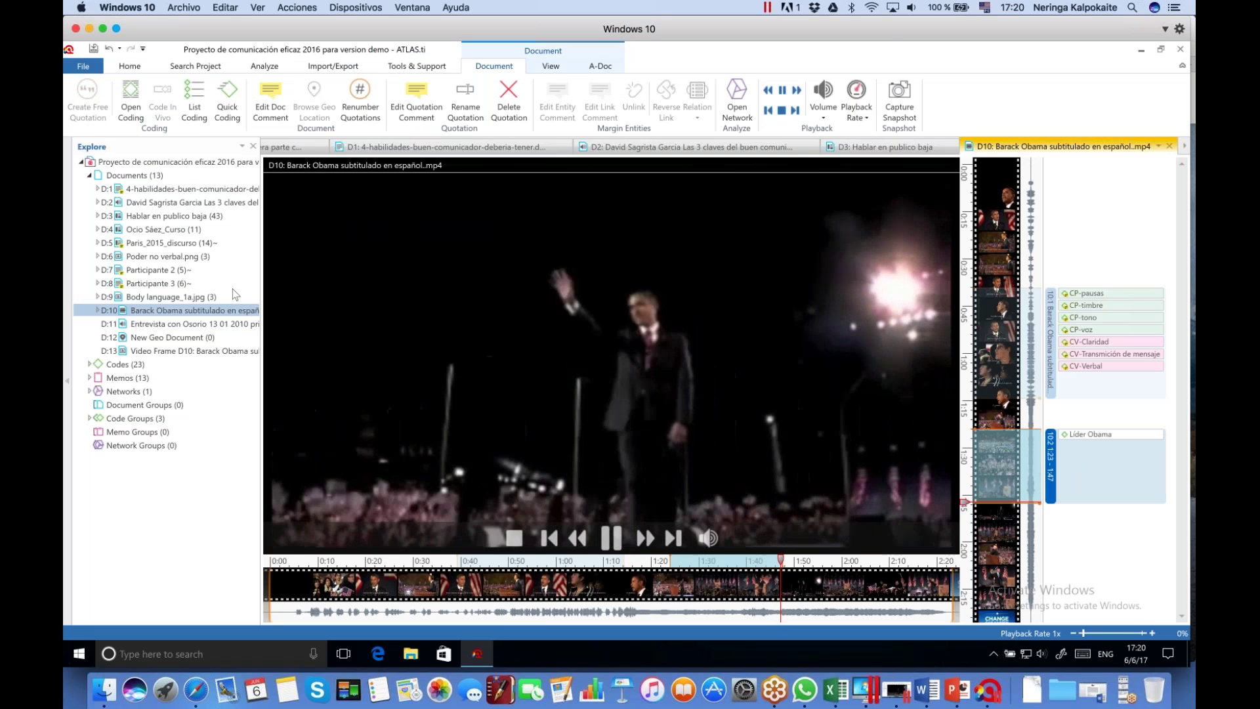
pyautogui.doubleClick(219, 297)
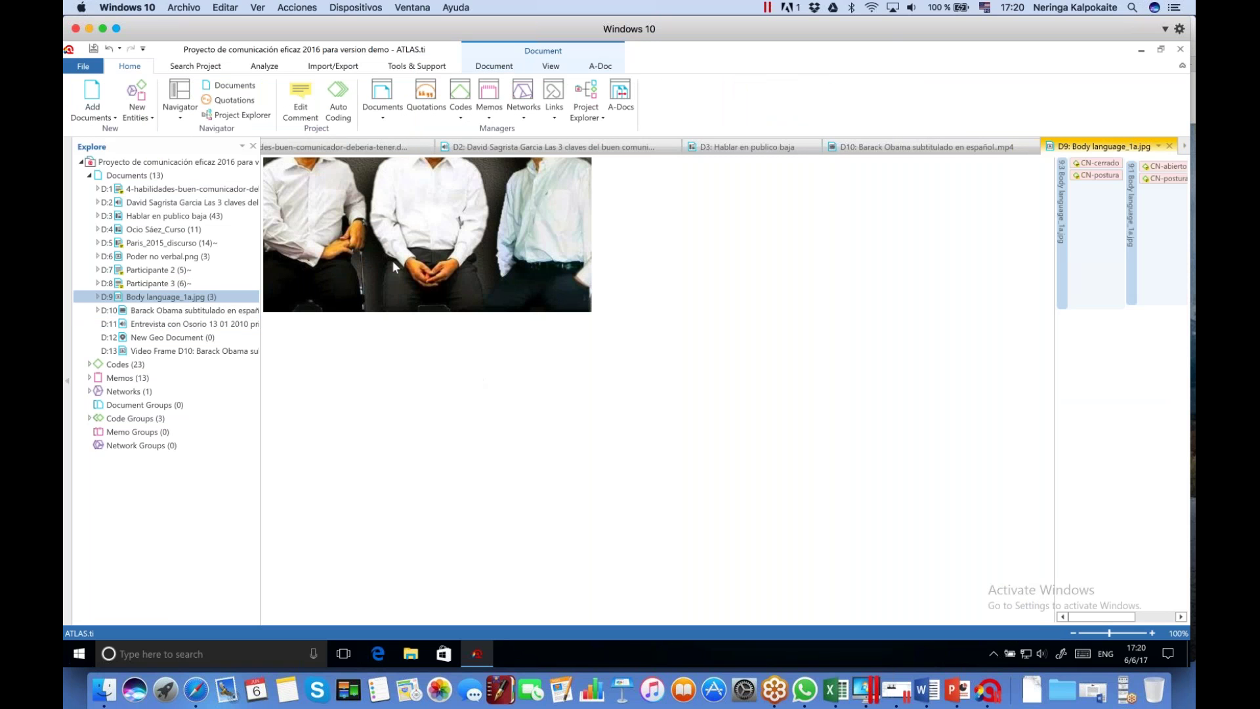
# - Outline the middle man's hands as a region in the photo, cancelling the coding dialog
pyautogui.moveTo(354, 313); pyautogui.dragTo(489, 238)
pyautogui.moveTo(421, 275); pyautogui.dragTo(443, 260)
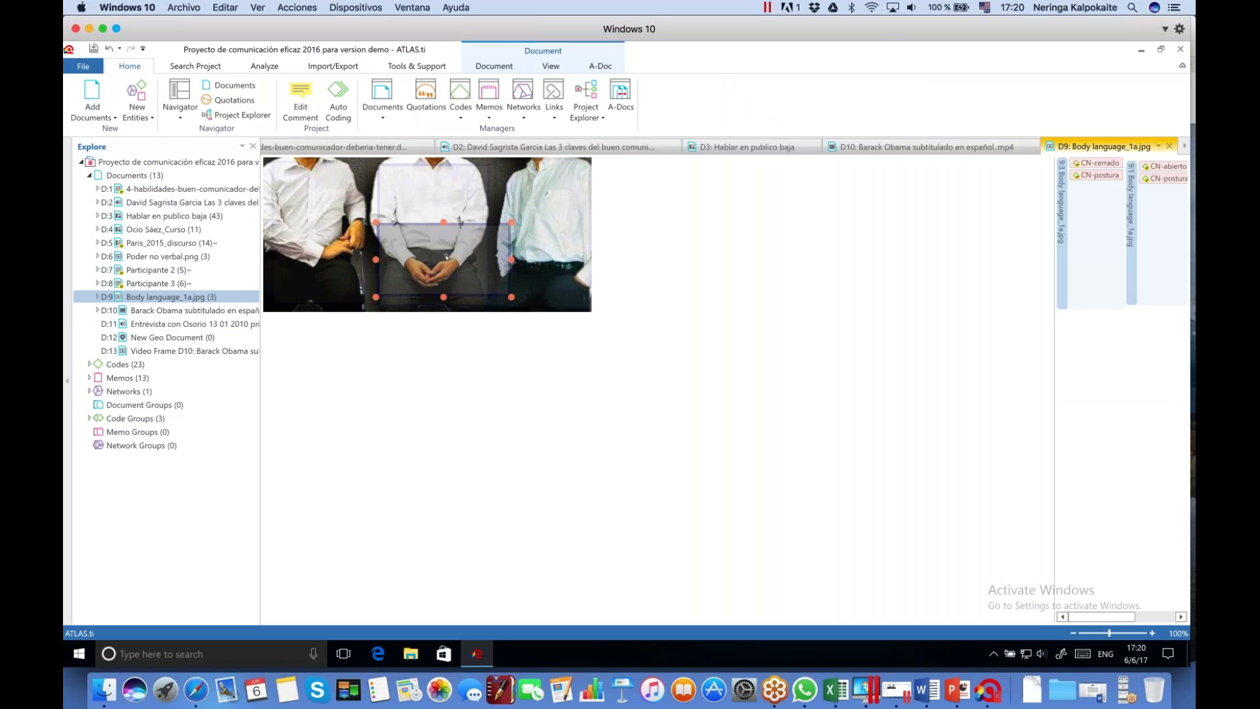
pyautogui.rightClick(446, 257)
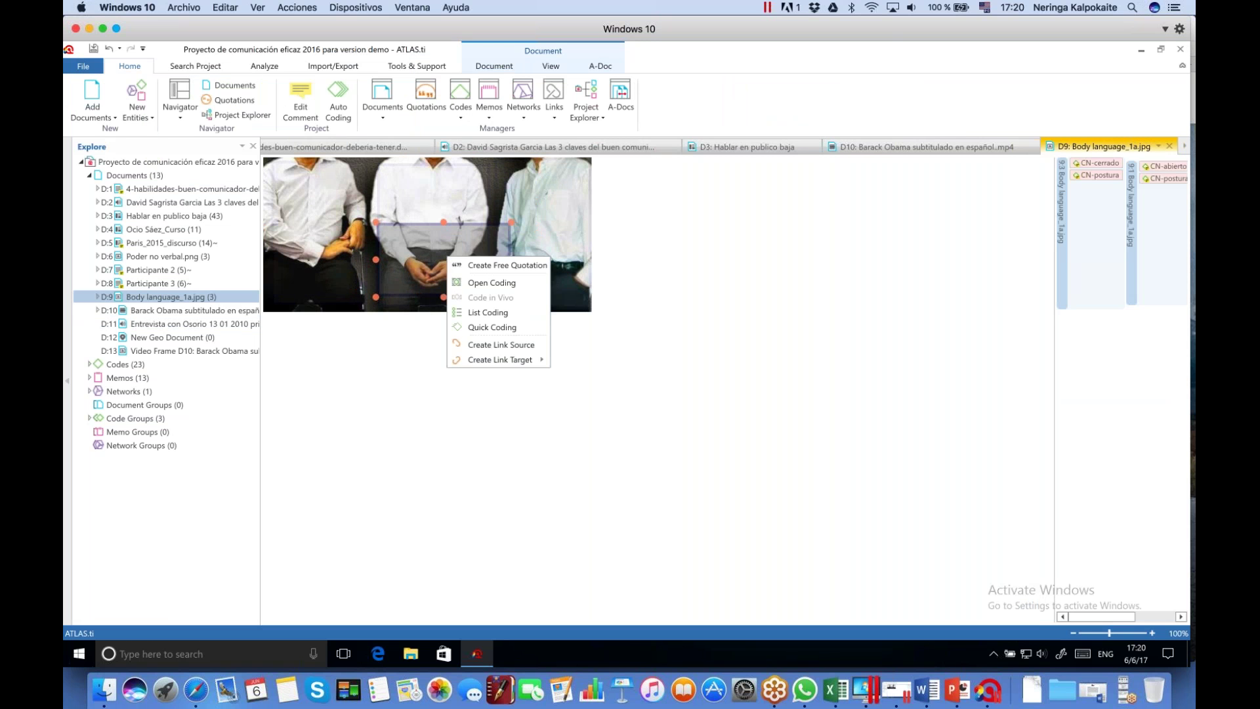
pyautogui.click(475, 284)
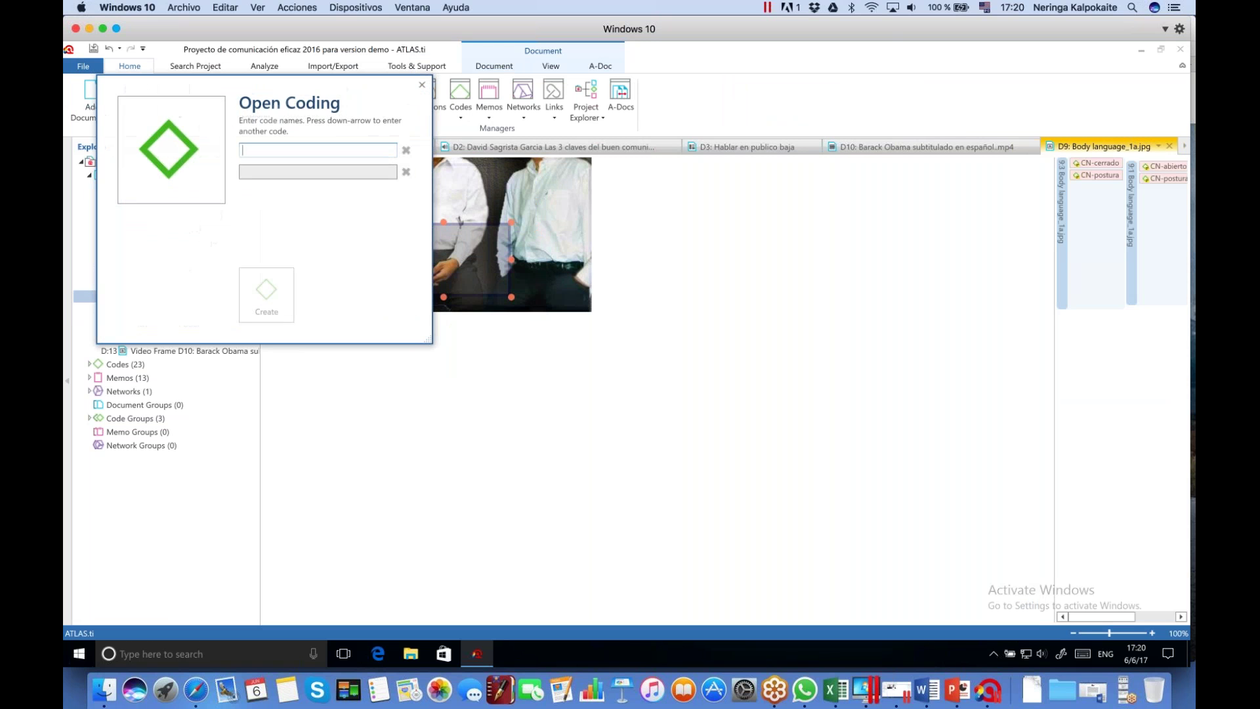
pyautogui.click(423, 85)
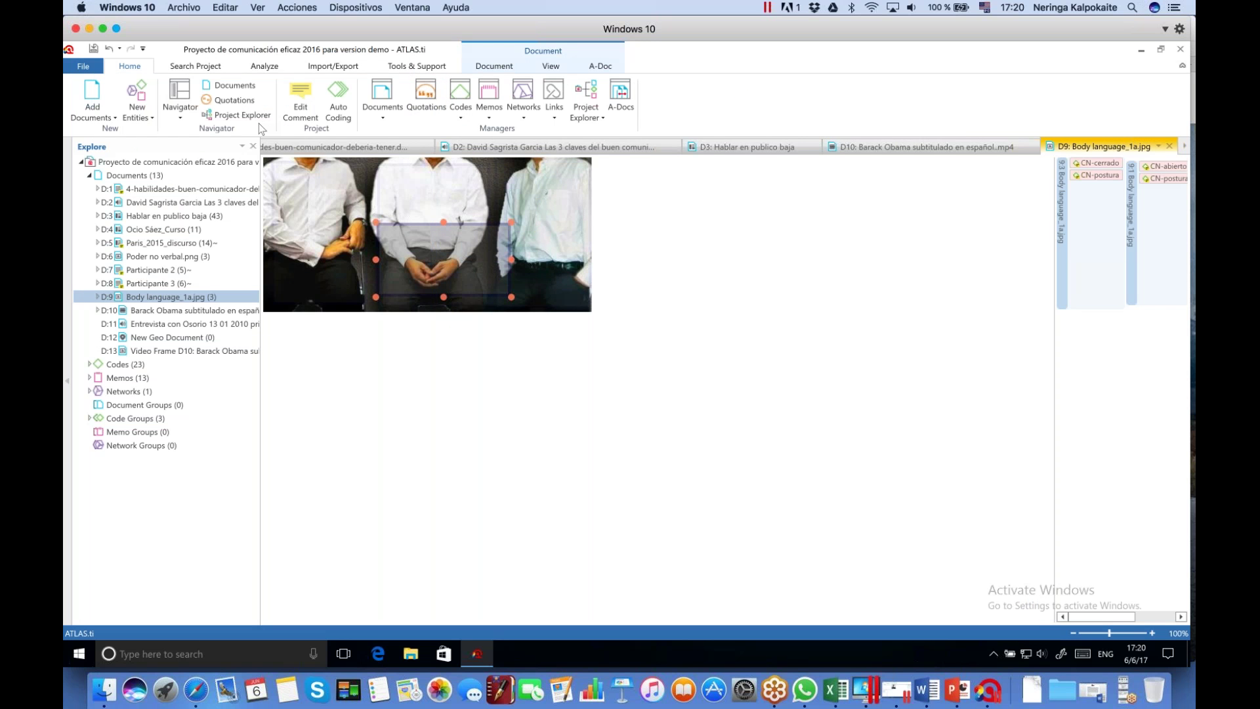
# - Open Participante 2, Poder no verbal.png and the Obama video, pausing its playback
pyautogui.doubleClick(156, 271)
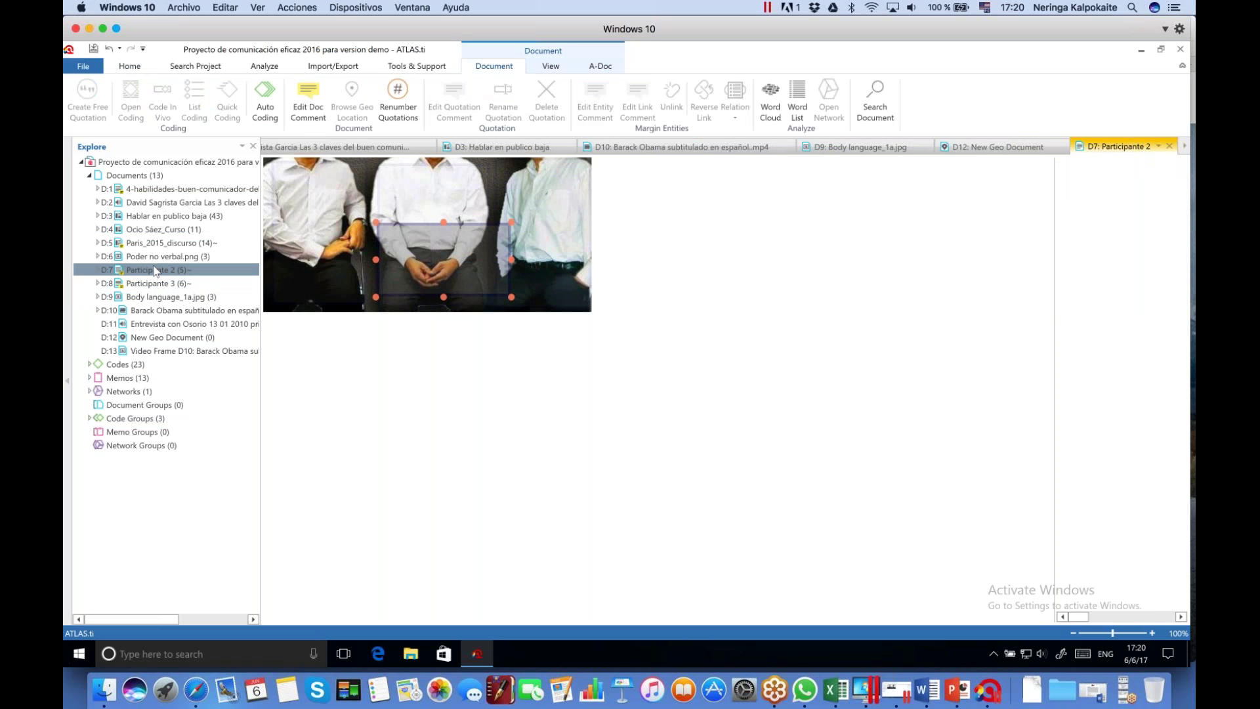
pyautogui.doubleClick(149, 258)
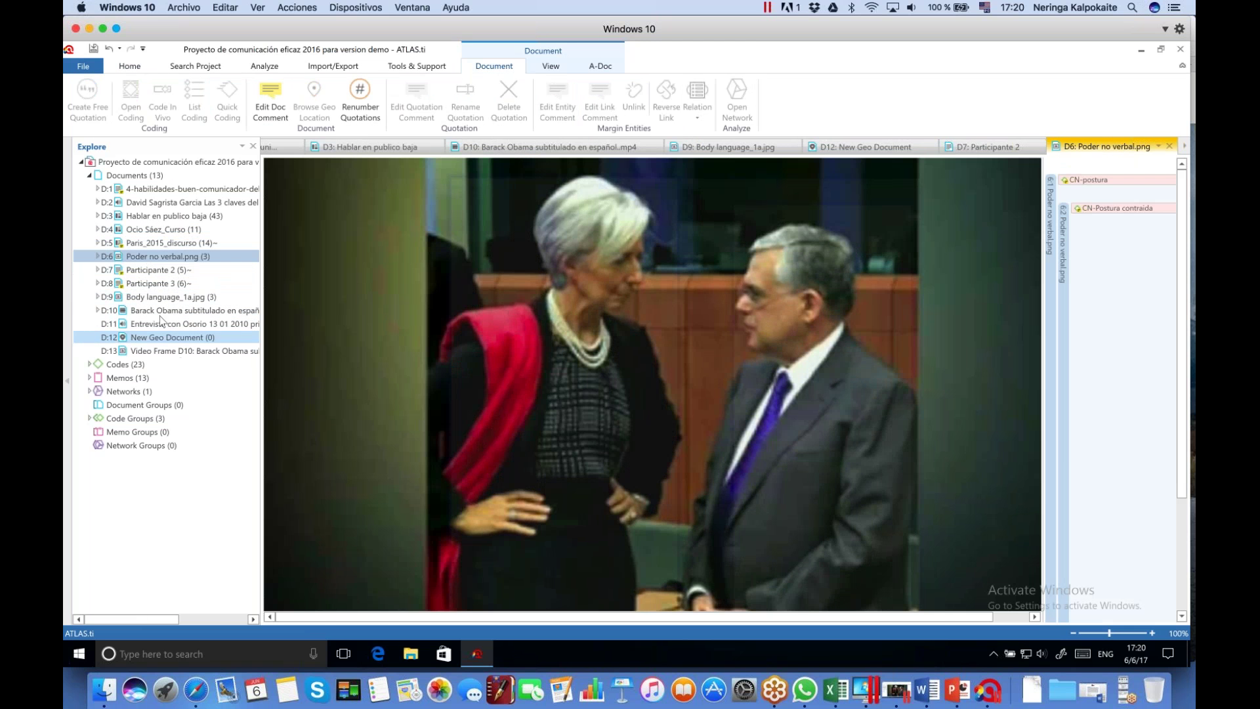
pyautogui.doubleClick(158, 310)
pyautogui.click(611, 537)
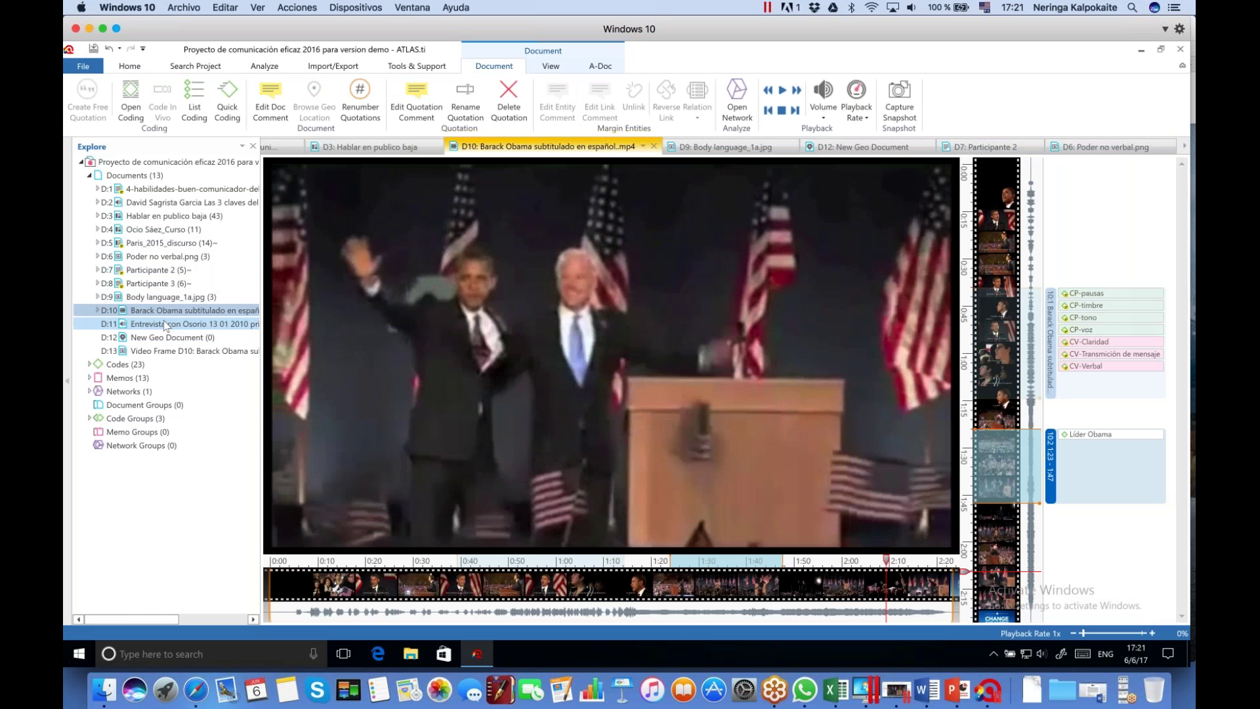
# - Open D13 and mark Obama as region quotation 13:1 coded 'Líder Obama'
pyautogui.doubleClick(165, 353)
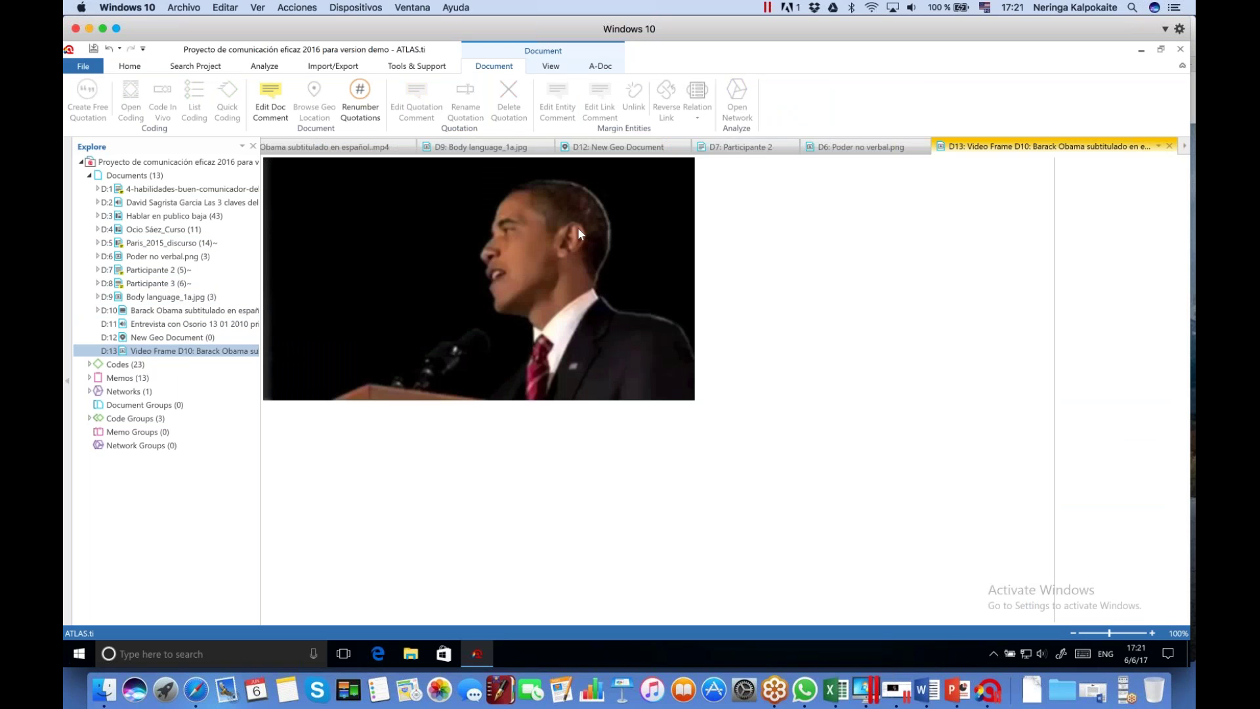
pyautogui.moveTo(457, 180); pyautogui.dragTo(679, 397)
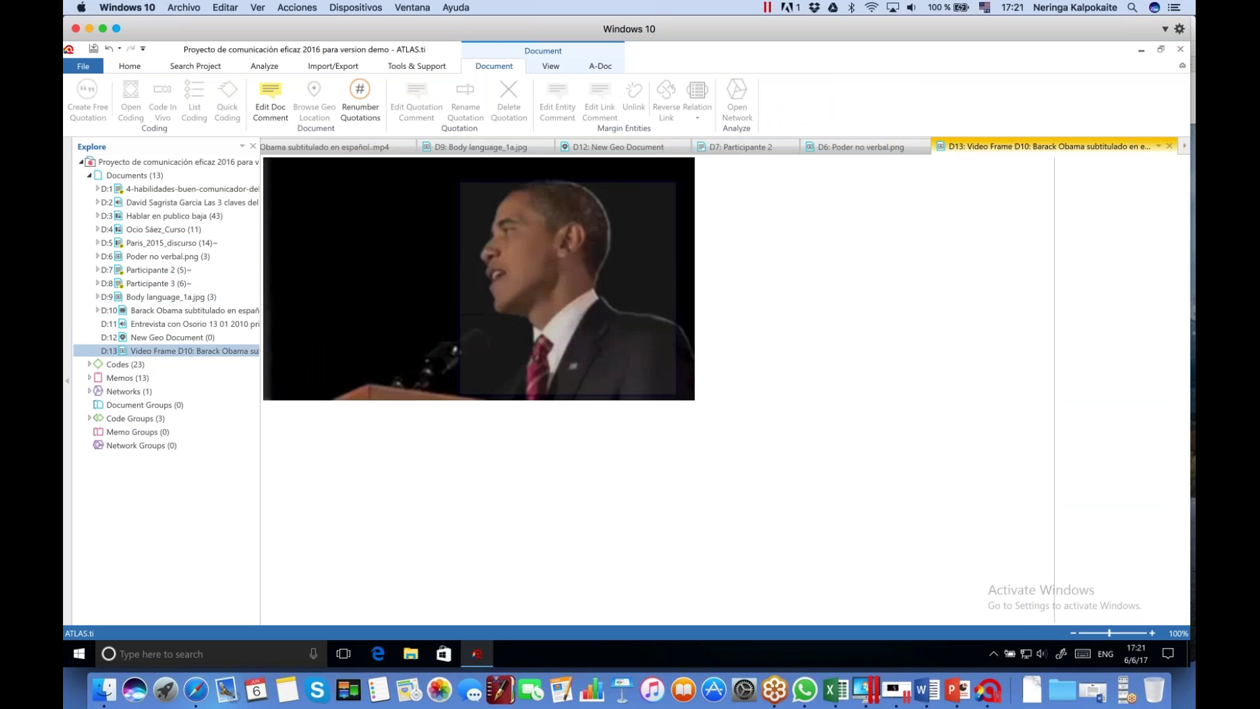
pyautogui.rightClick(582, 313)
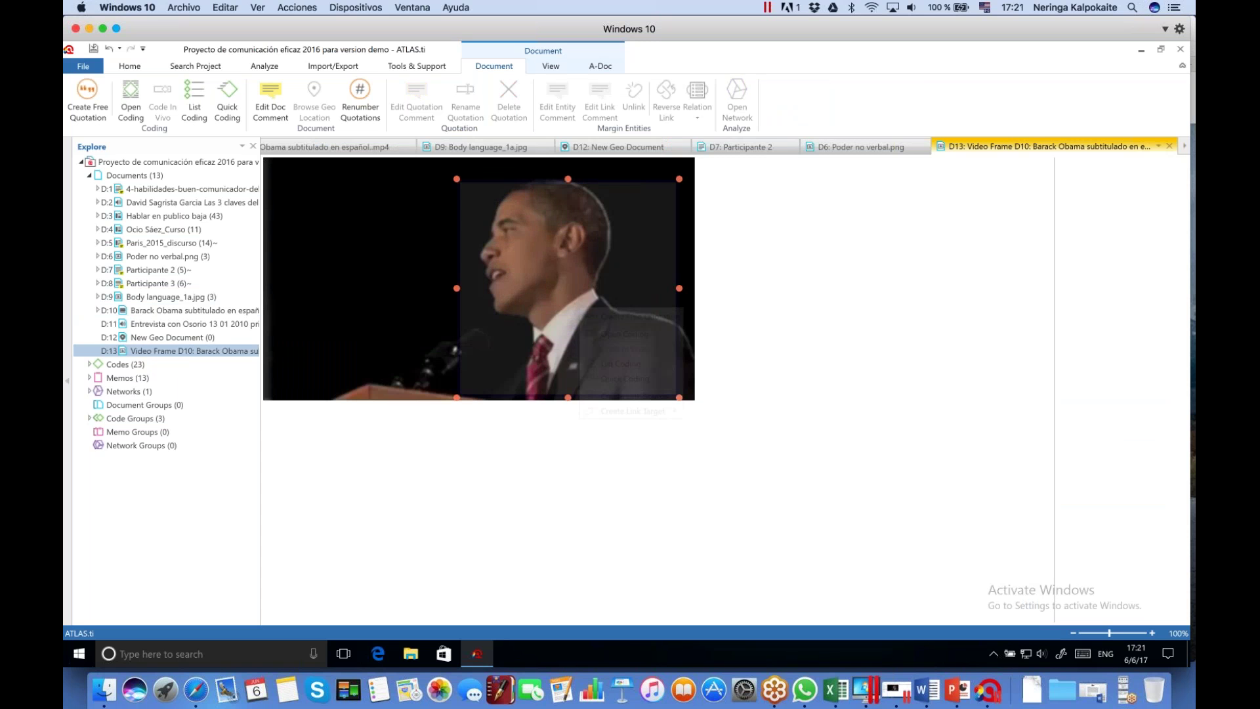
pyautogui.click(592, 333)
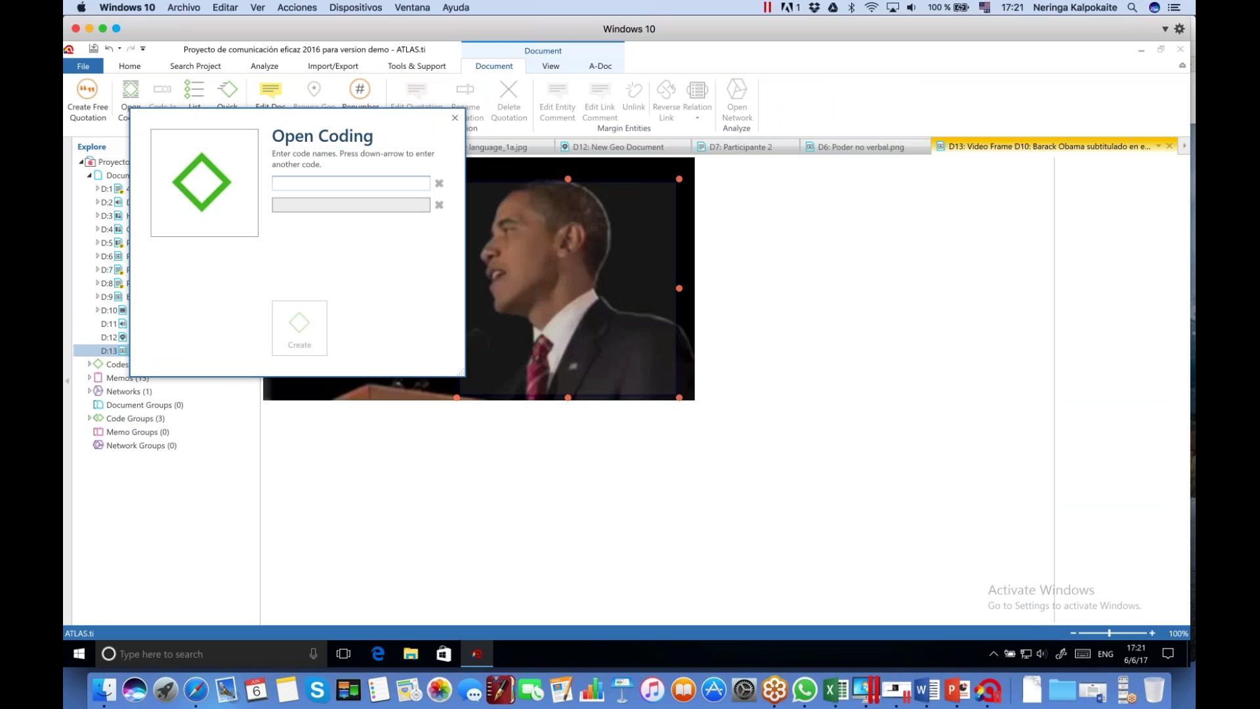
pyautogui.write('Líder Obama')
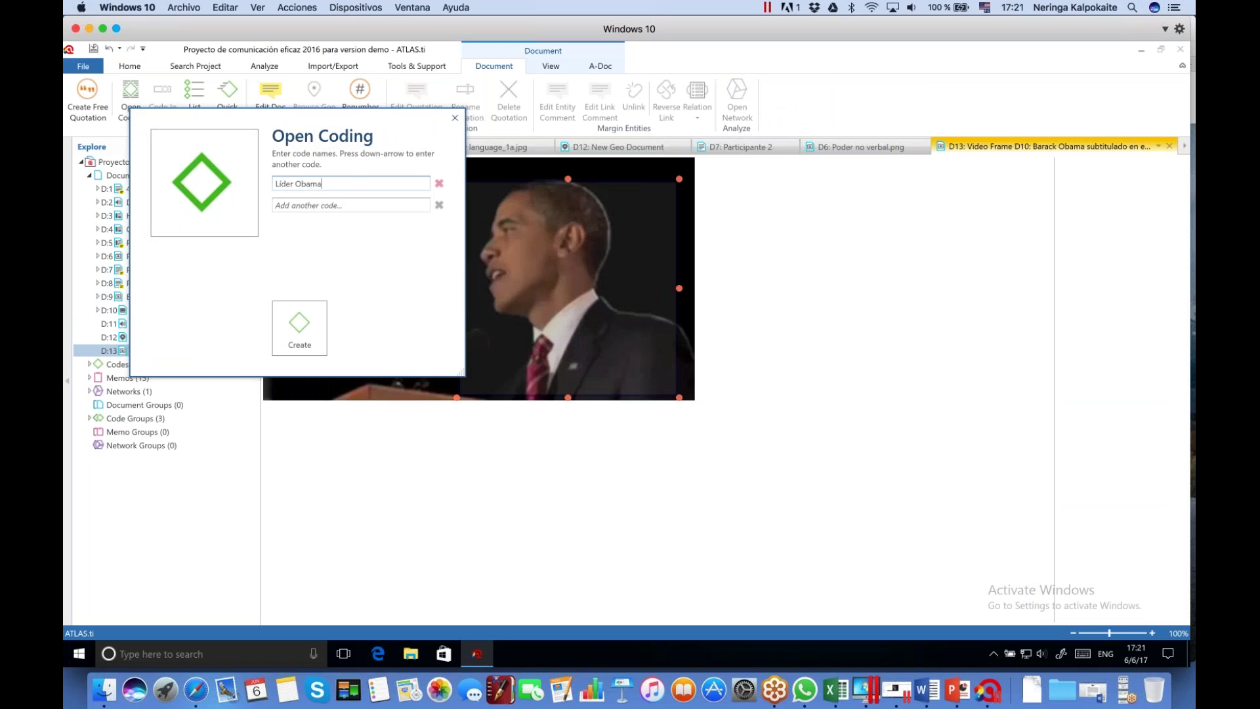
pyautogui.press('Return')
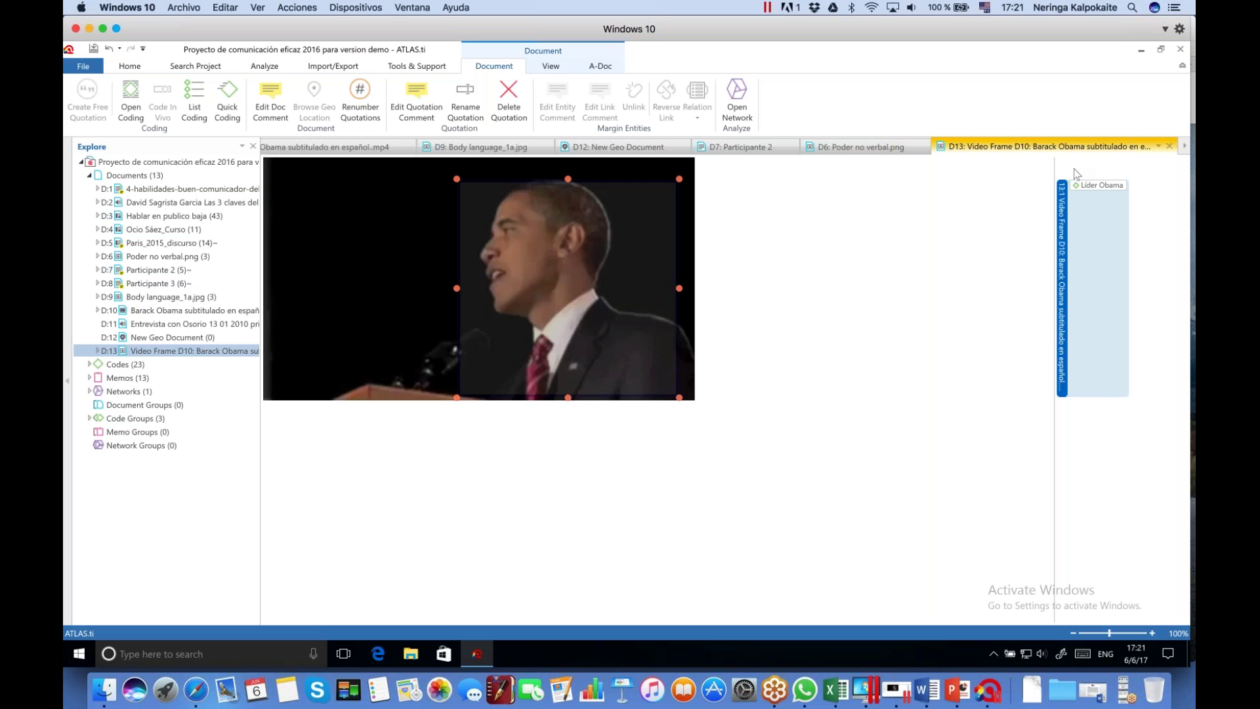
pyautogui.moveTo(565, 289); pyautogui.dragTo(547, 276)
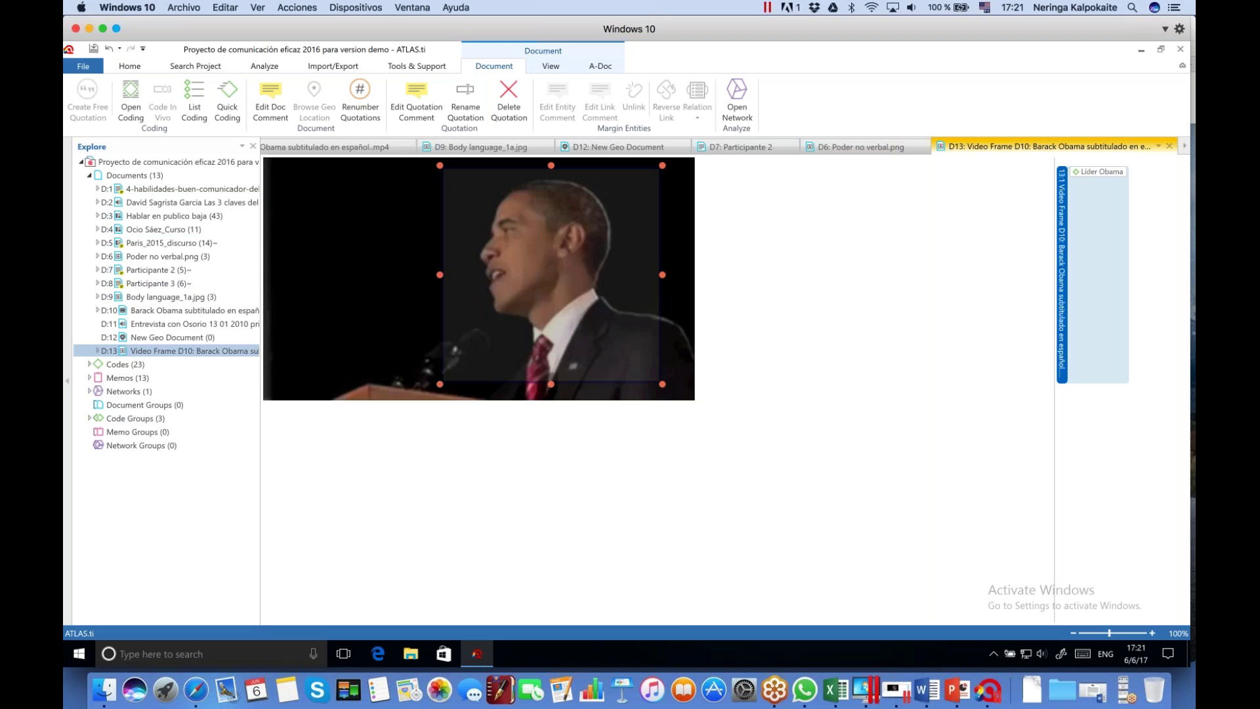
# - Expand the project's Codes list and widen the panel so full code names show
pyautogui.click(87, 366)
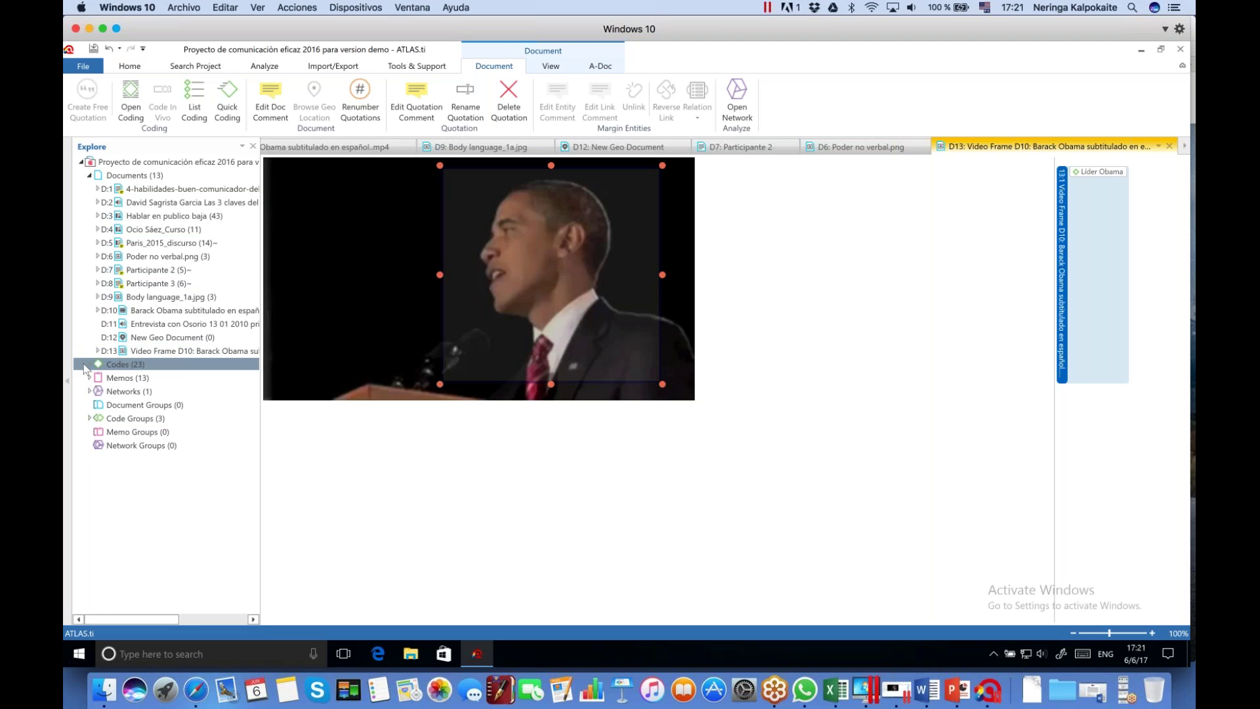
pyautogui.click(90, 366)
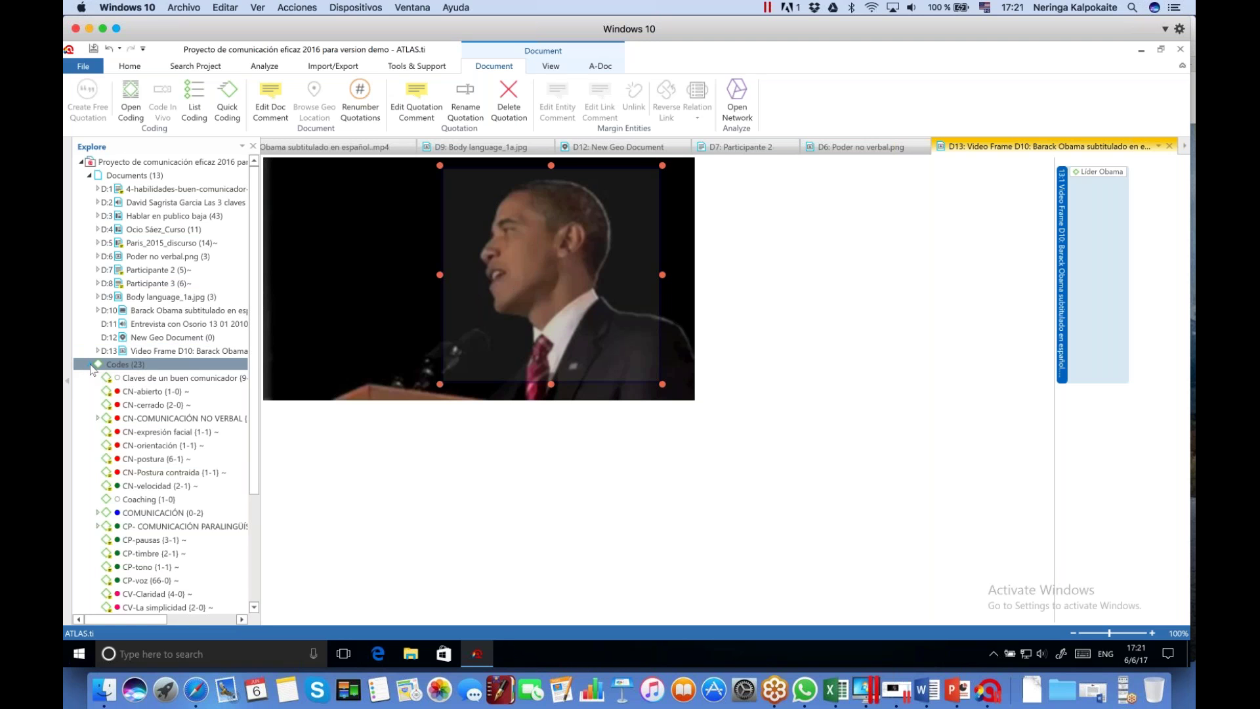
pyautogui.moveTo(262, 504); pyautogui.dragTo(331, 503)
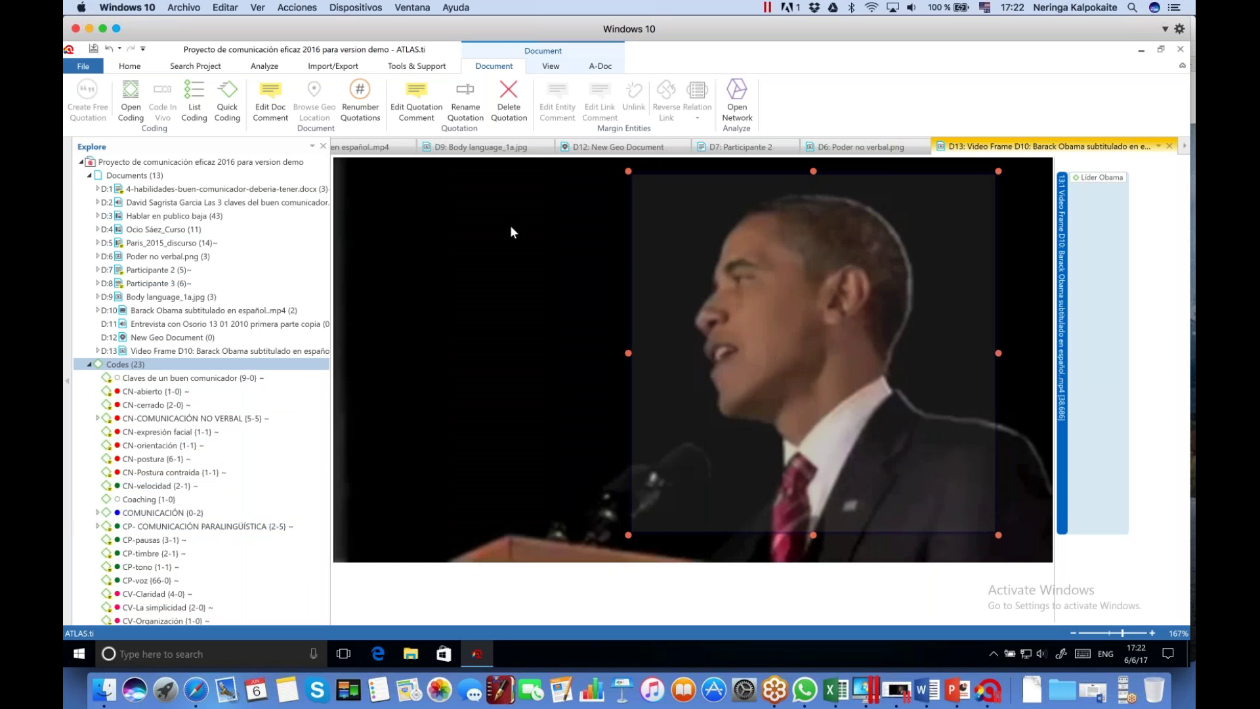
# - Outline Obama's face as quotation 13:2 and apply CN-orientación, CN-expresión facial and CN-abierto
pyautogui.moveTo(510, 226); pyautogui.dragTo(1009, 462)
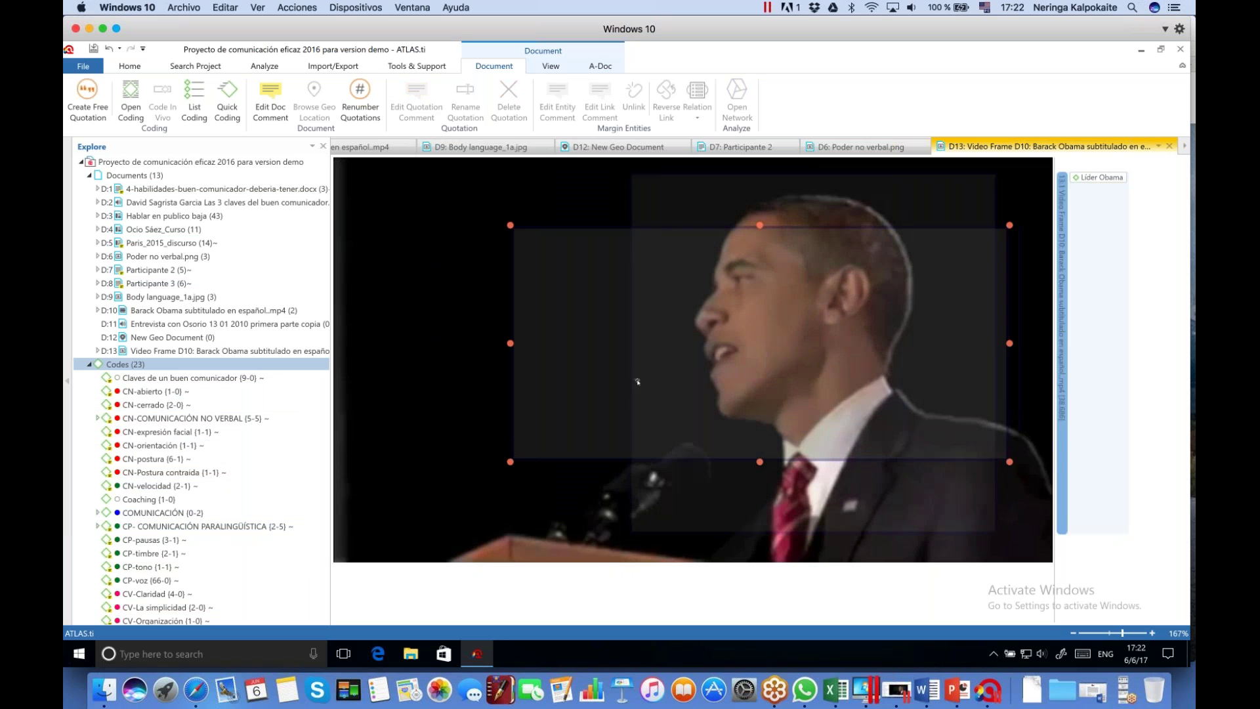
pyautogui.click(141, 445)
pyautogui.moveTo(141, 446); pyautogui.dragTo(722, 343)
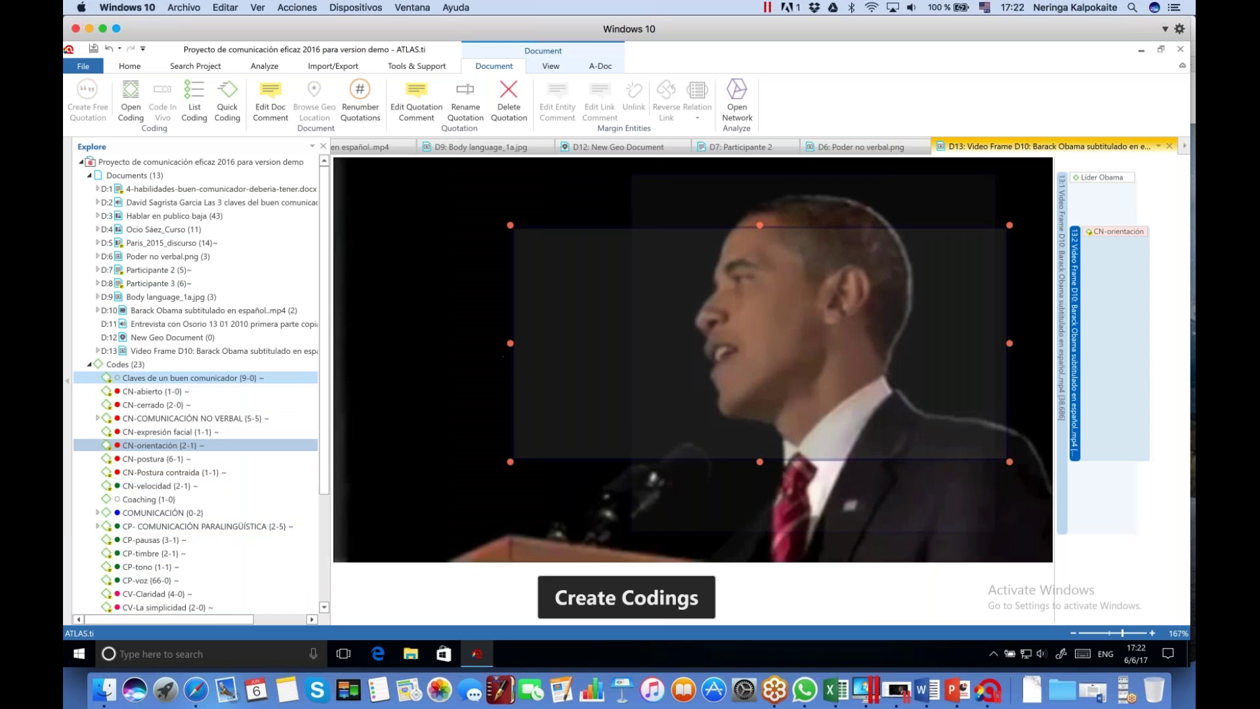
pyautogui.moveTo(164, 433); pyautogui.dragTo(605, 332)
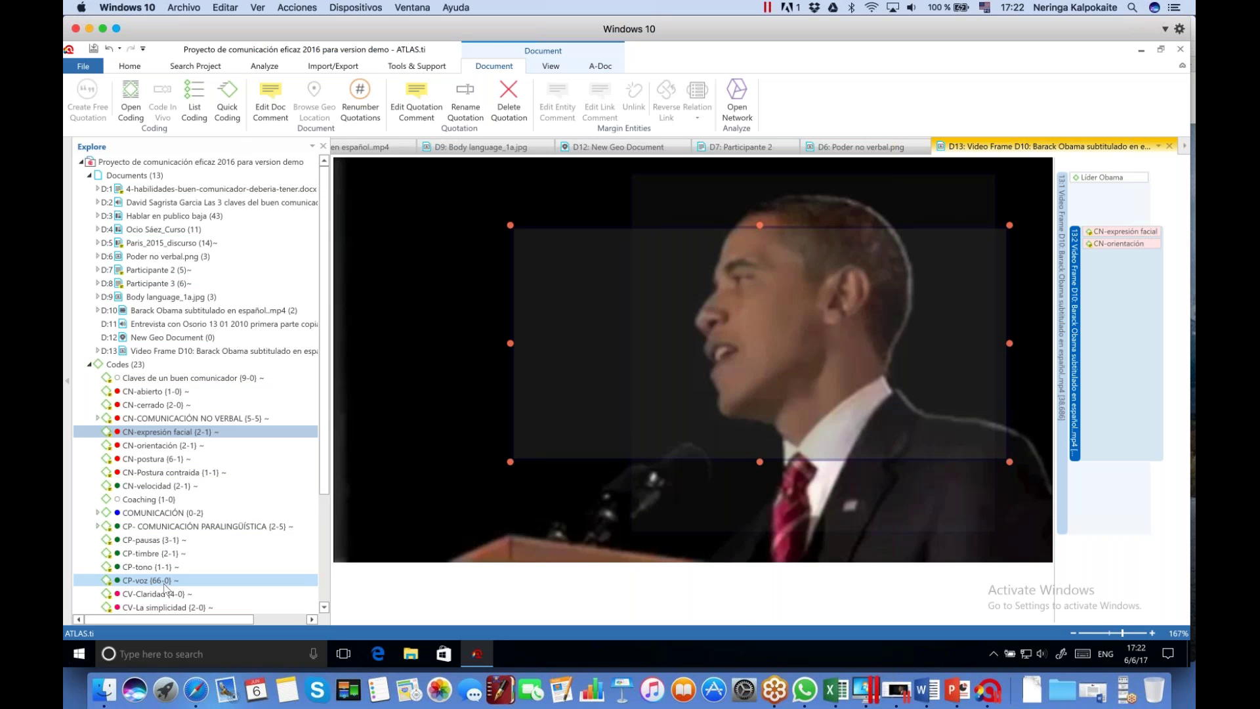
pyautogui.moveTo(141, 392); pyautogui.dragTo(656, 335)
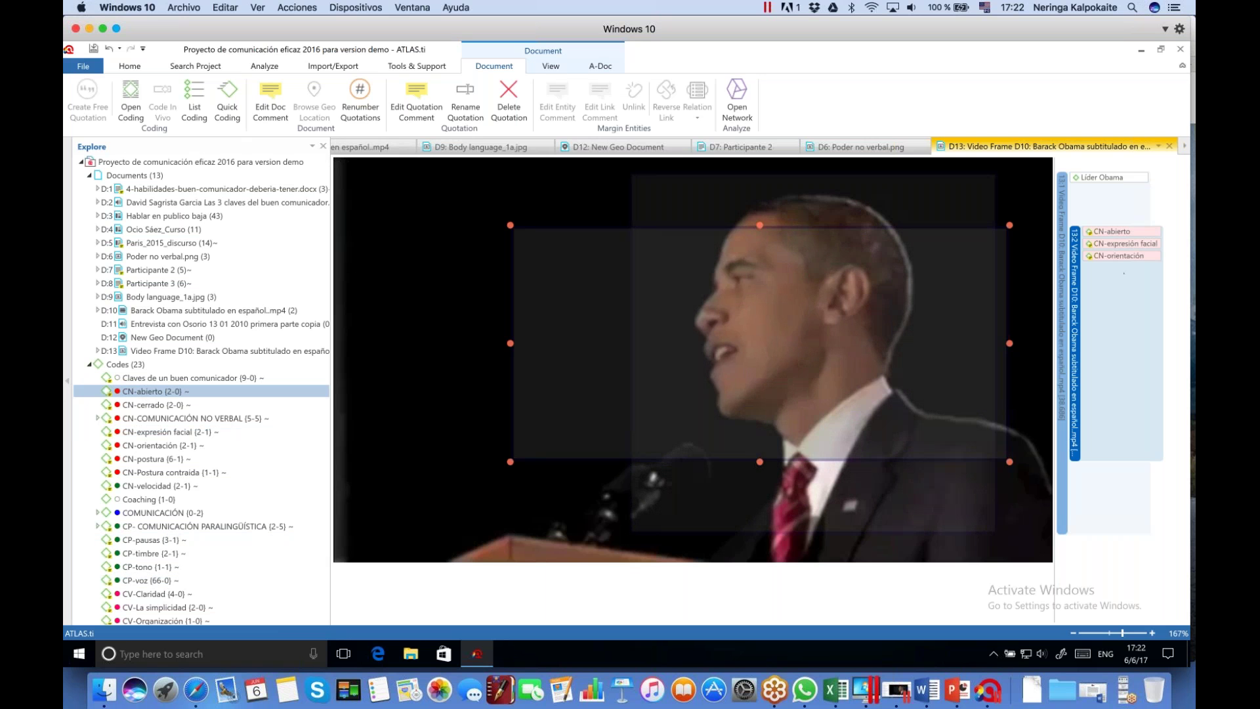
pyautogui.moveTo(734, 243); pyautogui.dragTo(724, 219)
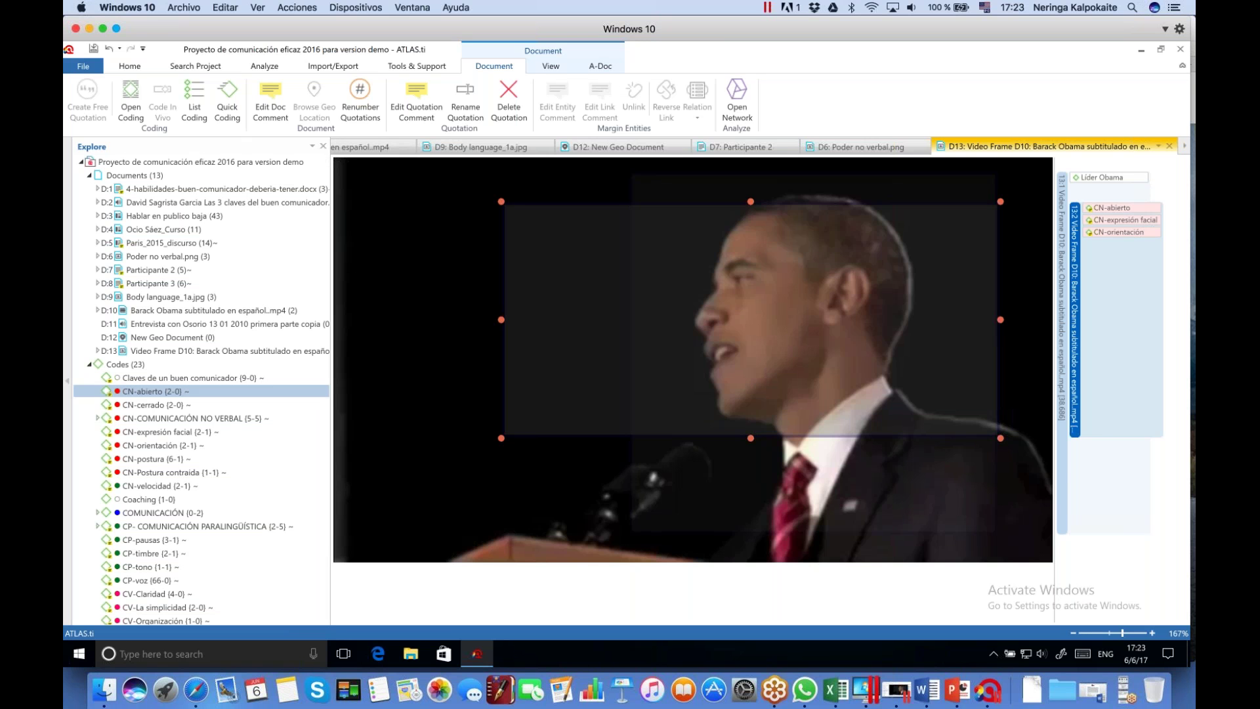
# - Create a new network named 'Modelo teórico 06 06 17' via Home > New Entities
pyautogui.click(130, 65)
pyautogui.click(146, 120)
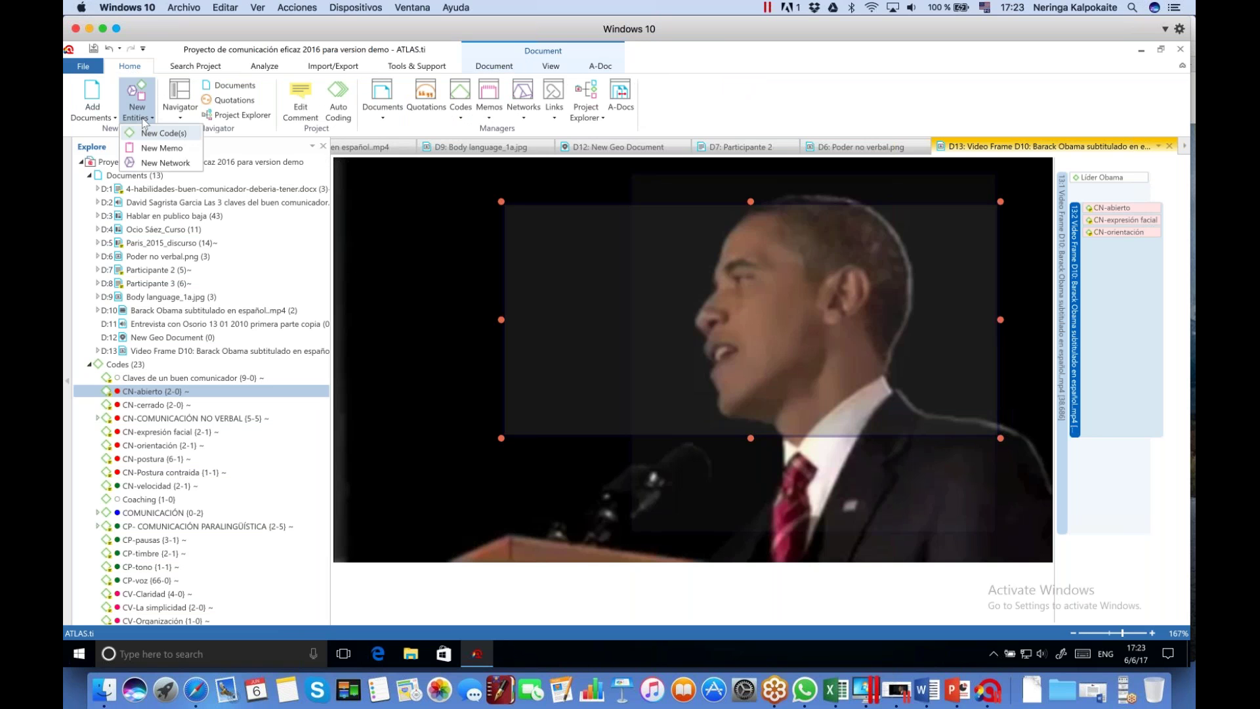
pyautogui.click(152, 163)
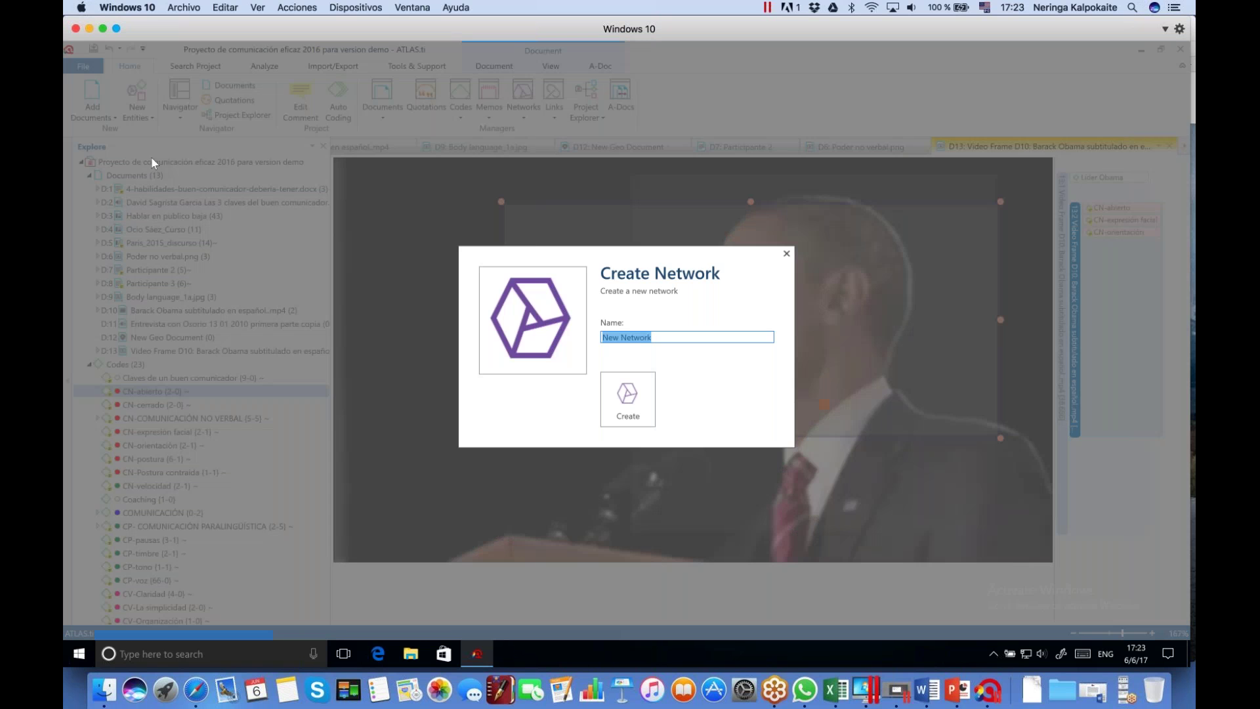
pyautogui.write('Modelo teórico')
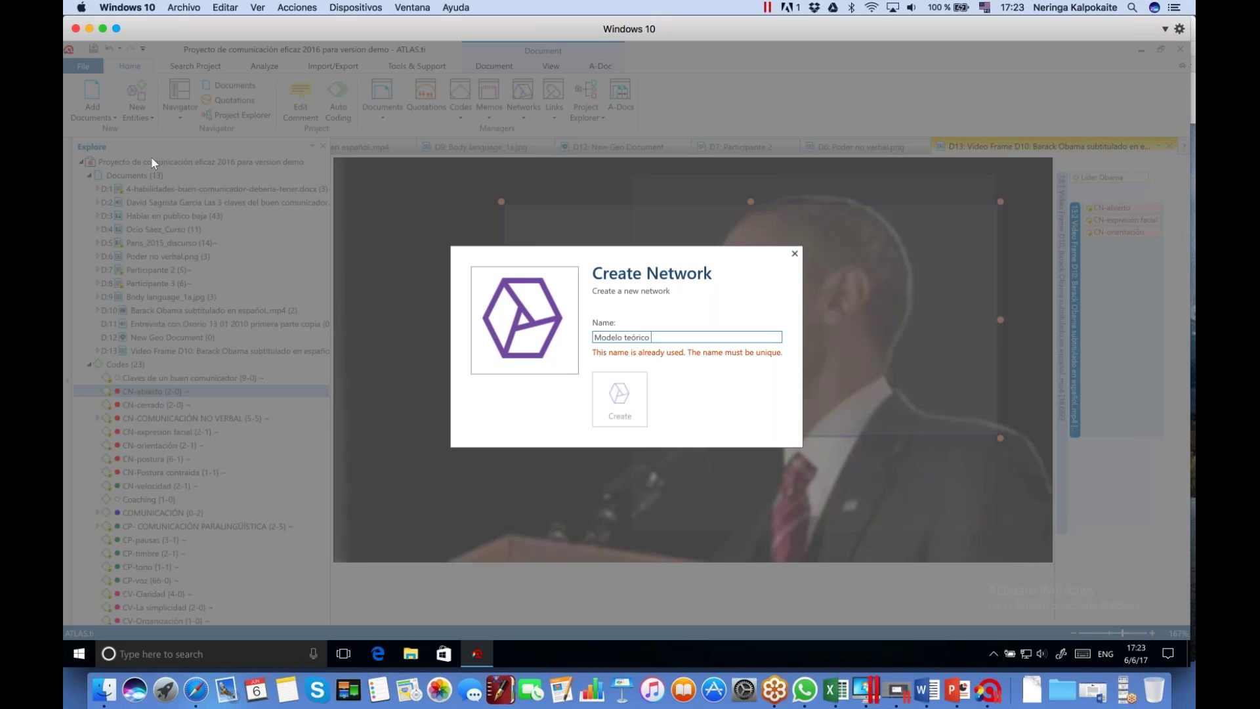
pyautogui.write(' 06')
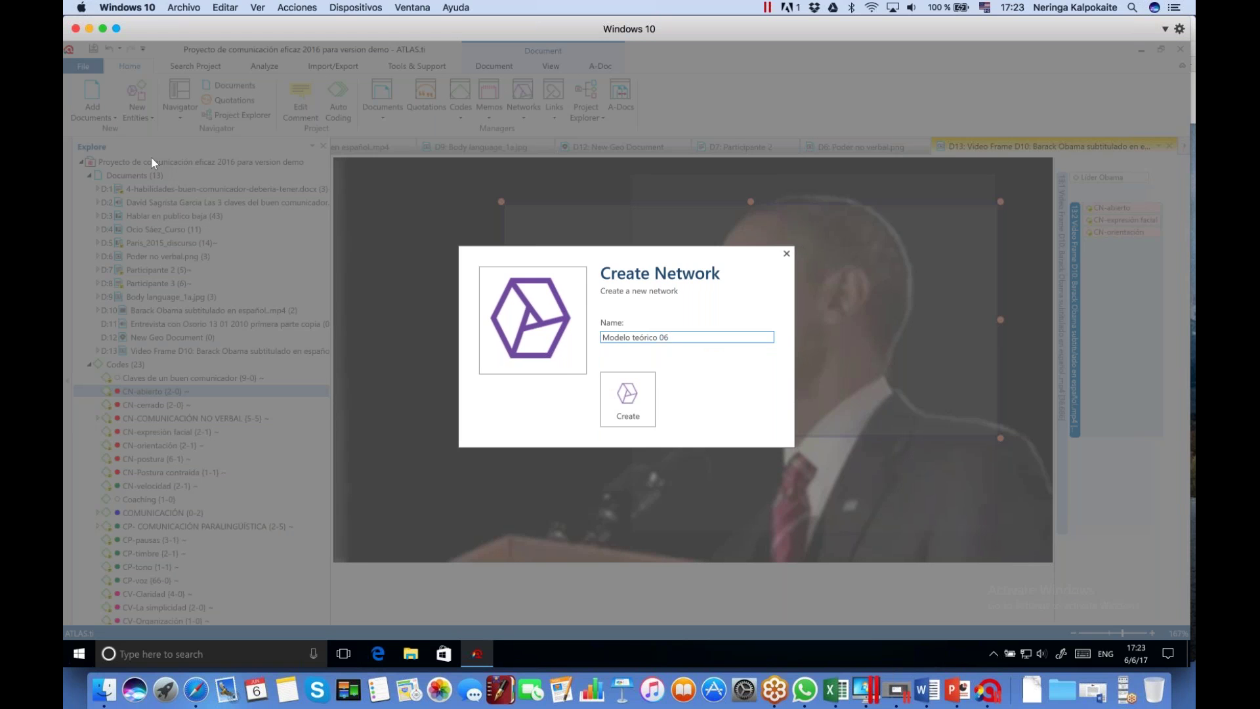
pyautogui.write(' 06 17')
pyautogui.press('Return')
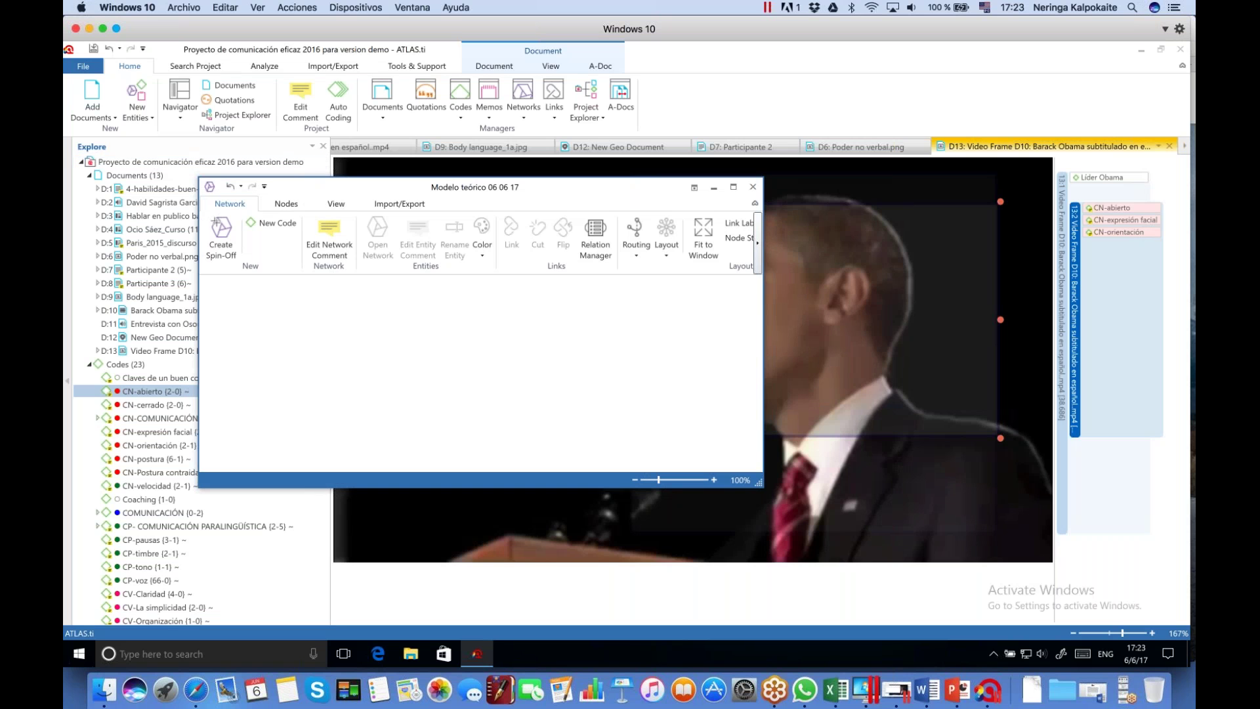
# - Dock the network as a tab and place CN-abierto and CN-cerrado side by side
pyautogui.click(695, 187)
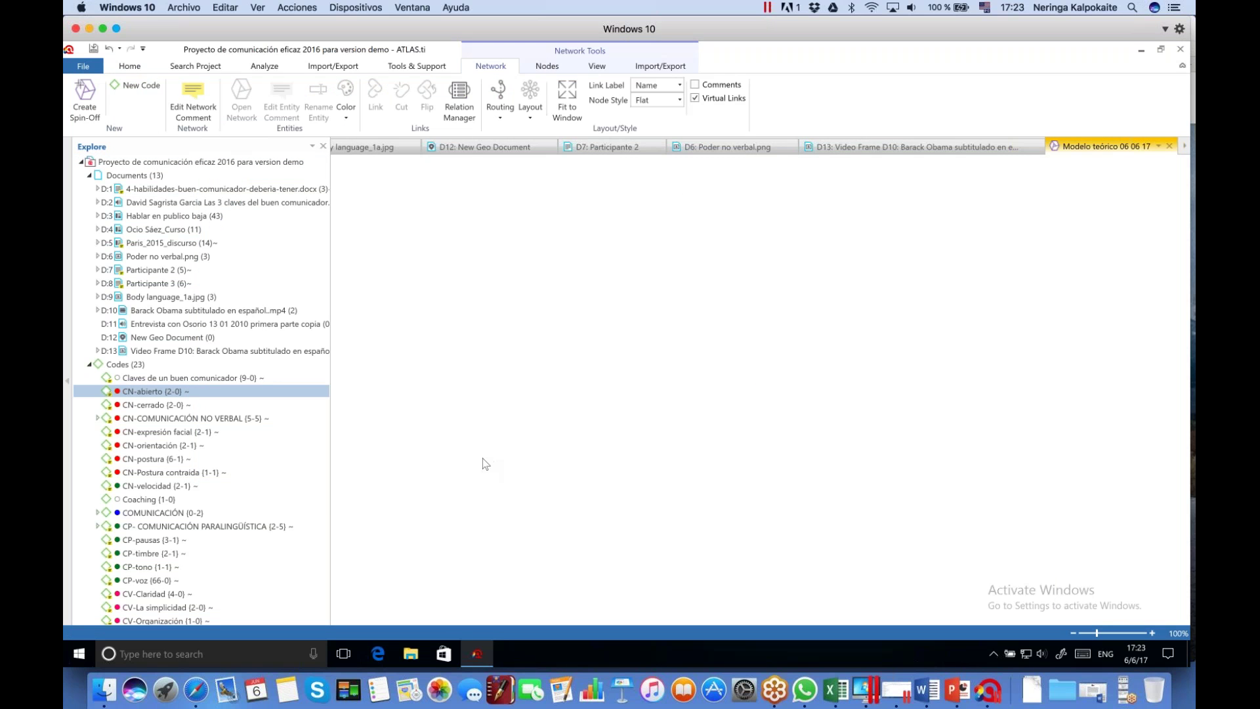
pyautogui.click(167, 393)
pyautogui.moveTo(165, 396); pyautogui.dragTo(620, 279)
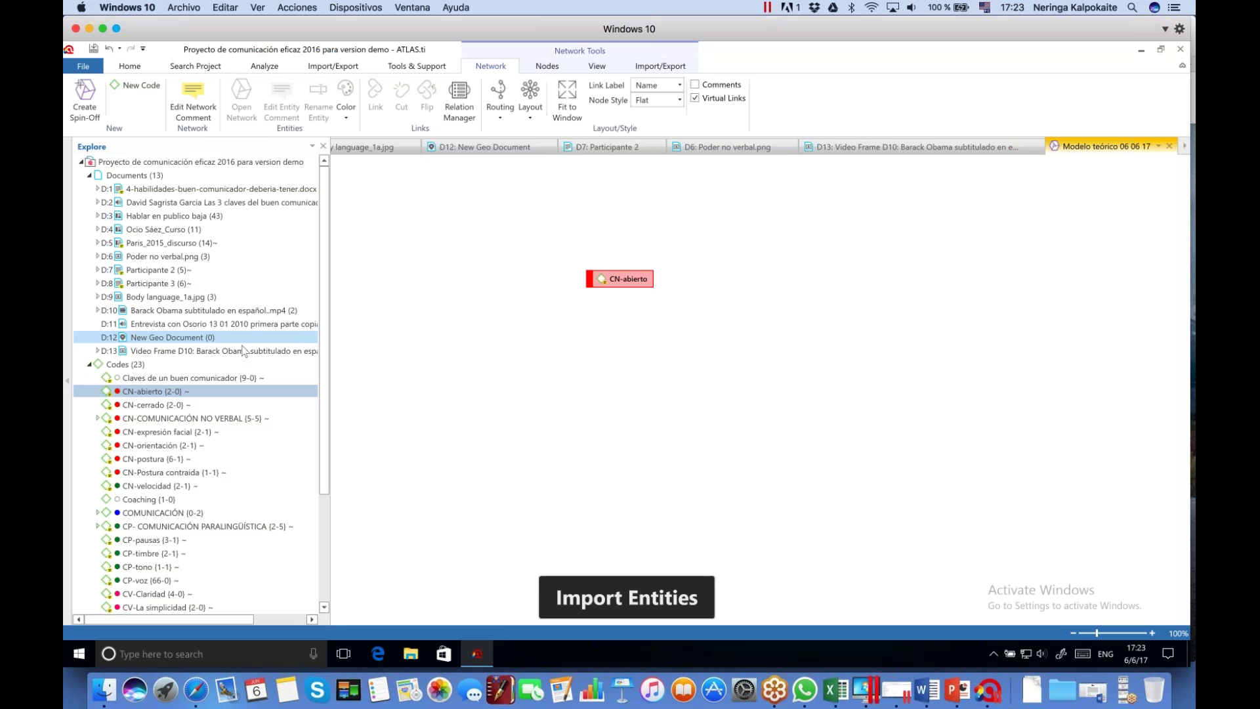
pyautogui.moveTo(152, 405); pyautogui.dragTo(655, 356)
pyautogui.moveTo(620, 279); pyautogui.dragTo(535, 371)
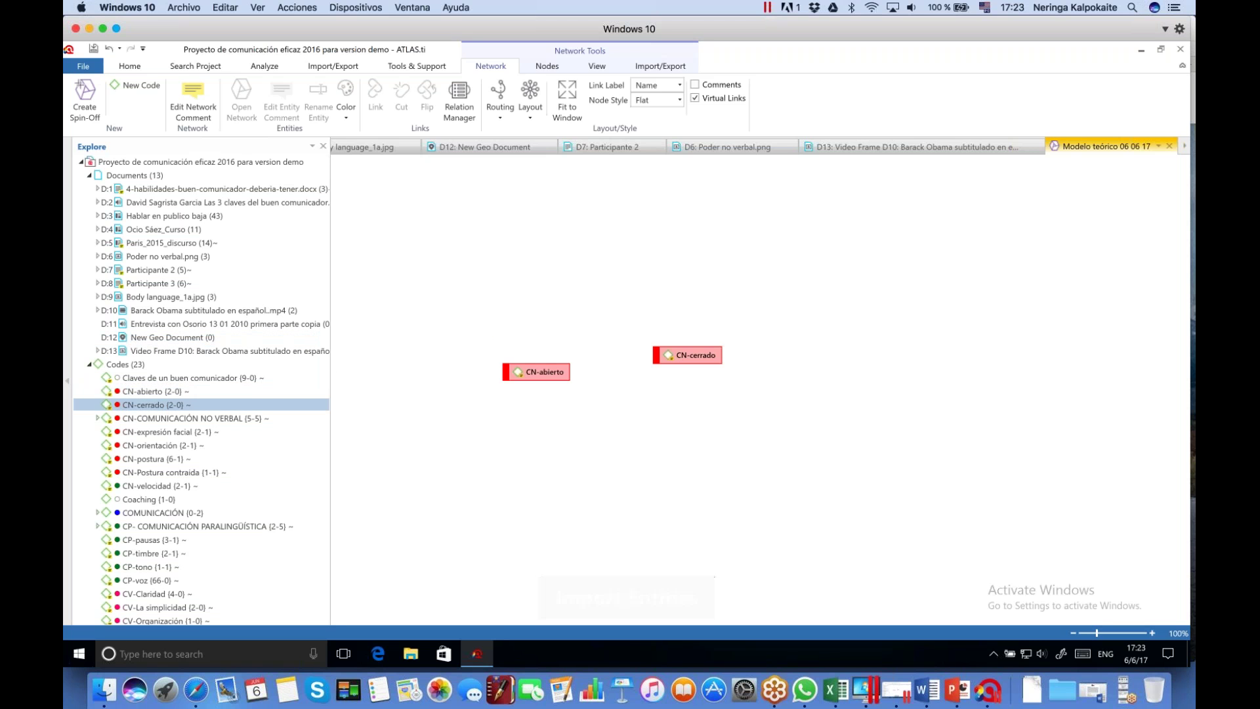
pyautogui.moveTo(687, 356); pyautogui.dragTo(654, 373)
# - Add CN-COMUNICACIÓN NO VERBAL above the two nodes
pyautogui.click(191, 419)
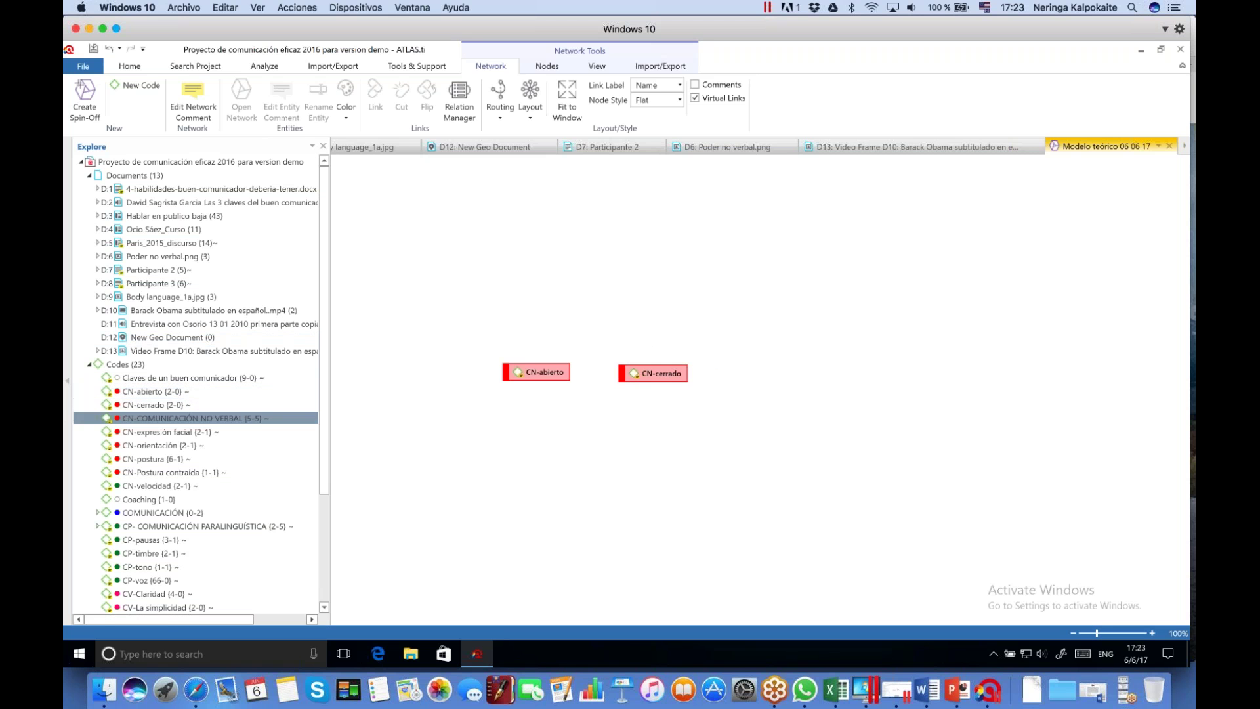
pyautogui.moveTo(190, 418); pyautogui.dragTo(580, 253)
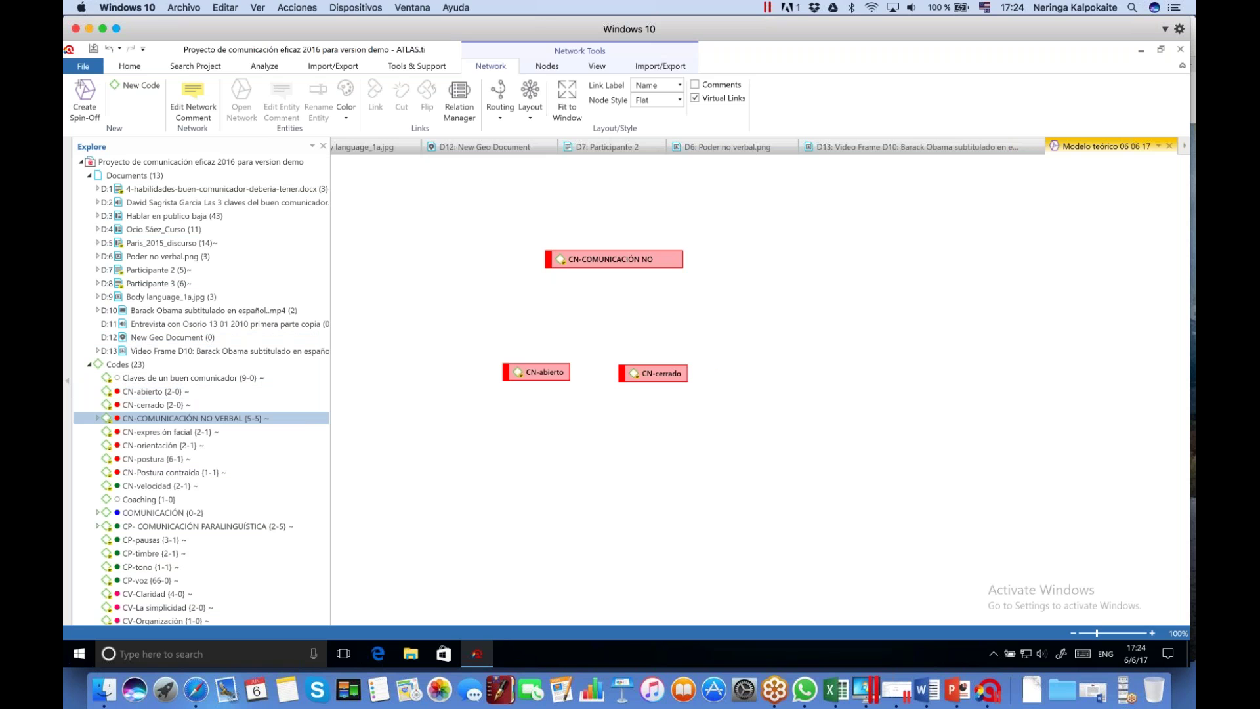
pyautogui.click(670, 260)
# - Widen CN-COMUNICACIÓN NO VERBAL and link CN-abierto and CN-cerrado to it with 'is a'
pyautogui.moveTo(685, 269); pyautogui.dragTo(729, 271)
pyautogui.click(538, 372)
pyautogui.moveTo(494, 355); pyautogui.dragTo(598, 268)
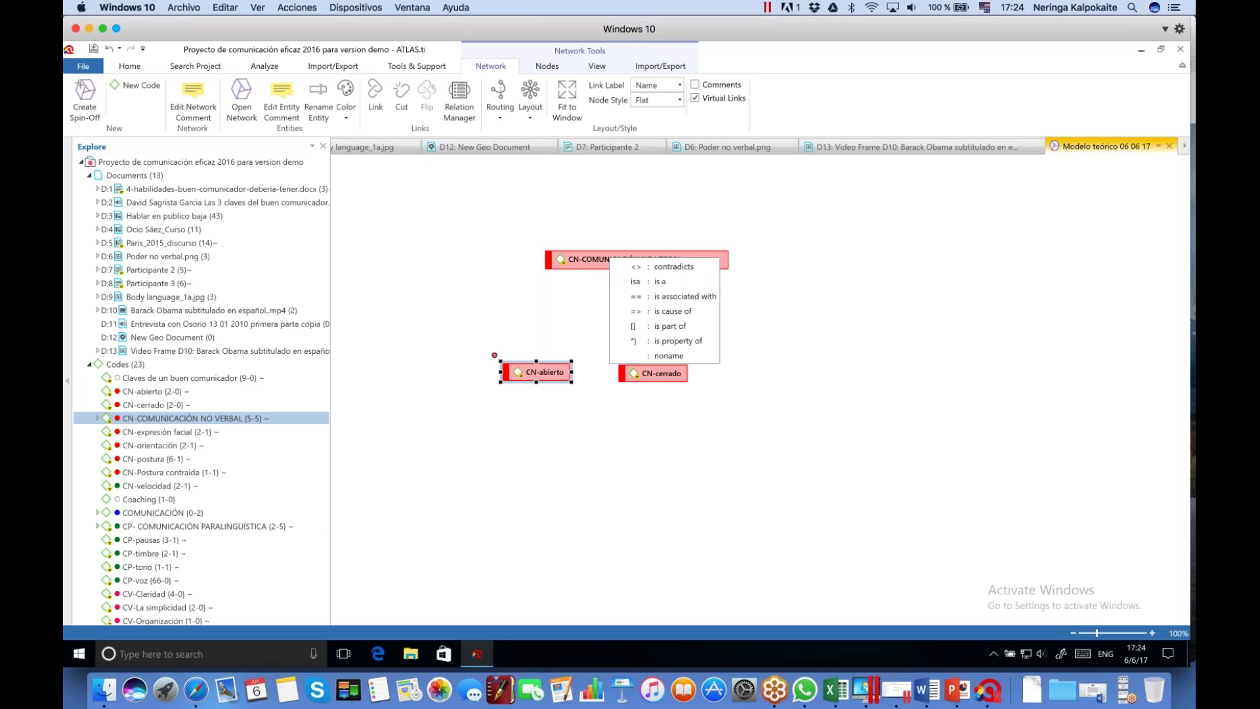
pyautogui.click(647, 287)
pyautogui.click(656, 373)
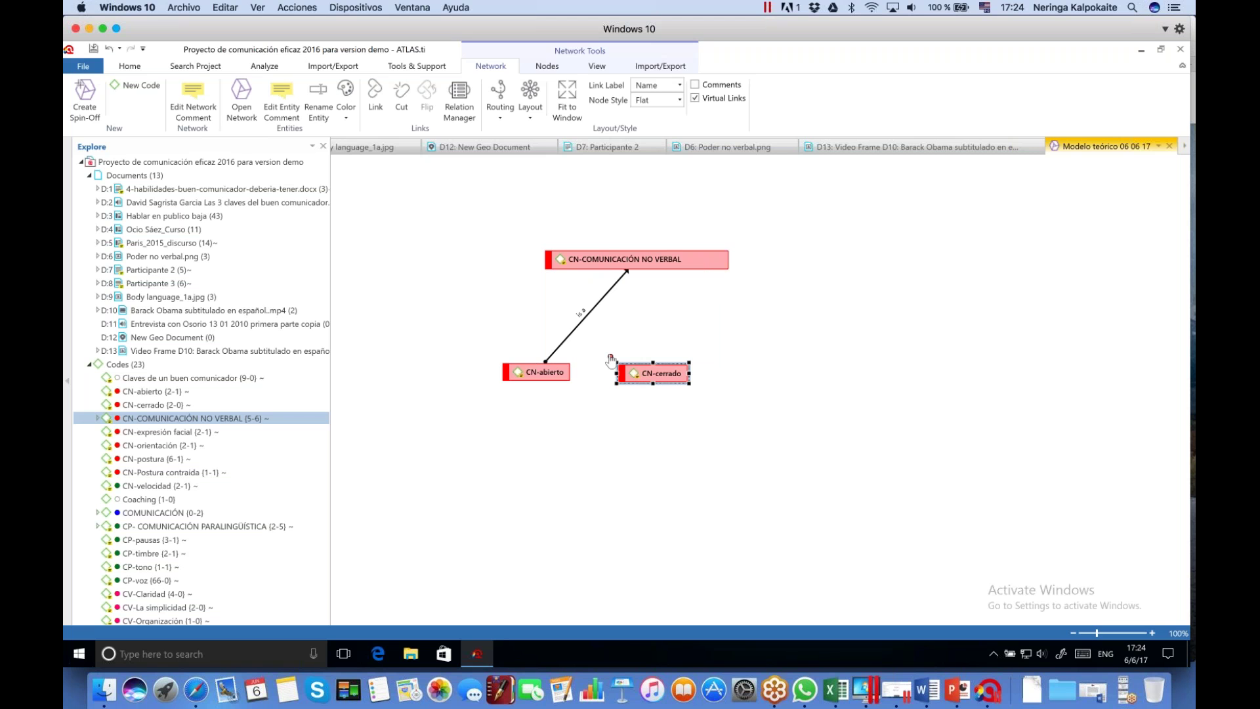
pyautogui.moveTo(611, 356); pyautogui.dragTo(627, 270)
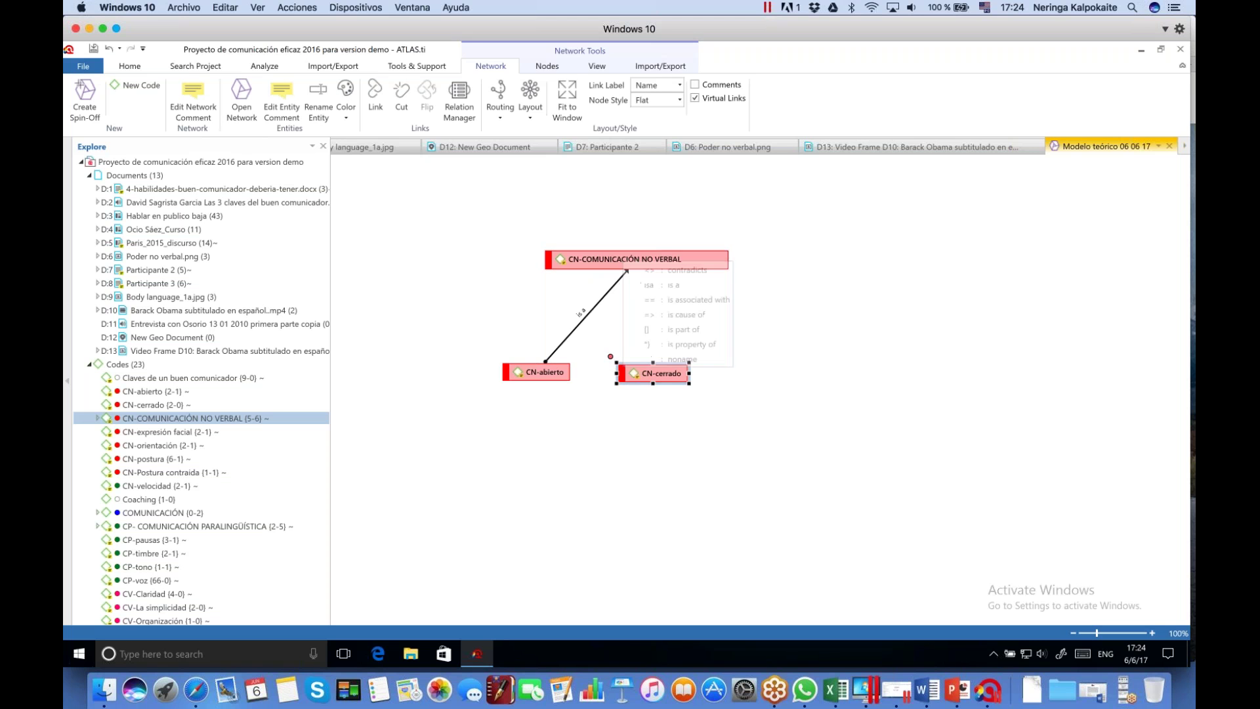
pyautogui.click(673, 285)
# - Arrange the three nodes as a hierarchy and drop CN-expresión facial onto the canvas
pyautogui.moveTo(673, 369); pyautogui.dragTo(787, 367)
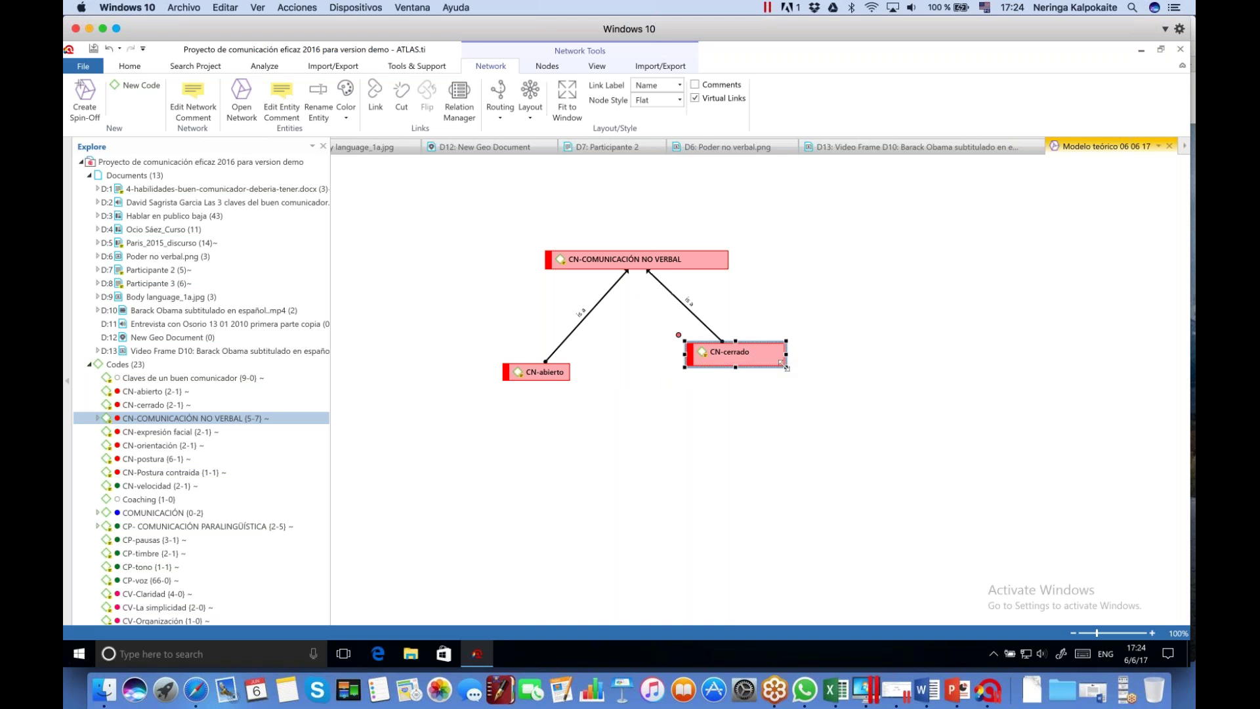
pyautogui.moveTo(525, 372); pyautogui.dragTo(529, 348)
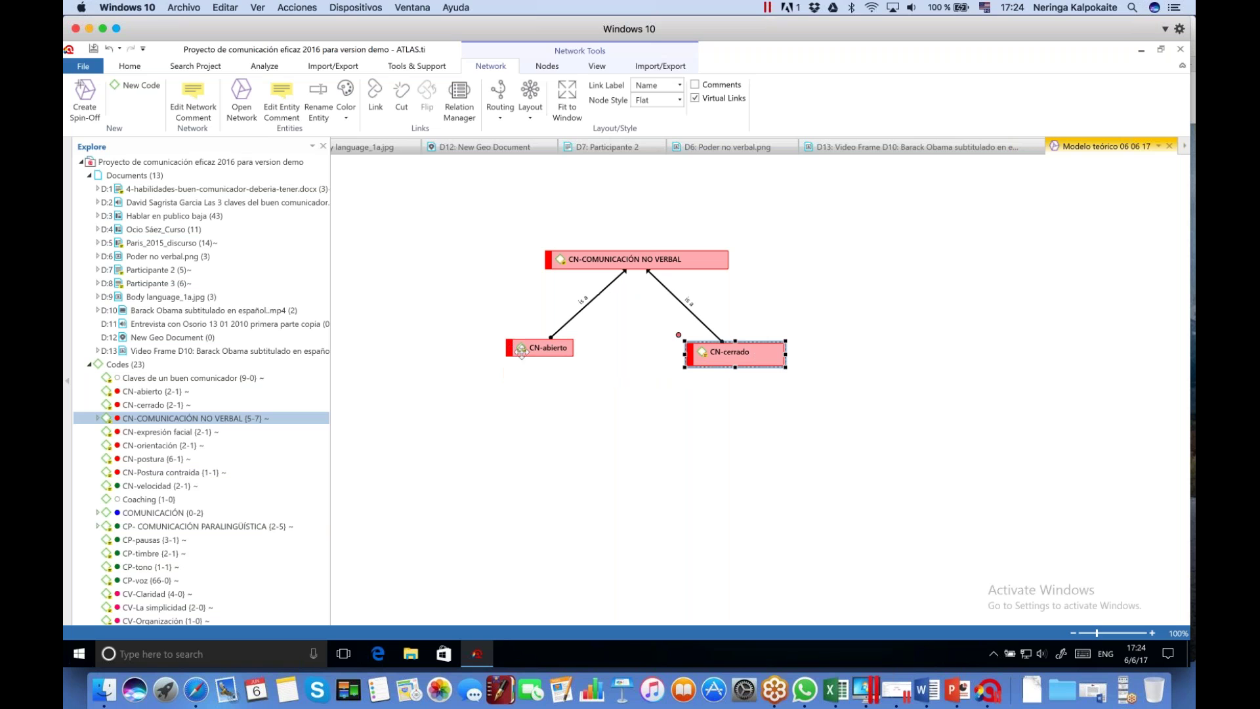
pyautogui.moveTo(584, 260); pyautogui.dragTo(583, 260)
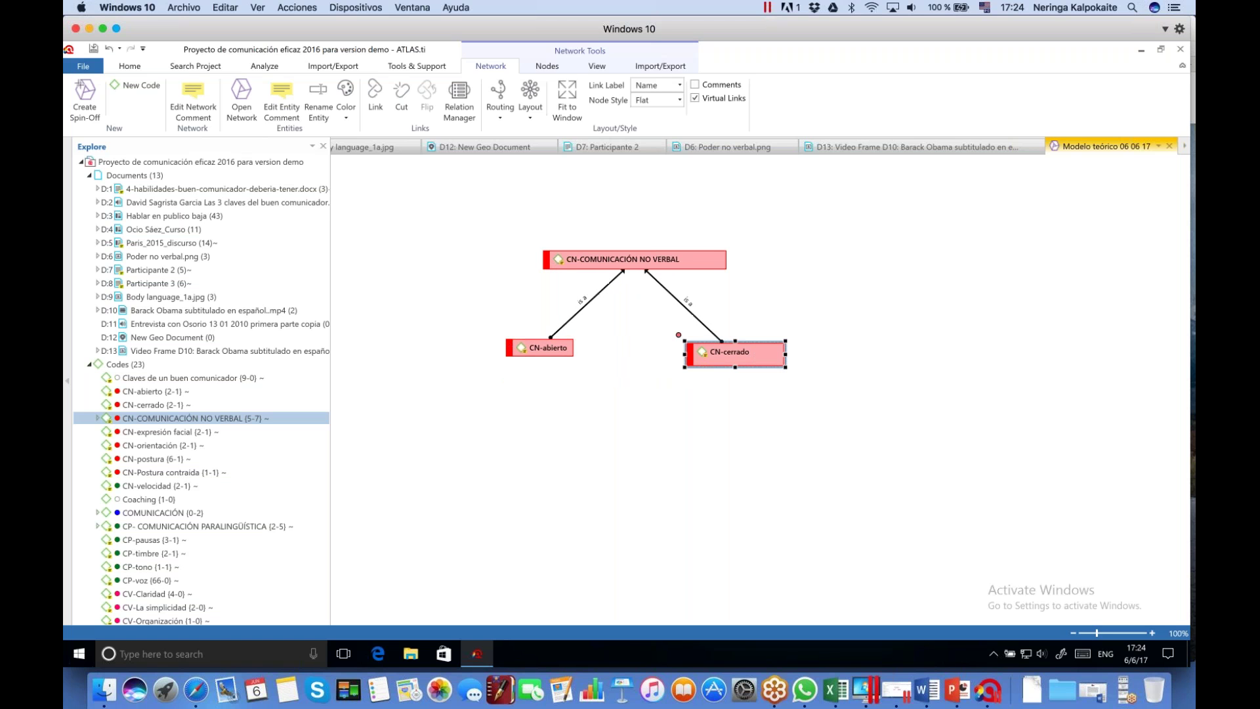
pyautogui.moveTo(210, 433); pyautogui.dragTo(426, 349)
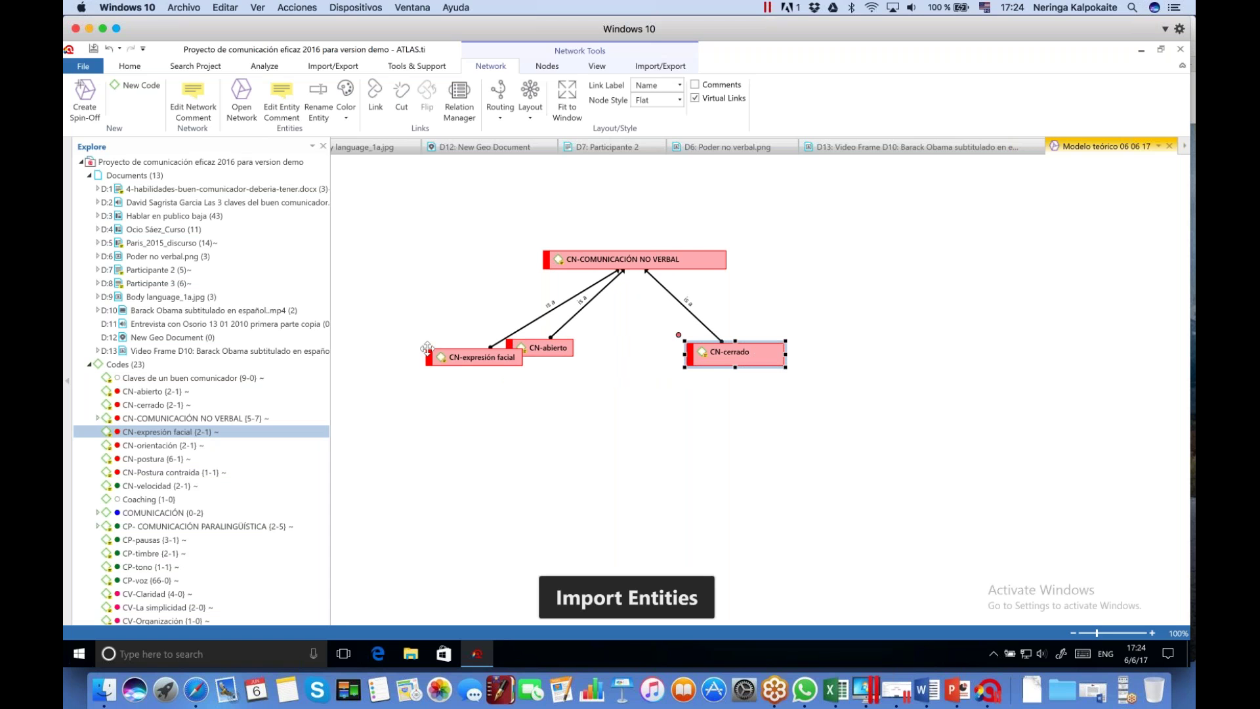
# - Add CP- COMUNICACIÓN PARALINGÜÍSTICA to the network and widen its node to fit the name
pyautogui.moveTo(550, 348); pyautogui.dragTo(588, 352)
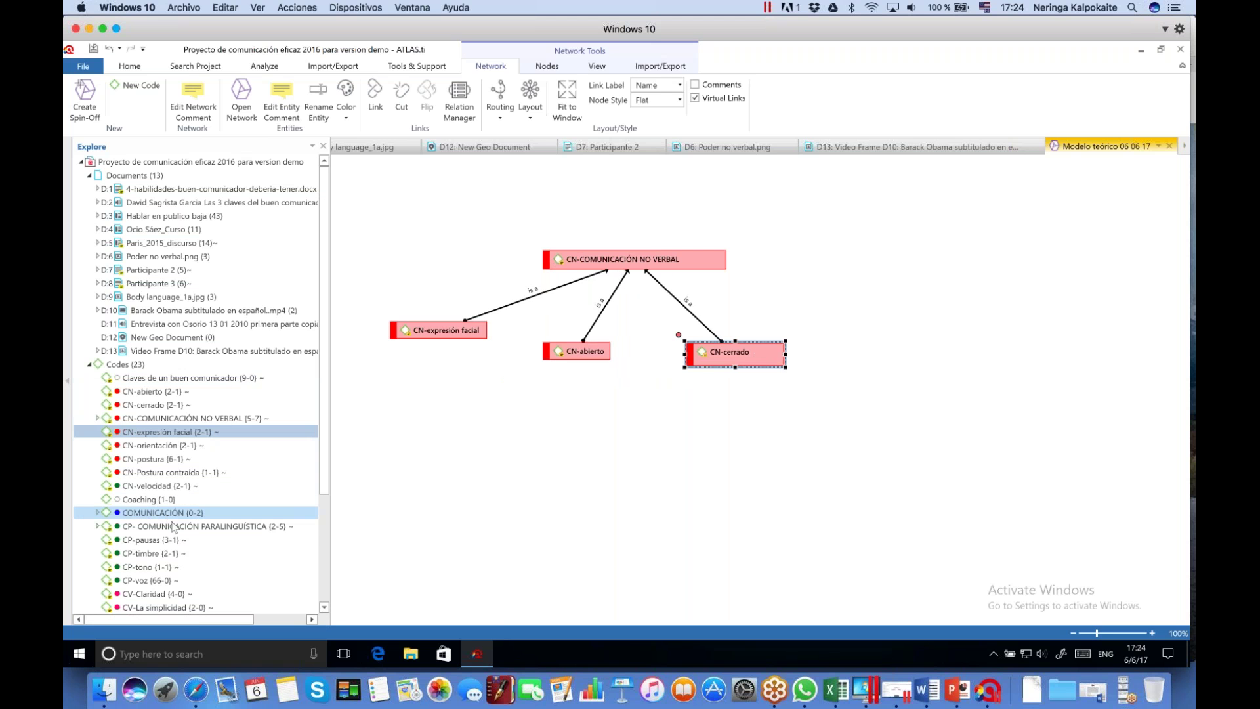
pyautogui.moveTo(177, 526); pyautogui.dragTo(805, 256)
pyautogui.click(884, 252)
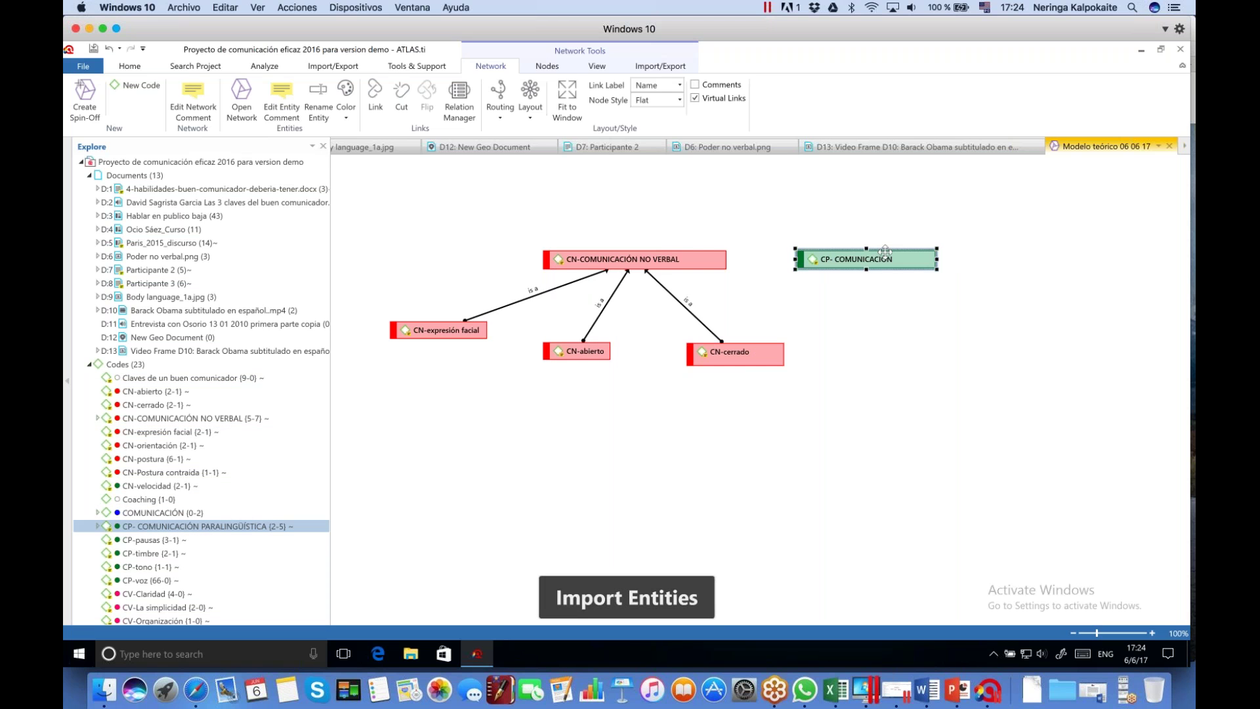
pyautogui.moveTo(937, 269); pyautogui.dragTo(972, 271)
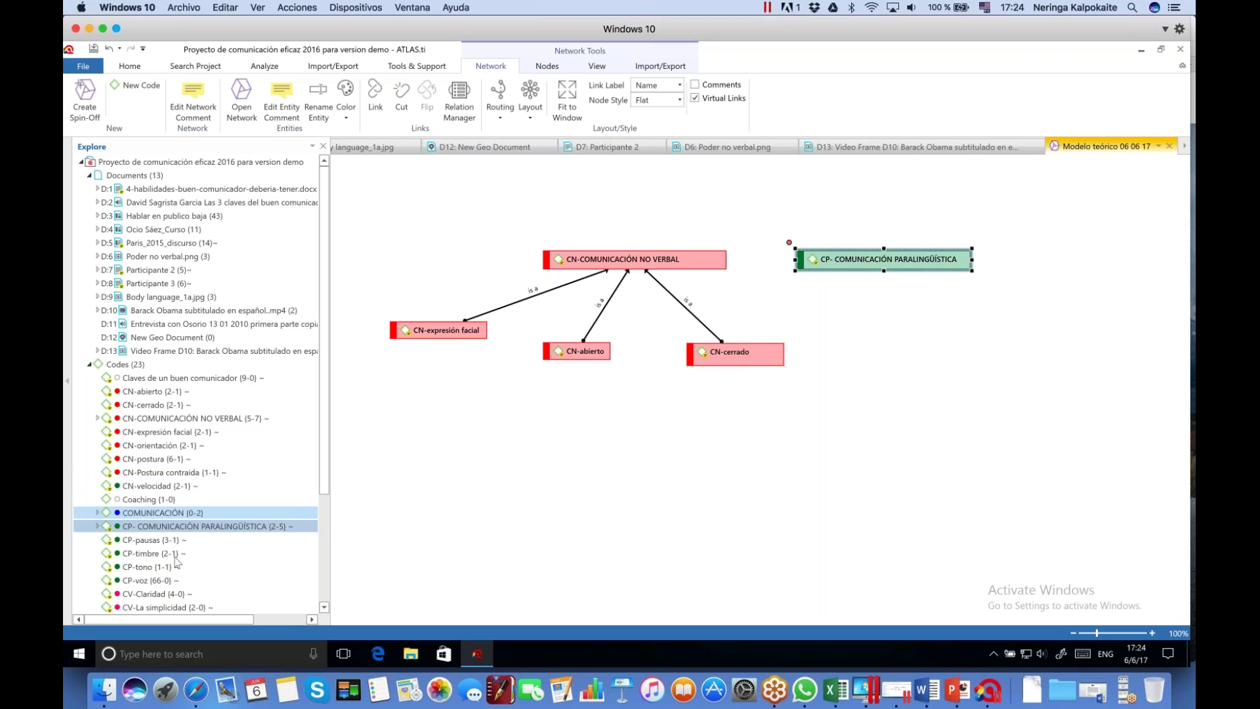
# - Add CV-Verbal at the top right of the network and widen its node
pyautogui.scroll(-4, 324, 502)
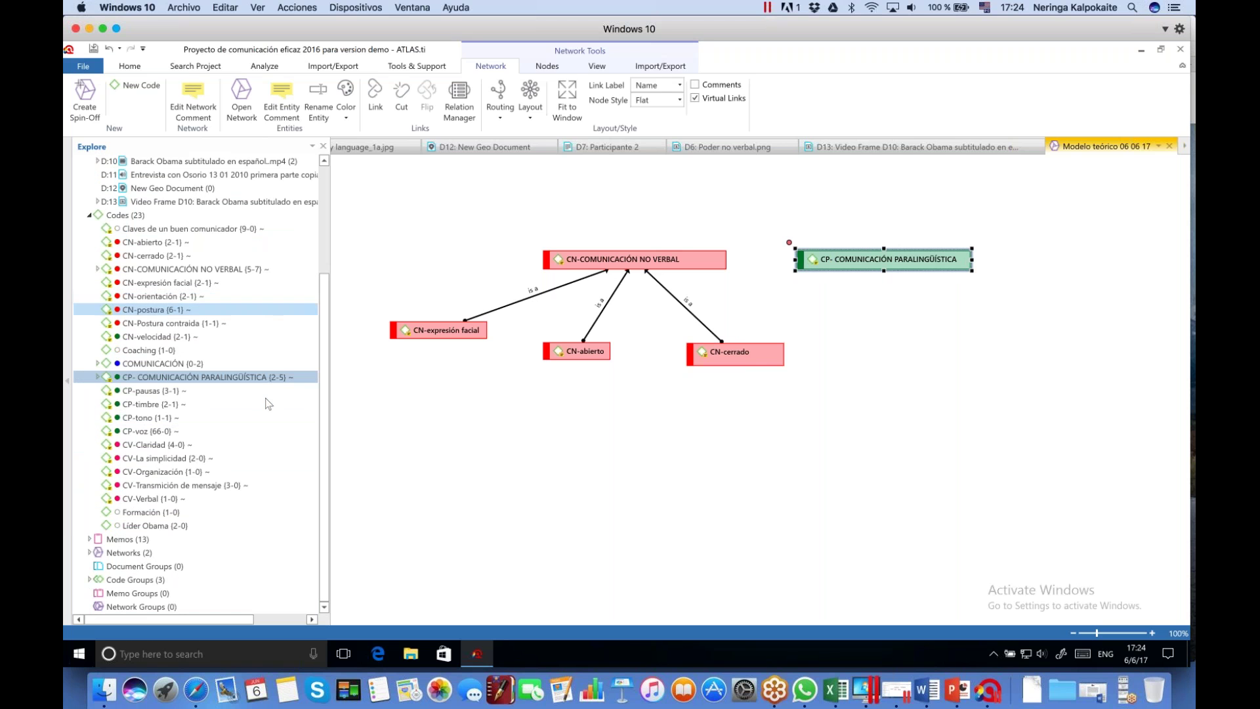
pyautogui.click(240, 498)
pyautogui.moveTo(150, 510); pyautogui.dragTo(1176, 266)
pyautogui.click(1103, 251)
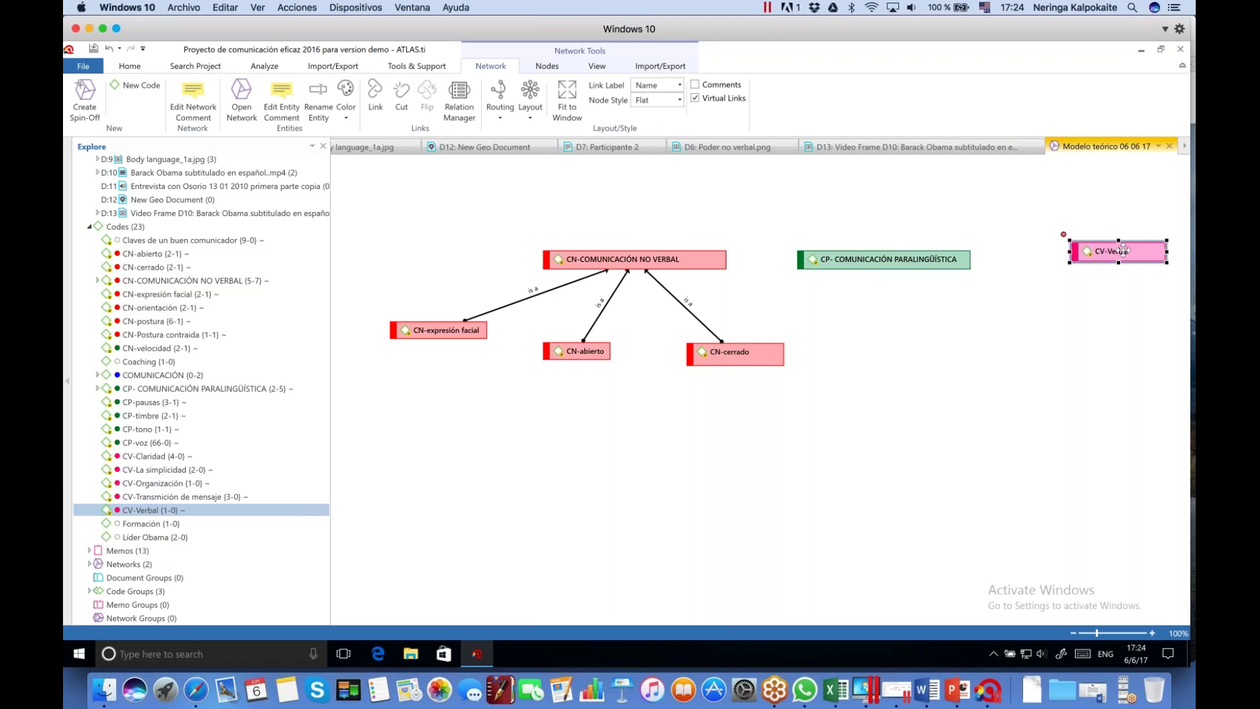
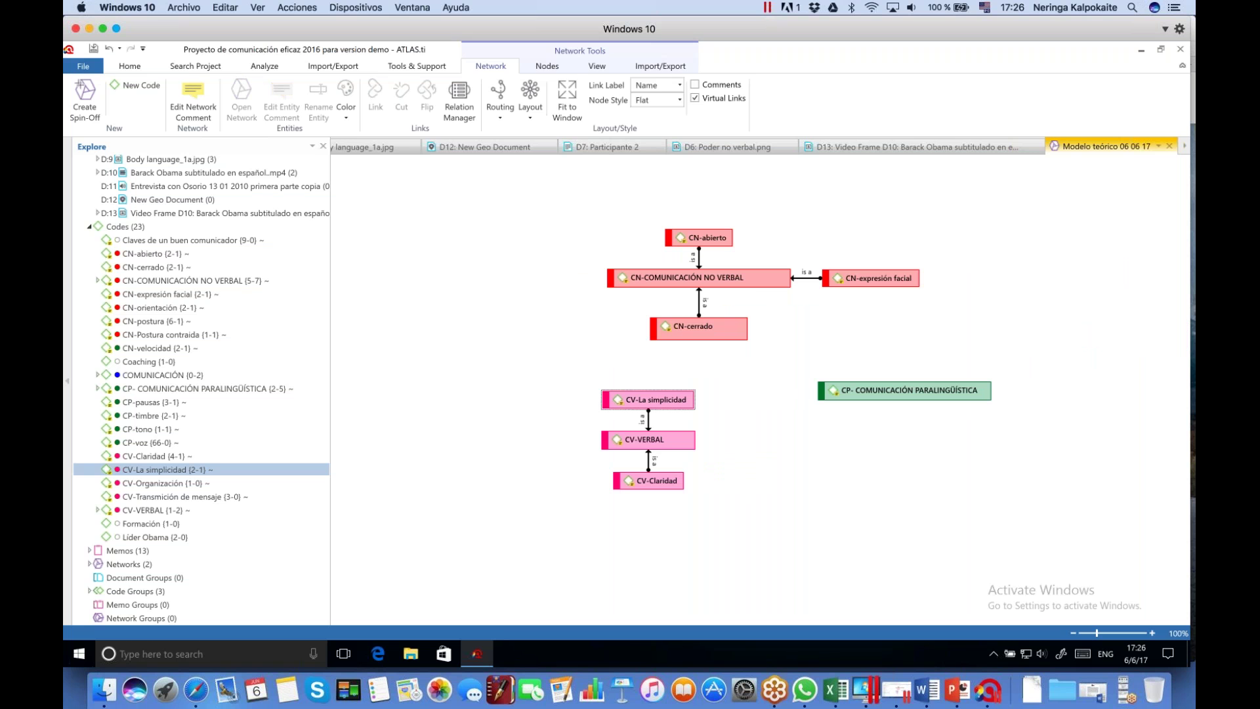
# - Add the Claves de un buen comunicador node and link it 'is associated with' to the CN-, CV- and CP- nodes
pyautogui.moveTo(191, 240); pyautogui.dragTo(499, 303)
pyautogui.click(479, 305)
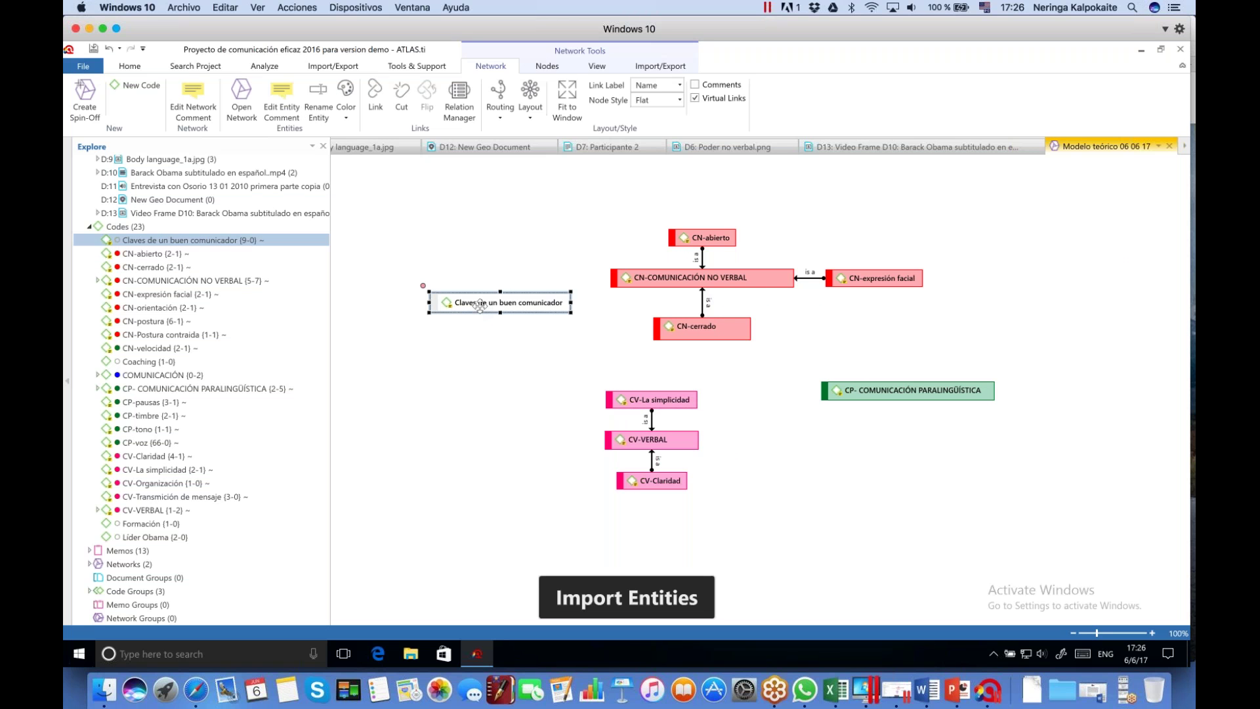
pyautogui.moveTo(423, 286); pyautogui.dragTo(664, 282)
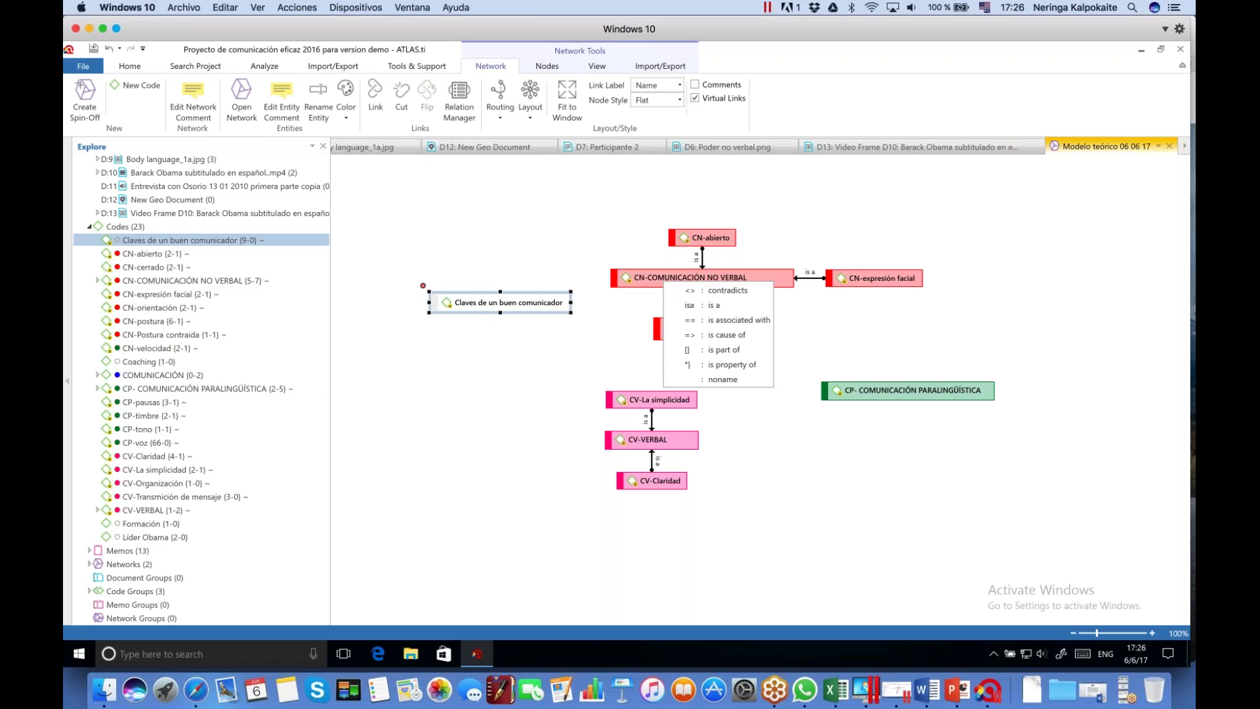
pyautogui.click(686, 320)
pyautogui.moveTo(424, 286); pyautogui.dragTo(619, 438)
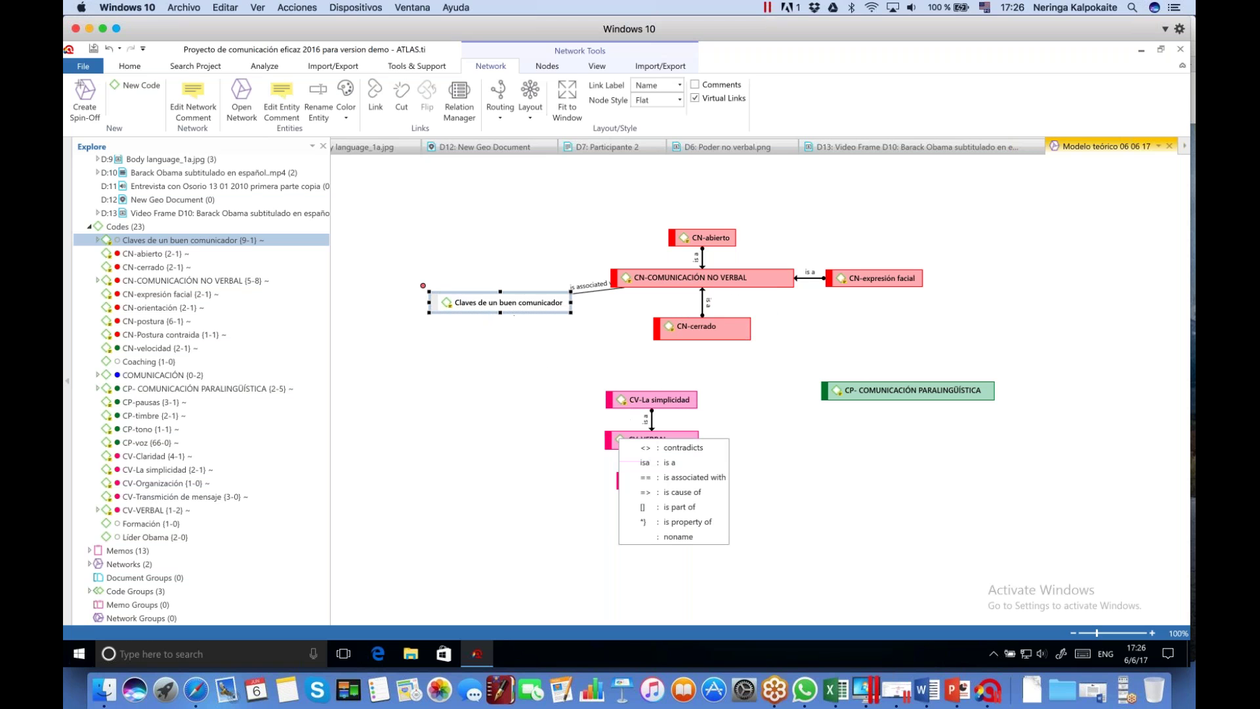
pyautogui.click(689, 478)
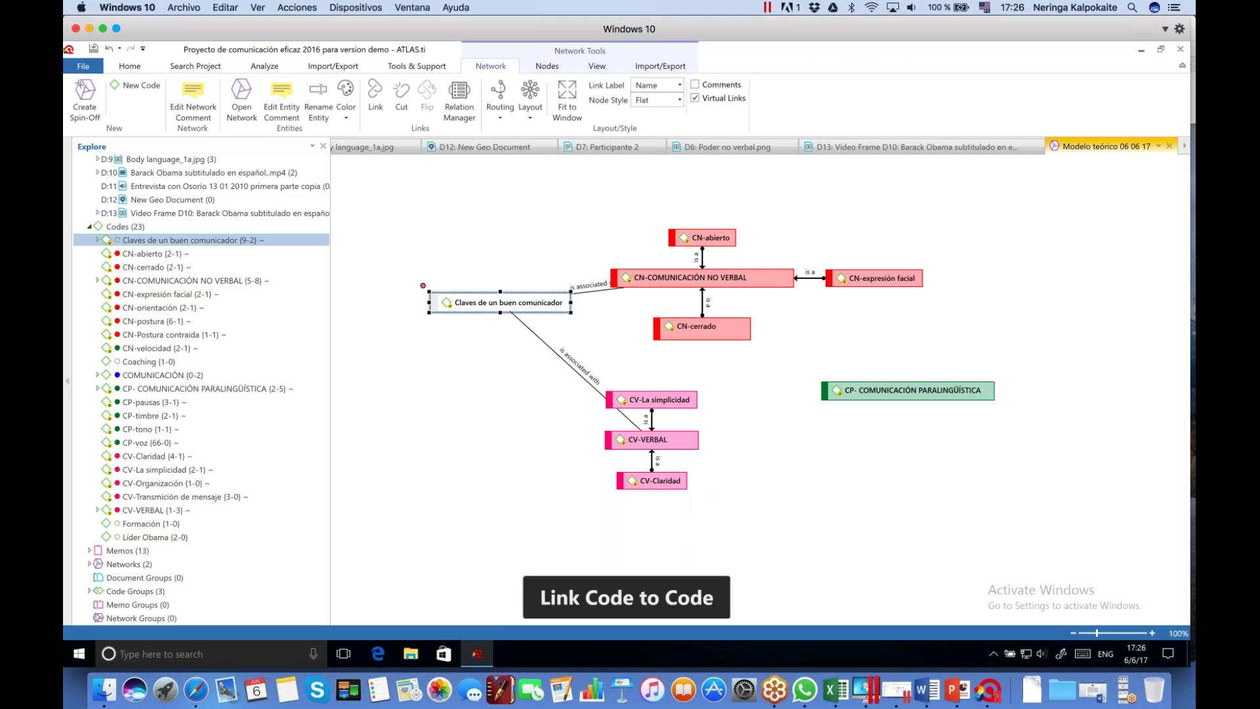
pyautogui.moveTo(423, 286); pyautogui.dragTo(908, 391)
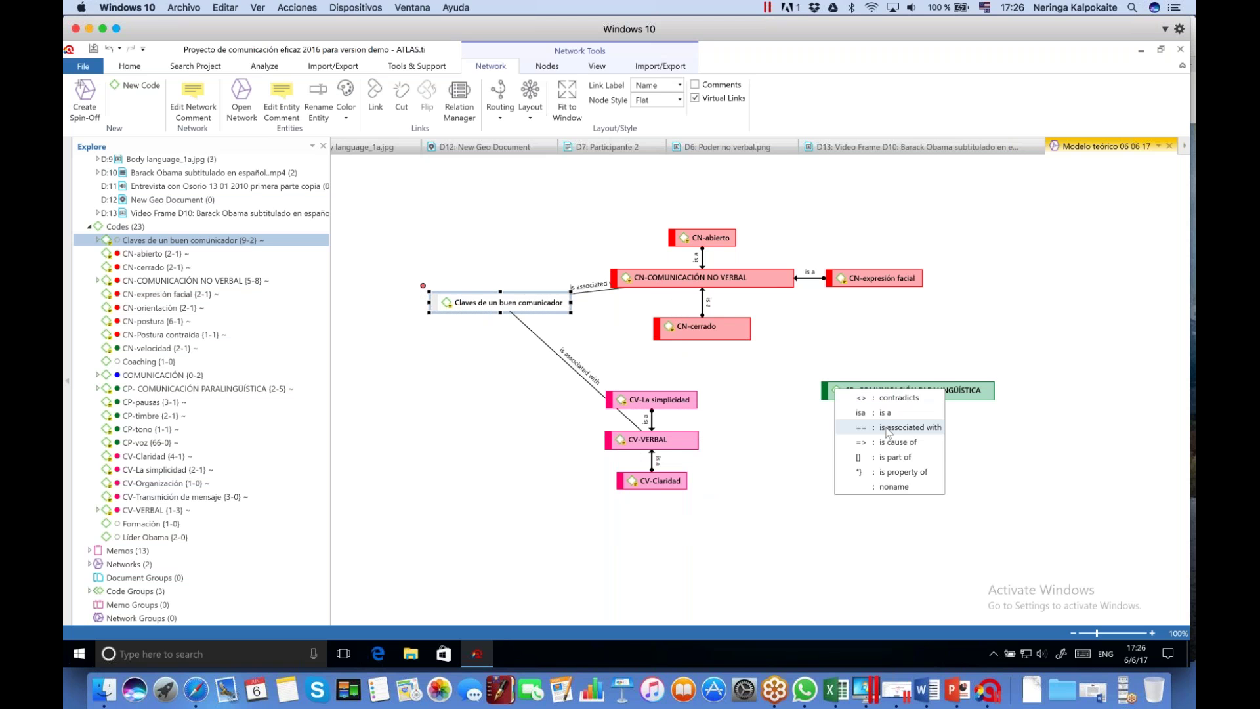
pyautogui.click(888, 429)
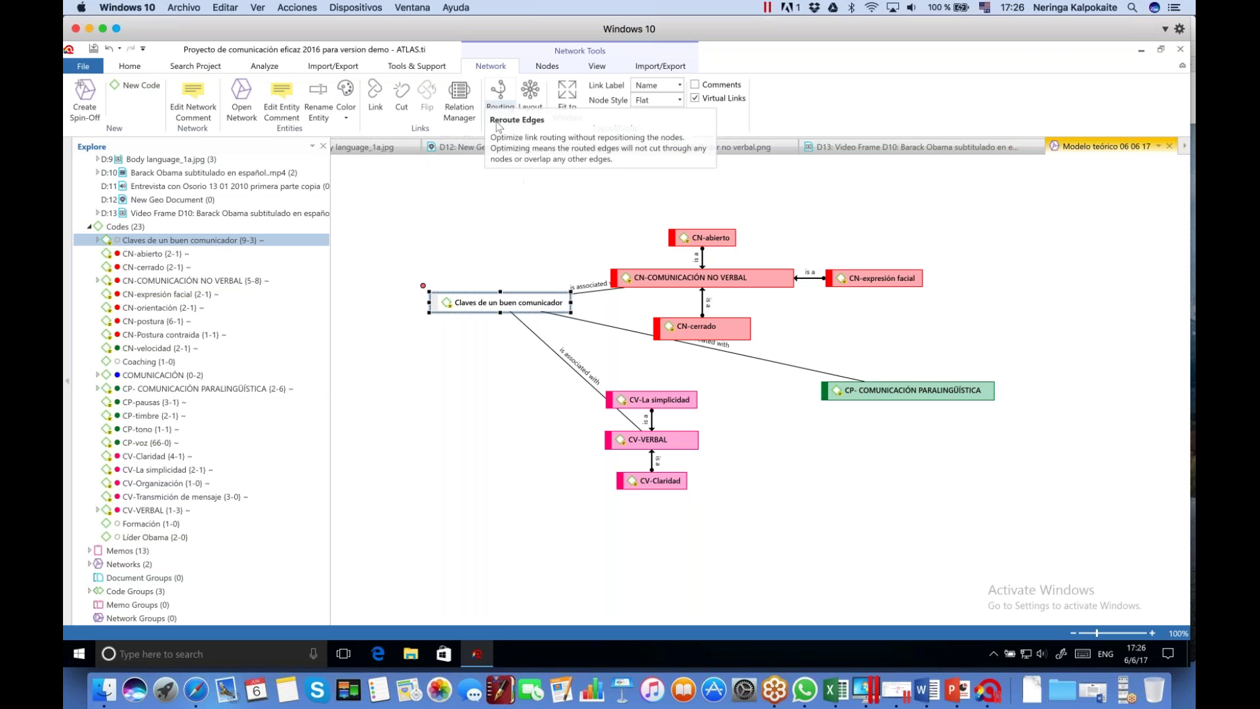
# - Try the Orthogonal - Tree and Organic layouts on the network
pyautogui.click(531, 118)
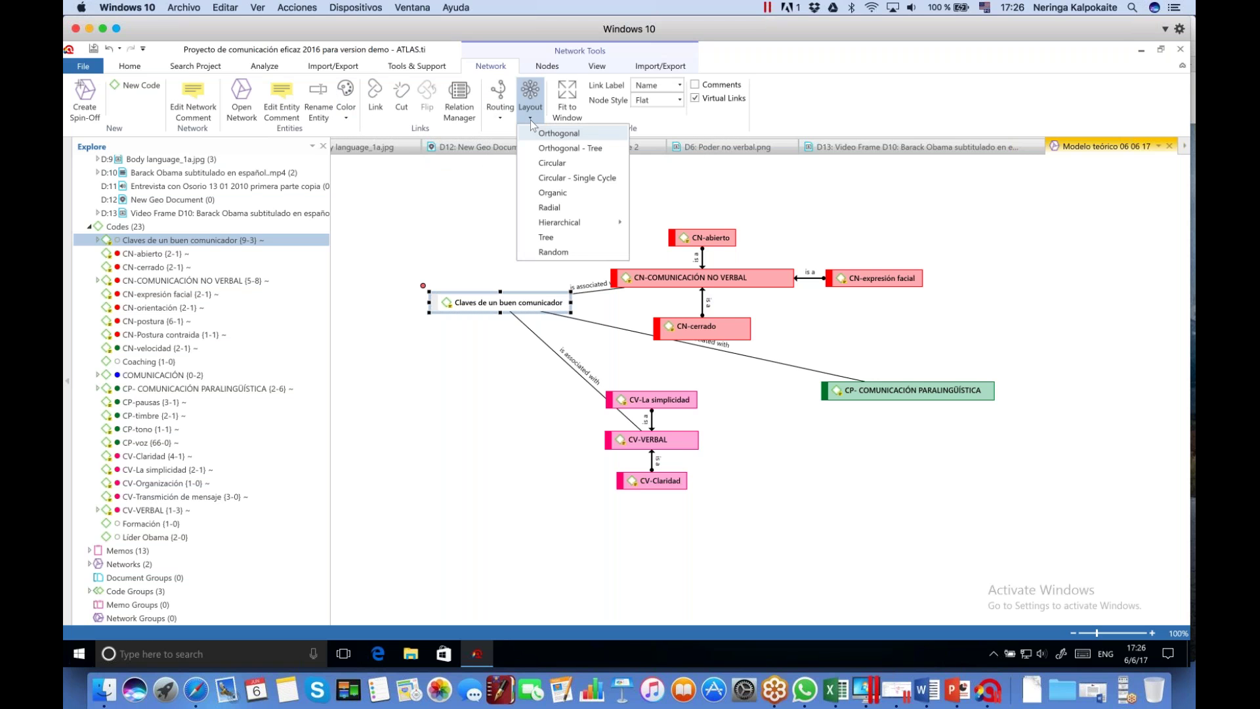
pyautogui.click(547, 148)
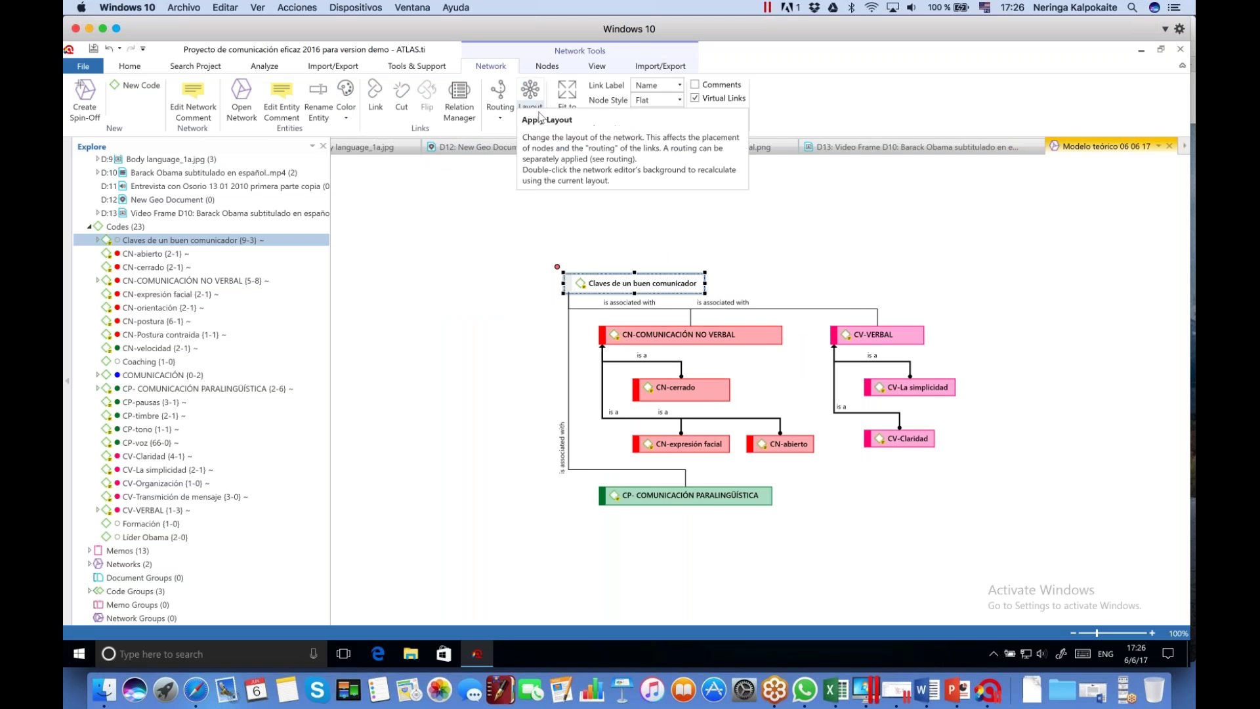
pyautogui.click(540, 115)
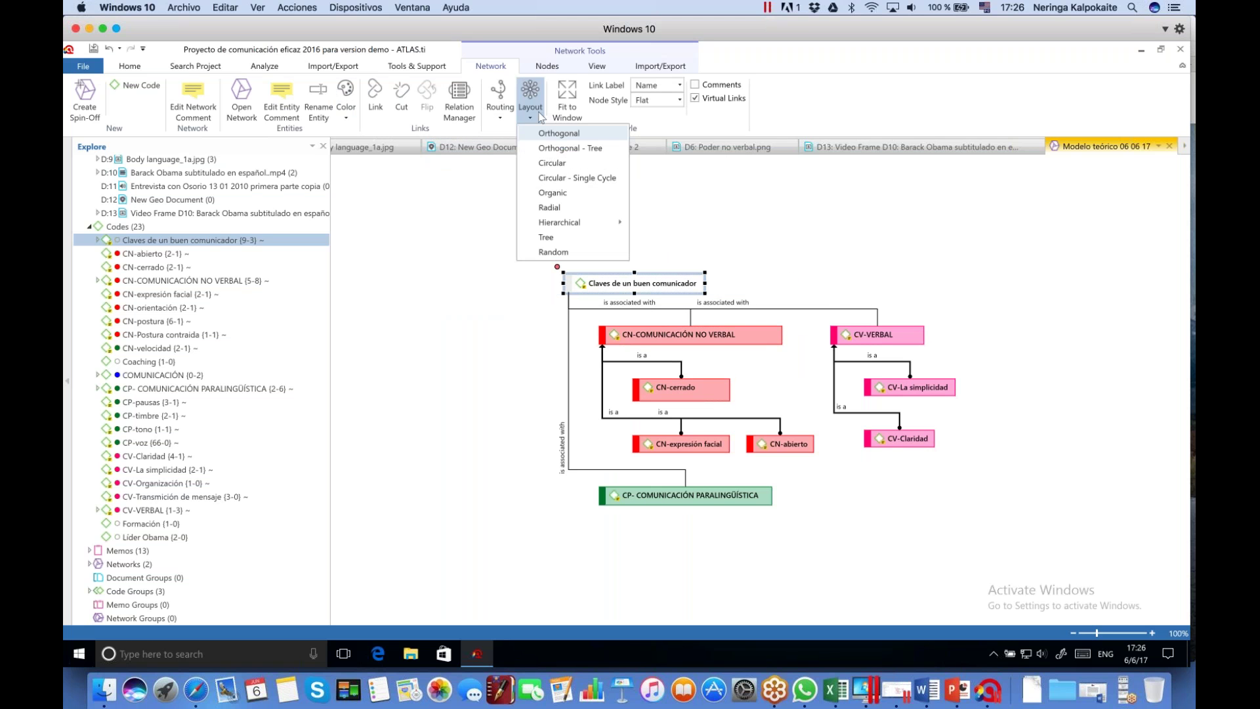
pyautogui.click(553, 150)
pyautogui.click(532, 117)
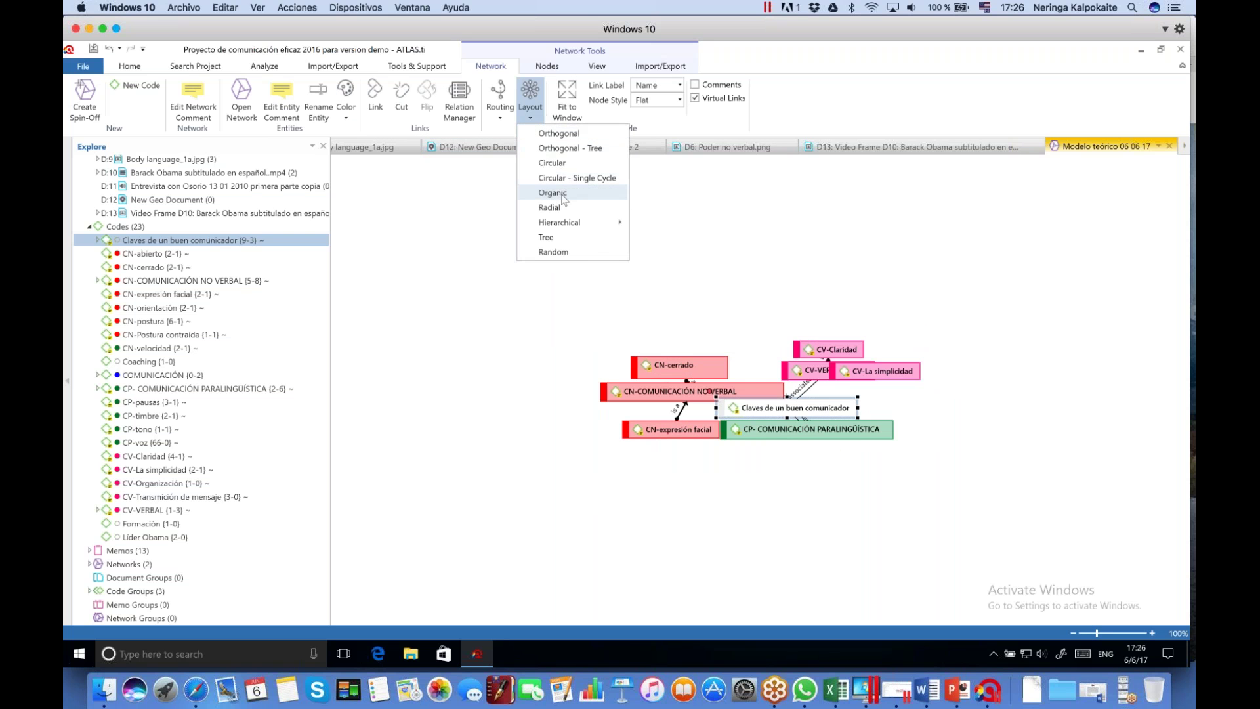
pyautogui.click(552, 192)
# - Try the top-to-bottom Hierarchical layout, return to Orthogonal - Tree, and colour Claves pink
pyautogui.click(531, 116)
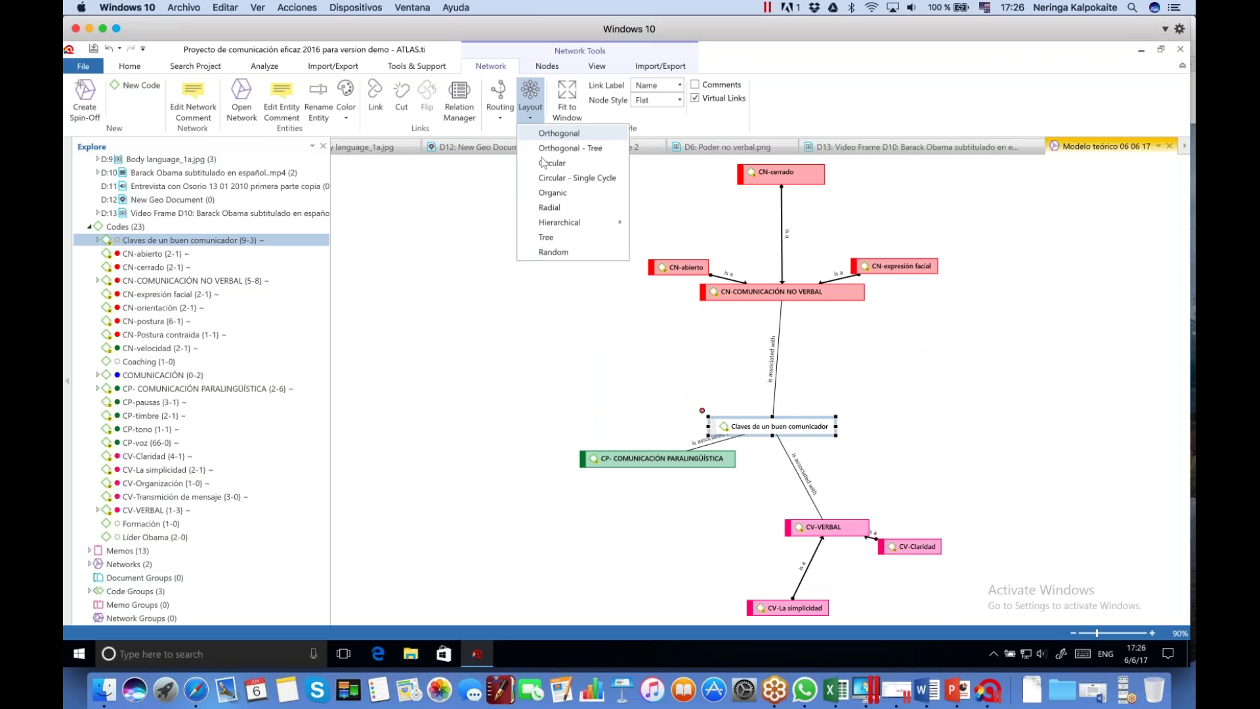
pyautogui.moveTo(566, 223)
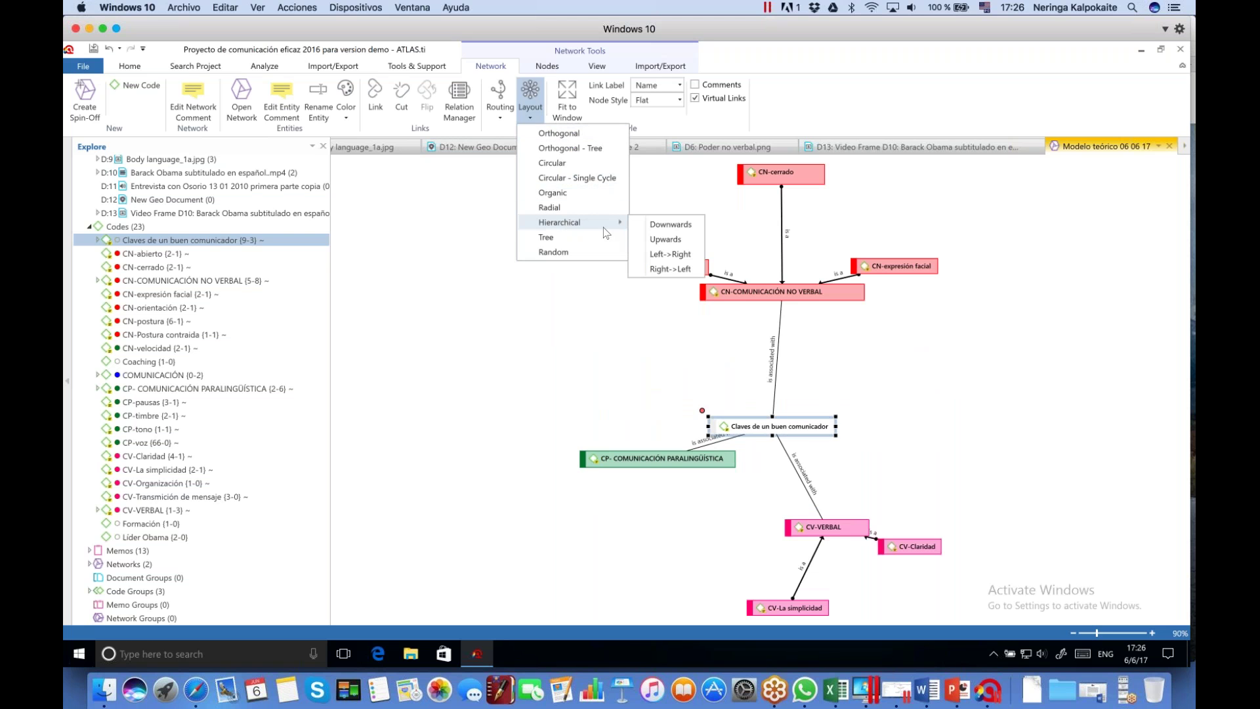
pyautogui.click(656, 225)
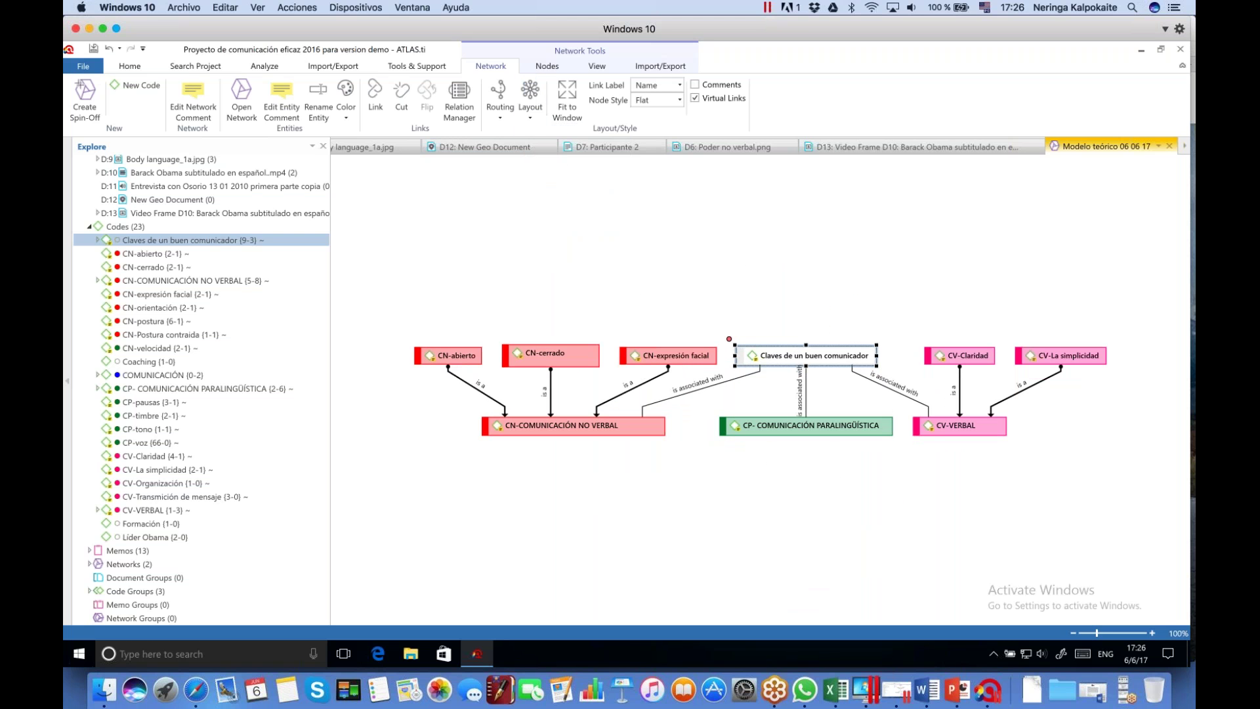
pyautogui.click(531, 118)
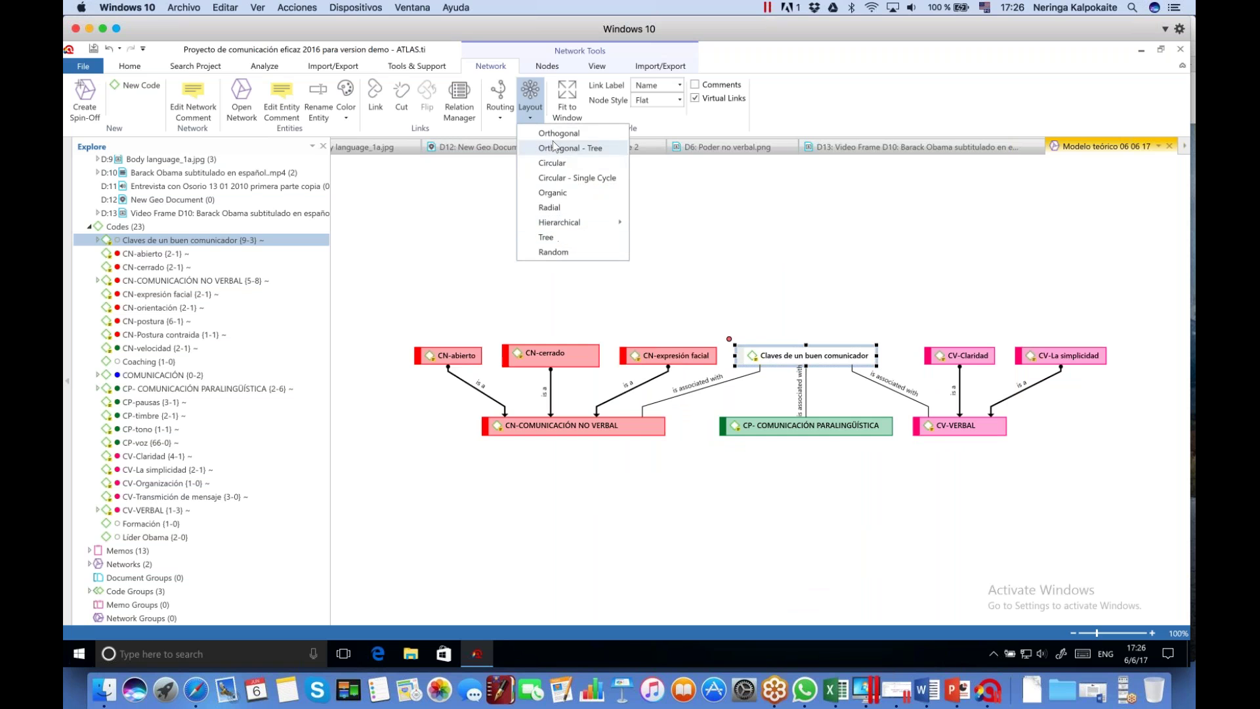
pyautogui.click(555, 148)
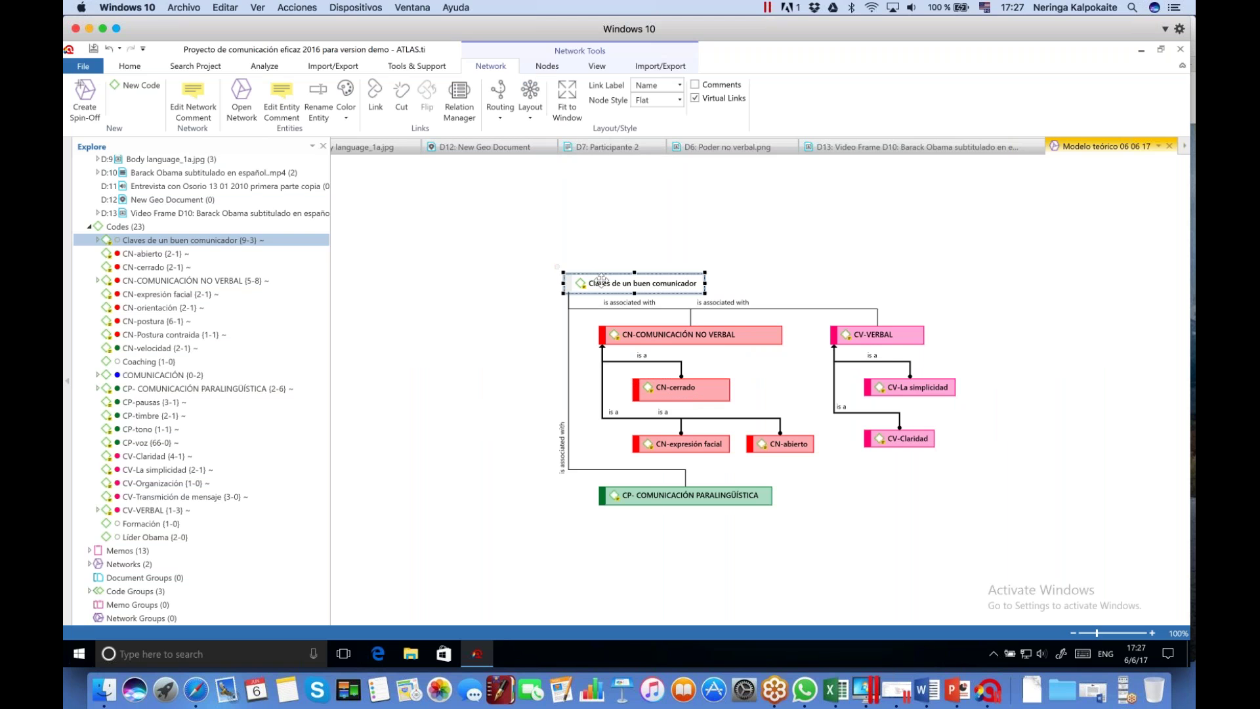
pyautogui.click(346, 111)
pyautogui.click(350, 166)
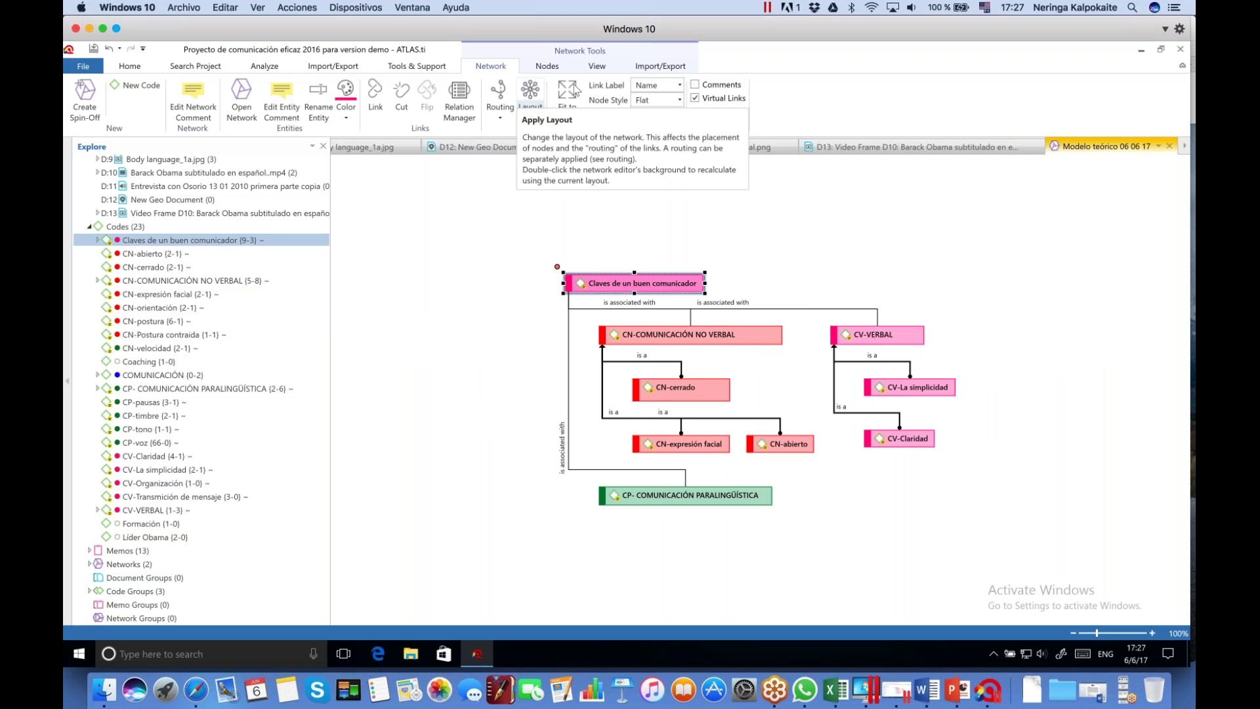
# - Show node comments, raise the Claves node and lower CP- COMUNICACIÓN PARALINGÜÍSTICA
pyautogui.click(596, 67)
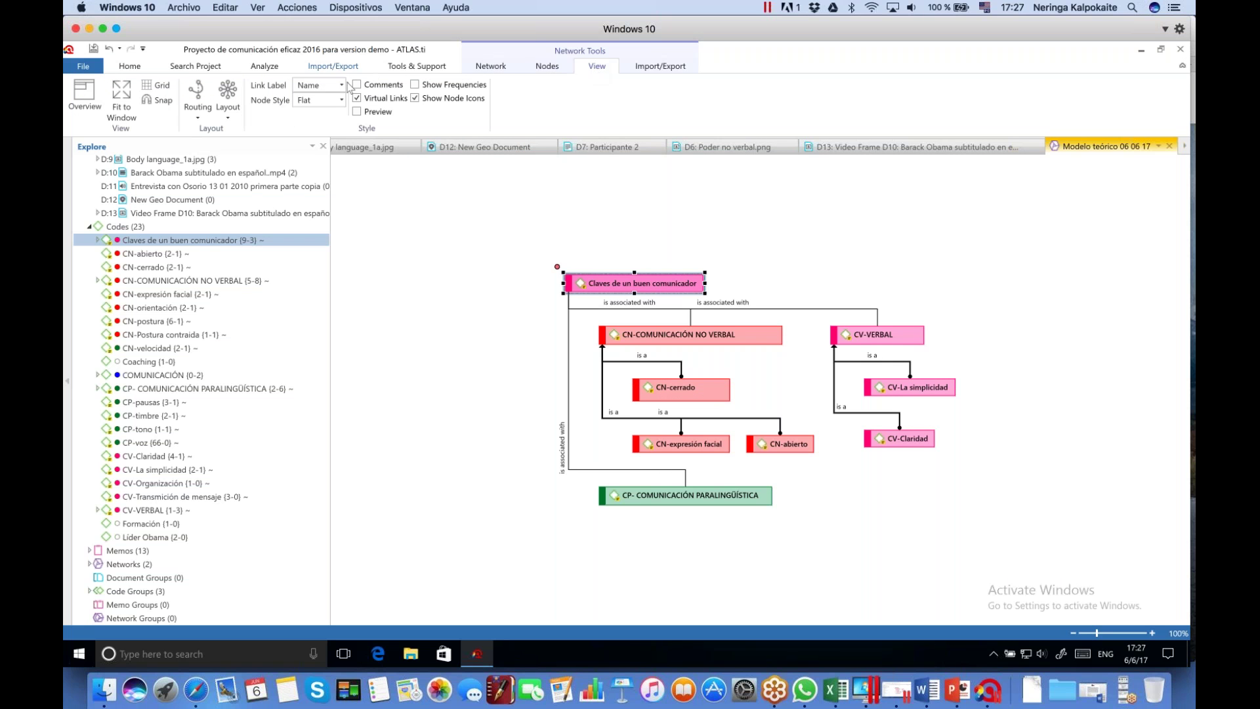
pyautogui.click(361, 88)
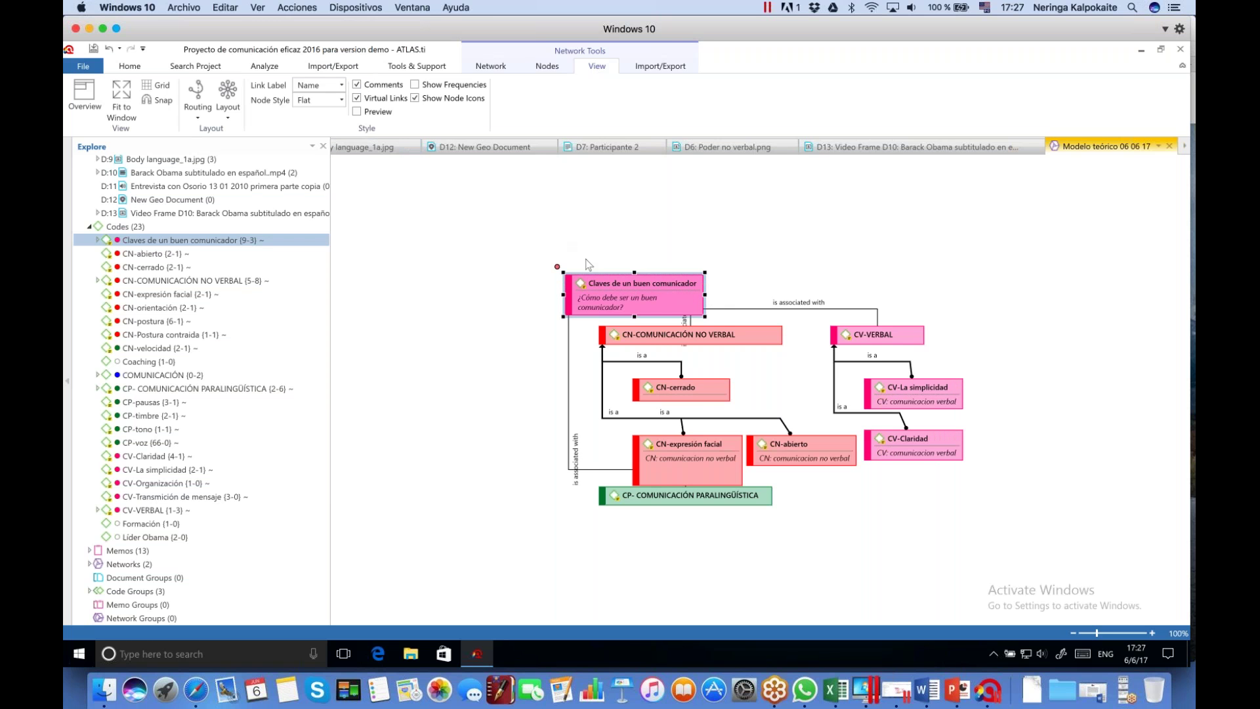
pyautogui.moveTo(615, 307); pyautogui.dragTo(609, 266)
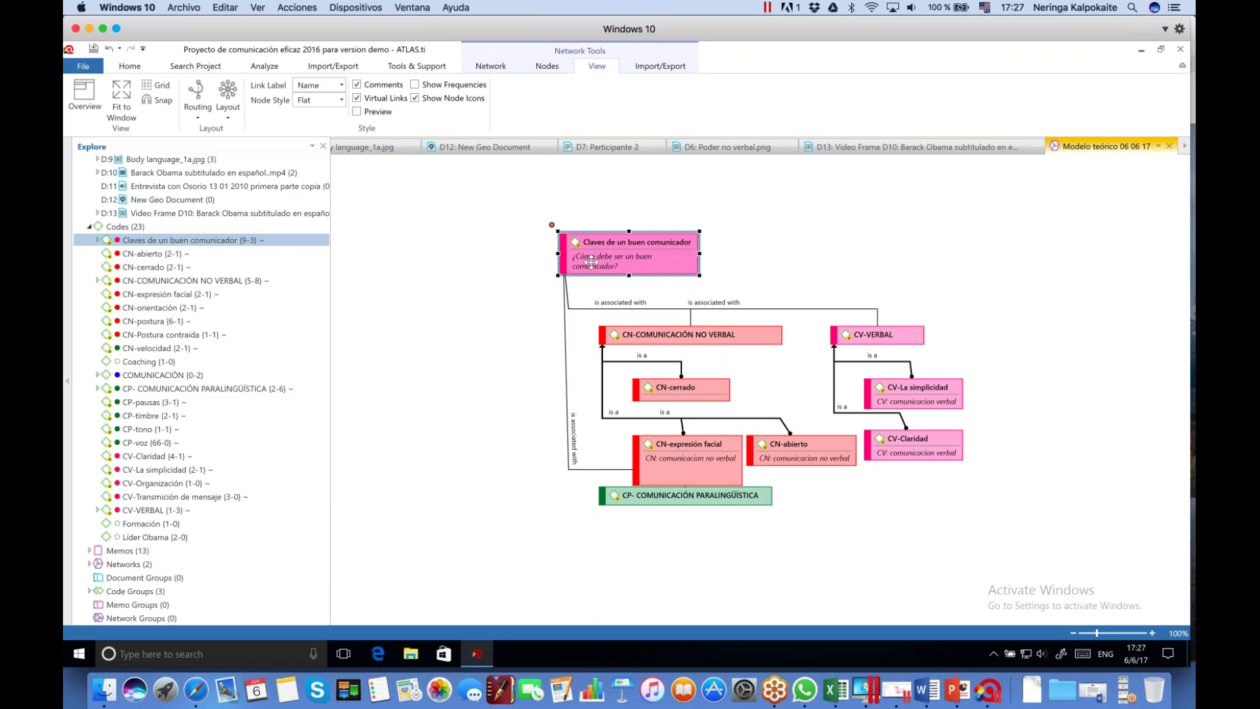
pyautogui.moveTo(686, 497)
pyautogui.mouseDown()
pyautogui.moveTo(695, 533)
pyautogui.moveTo(686, 522)
pyautogui.mouseUp()
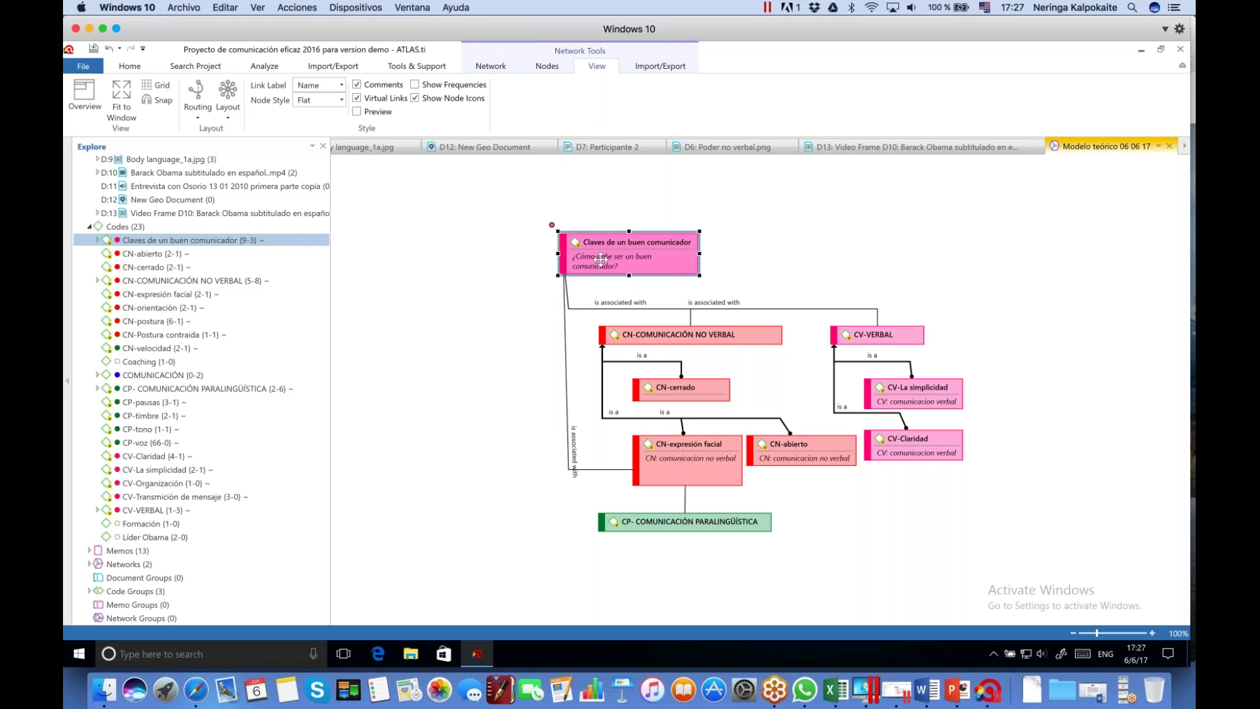
# - Turn on frequencies and previews, and move CV-Claridad to the lower right
pyautogui.click(415, 85)
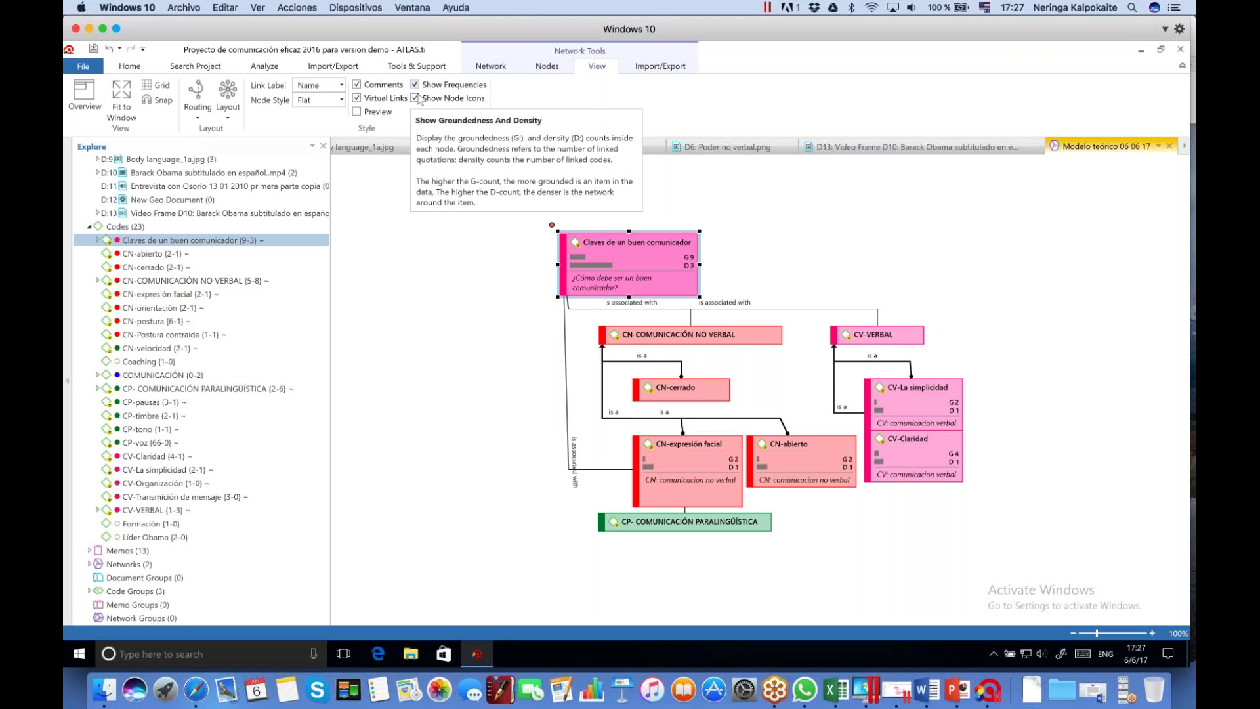
pyautogui.click(358, 112)
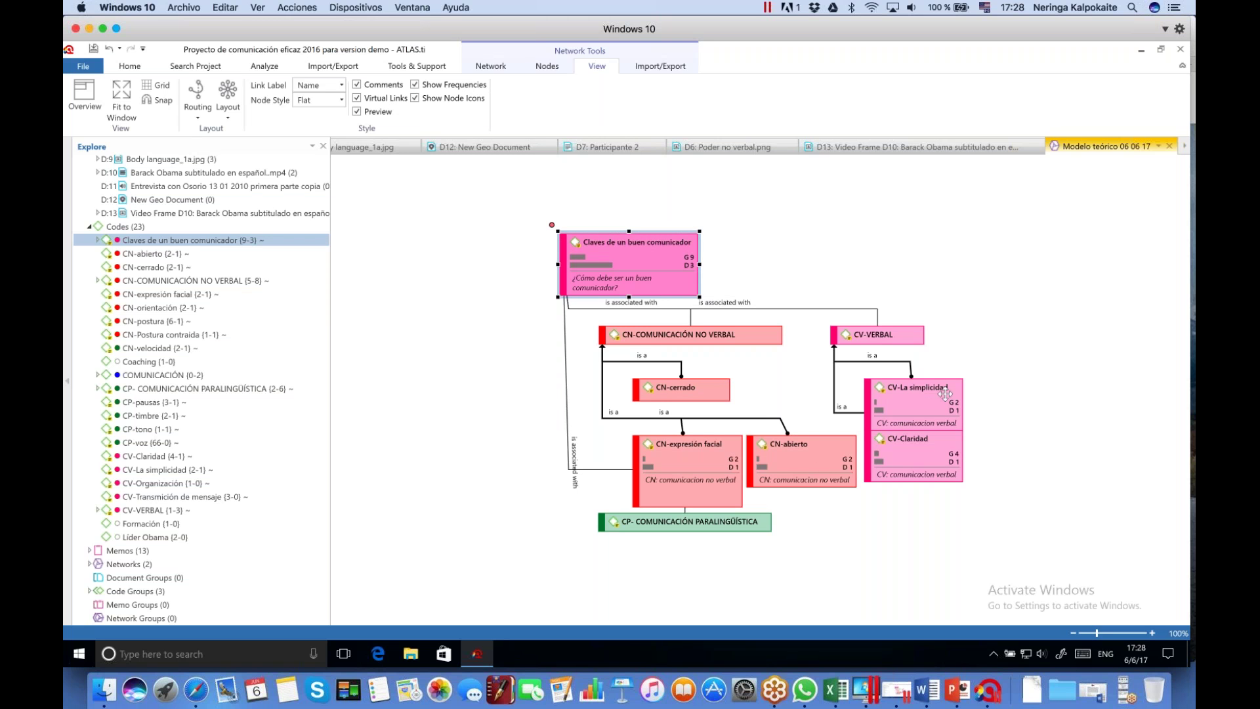
pyautogui.moveTo(955, 457); pyautogui.dragTo(934, 538)
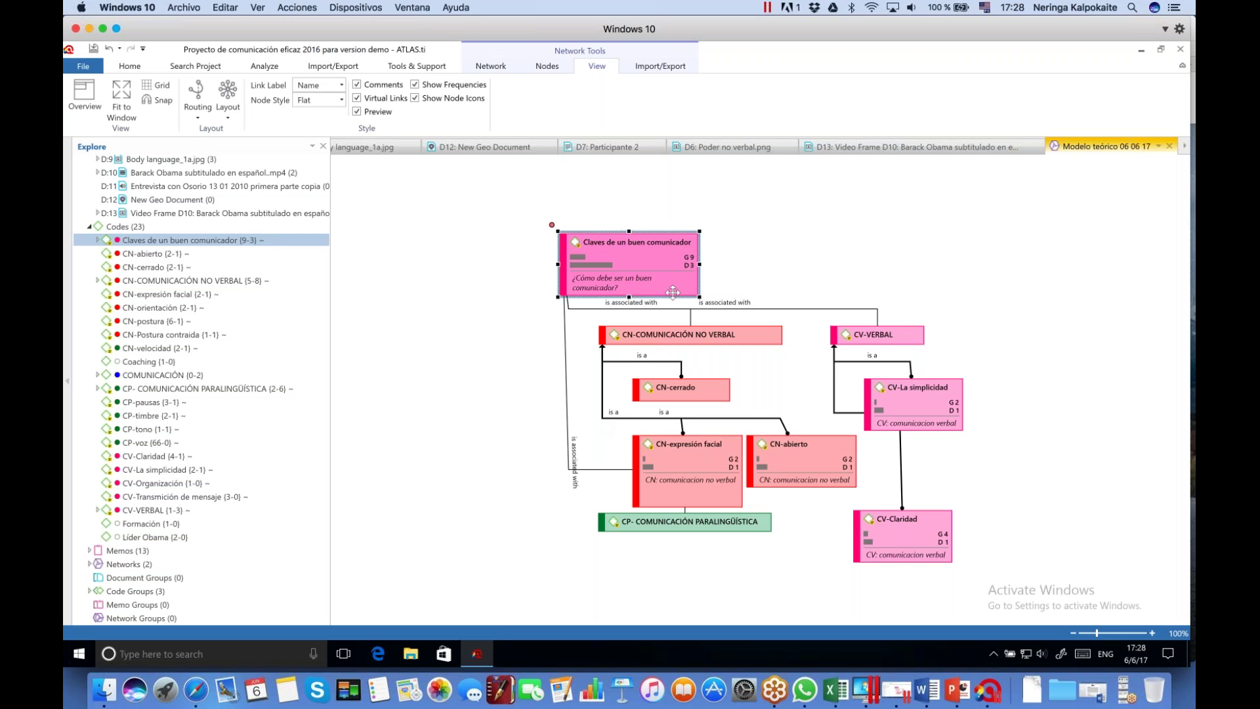
pyautogui.click(883, 530)
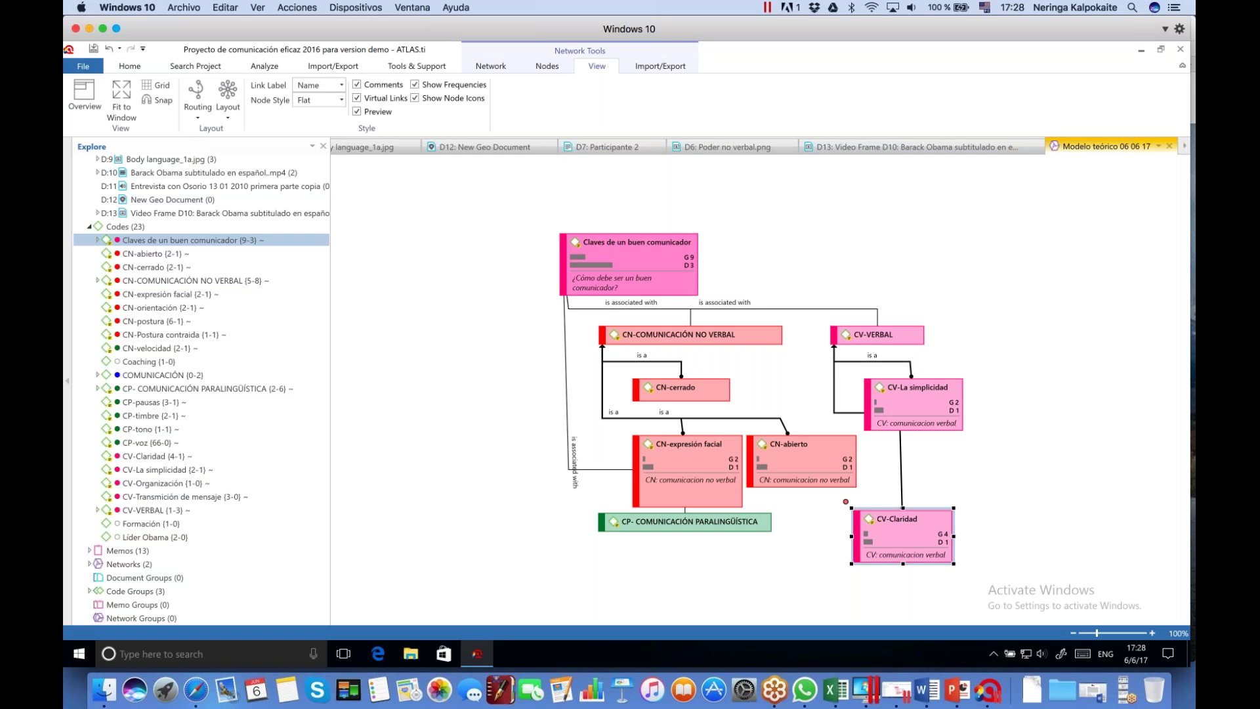
# - Add CV-Claridad's linked quotations to the network and position the 2:2 node lower left
pyautogui.rightClick(938, 530)
pyautogui.moveTo(972, 494)
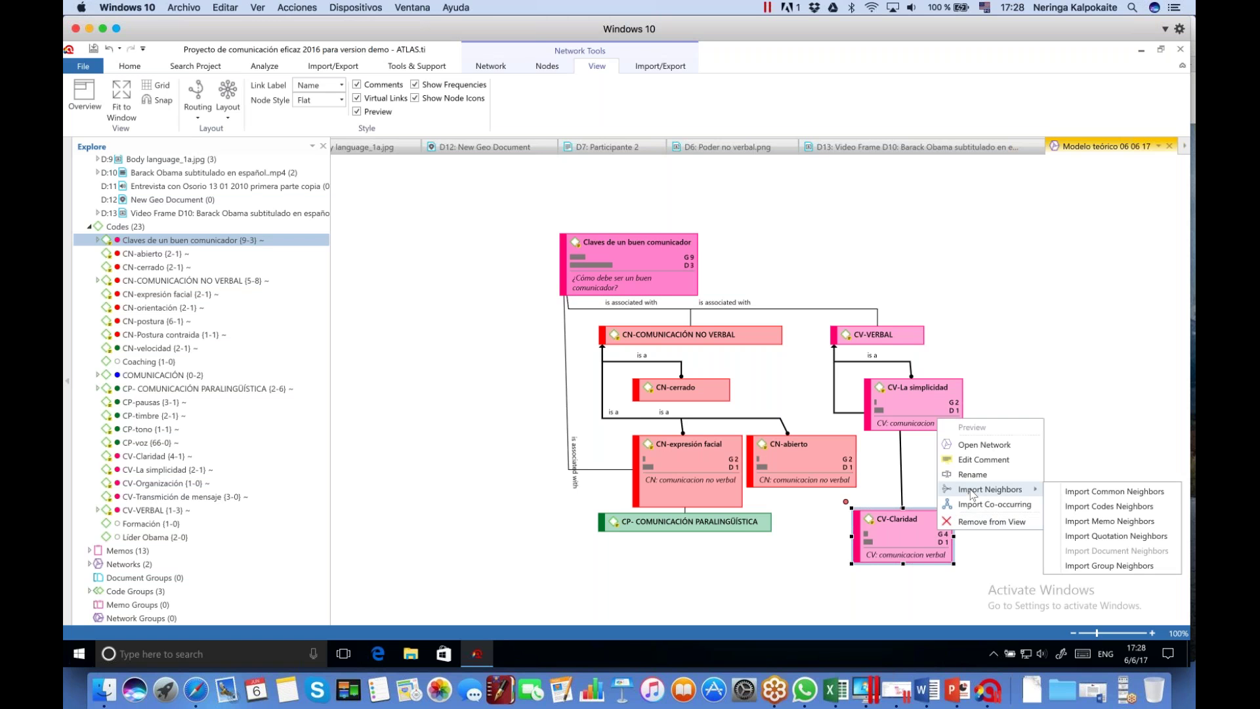
pyautogui.click(1098, 536)
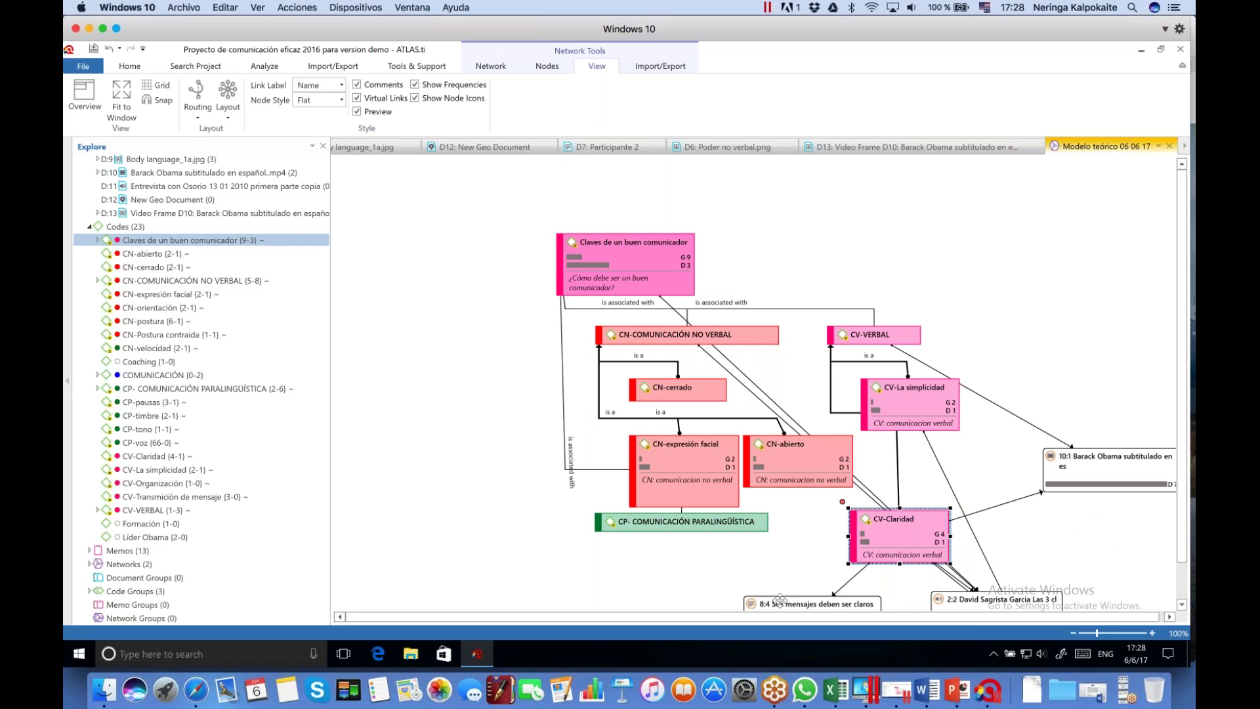
pyautogui.scroll(-3, 966, 504)
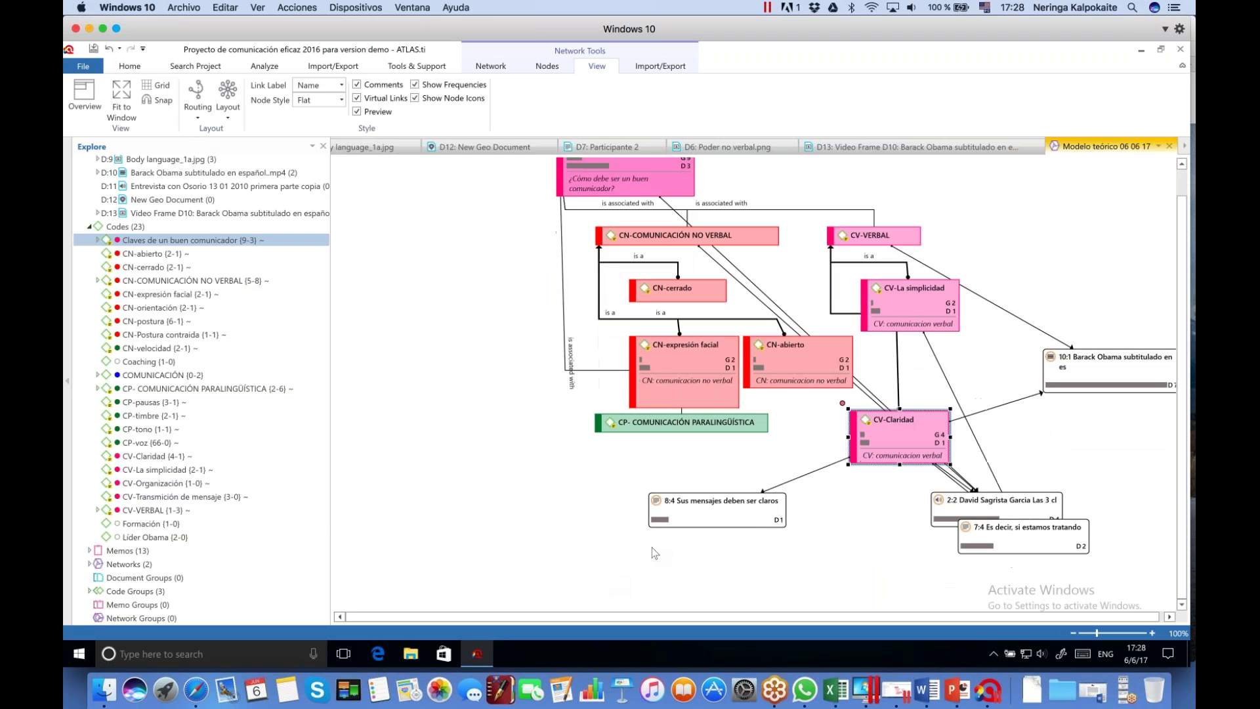
pyautogui.moveTo(966, 504); pyautogui.dragTo(875, 528)
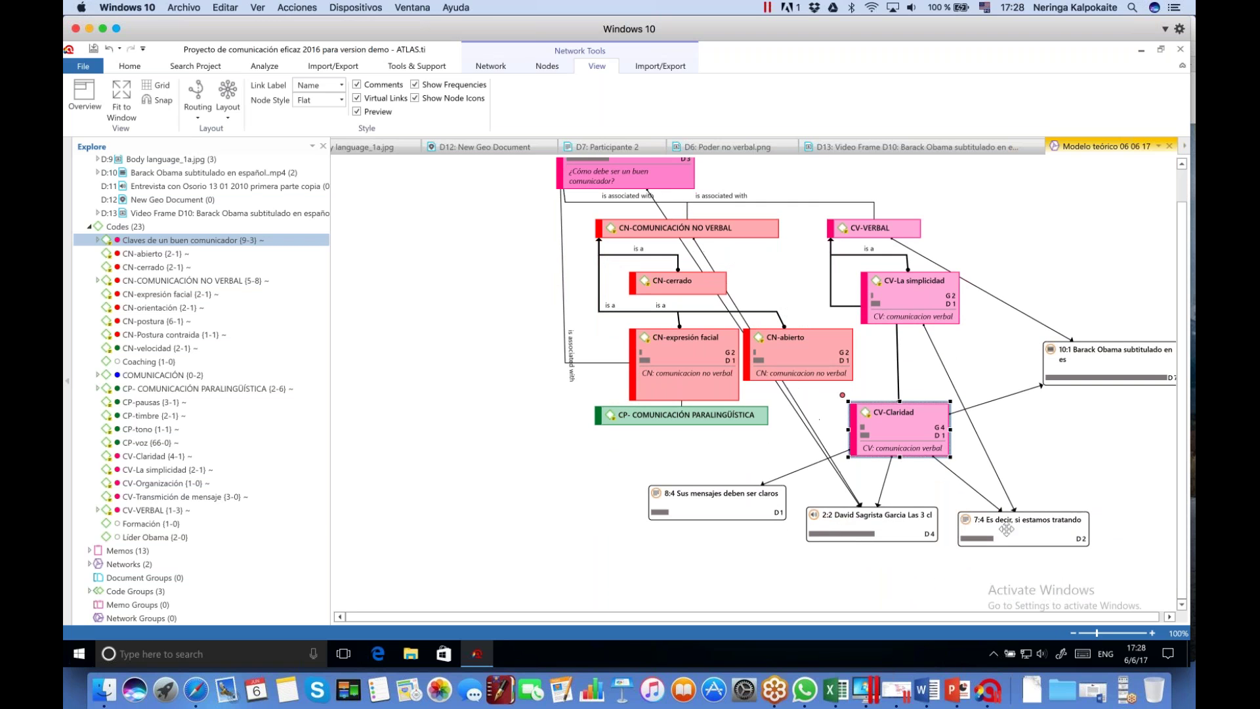
pyautogui.moveTo(1007, 530); pyautogui.dragTo(1010, 518)
# - Show the 8:4 quotation's preview and enlarge its node slightly
pyautogui.click(732, 499)
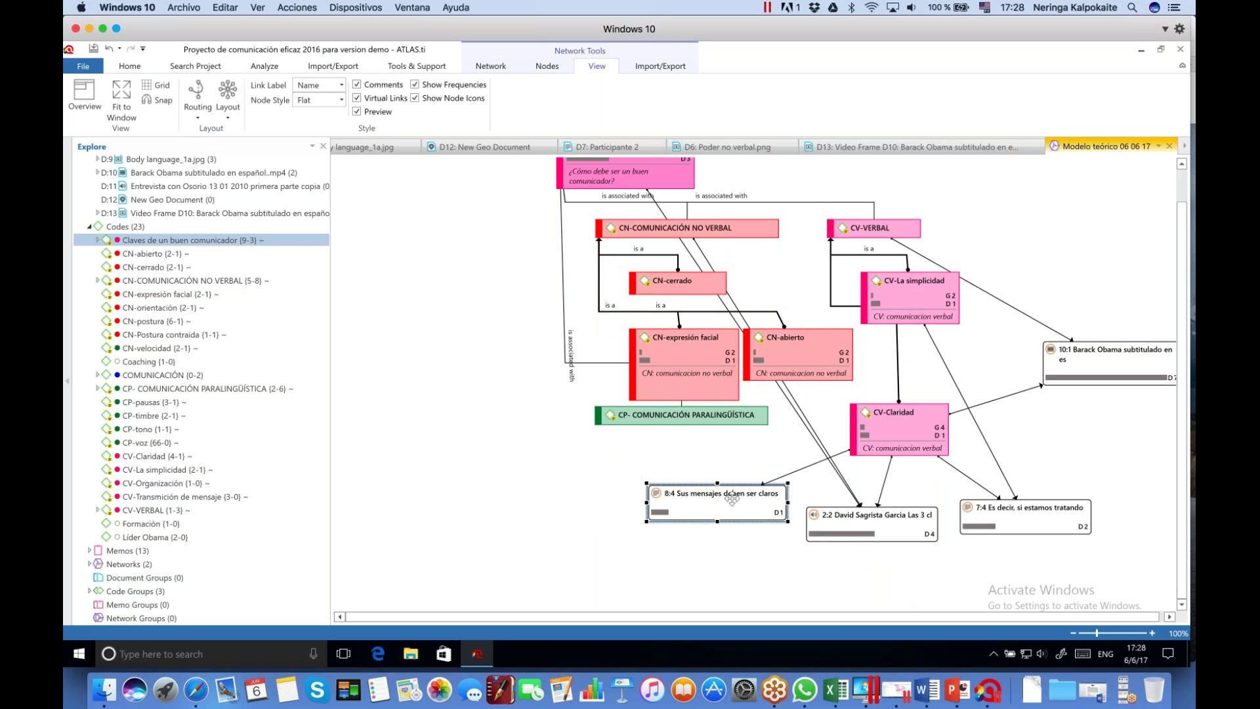
pyautogui.rightClick(732, 499)
pyautogui.click(761, 511)
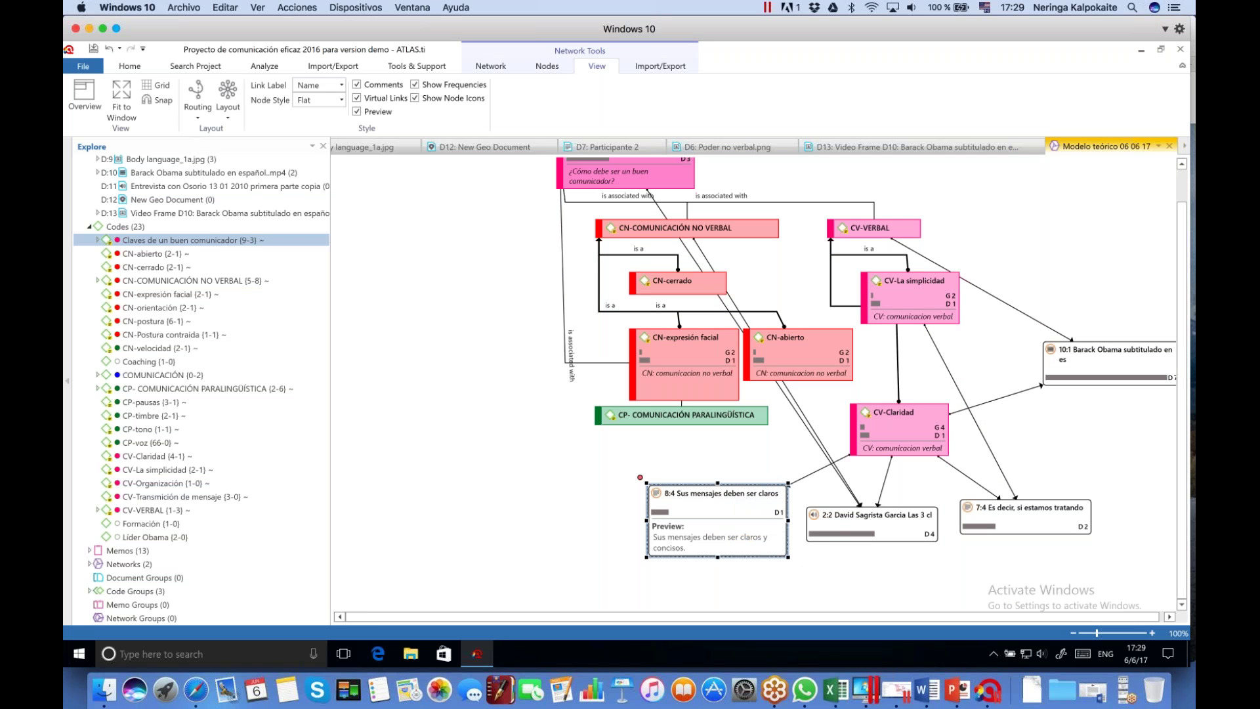
pyautogui.moveTo(788, 558)
pyautogui.mouseDown()
pyautogui.moveTo(785, 594)
pyautogui.moveTo(772, 576)
pyautogui.mouseUp()
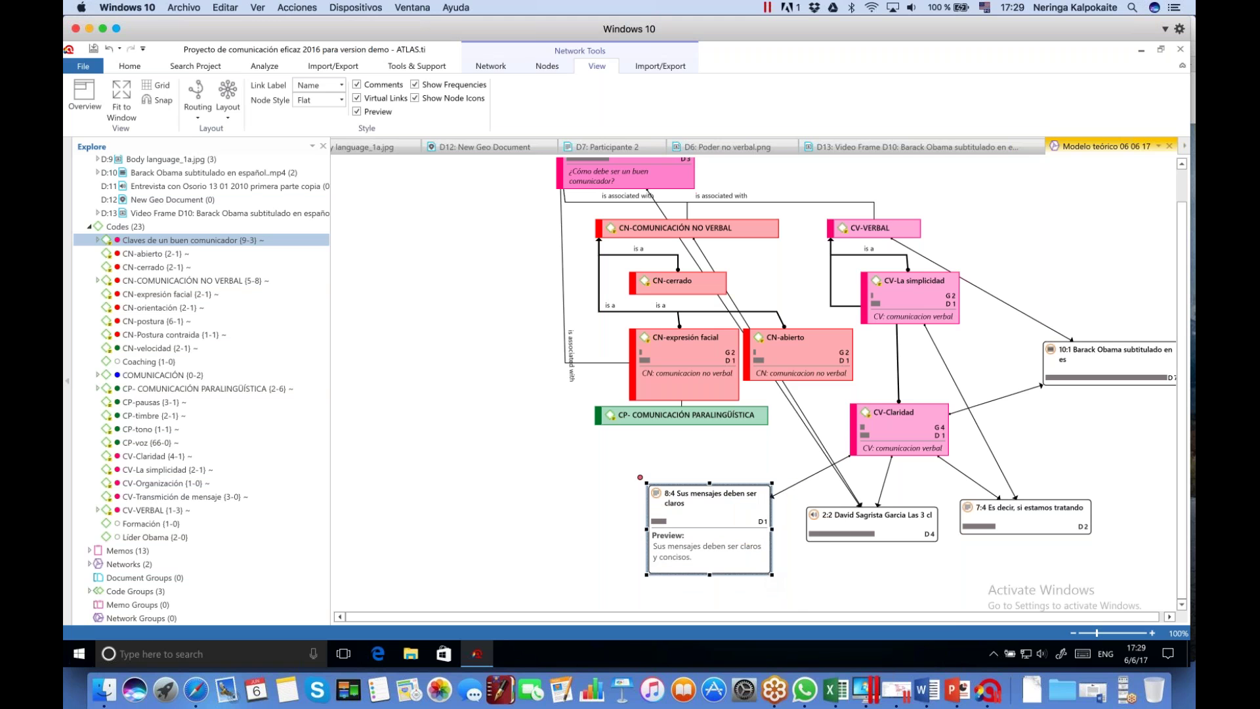
# - Show the 7:4 quotation's preview, move it up right and enlarge it to fit
pyautogui.rightClick(851, 523)
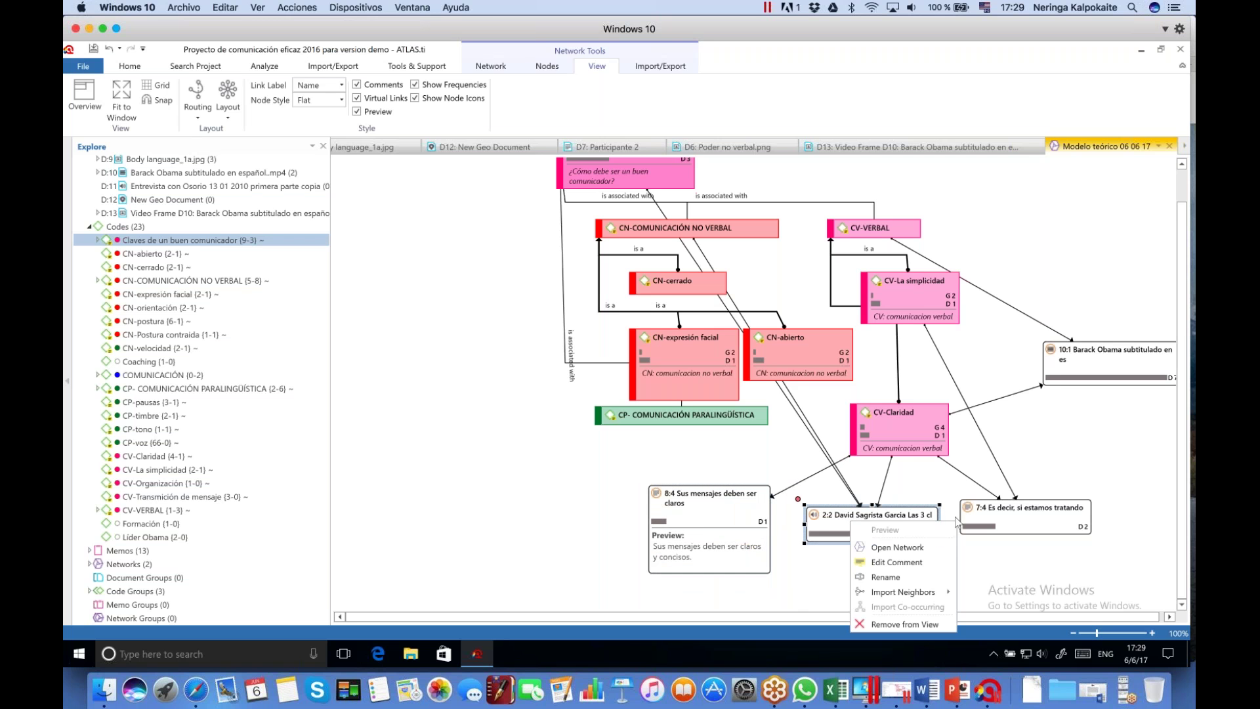
pyautogui.click(994, 529)
pyautogui.rightClick(994, 527)
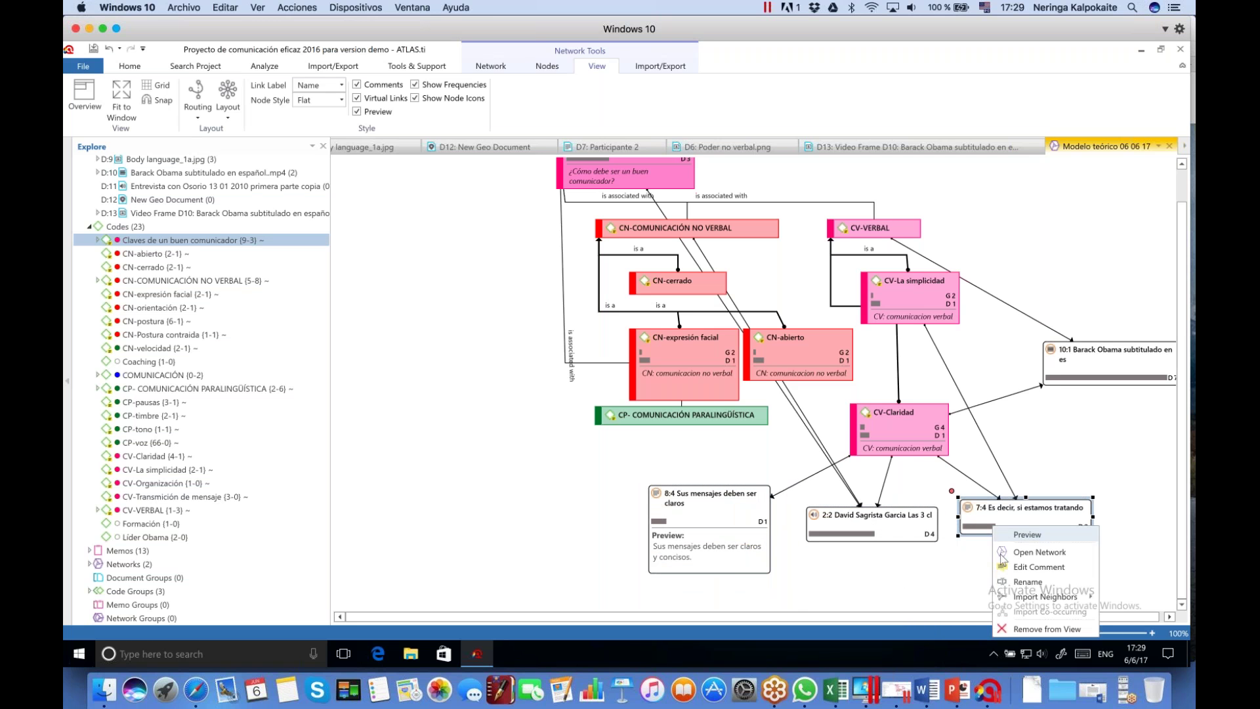
pyautogui.click(1000, 539)
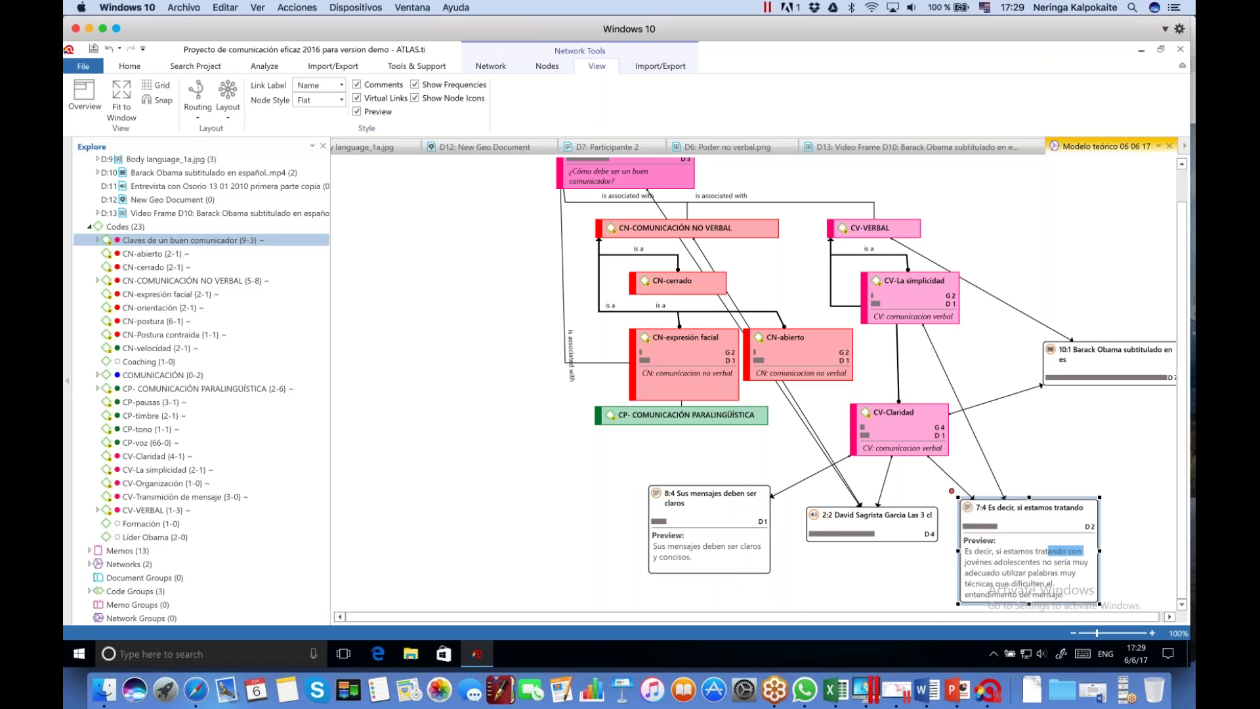
pyautogui.moveTo(1053, 514); pyautogui.dragTo(1102, 477)
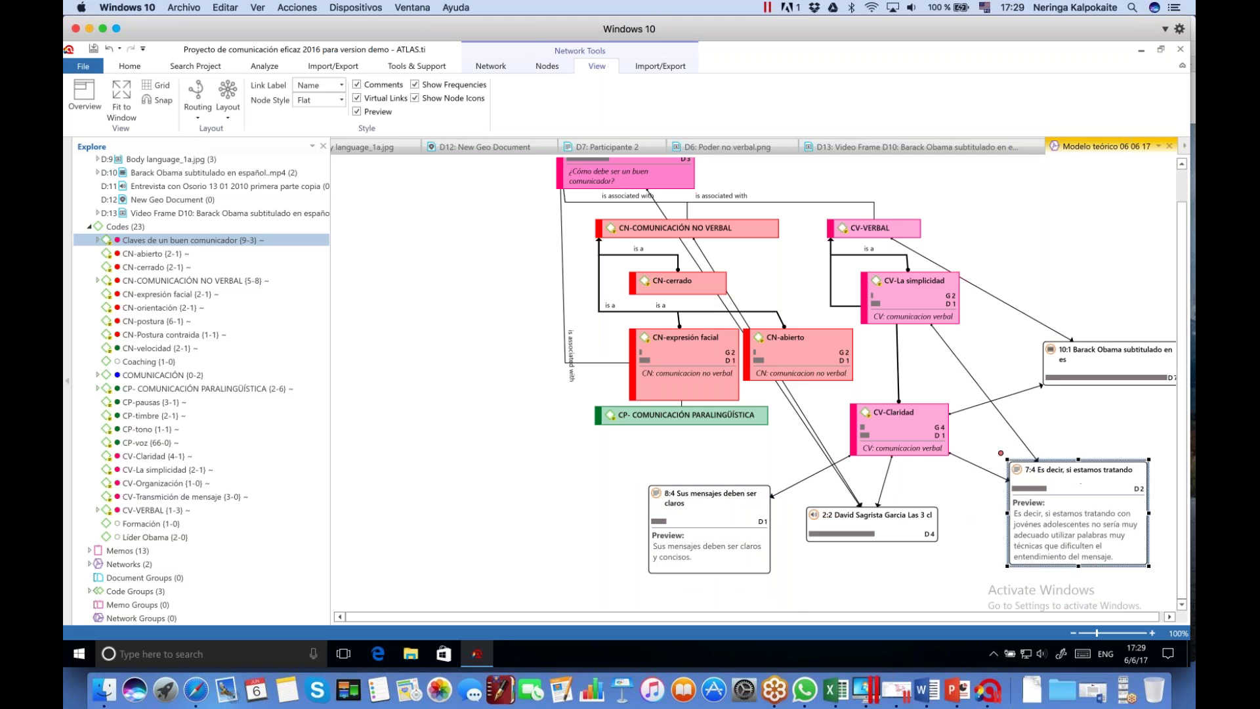
pyautogui.moveTo(1149, 566)
pyautogui.mouseDown()
pyautogui.moveTo(1175, 589)
pyautogui.moveTo(1165, 576)
pyautogui.mouseUp()
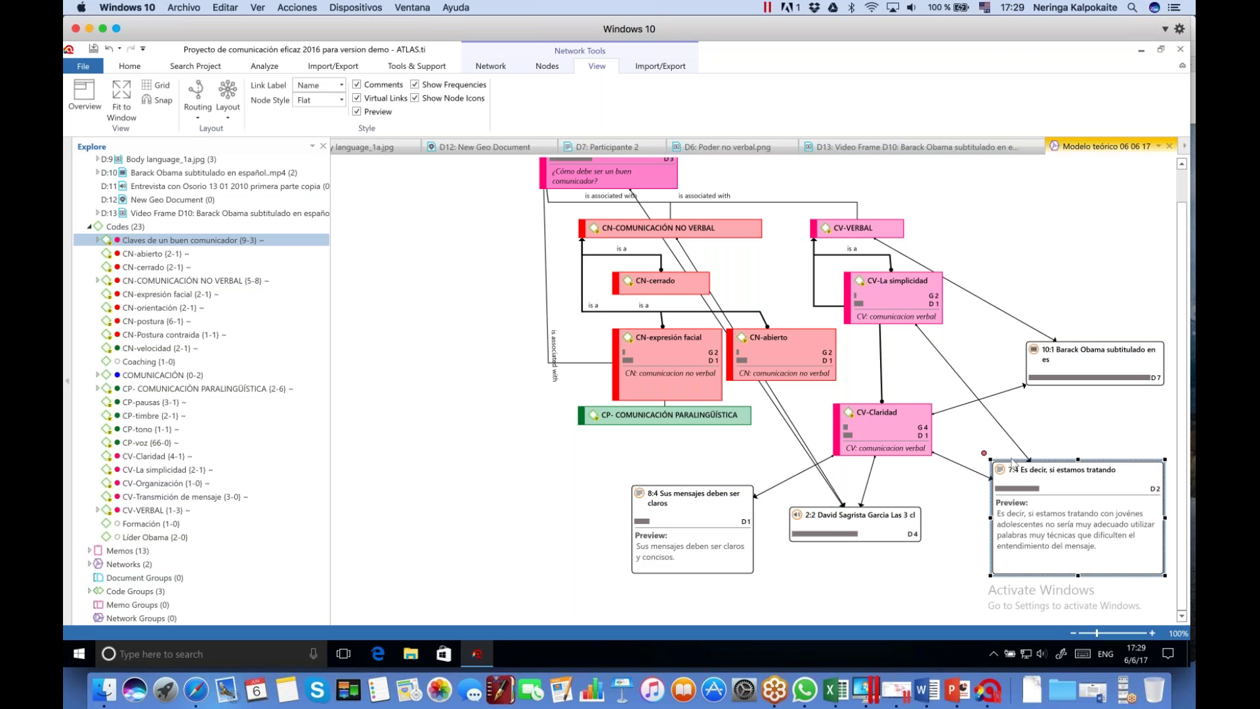
pyautogui.scroll(1, 571, 412)
pyautogui.moveTo(984, 466); pyautogui.dragTo(686, 441)
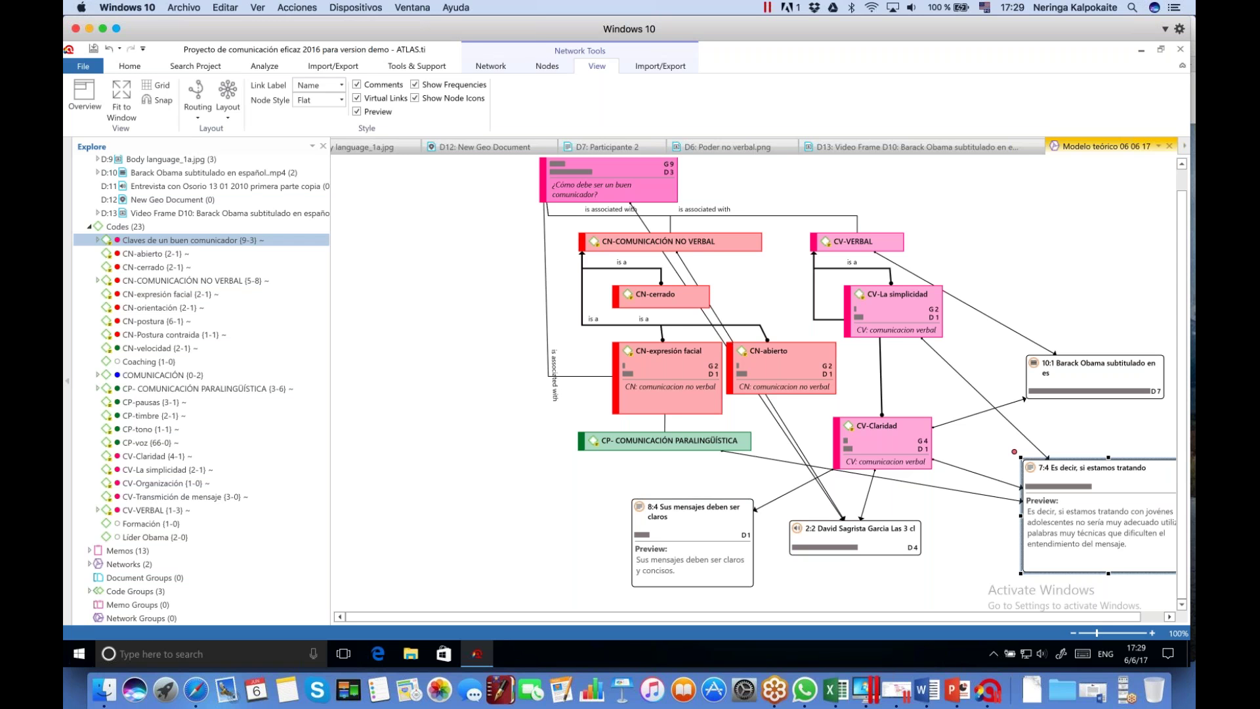
# - Move the 8:4 node left and link it to 2:2 with a 'contradicts' relation
pyautogui.moveTo(640, 507); pyautogui.dragTo(571, 496)
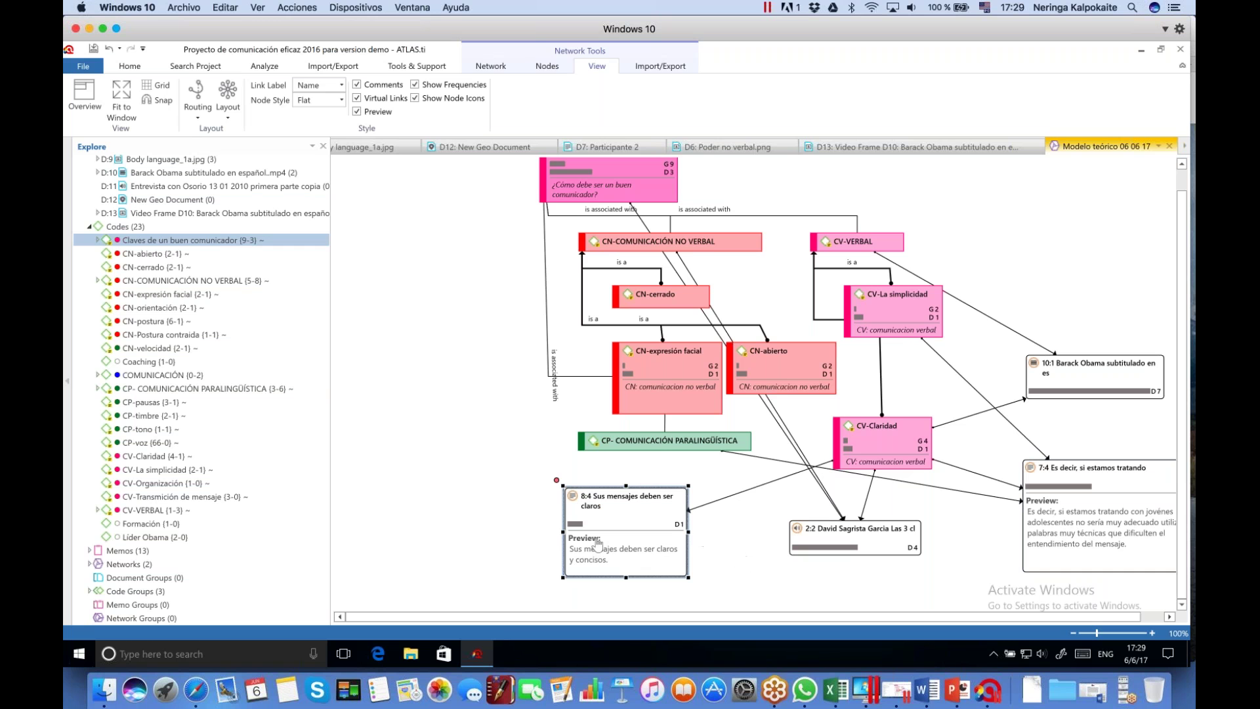
pyautogui.moveTo(598, 543); pyautogui.dragTo(856, 416)
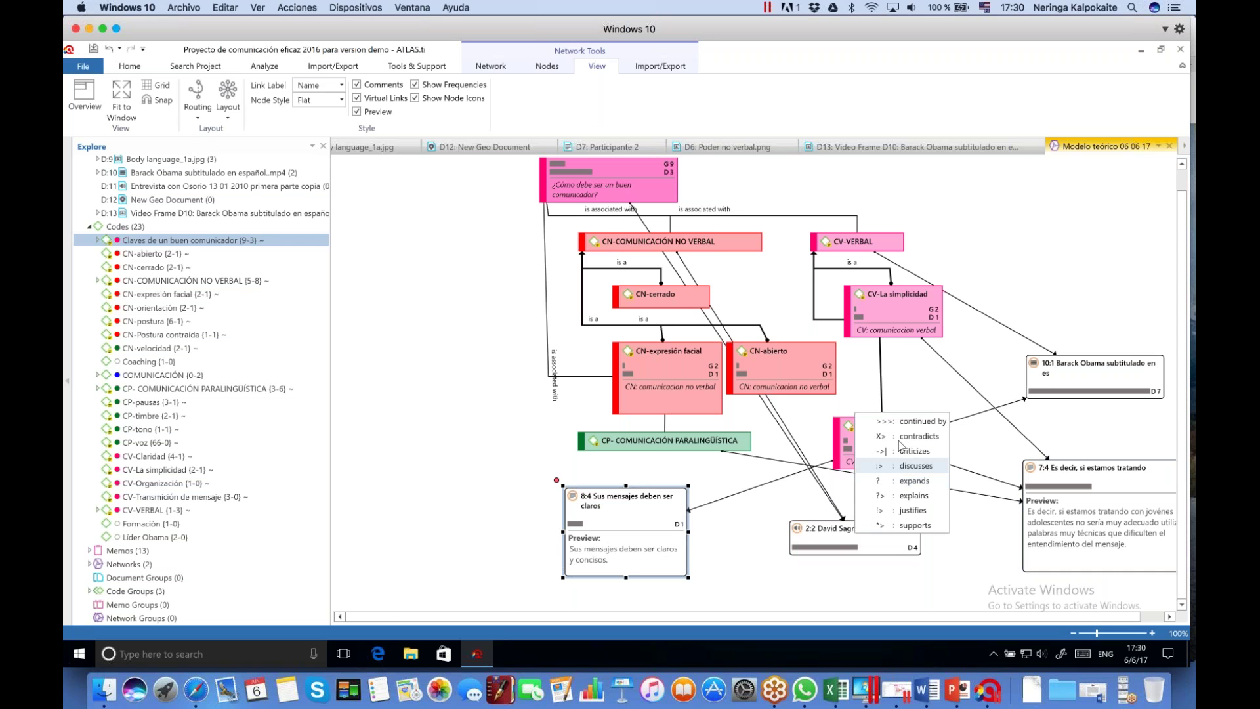
pyautogui.click(919, 436)
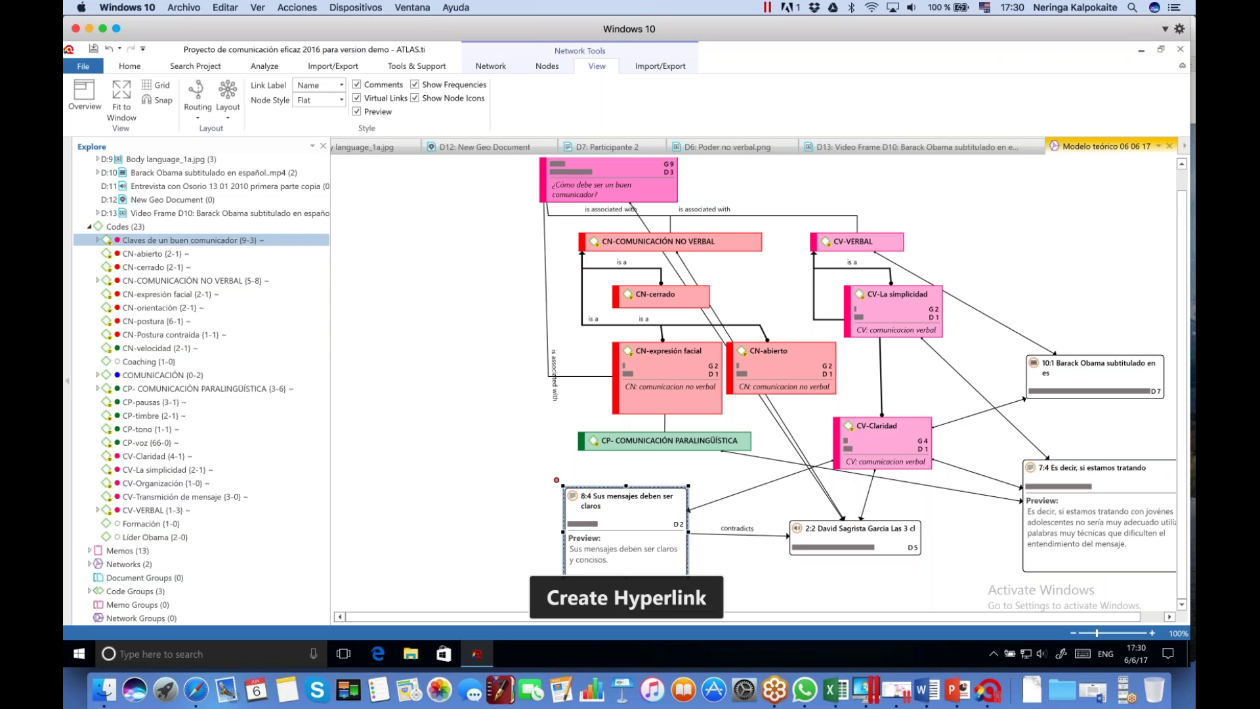
# - Link 2:2 to 7:4 with a 'supports' relation and auto-arrange the network
pyautogui.click(856, 530)
pyautogui.moveTo(780, 512); pyautogui.dragTo(1169, 509)
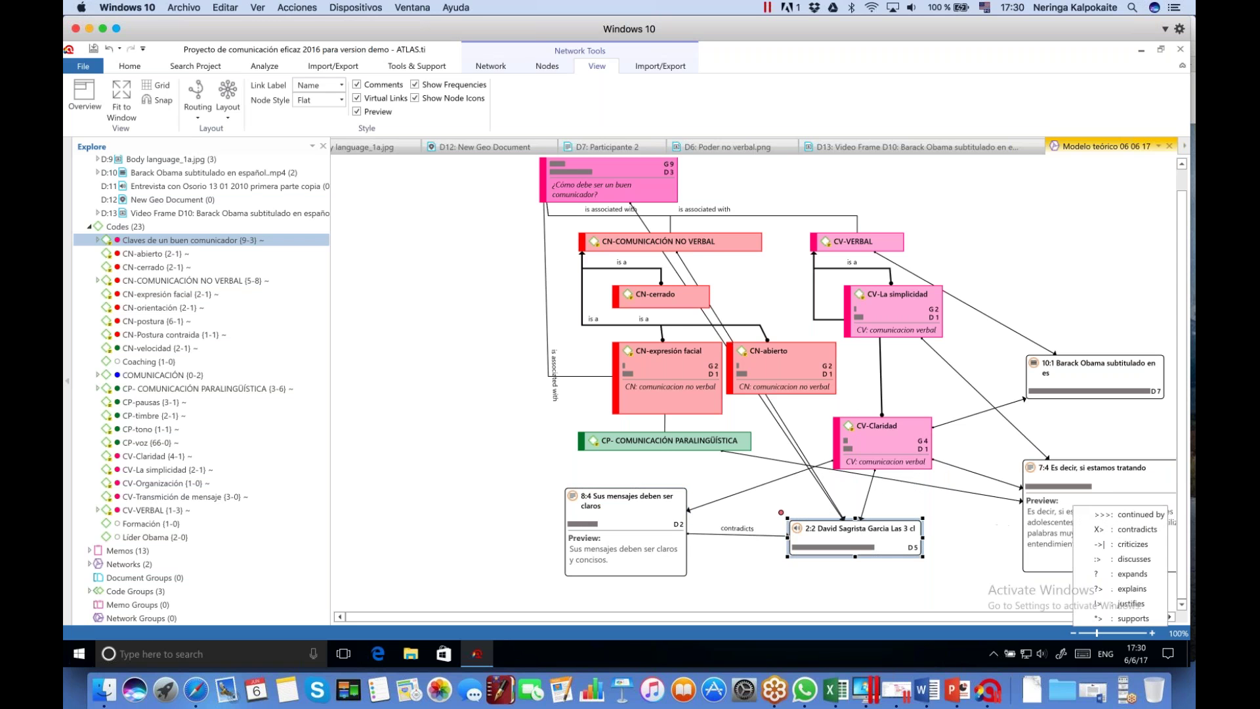
pyautogui.click(1142, 618)
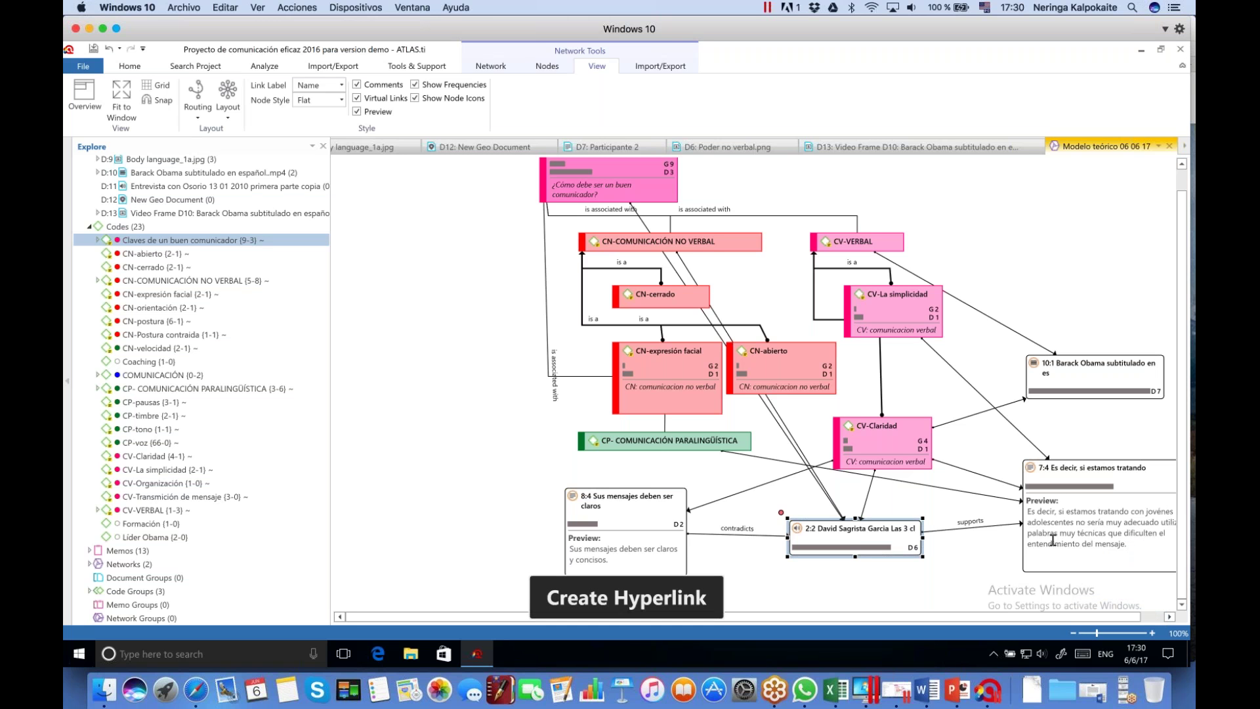
pyautogui.click(996, 556)
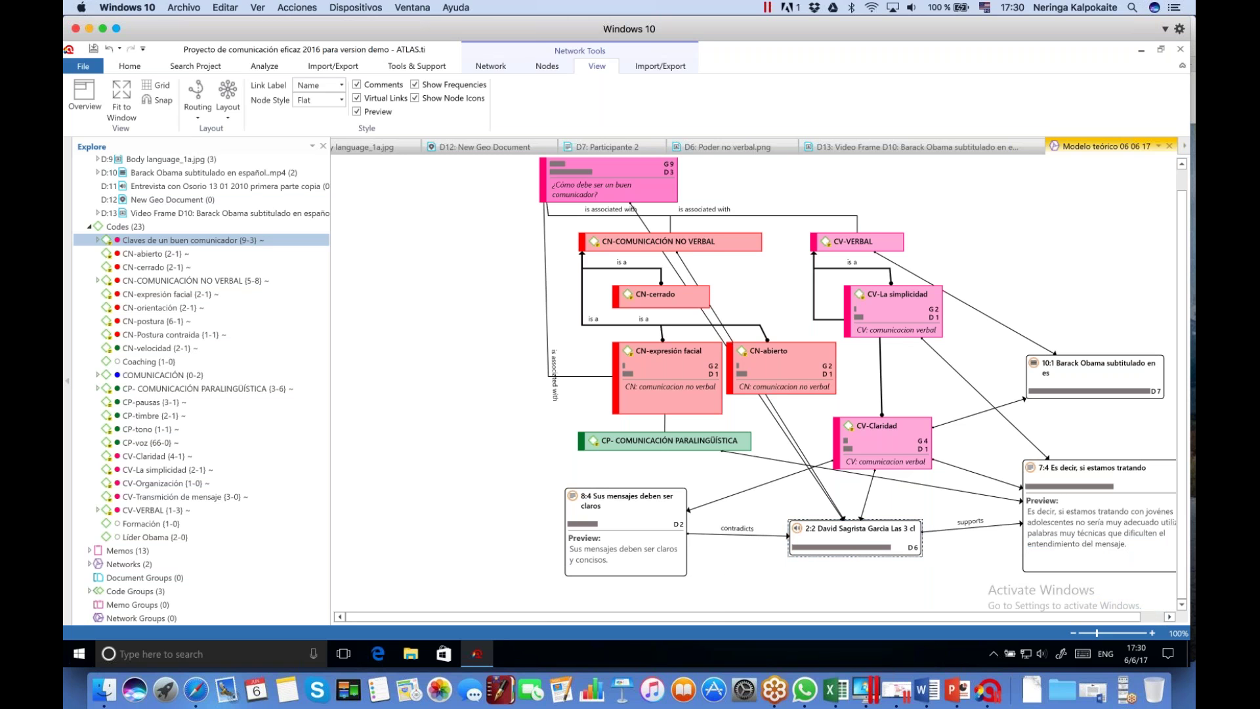
pyautogui.click(239, 101)
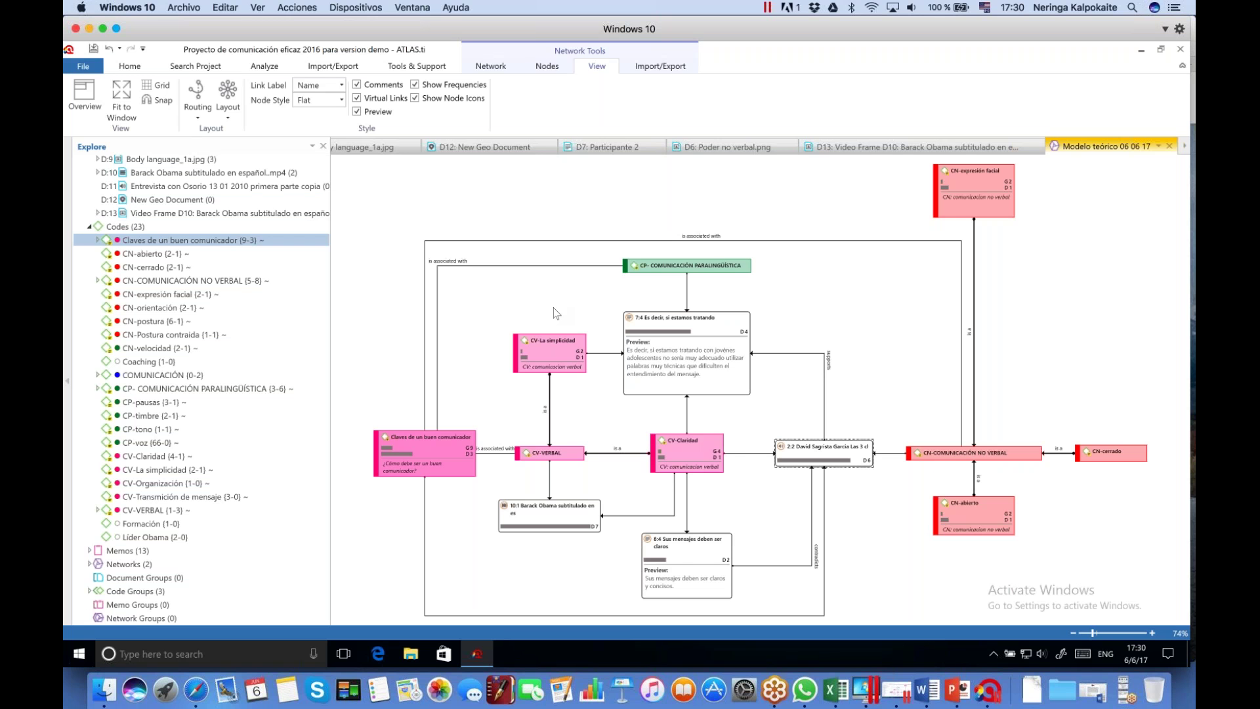
# - Export the network bitmap as JPEG 'Modelo teórico 06 06 17' to Downloads, then switch to Word
pyautogui.click(344, 69)
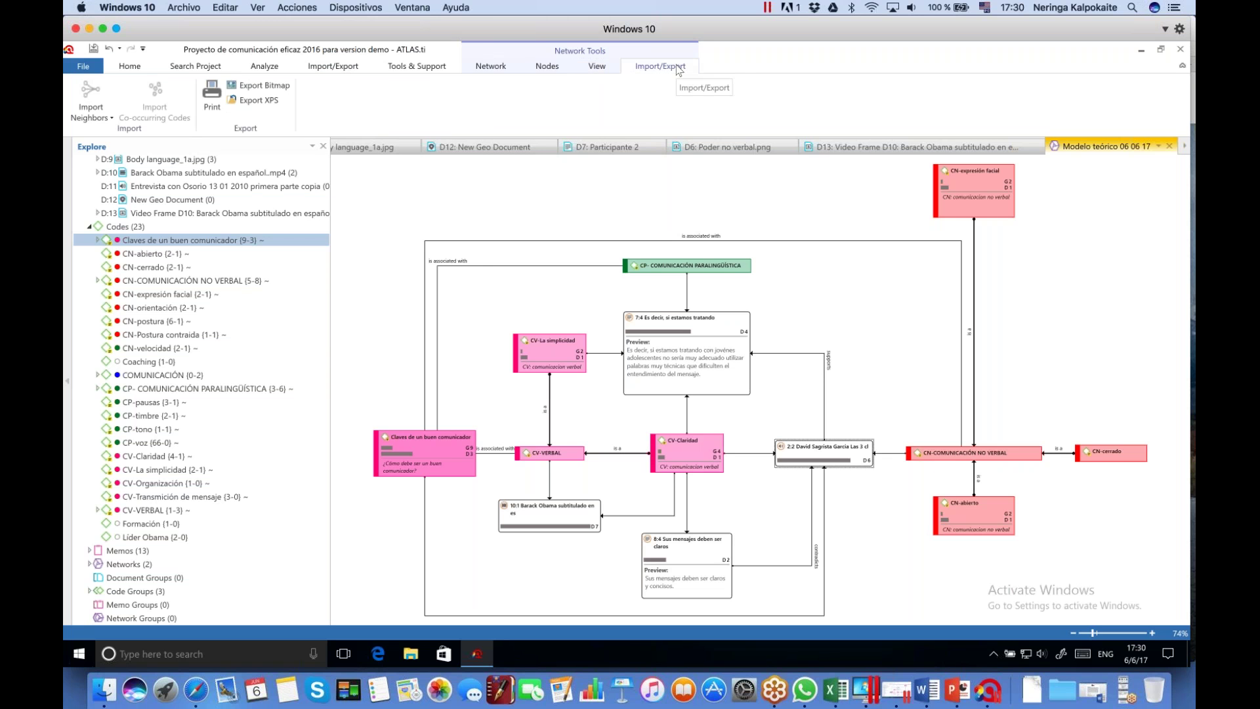
pyautogui.click(282, 85)
pyautogui.click(289, 282)
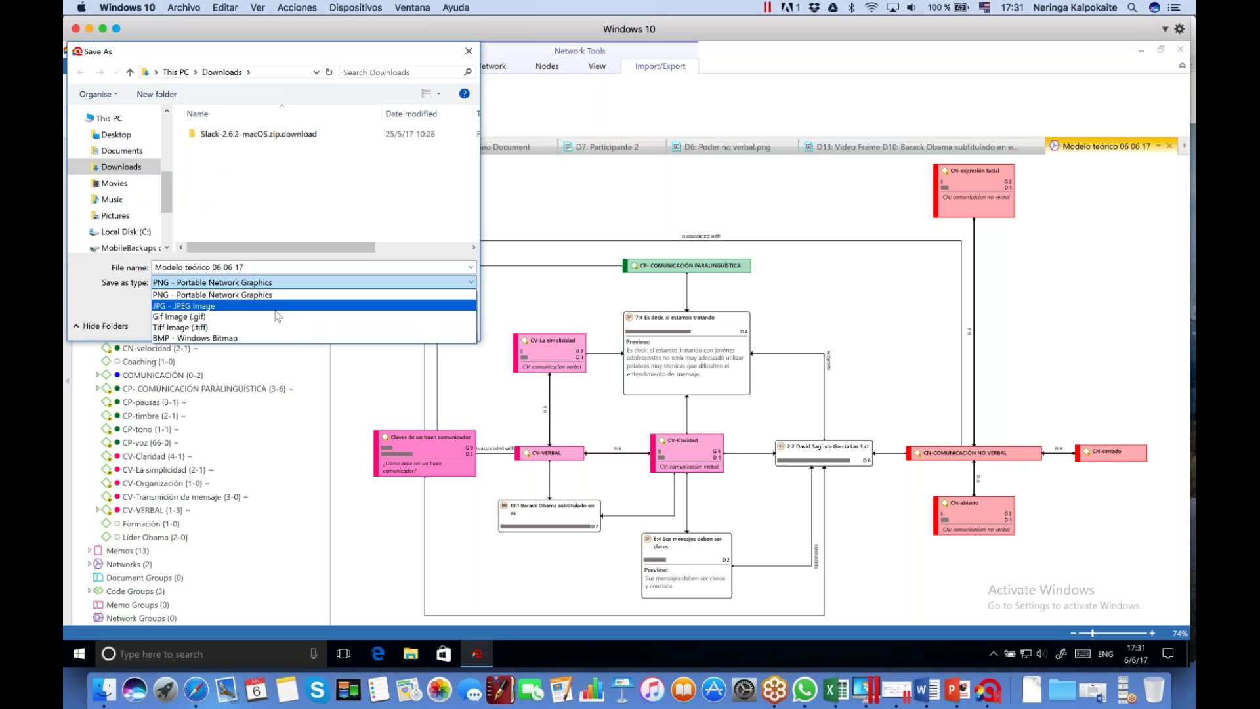
pyautogui.click(274, 310)
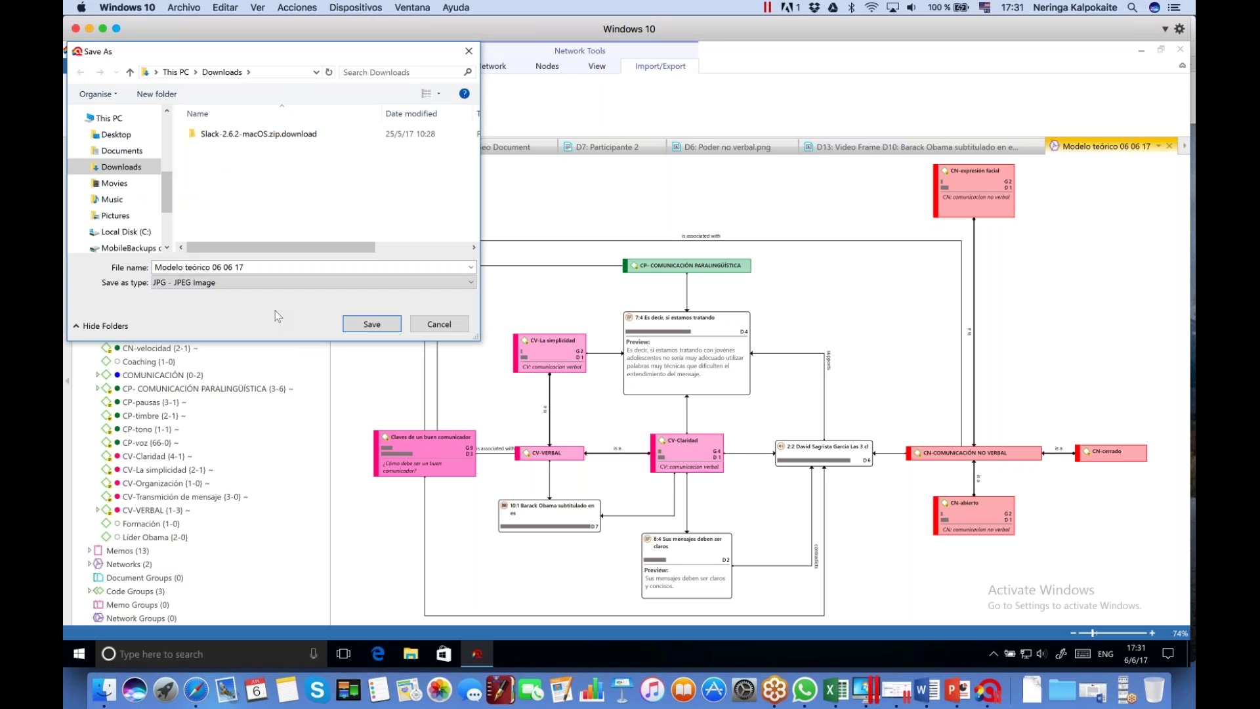
pyautogui.click(372, 325)
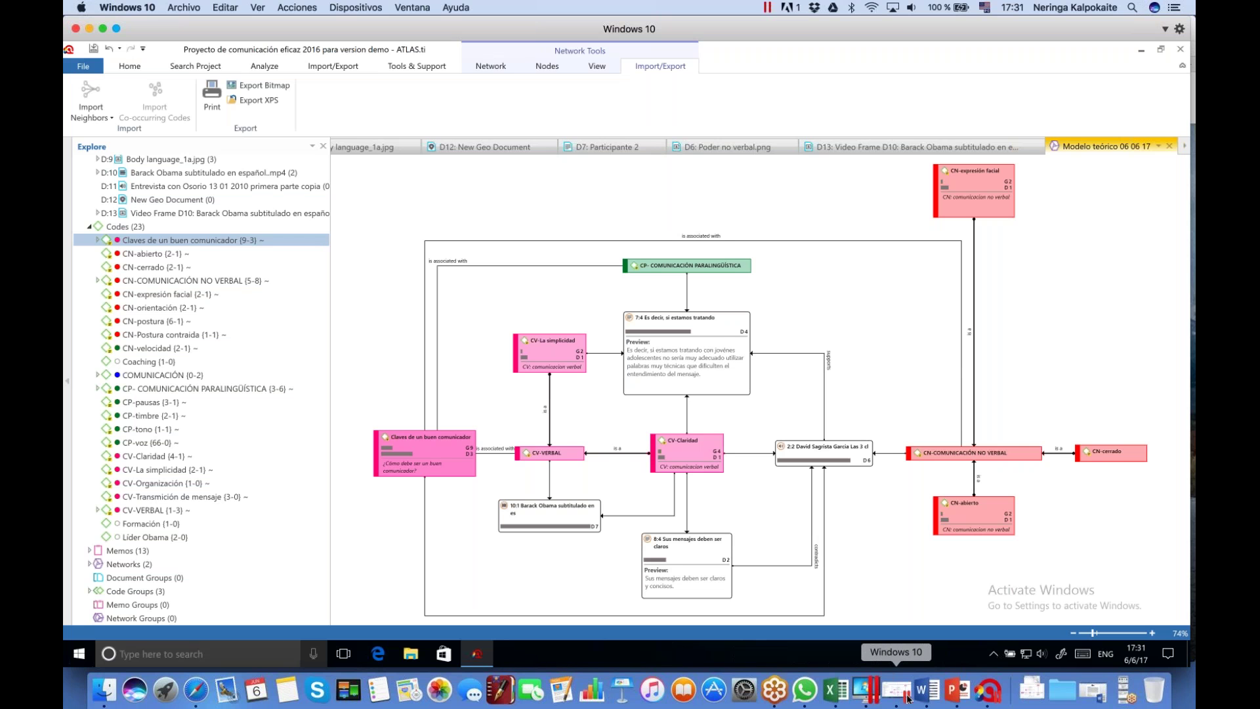
pyautogui.click(927, 691)
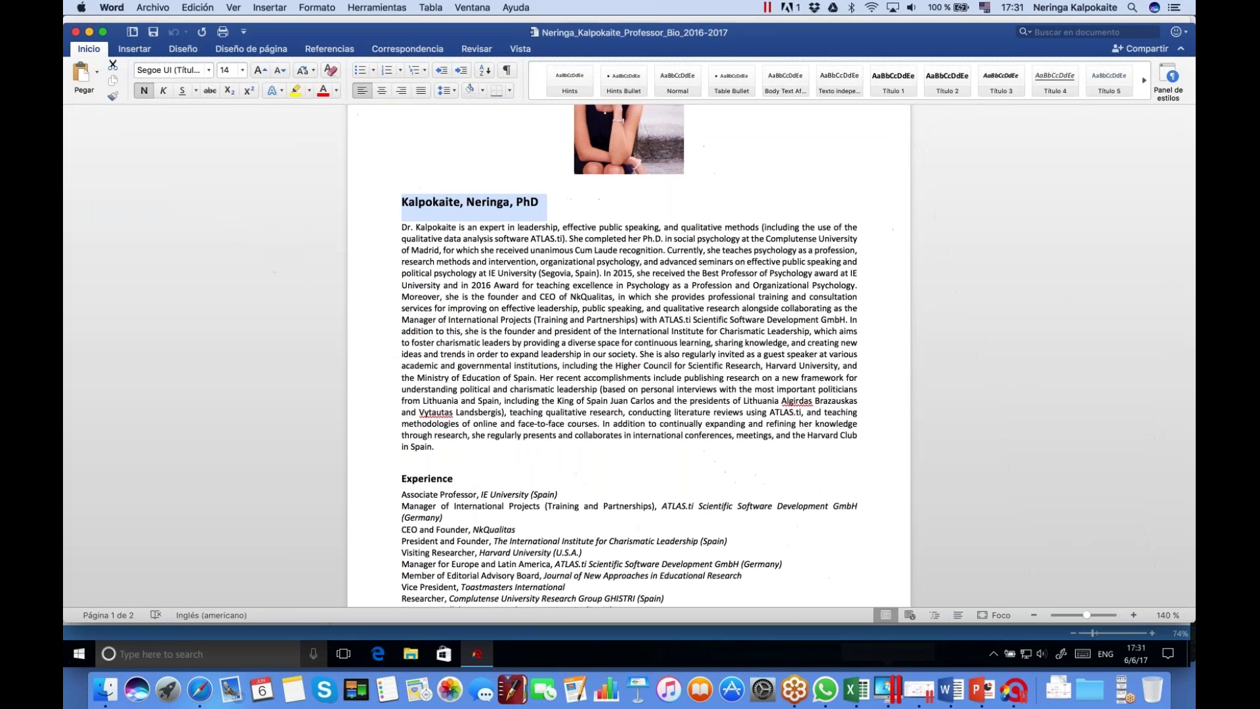
# - Create the blank Word document Documento2, minimize other windows and reshape it narrower and taller
pyautogui.click(153, 8)
pyautogui.click(158, 25)
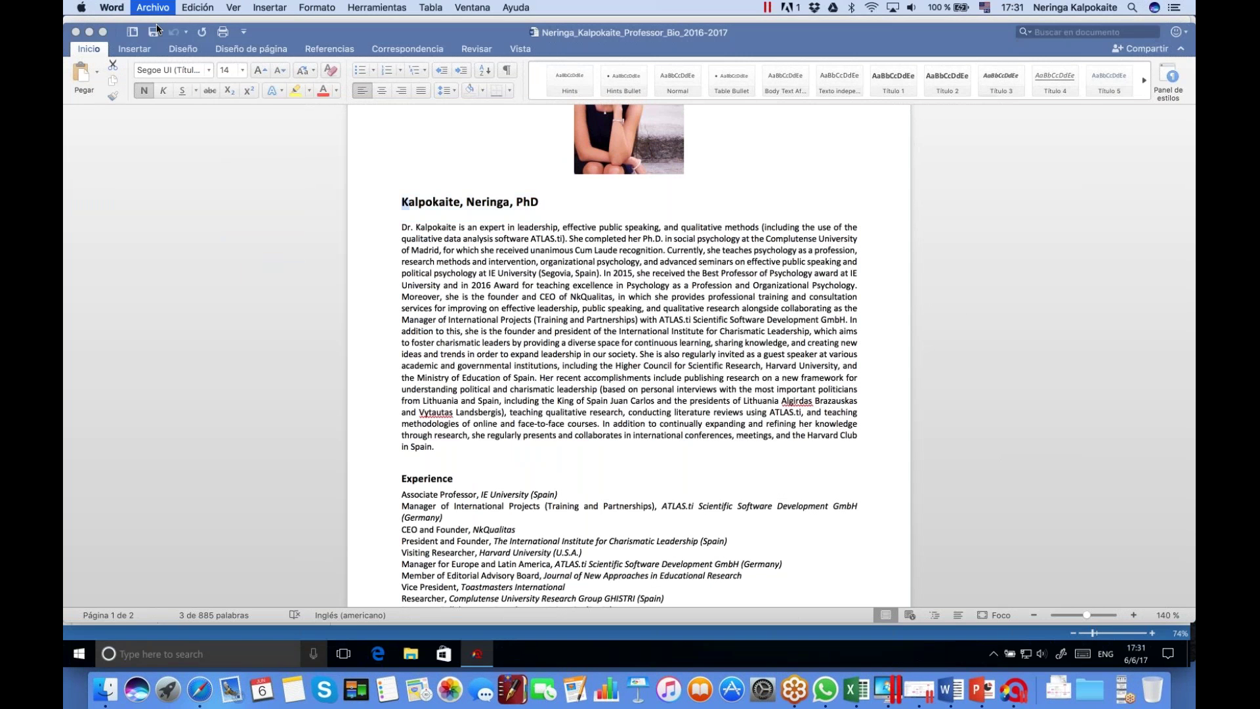
pyautogui.click(90, 32)
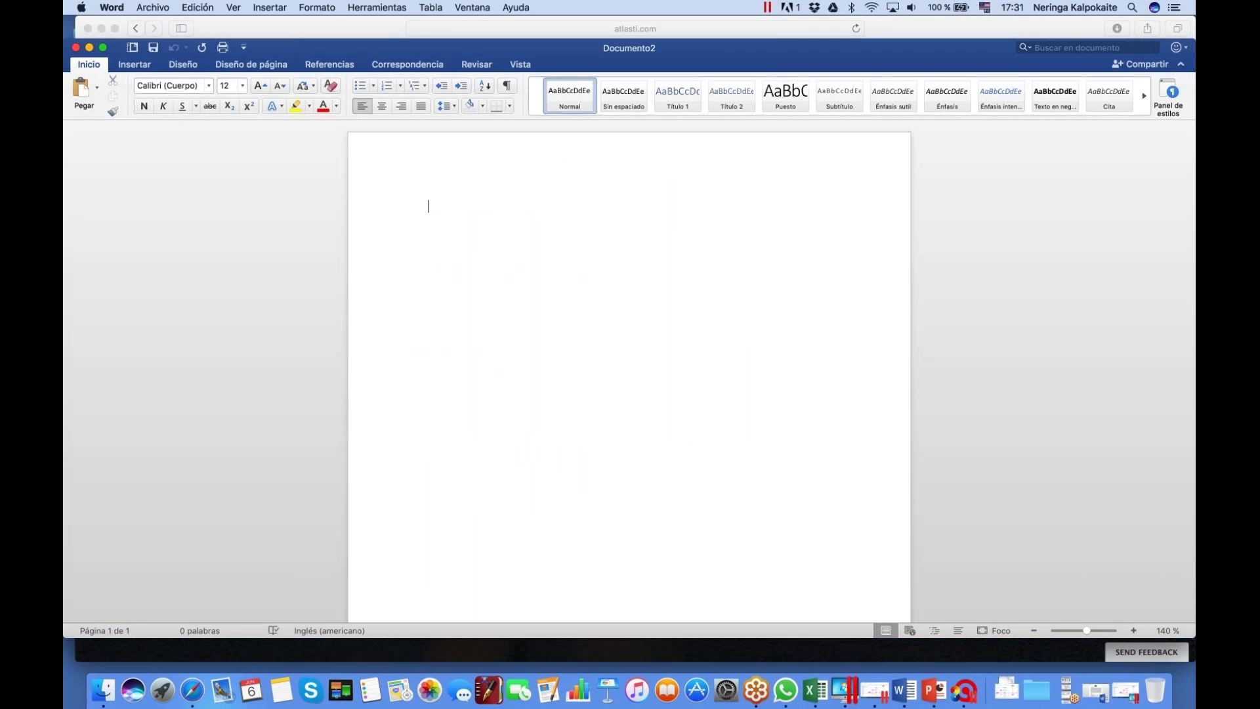
pyautogui.click(101, 28)
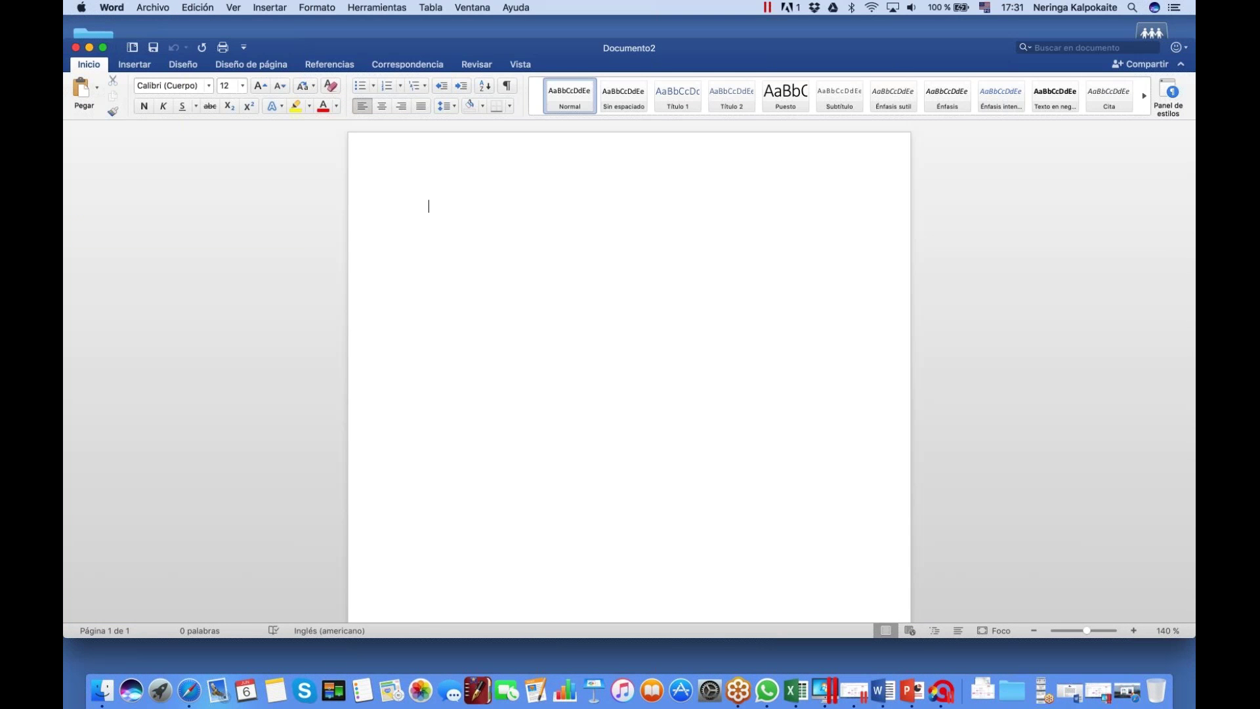
pyautogui.moveTo(1195, 639); pyautogui.dragTo(839, 673)
# - Clear away the PowerPoint and folder windows, reposition Documento2, and return to the ATLAS.ti network
pyautogui.click(932, 512)
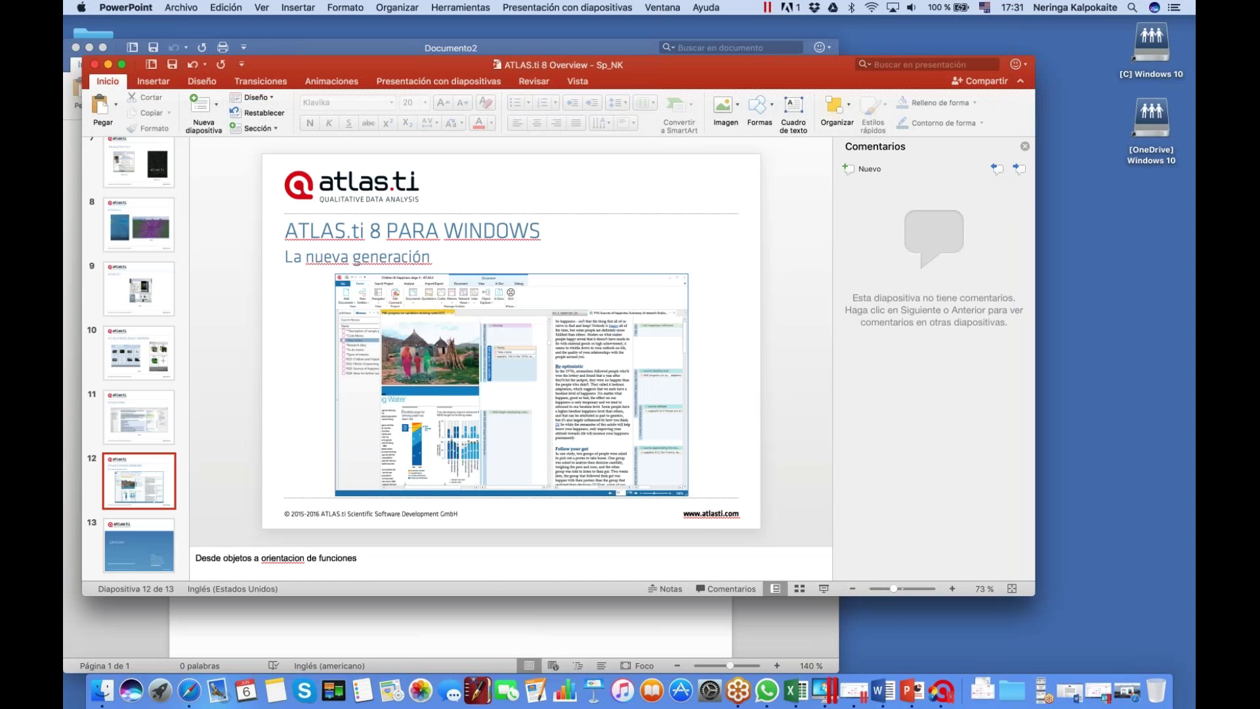
pyautogui.click(108, 63)
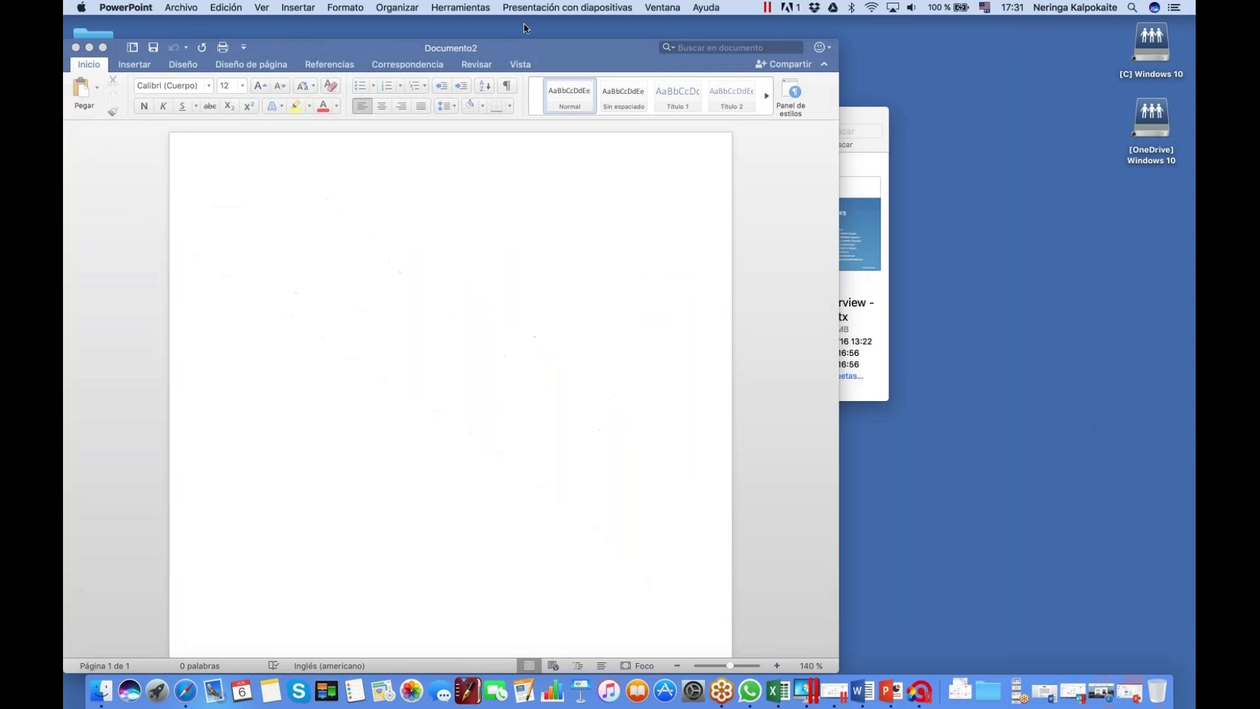
pyautogui.click(886, 152)
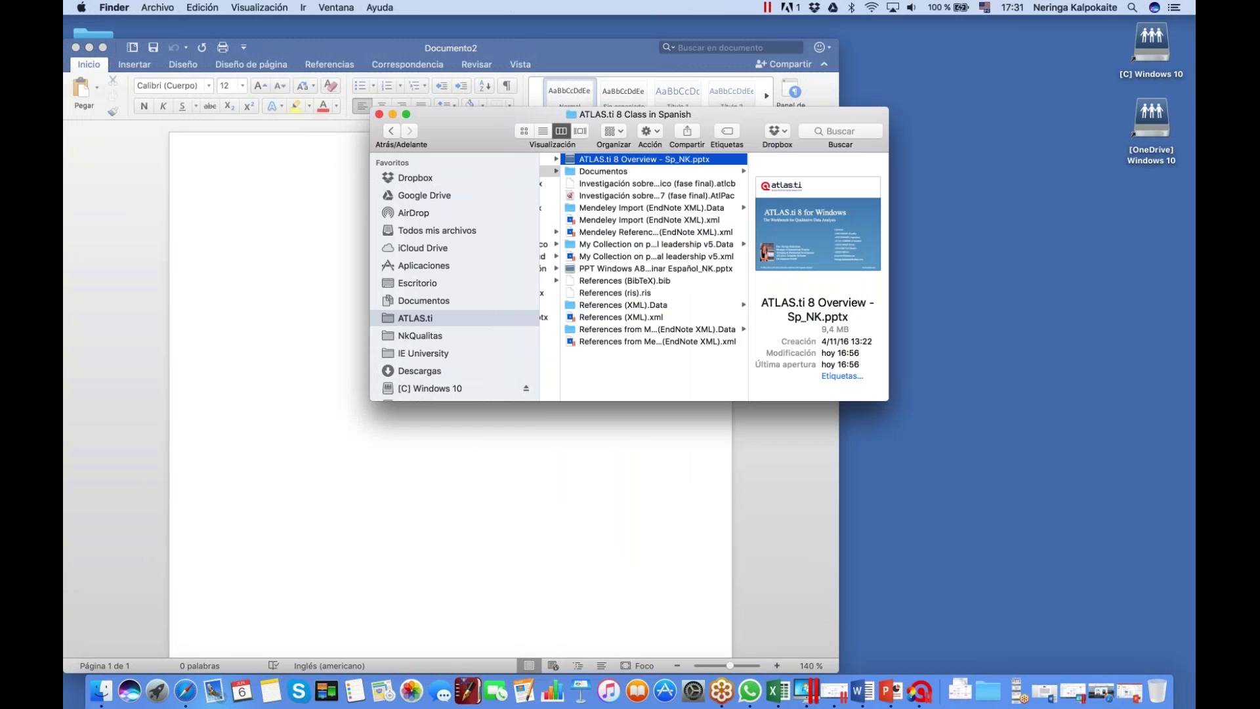
pyautogui.click(380, 114)
pyautogui.moveTo(349, 50); pyautogui.dragTo(360, 4)
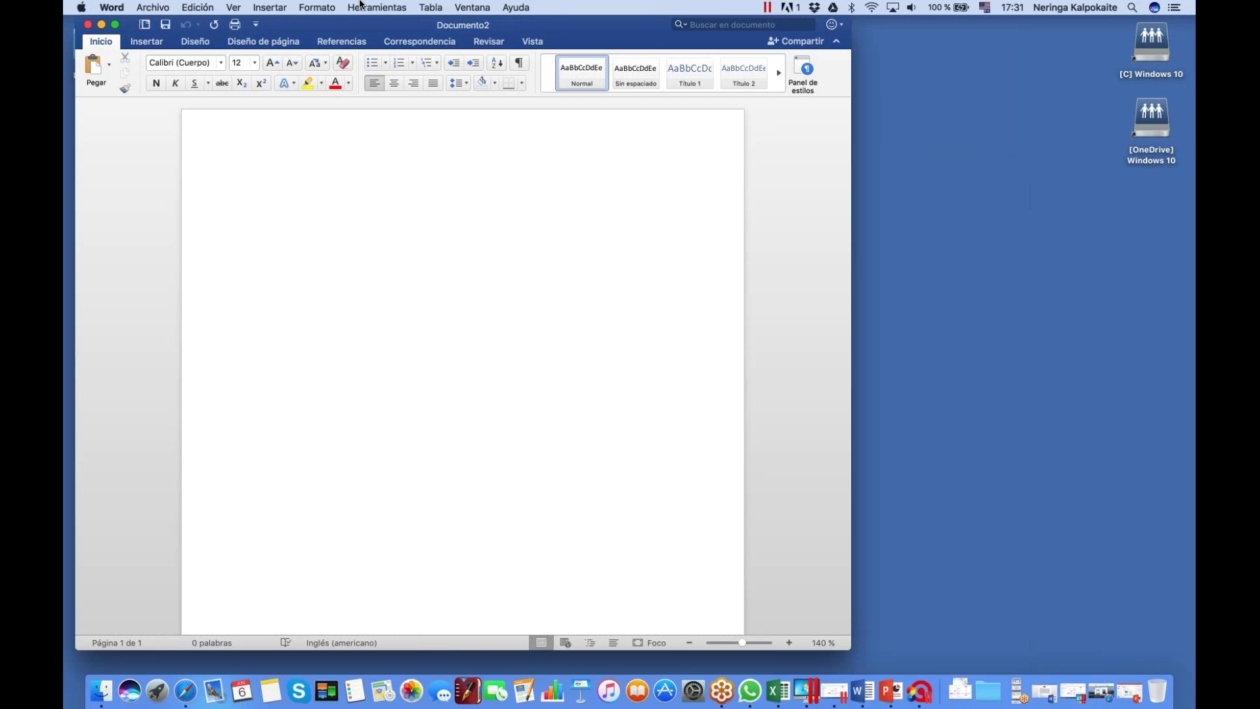
pyautogui.click(1079, 698)
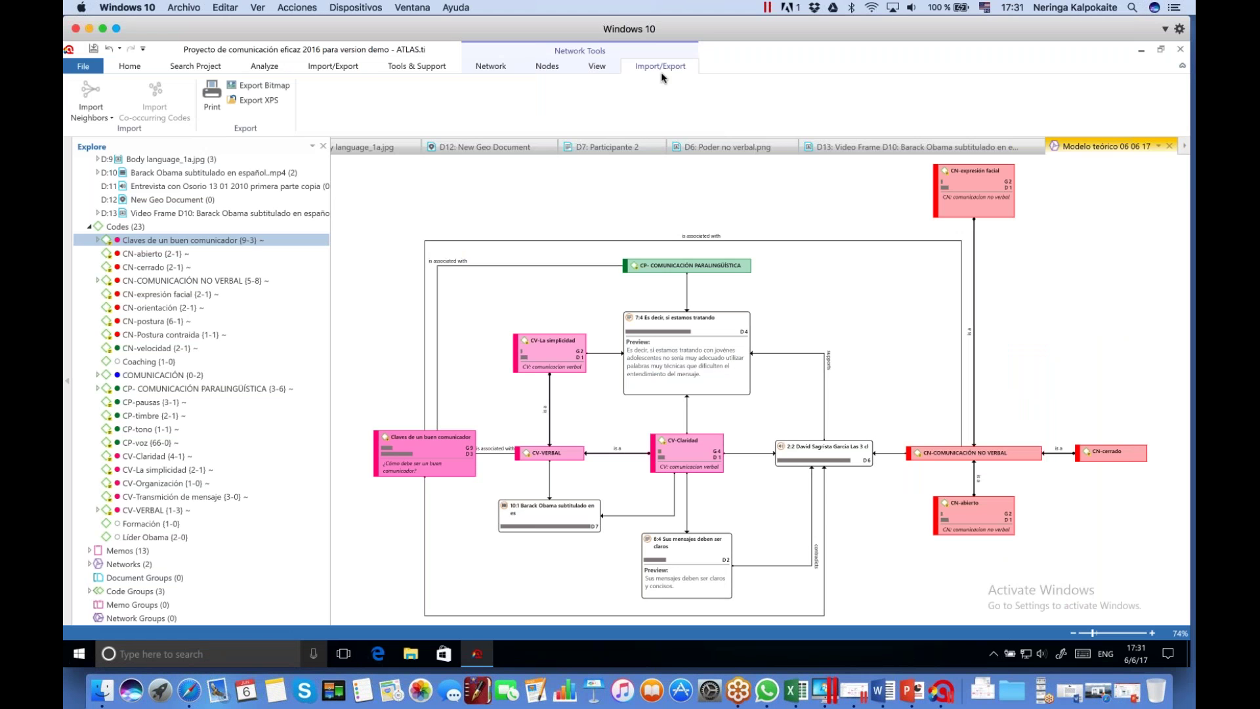
# - Export the network bitmap to the Desktop as PNG and minimize ATLAS.ti
pyautogui.click(259, 86)
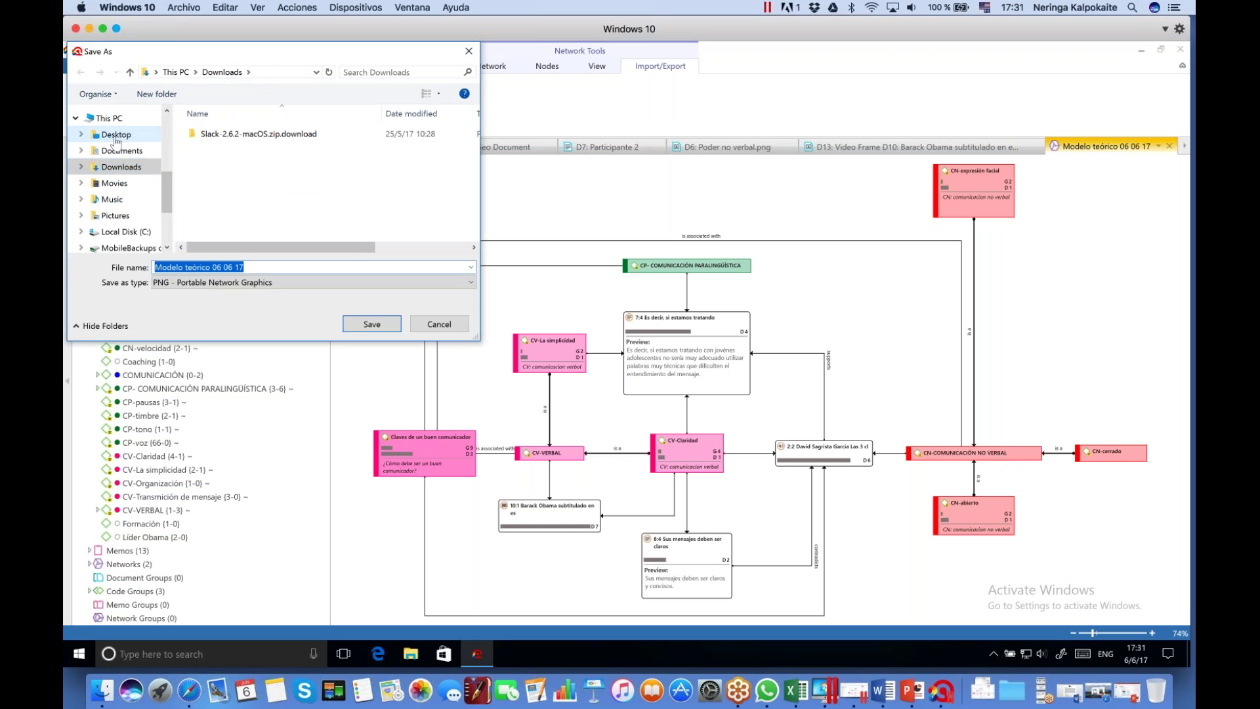
pyautogui.click(116, 134)
pyautogui.click(355, 326)
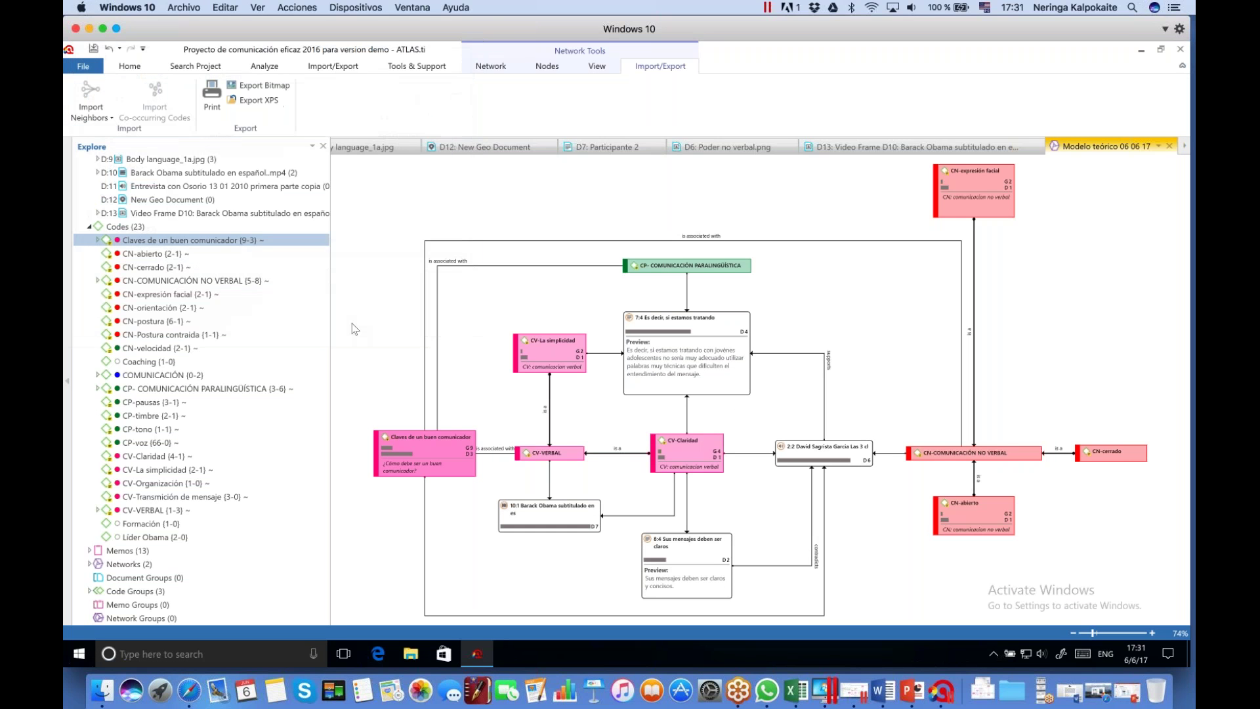
pyautogui.click(89, 29)
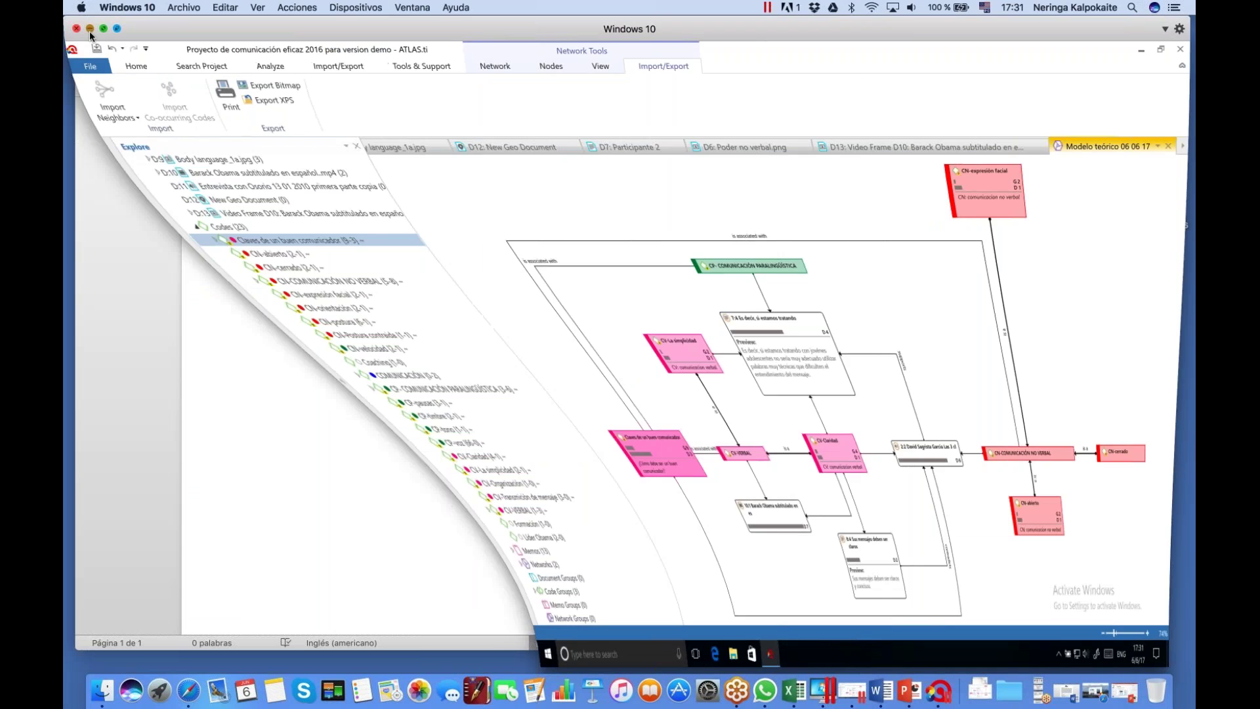
# - Drag Modelo teórico 06 06 17.png from the desktop into Documento2, shift Word right, and return to ATLAS.ti
pyautogui.moveTo(1142, 192); pyautogui.dragTo(561, 282)
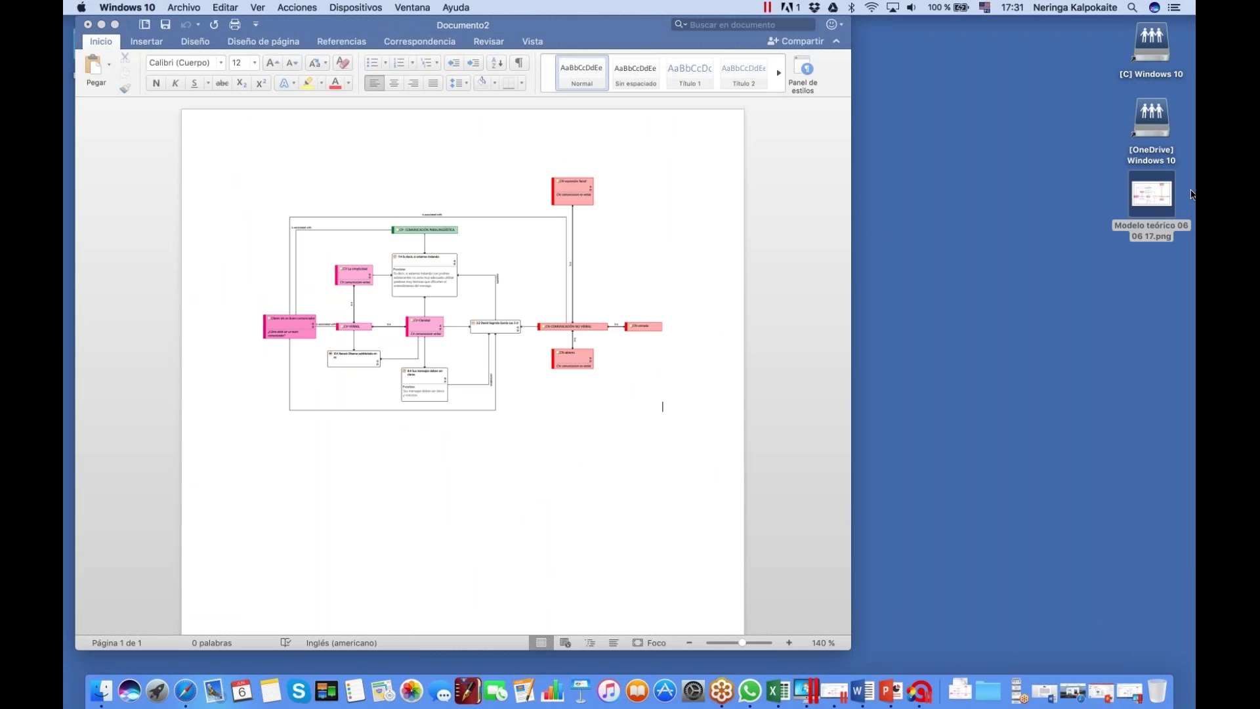
pyautogui.click(627, 20)
pyautogui.moveTo(627, 20); pyautogui.dragTo(736, 25)
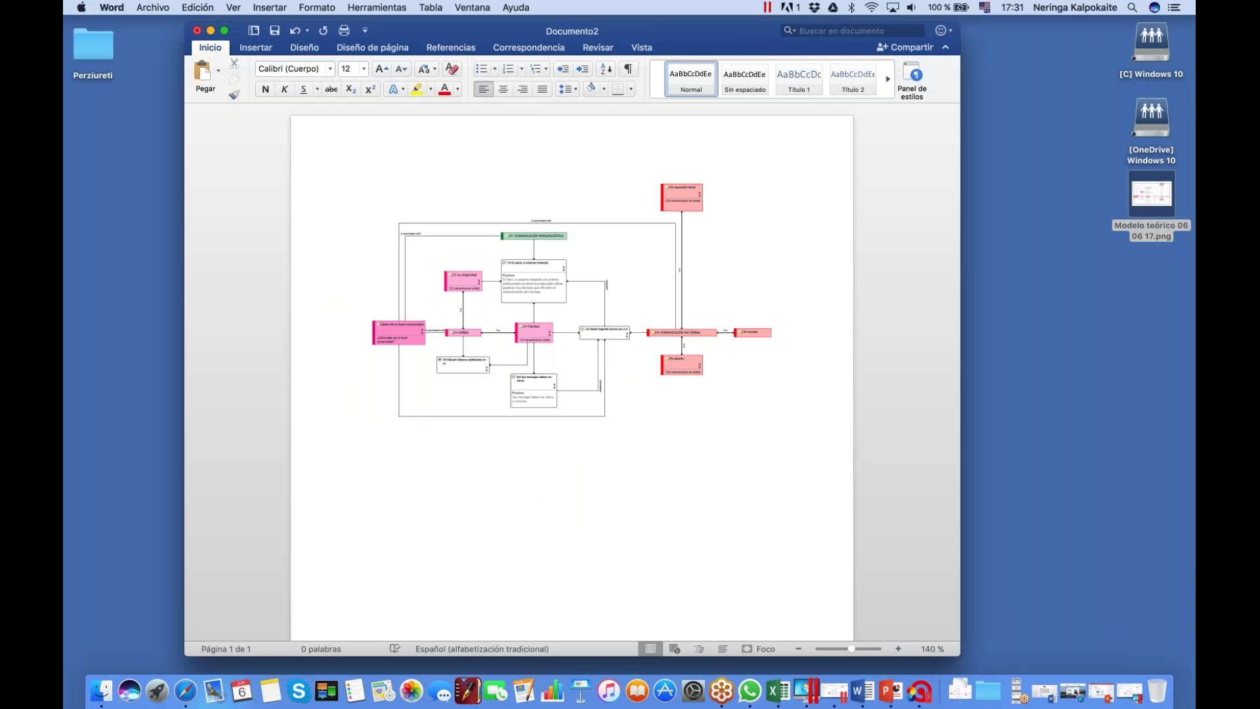
pyautogui.click(1124, 702)
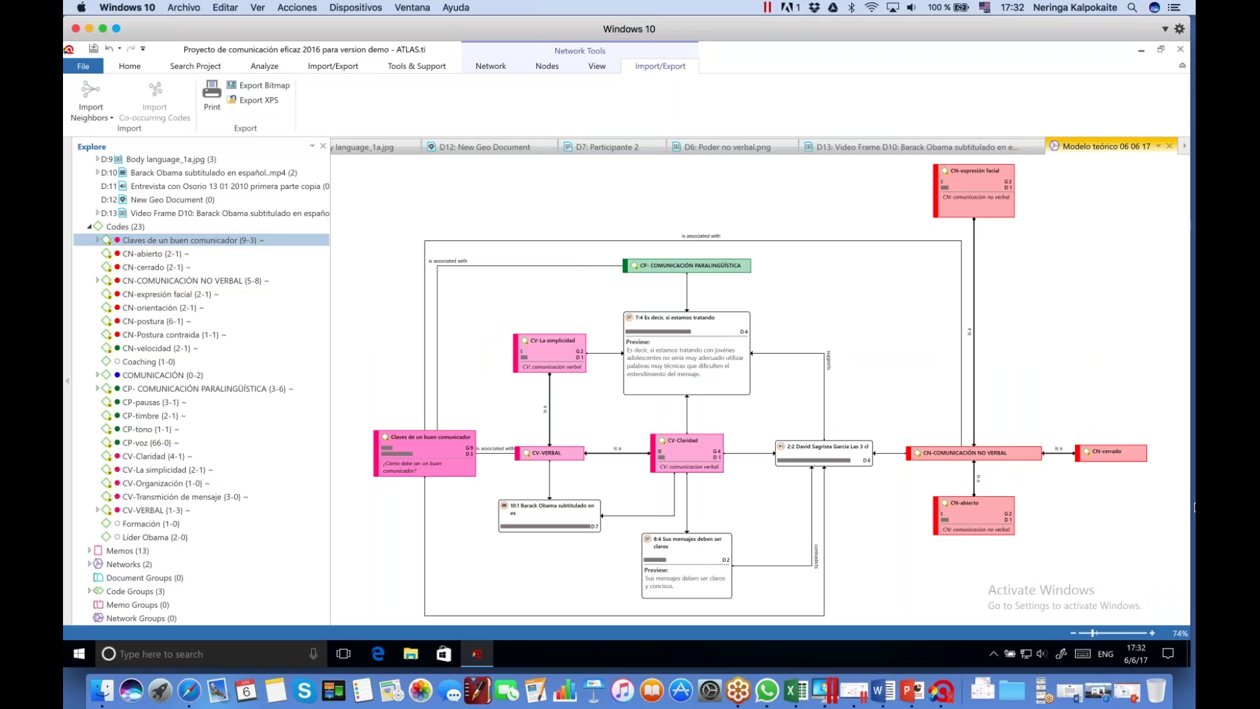
# - Close the Modelo teórico 06 06 17 network tab and open the Document Manager listing 13 documents
pyautogui.click(1170, 146)
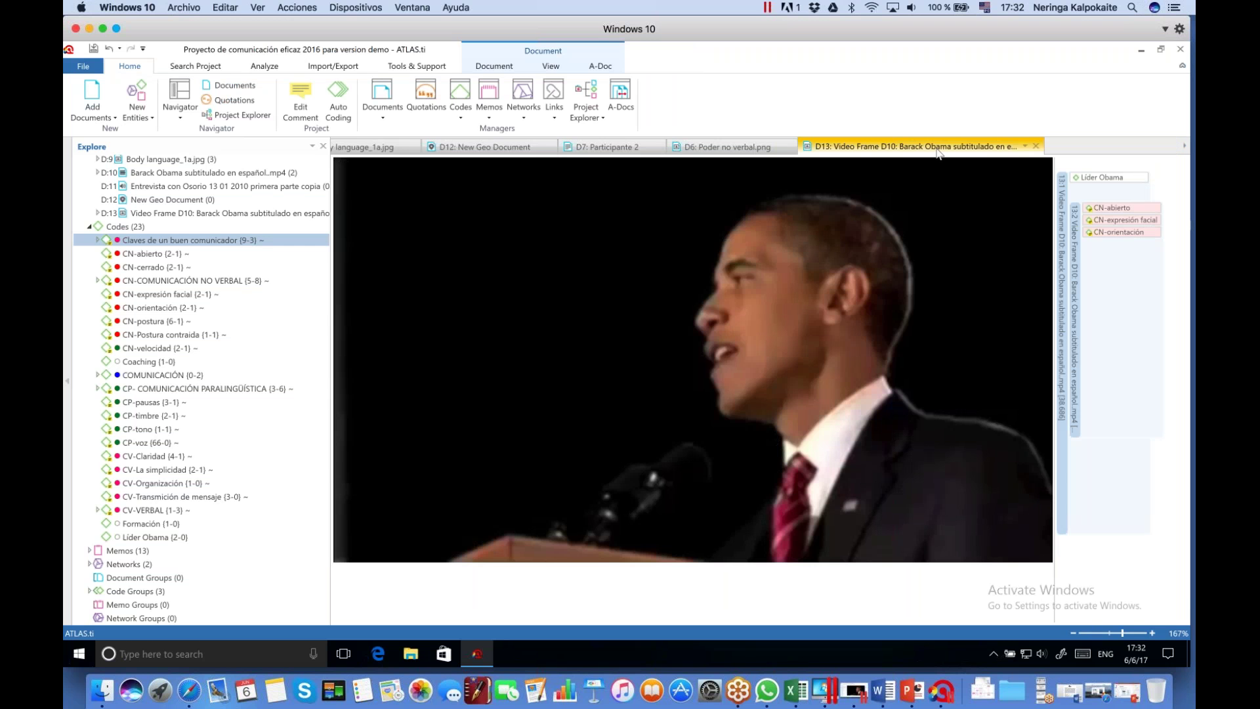
pyautogui.click(382, 94)
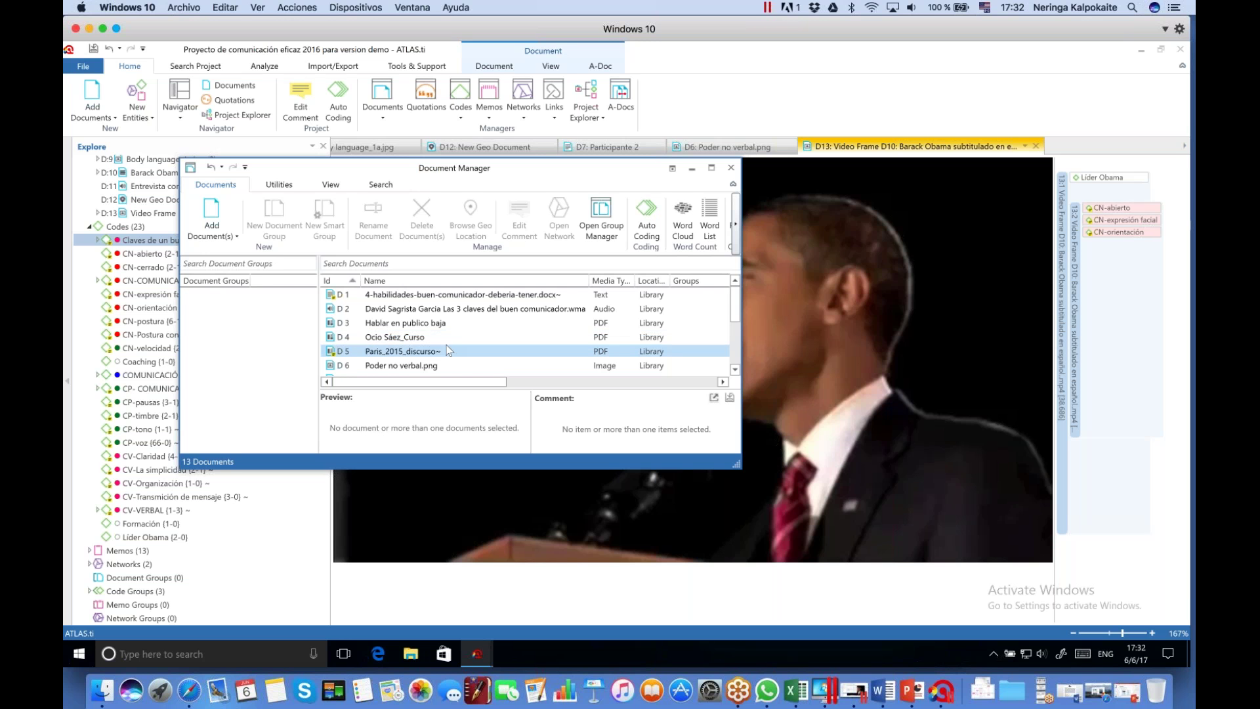
# - Create a word cloud of documents D4 Ocio Sáez_Curso and D5 Paris_2015_discurso
pyautogui.click(436, 342)
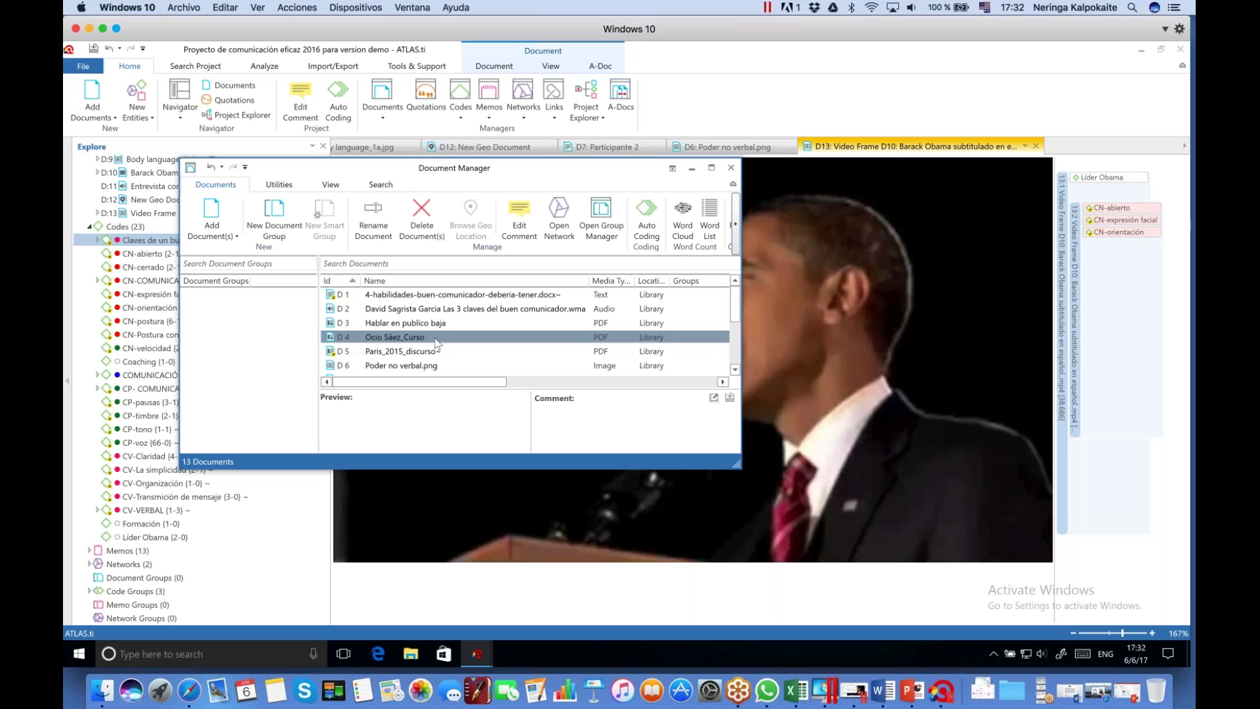
pyautogui.keyDown('shift'); pyautogui.click(437, 352); pyautogui.keyUp('shift')
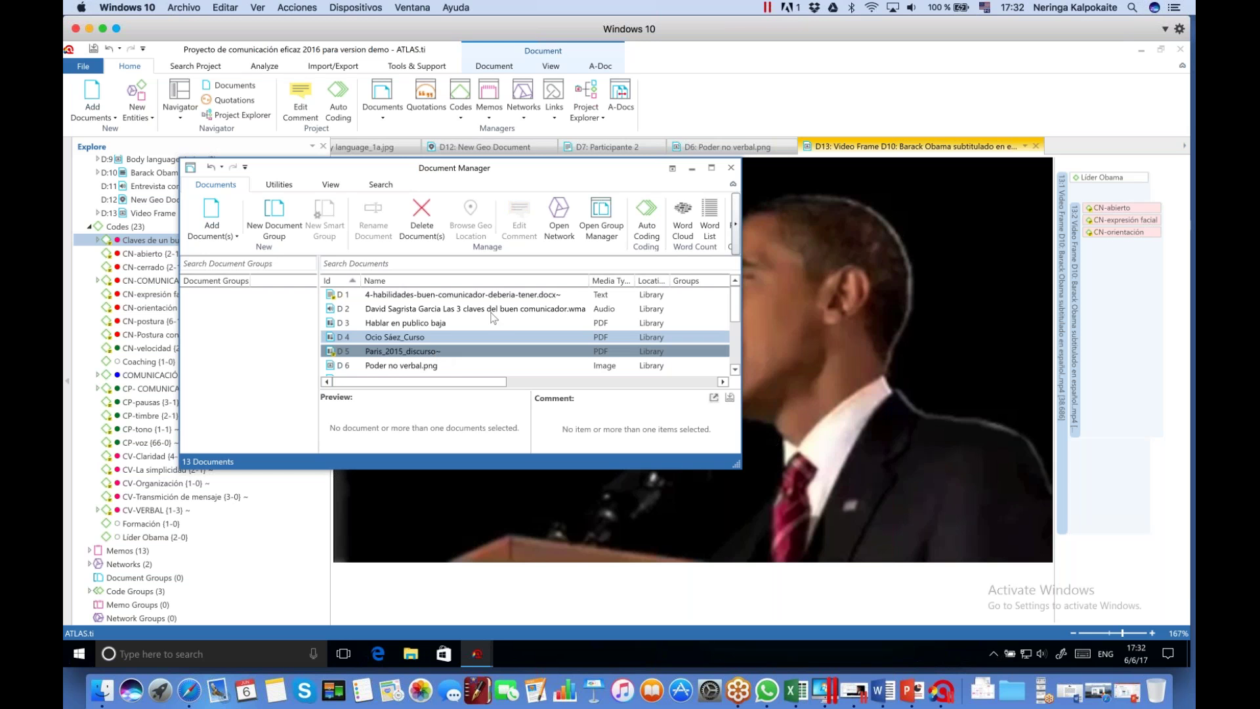
pyautogui.click(683, 227)
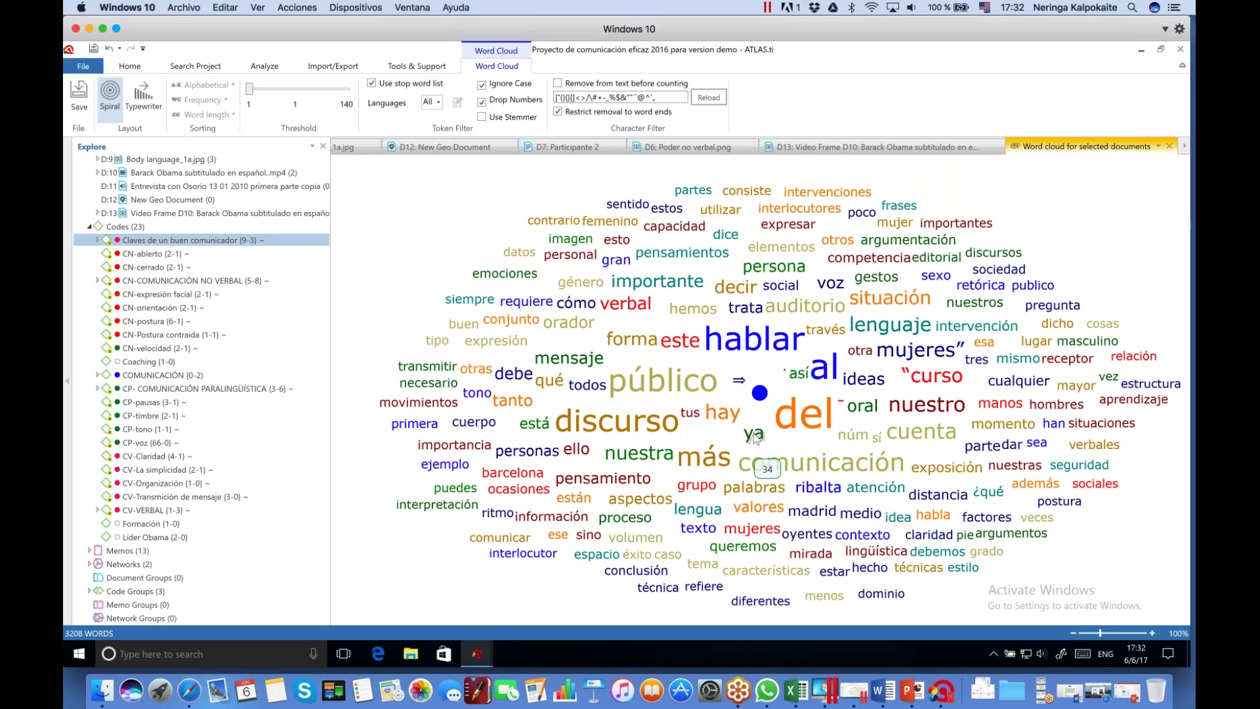
pyautogui.click(145, 101)
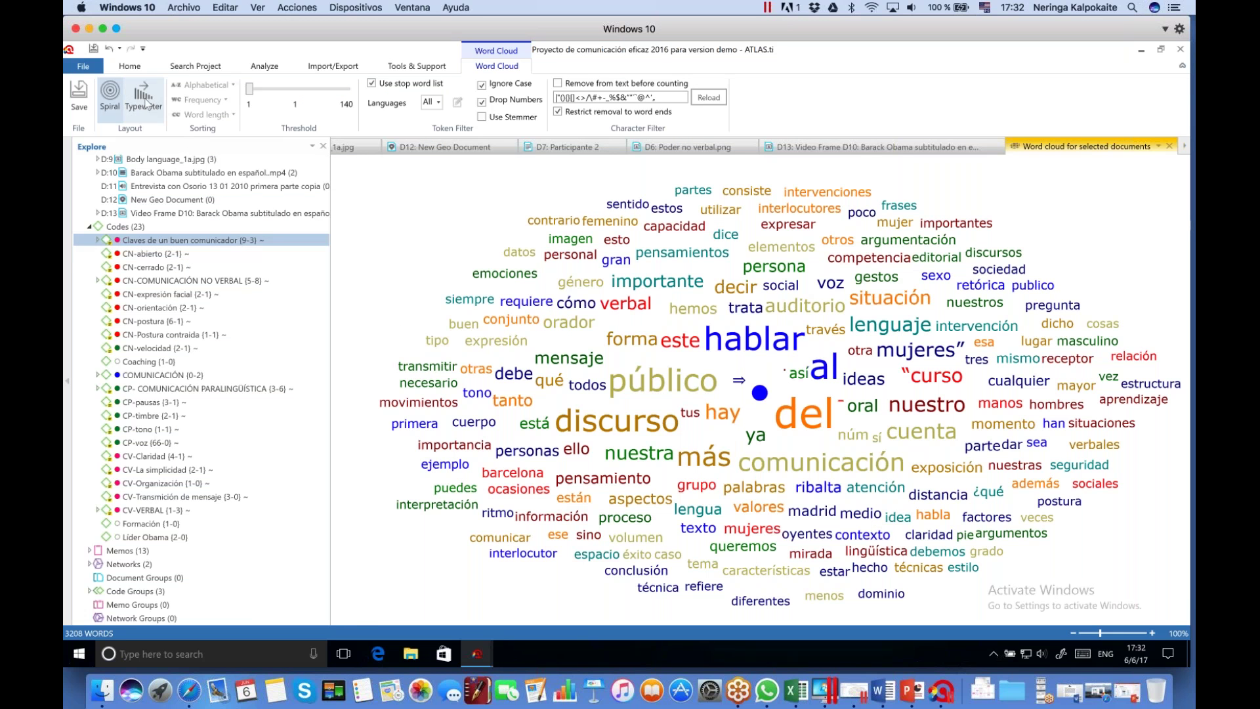
pyautogui.click(109, 99)
pyautogui.moveTo(652, 392)
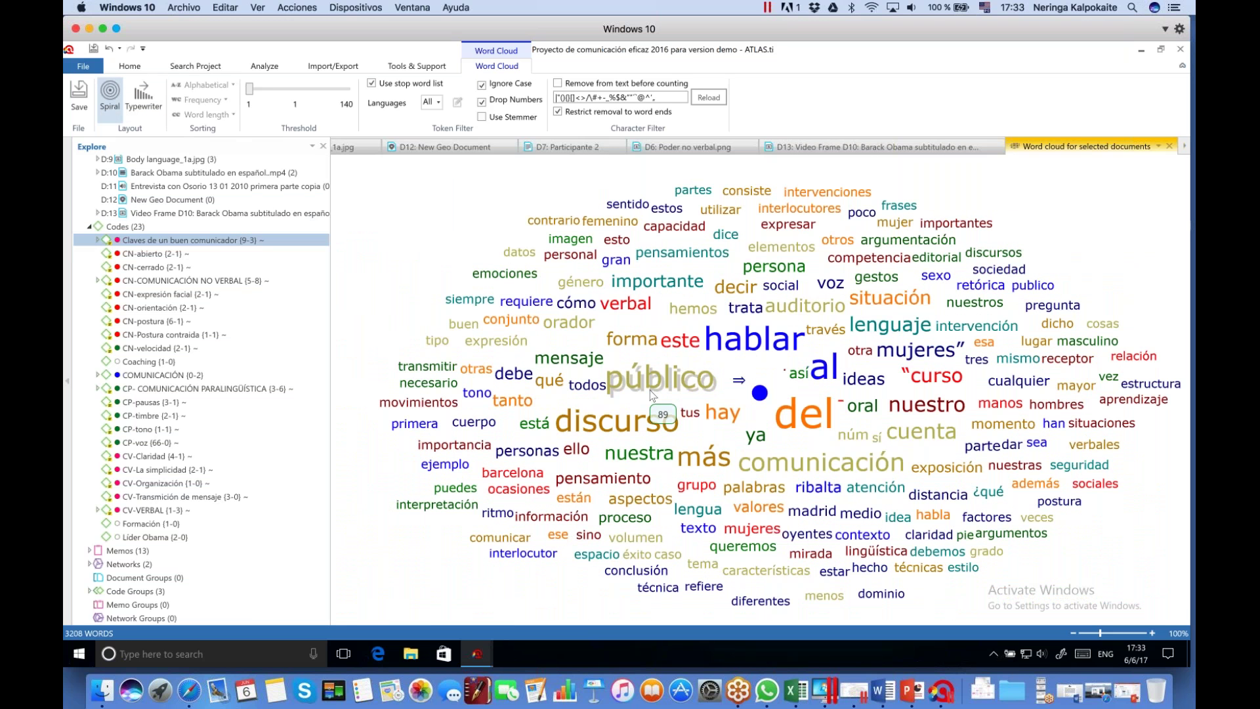
pyautogui.moveTo(769, 348)
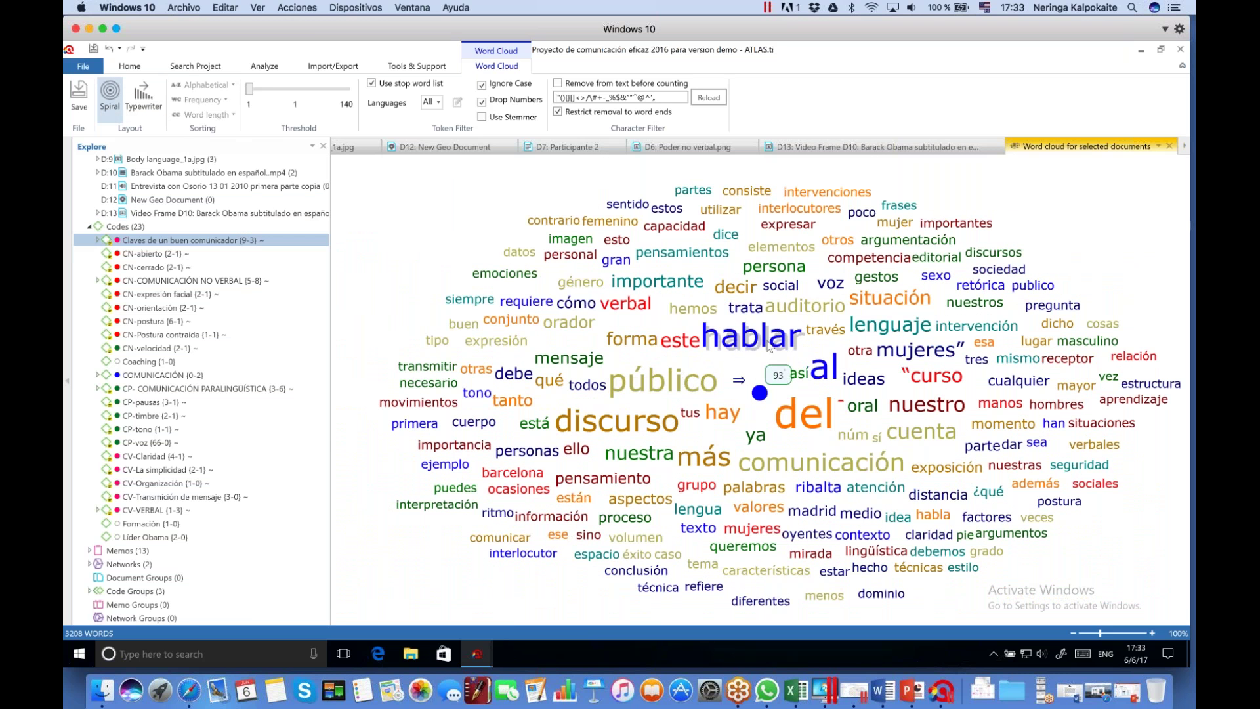
pyautogui.moveTo(632, 434)
pyautogui.moveTo(801, 462)
pyautogui.moveTo(927, 351)
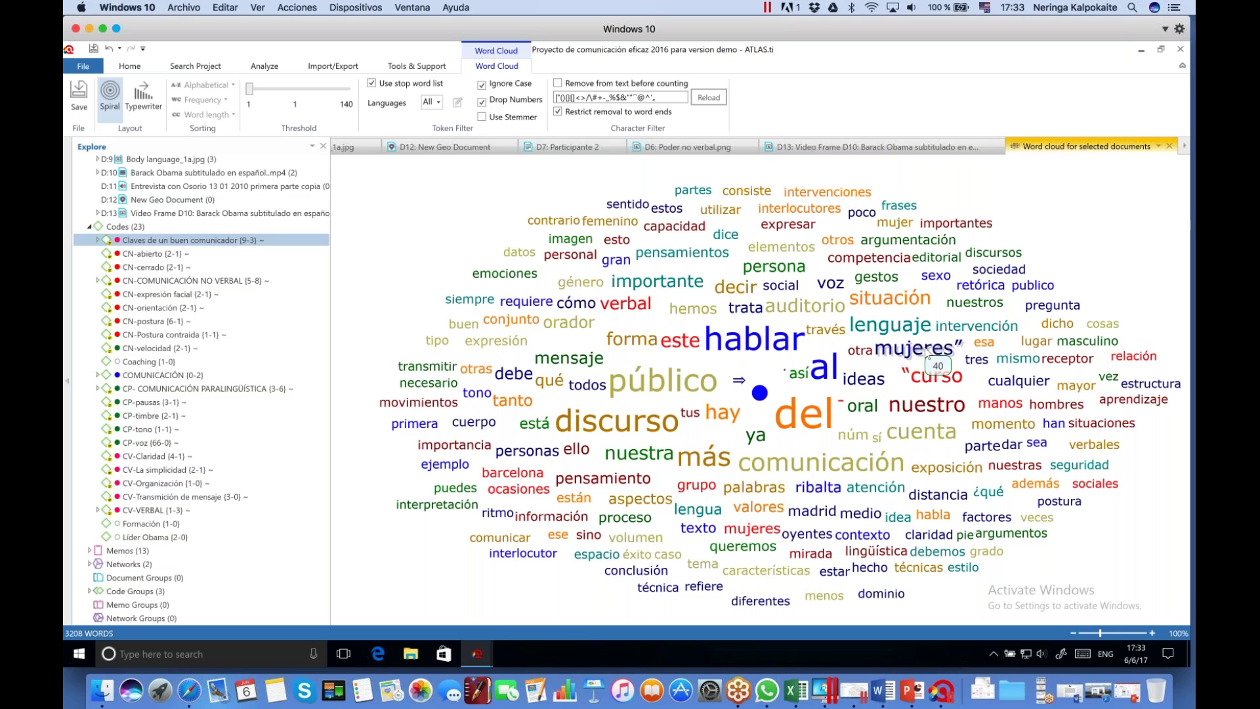
pyautogui.moveTo(698, 192)
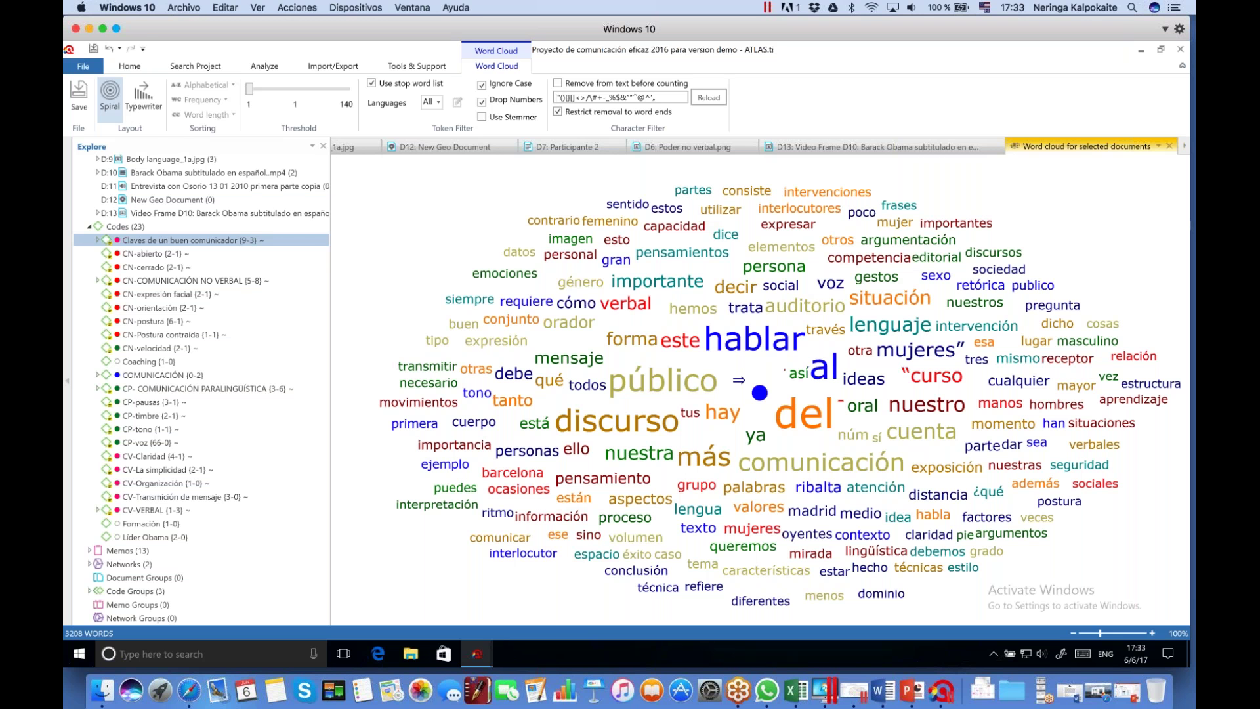
pyautogui.click(140, 66)
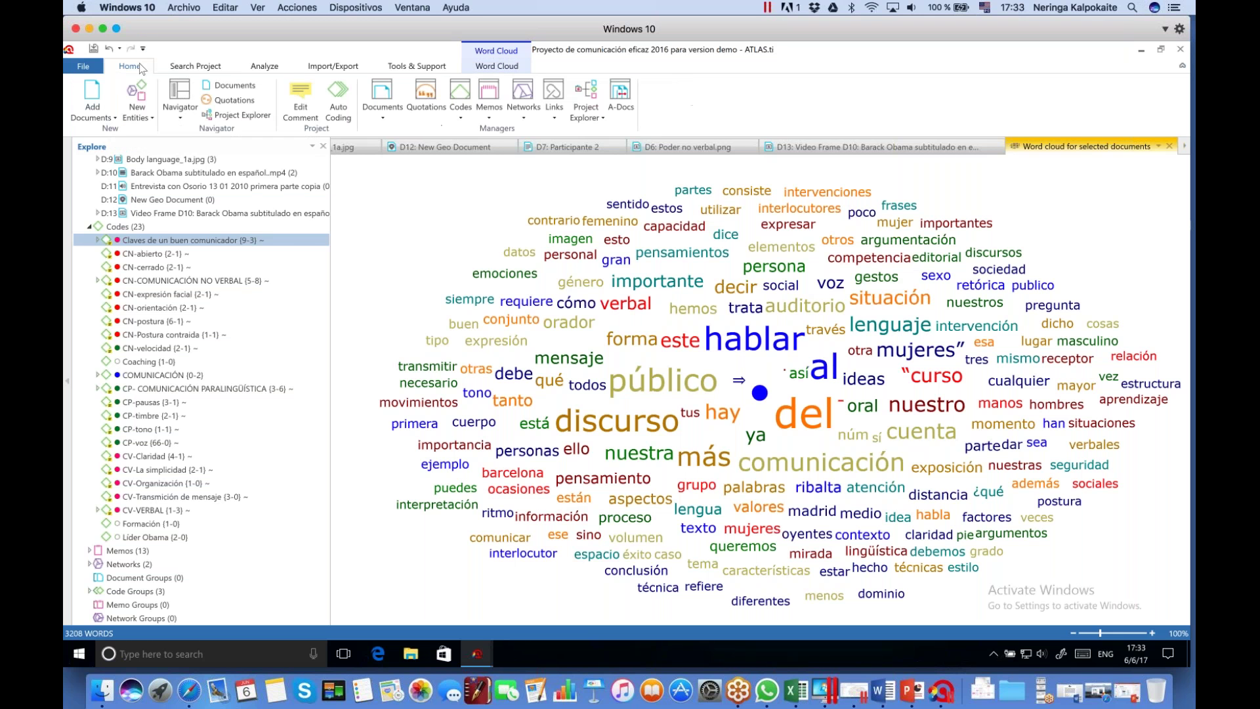
# - From the Code Manager, generate a word cloud for the quotations coded CP-voz
pyautogui.click(471, 92)
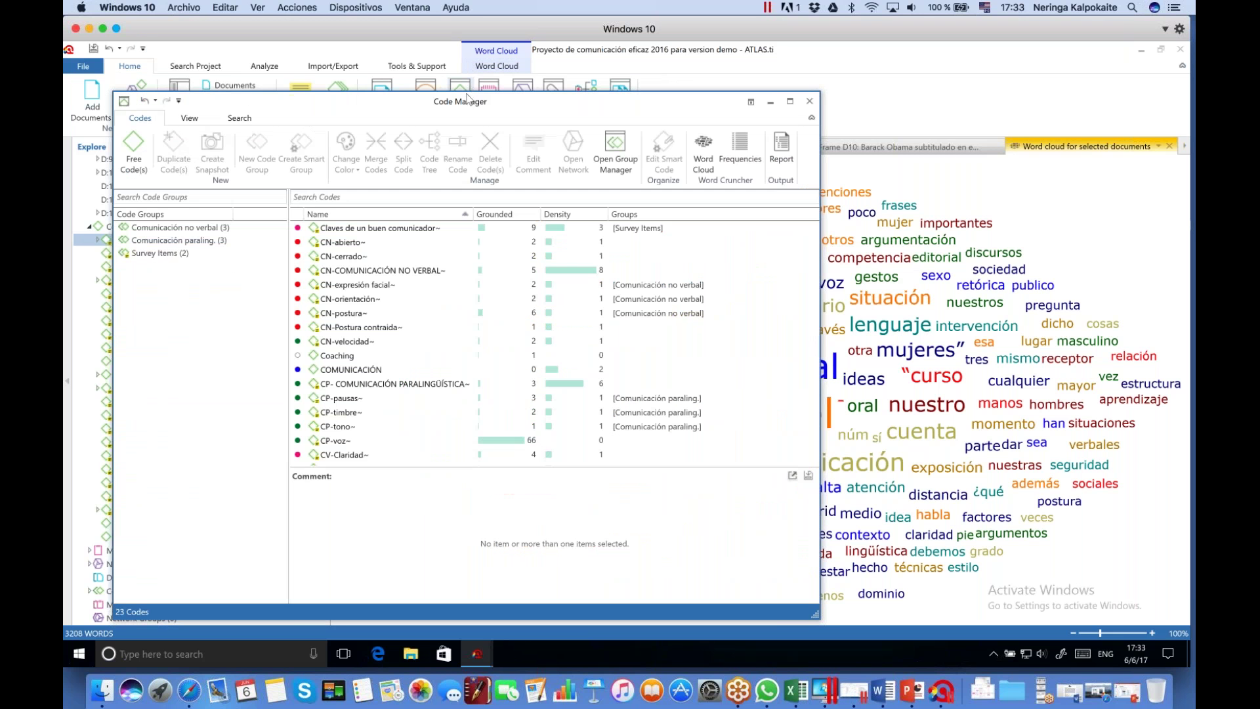
pyautogui.moveTo(515, 105); pyautogui.dragTo(650, 113)
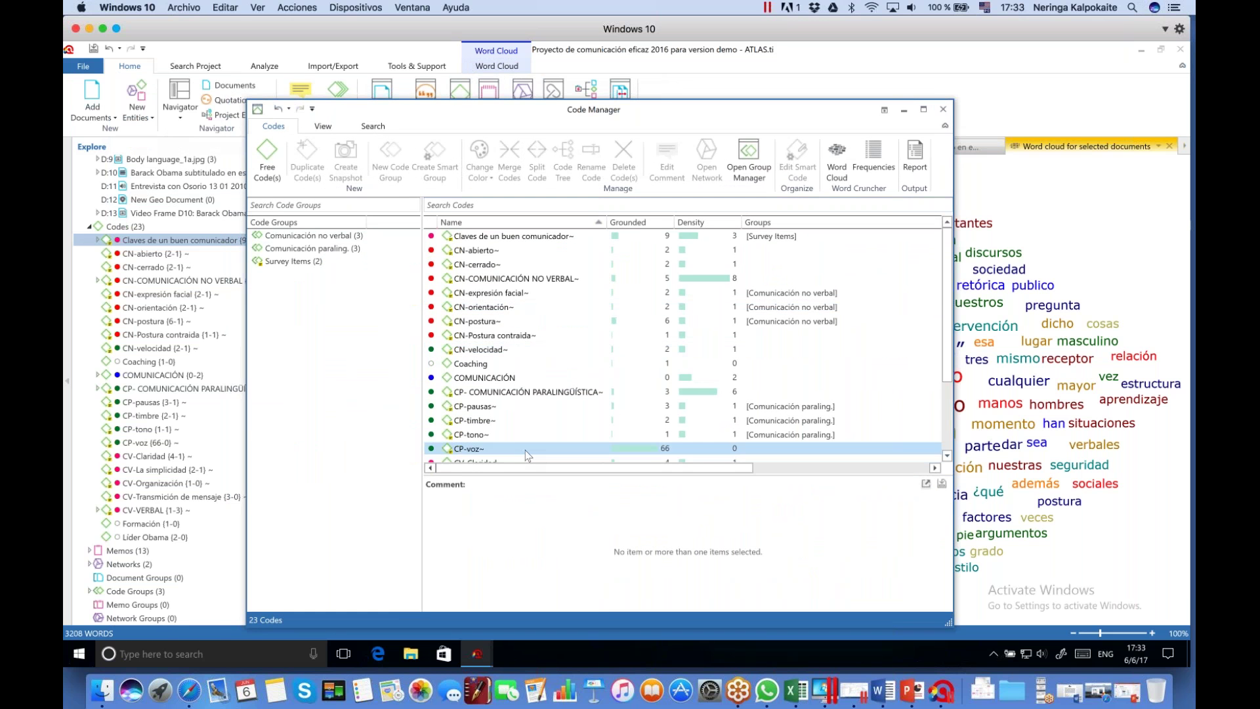
pyautogui.click(528, 452)
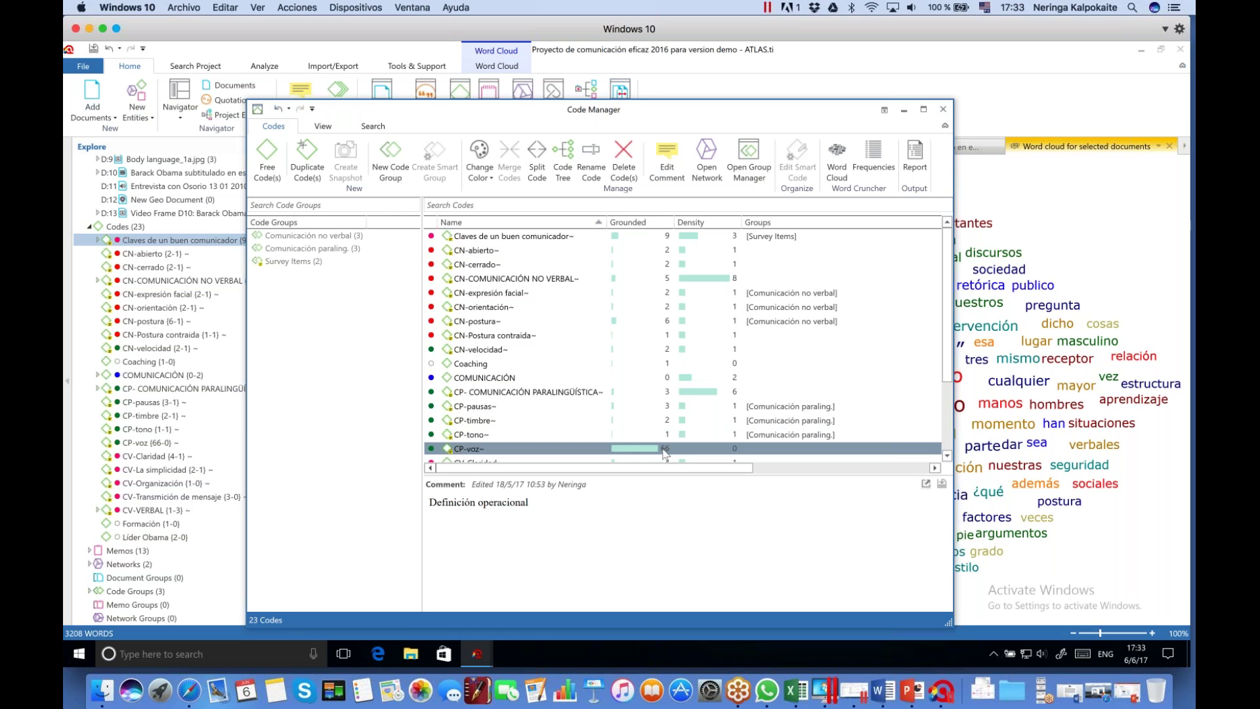
pyautogui.click(837, 156)
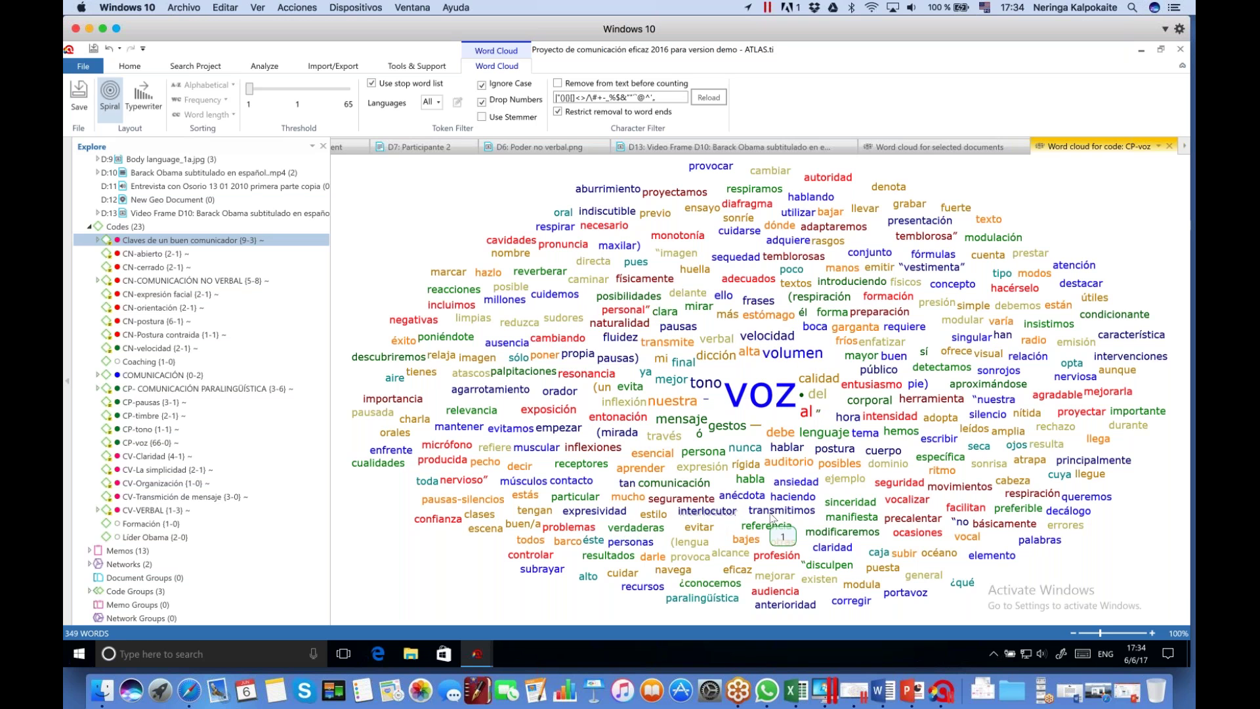
# - Move the D4/D5 word cloud into a new left tab group beside CP-voz and widen it slightly
pyautogui.click(1013, 147)
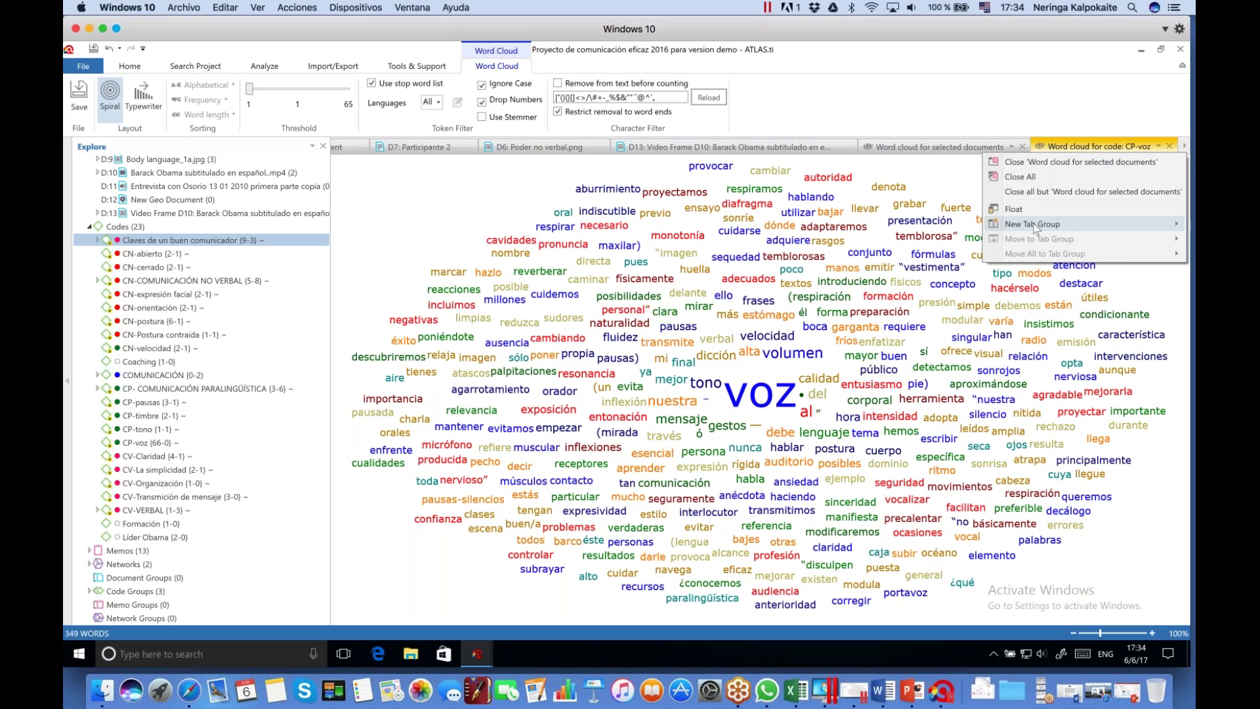
pyautogui.moveTo(1036, 228)
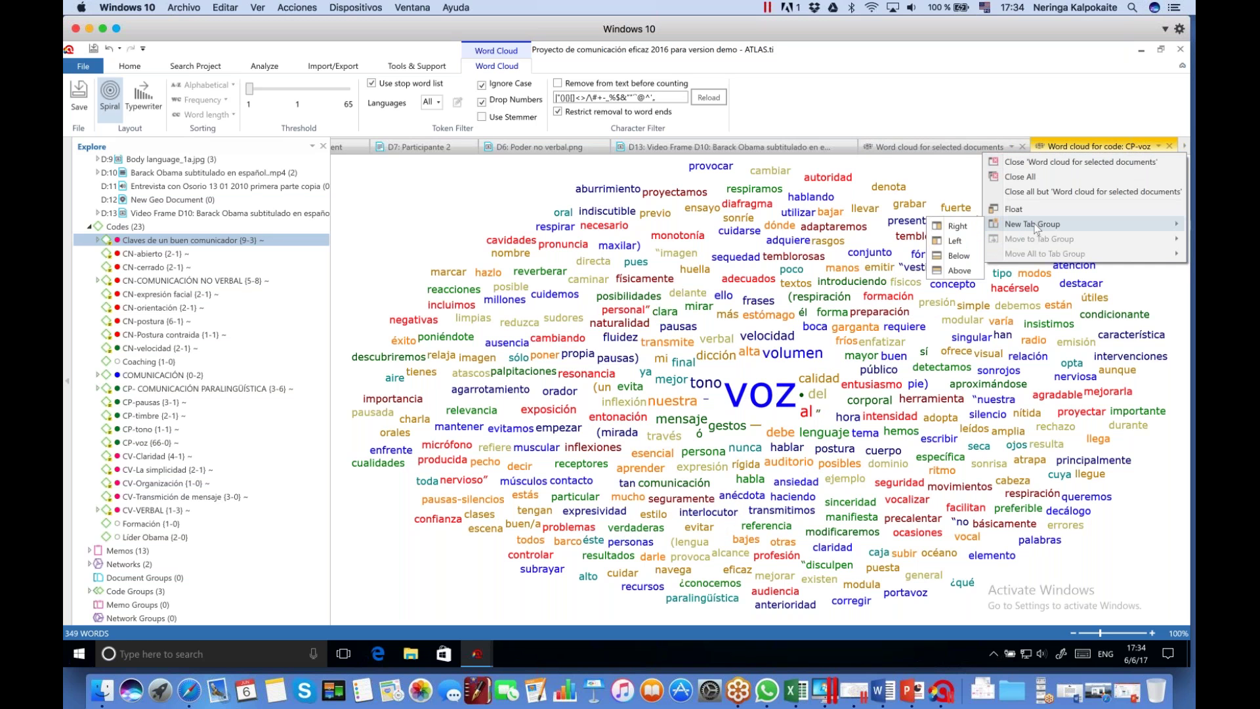
pyautogui.click(957, 241)
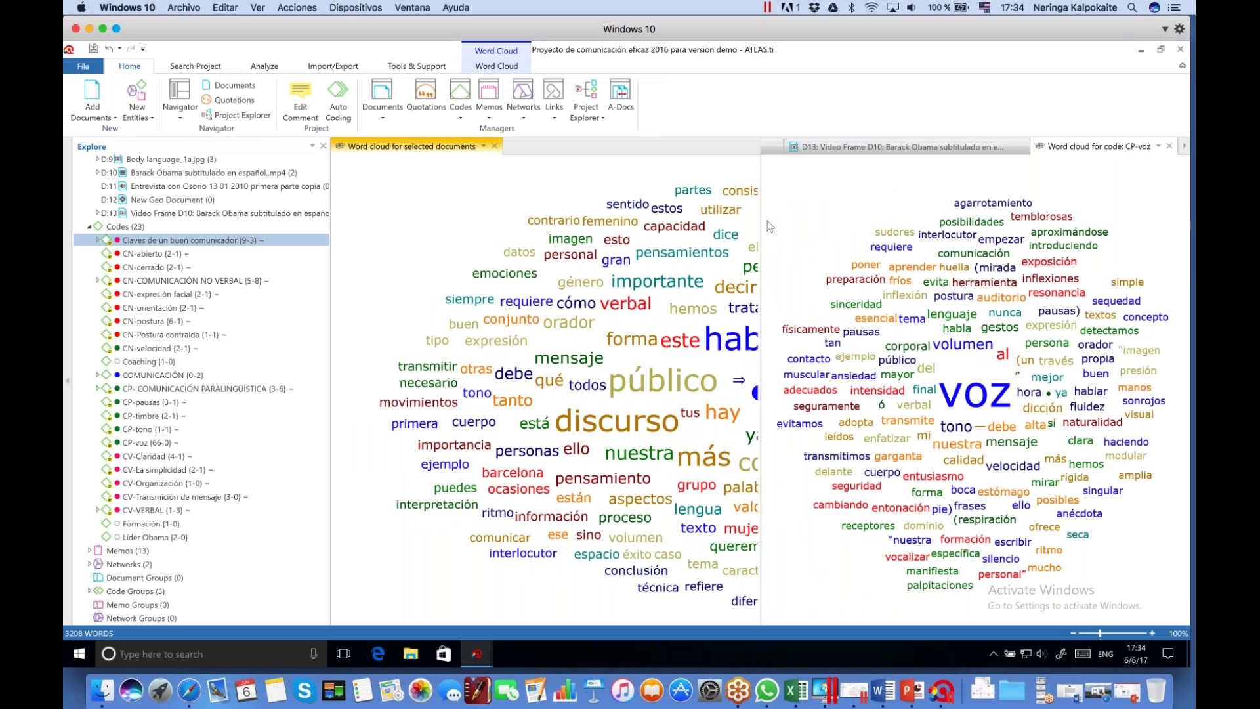
pyautogui.moveTo(761, 222); pyautogui.dragTo(788, 220)
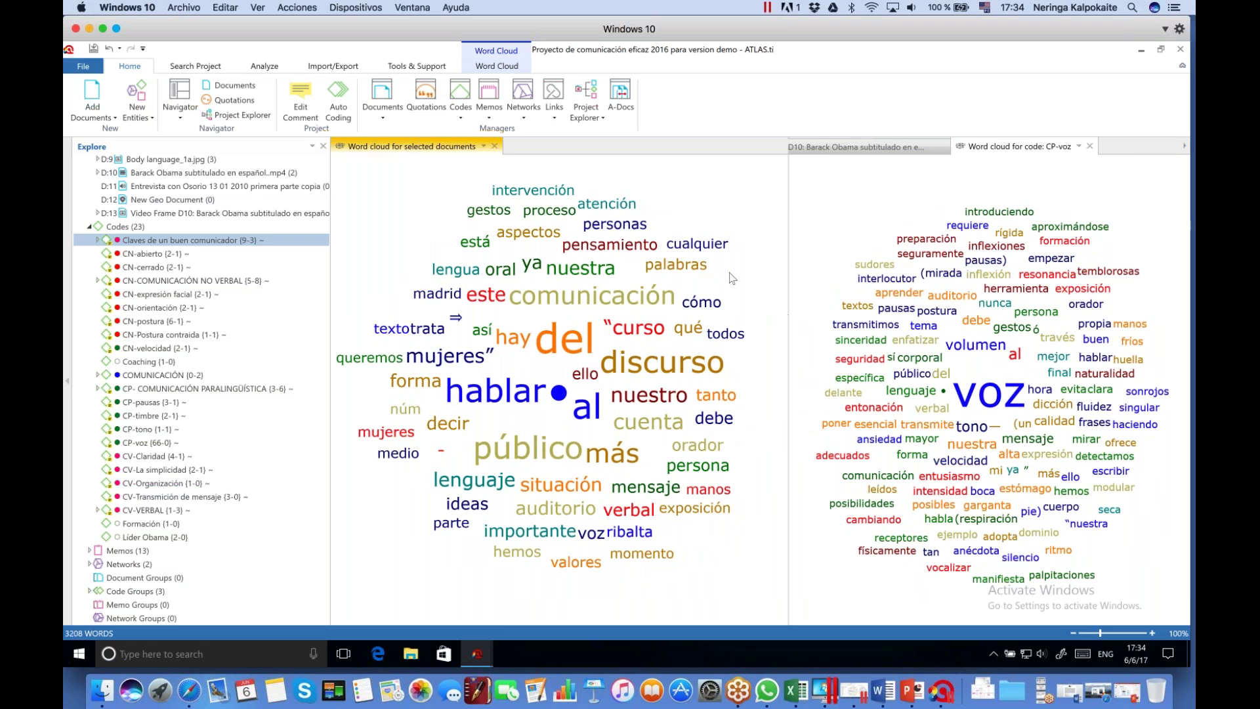
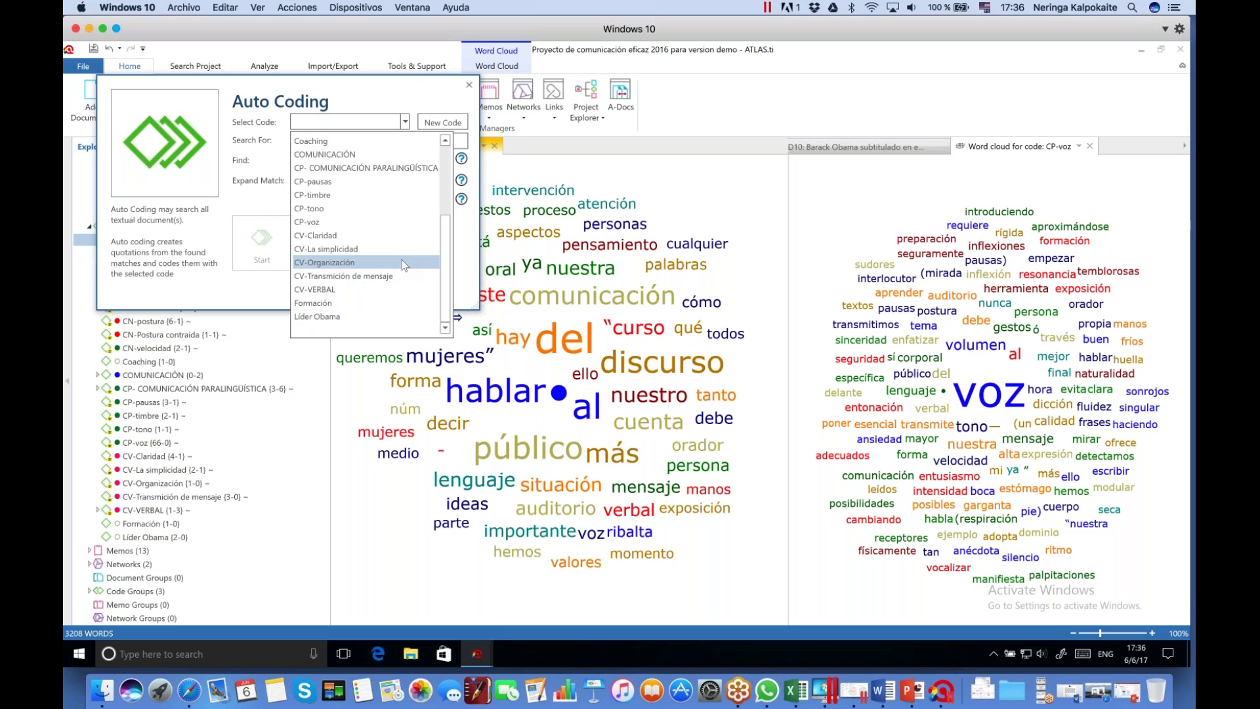
# - Create a new code named 'Hablar en público'
pyautogui.press('Up')
pyautogui.press('Up')
pyautogui.press('Up')
pyautogui.press('Up')
pyautogui.press('Up')
pyautogui.press('Up')
pyautogui.press('Up')
pyautogui.press('Up')
pyautogui.press('Up')
pyautogui.press('Up')
pyautogui.press('Up')
pyautogui.press('Up')
pyautogui.press('Up')
pyautogui.press('Up')
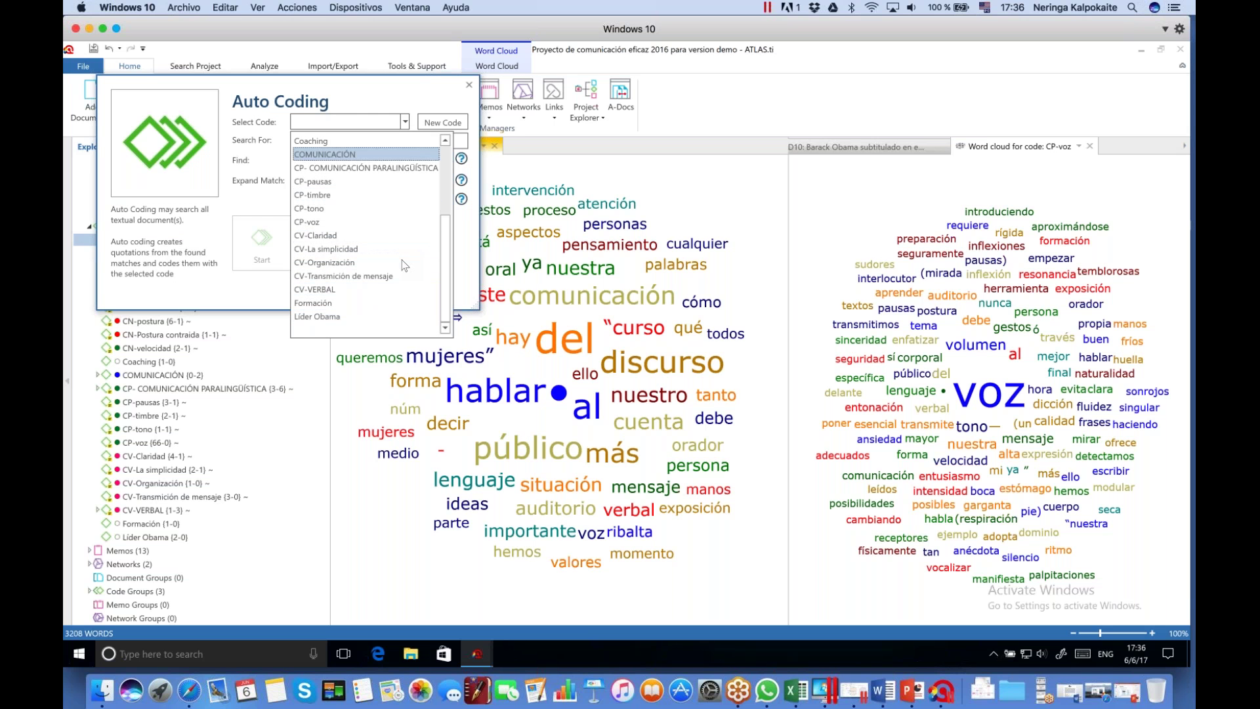
pyautogui.press('Up')
pyautogui.press('Up')
pyautogui.press('Up')
pyautogui.press('Up')
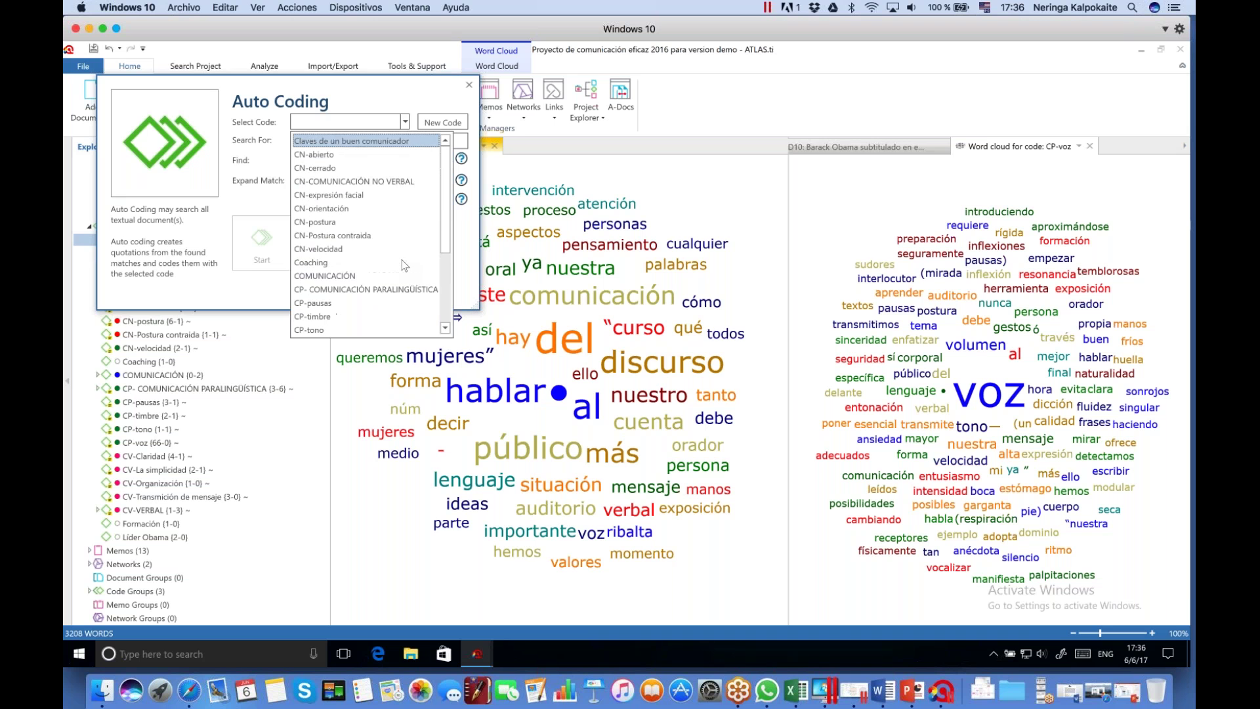
pyautogui.click(455, 122)
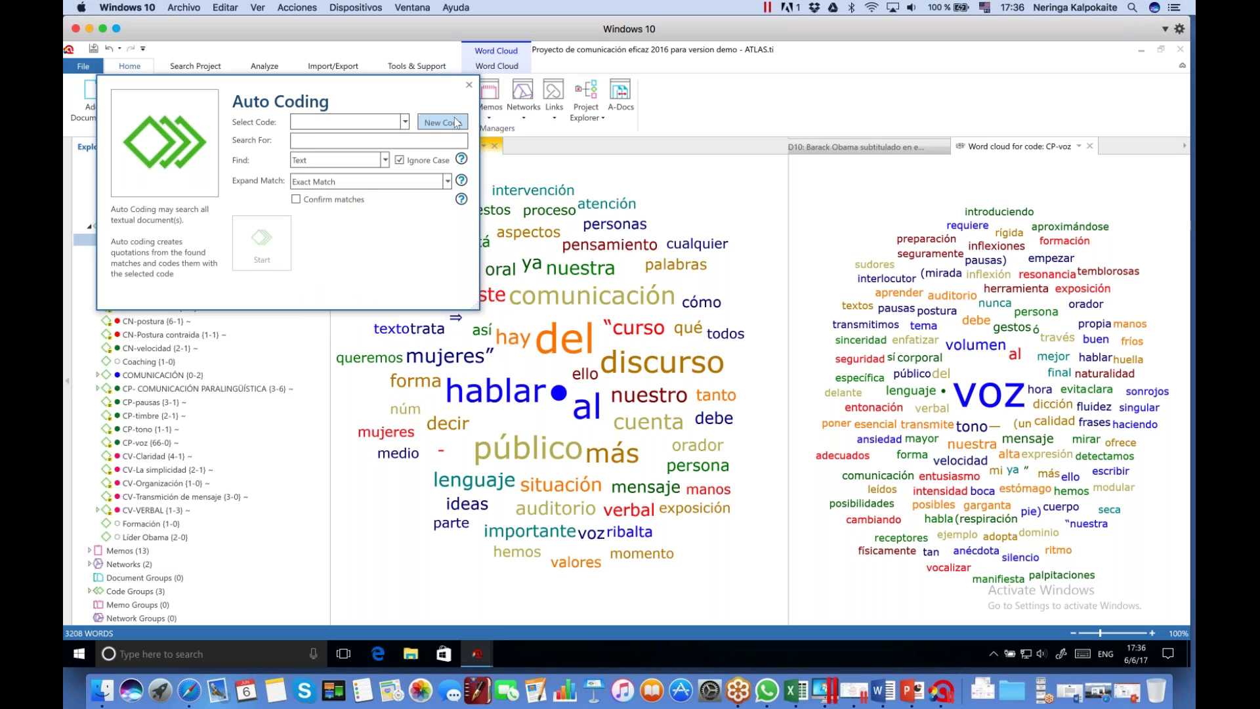
pyautogui.click(455, 122)
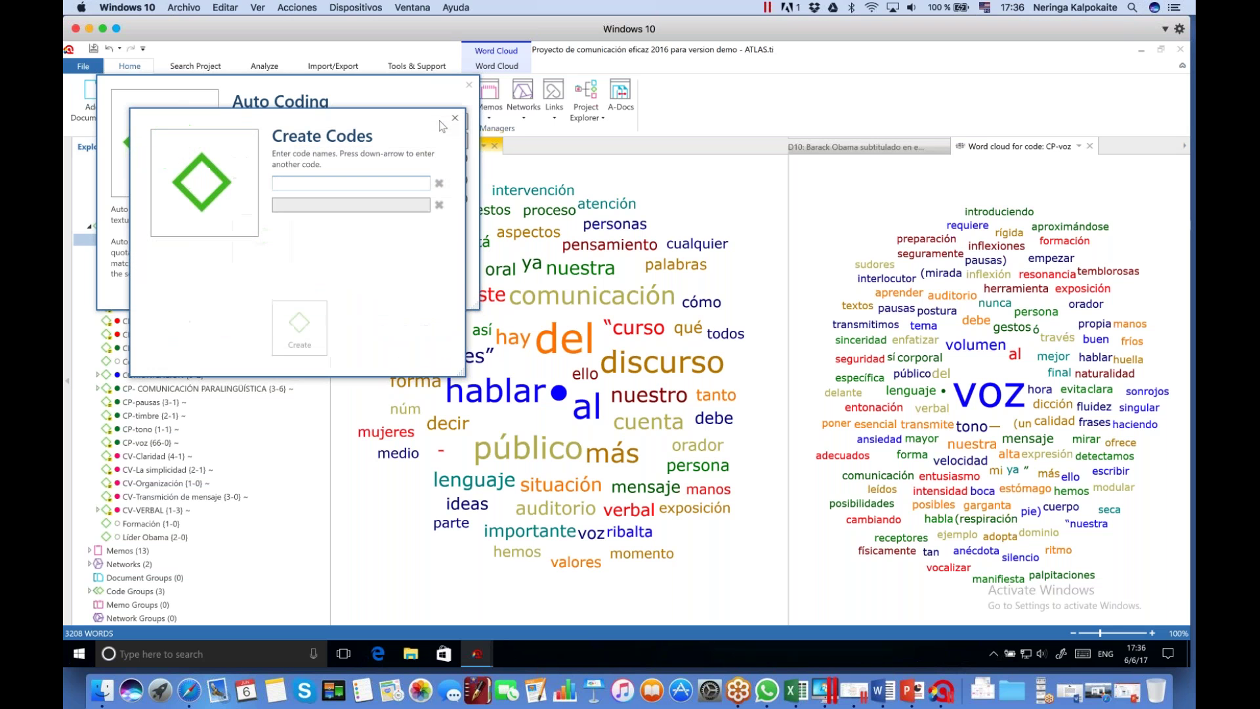
pyautogui.write('Hablar ')
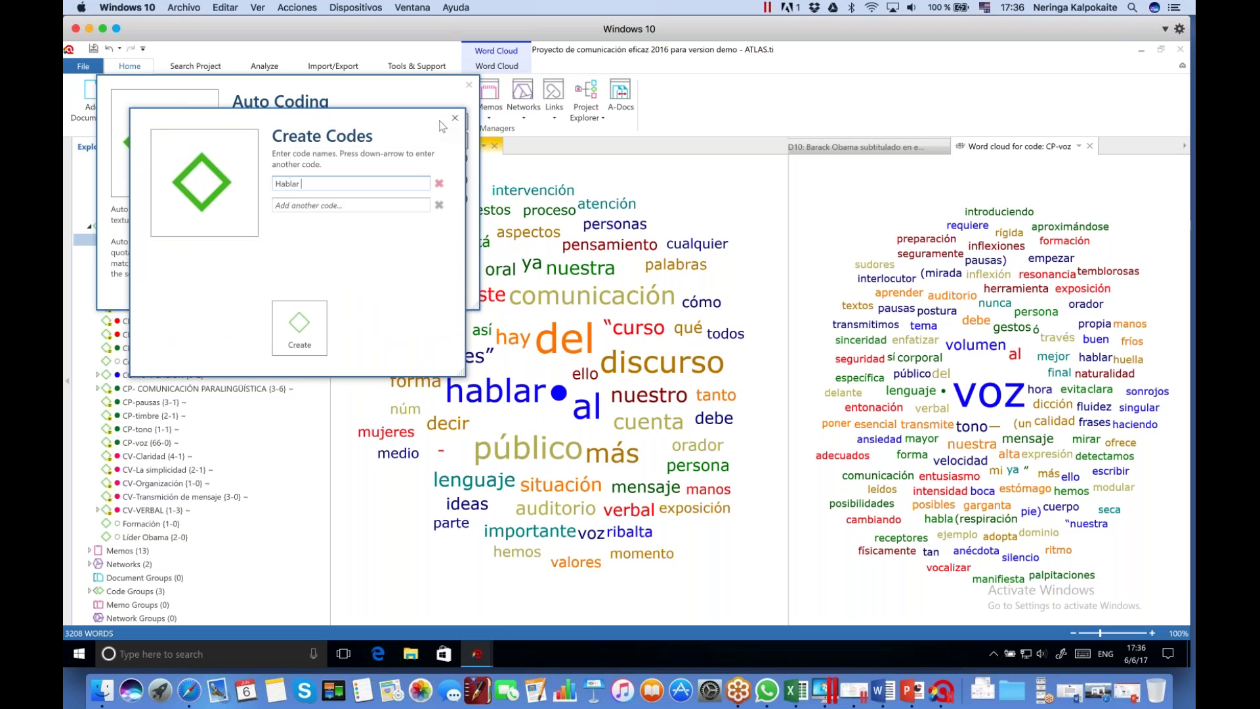
pyautogui.write('en público')
pyautogui.press('Return')
# - Close the empty new-code form and enter 'hablar' as the auto-coding search term
pyautogui.click(442, 125)
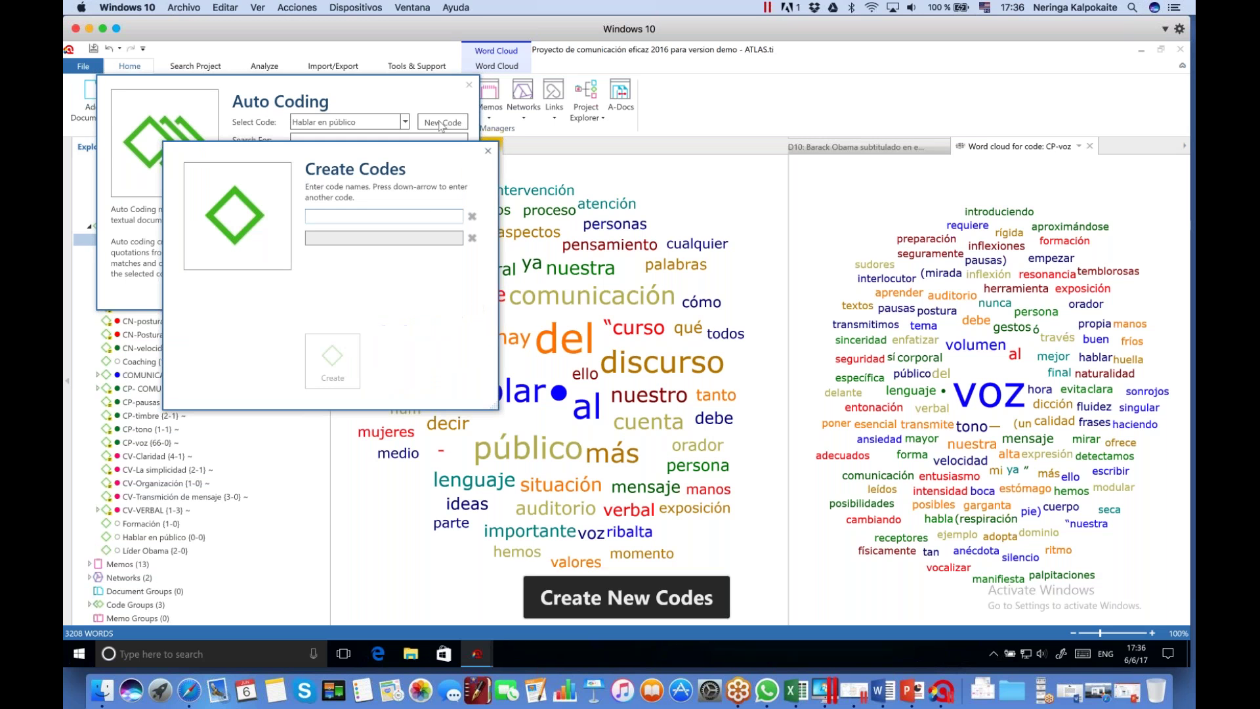
pyautogui.click(488, 151)
pyautogui.click(297, 142)
pyautogui.write('hablar')
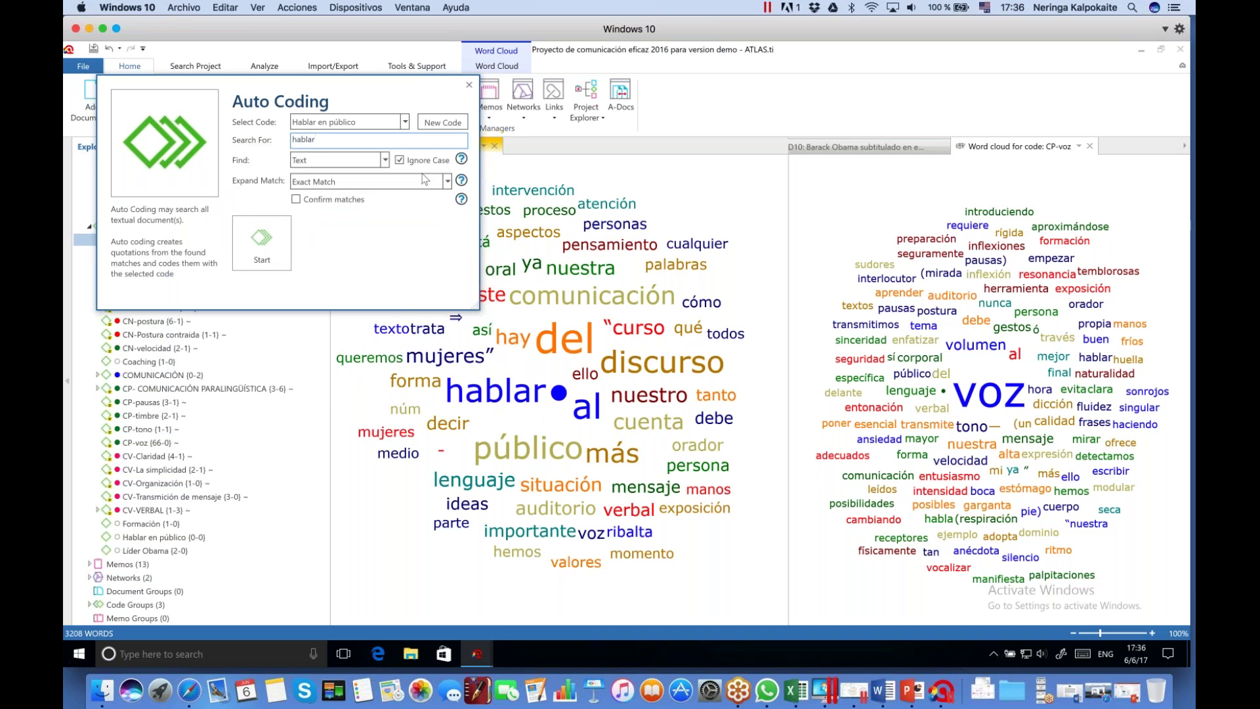
# - Expand matches to whole sentences, turn on Confirm matches, and start auto coding for 'hablar'
pyautogui.click(447, 182)
pyautogui.click(385, 229)
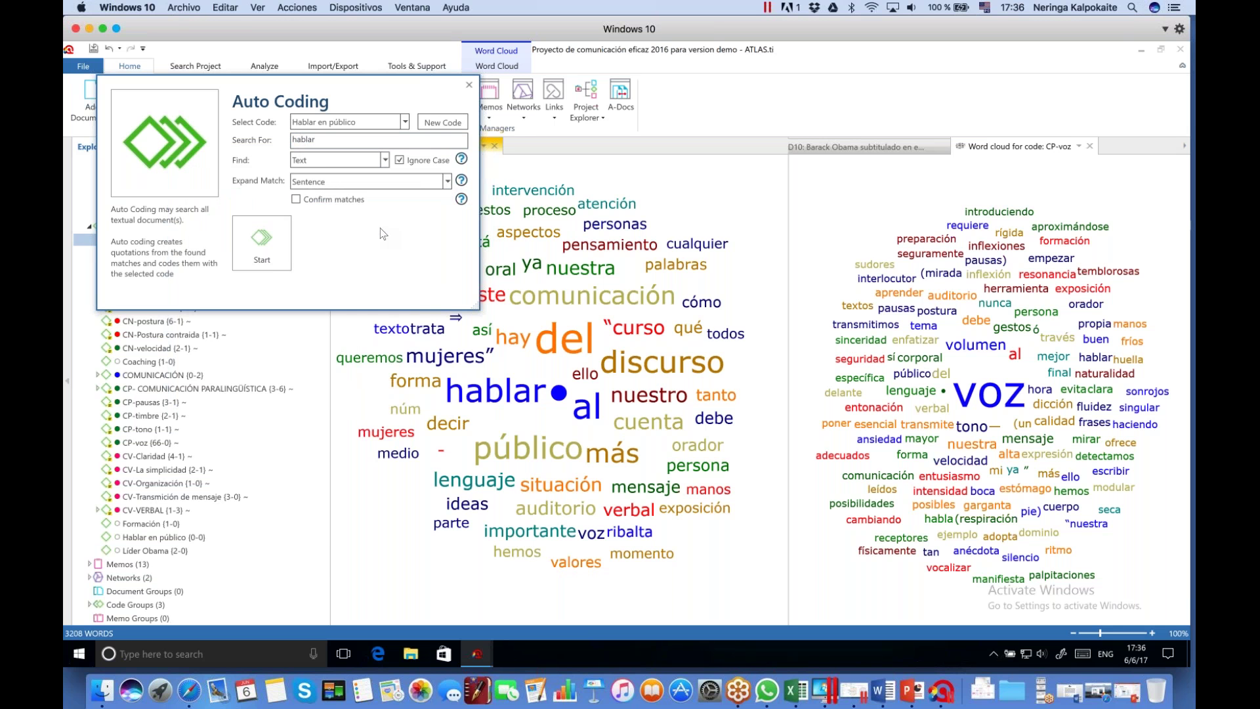
pyautogui.click(296, 200)
pyautogui.click(255, 257)
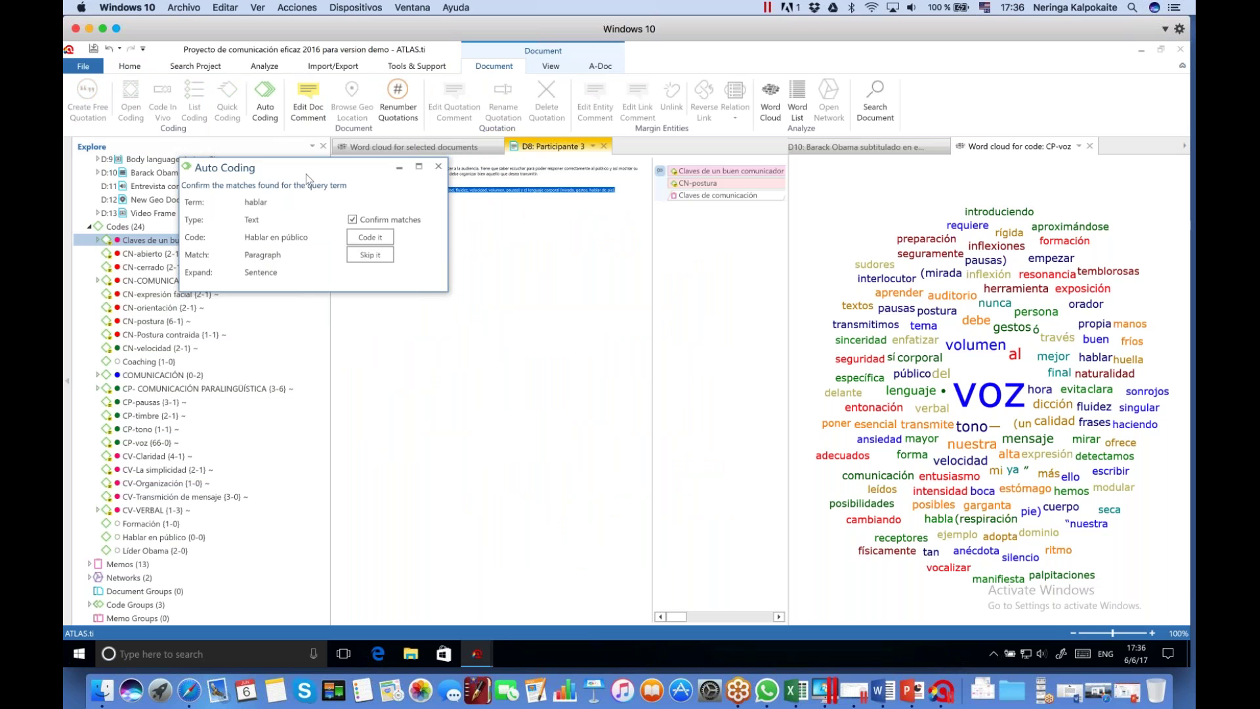
# - Move the confirmation box aside and close every document tab except D8: Participante 3
pyautogui.moveTo(306, 175); pyautogui.dragTo(349, 446)
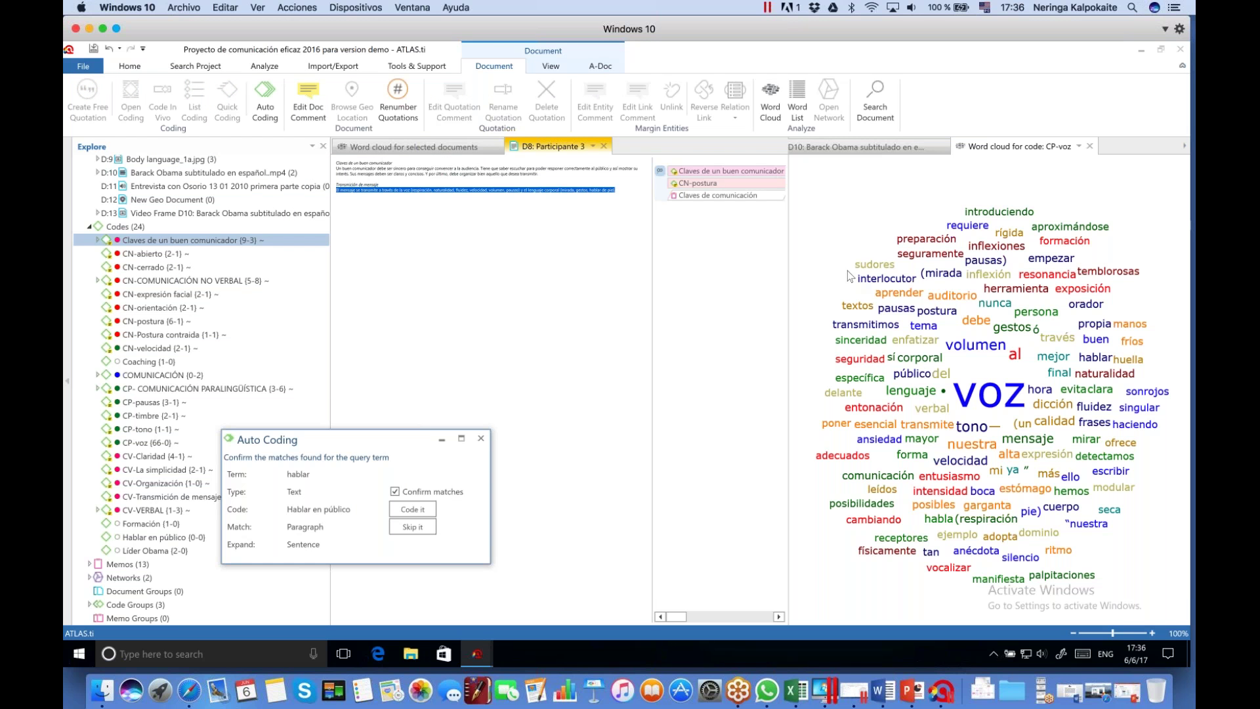
pyautogui.click(1089, 148)
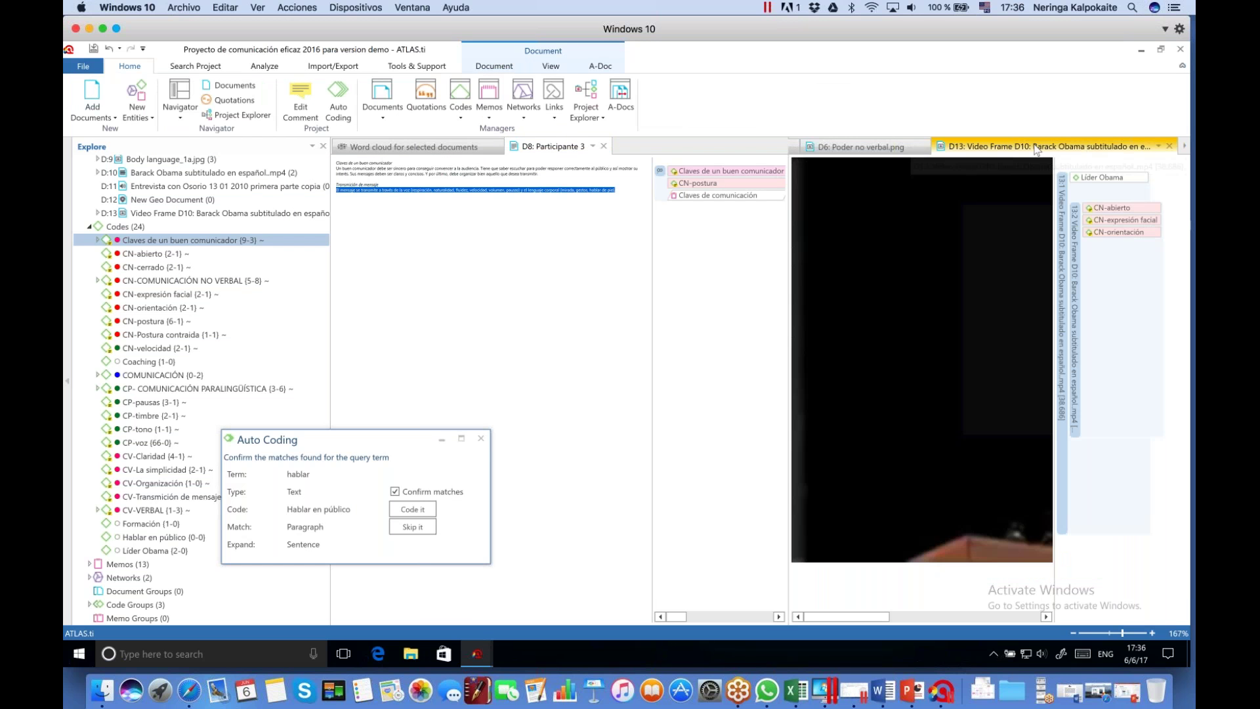
pyautogui.click(1167, 147)
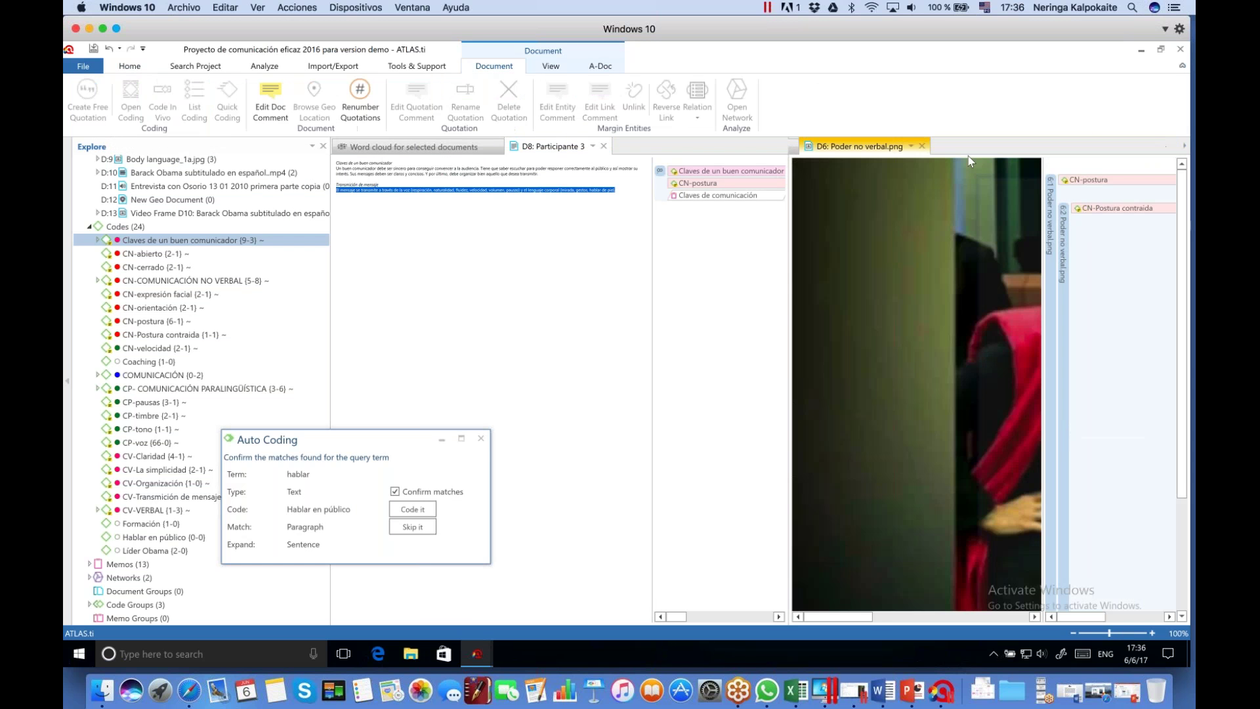
pyautogui.click(923, 147)
pyautogui.click(926, 147)
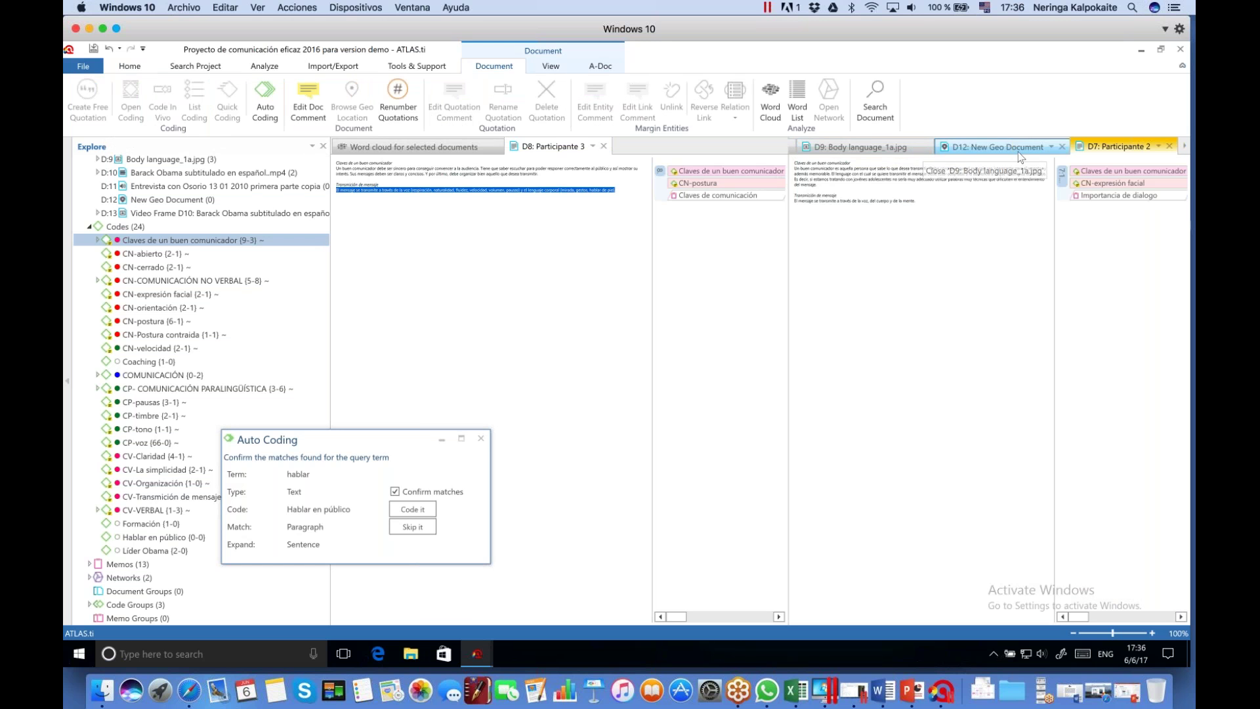
pyautogui.click(1062, 147)
pyautogui.click(1169, 146)
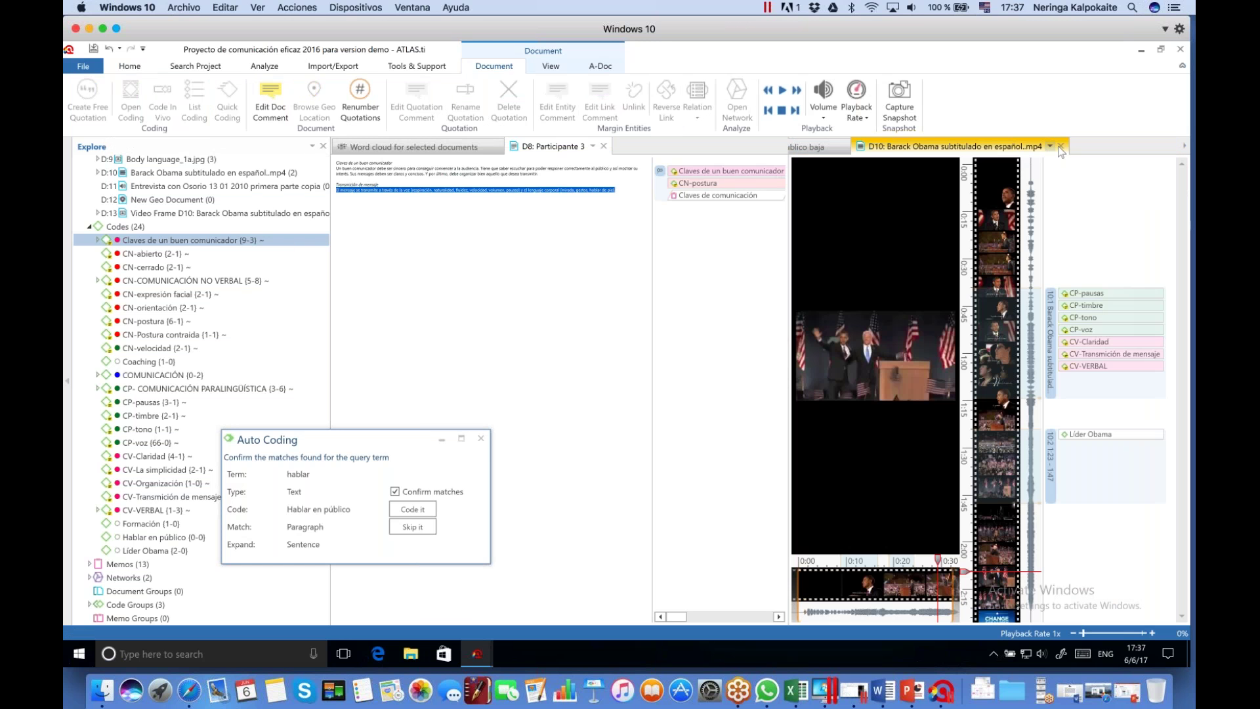
pyautogui.click(1060, 146)
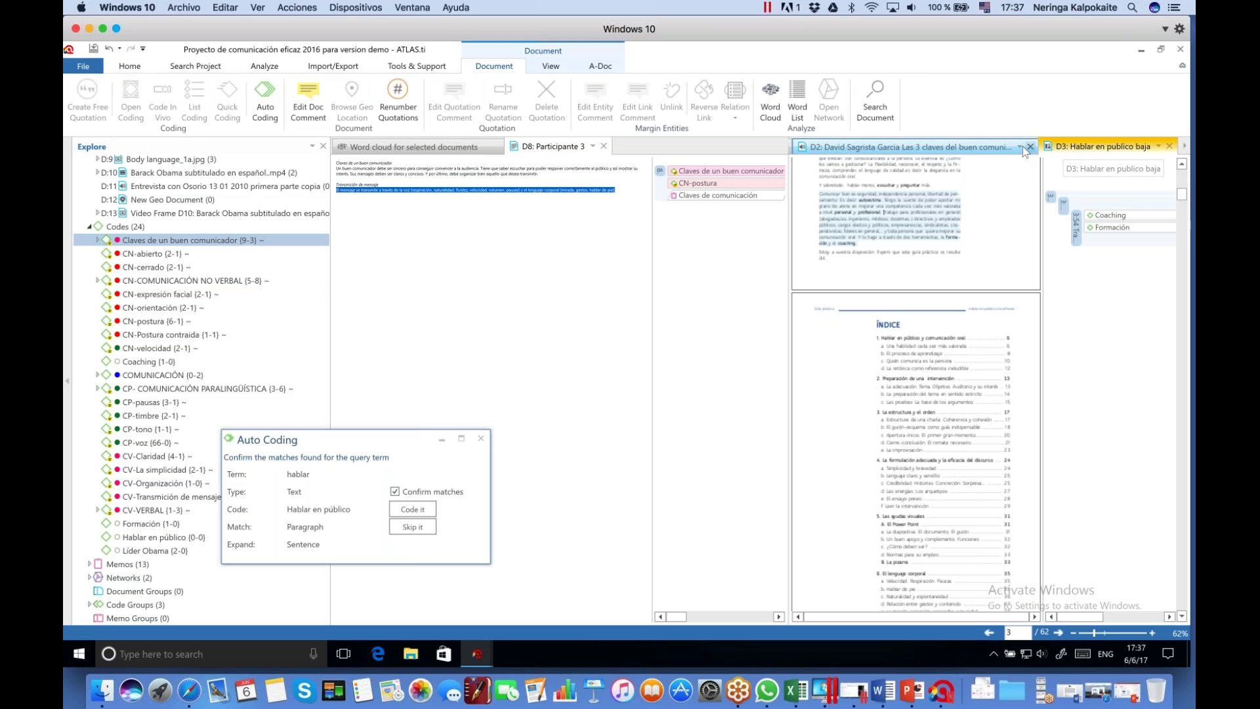
pyautogui.click(1030, 147)
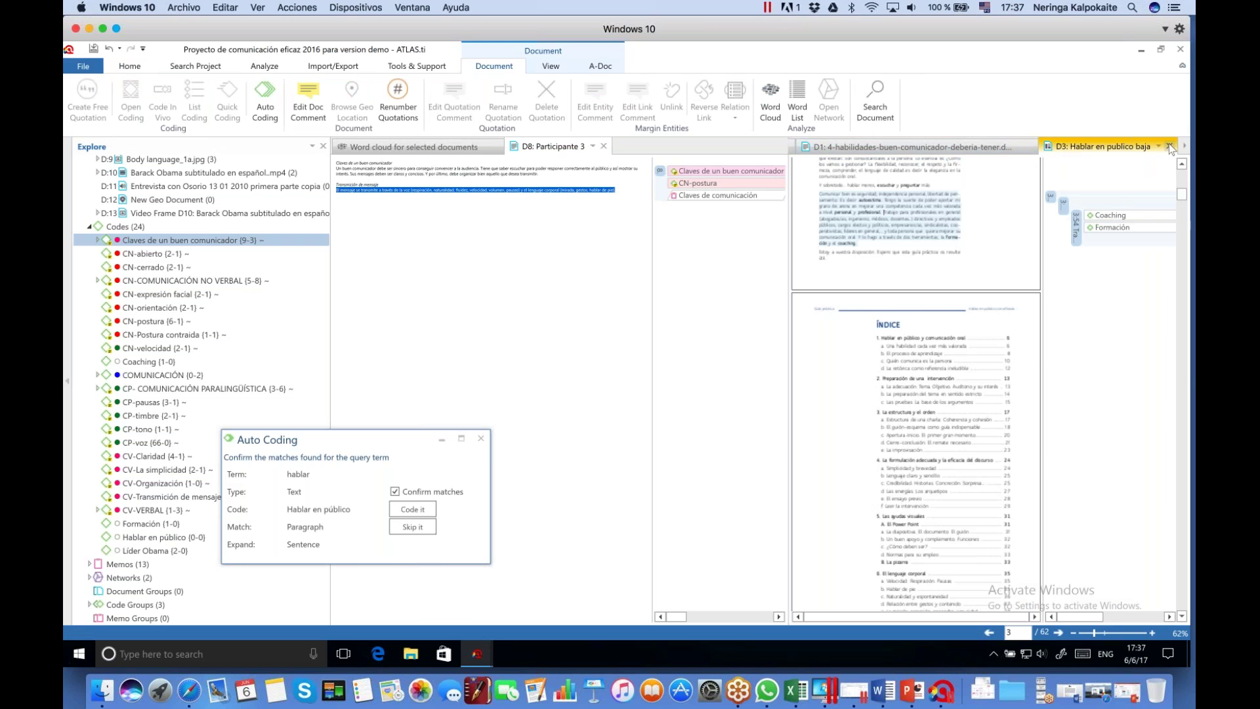
pyautogui.click(1169, 146)
pyautogui.click(1029, 146)
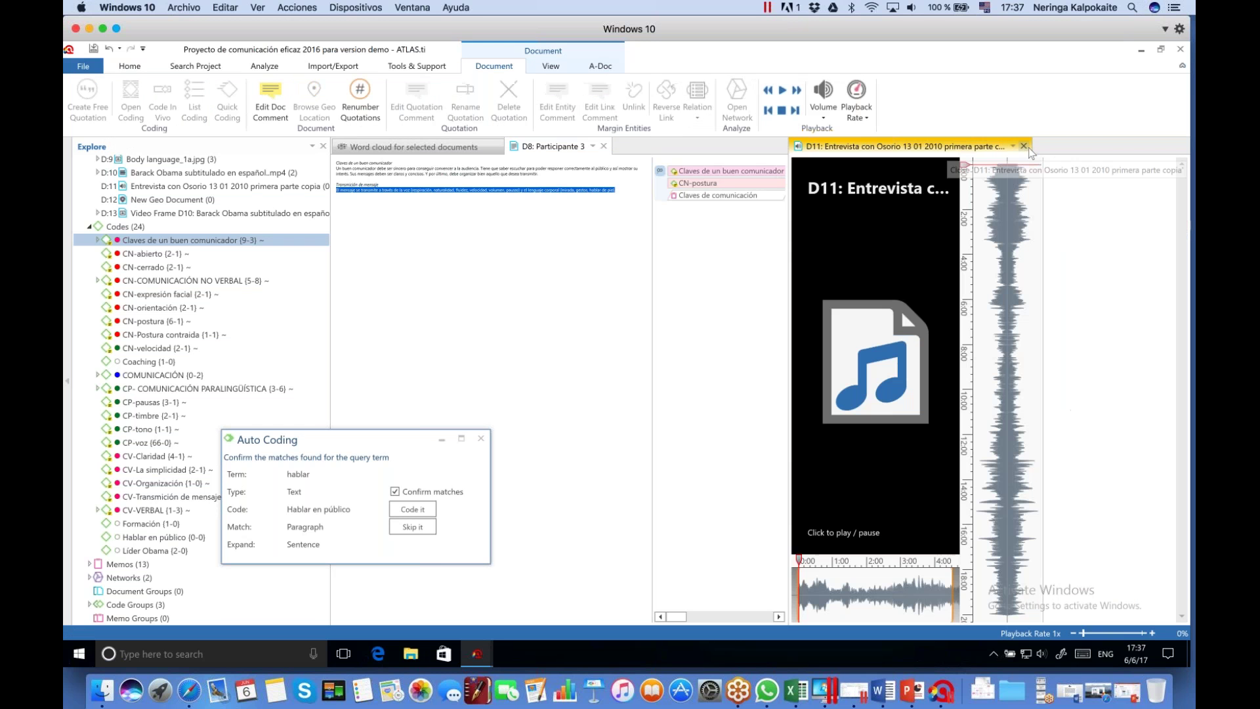
pyautogui.click(1029, 146)
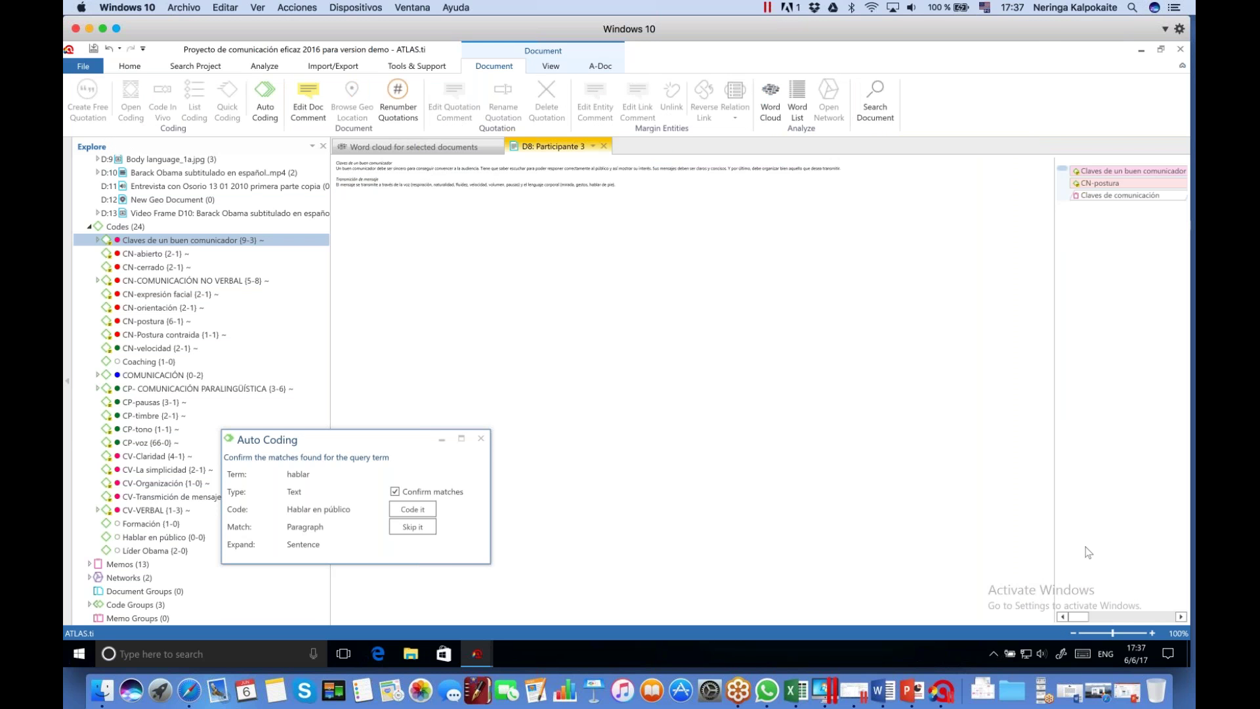
# - Zoom the Participante 3 text to 200% for easier reading
pyautogui.moveTo(1118, 637); pyautogui.dragTo(1135, 638)
pyautogui.click(1135, 640)
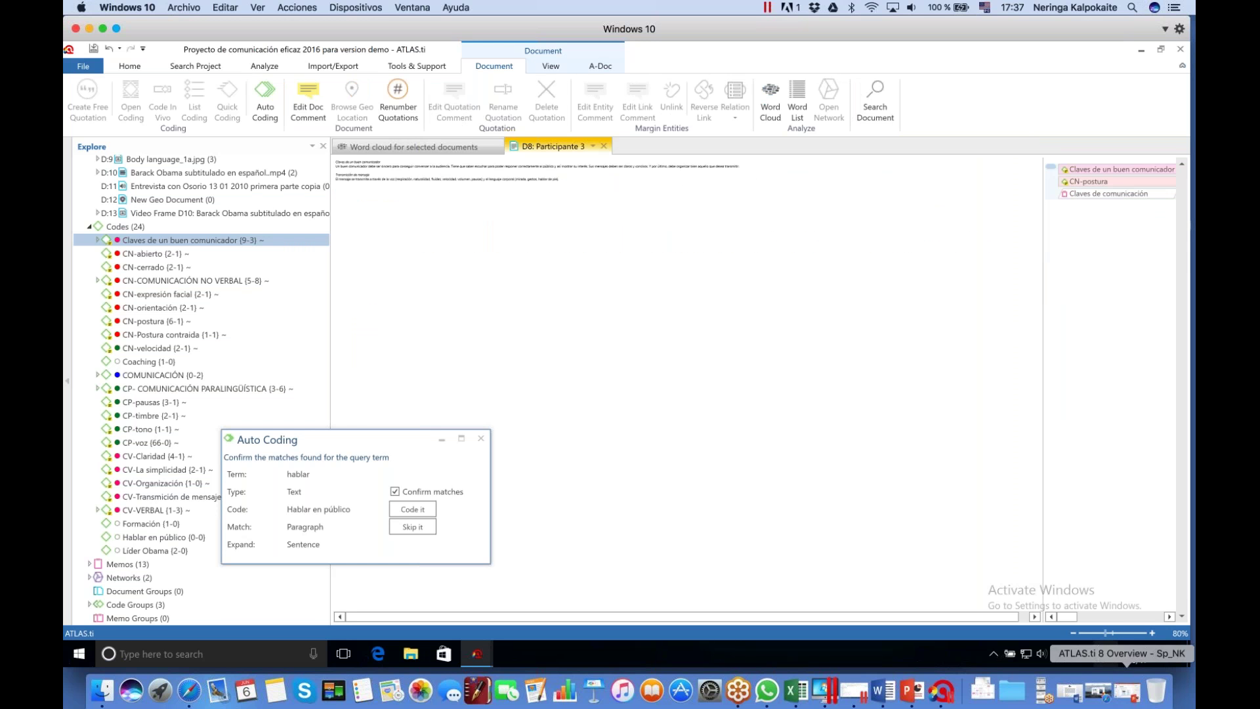
pyautogui.click(1116, 638)
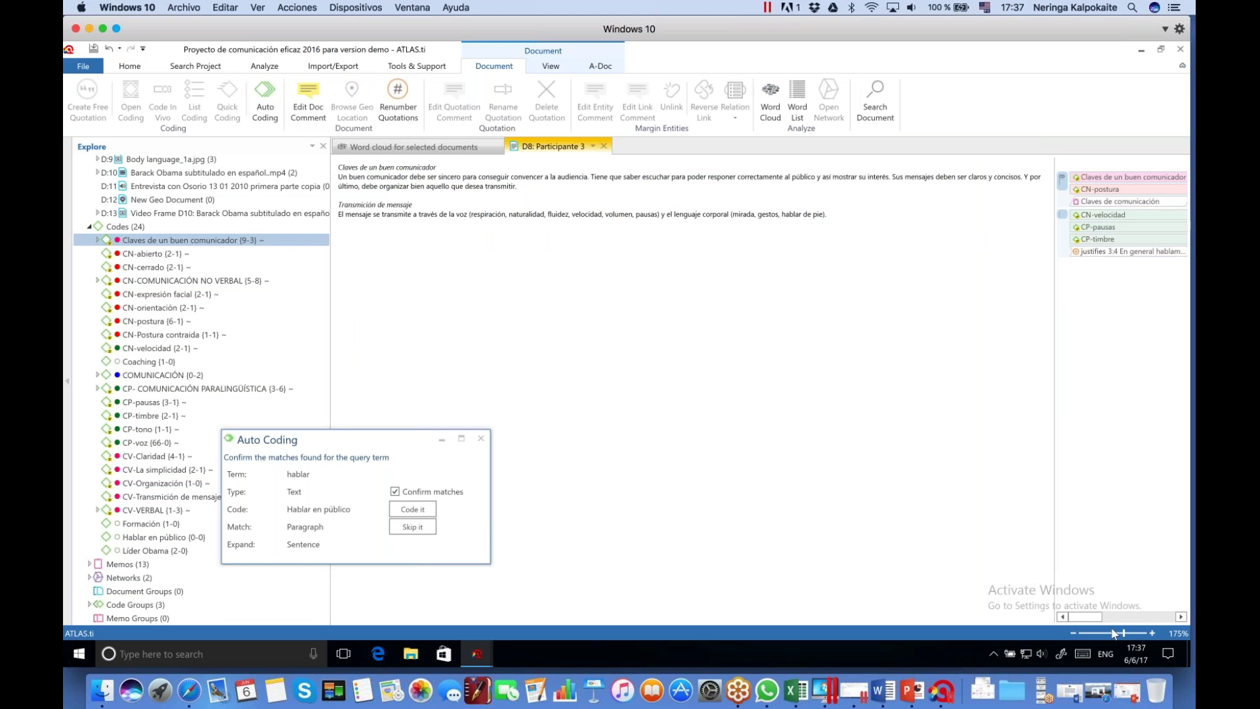
pyautogui.click(1131, 635)
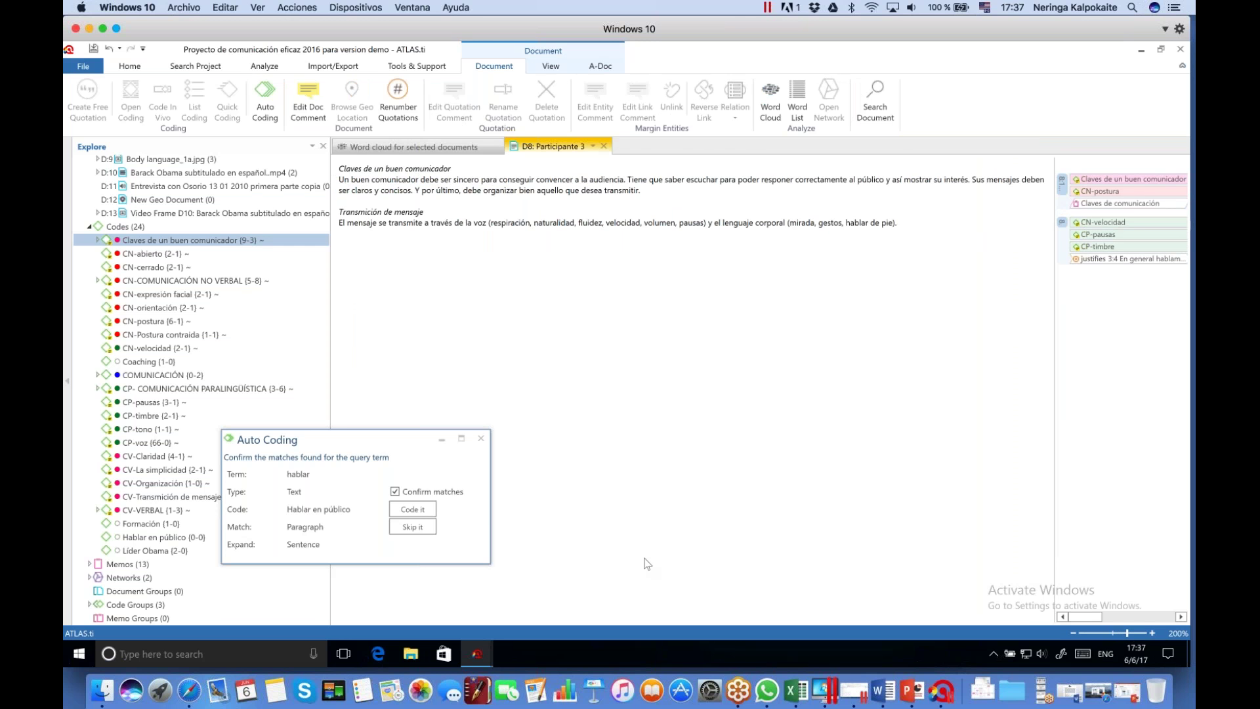
# - Code the 'hablar' matches one by one, skip one, then code the rest unconfirmed (221 quotations)
pyautogui.click(413, 510)
pyautogui.click(414, 510)
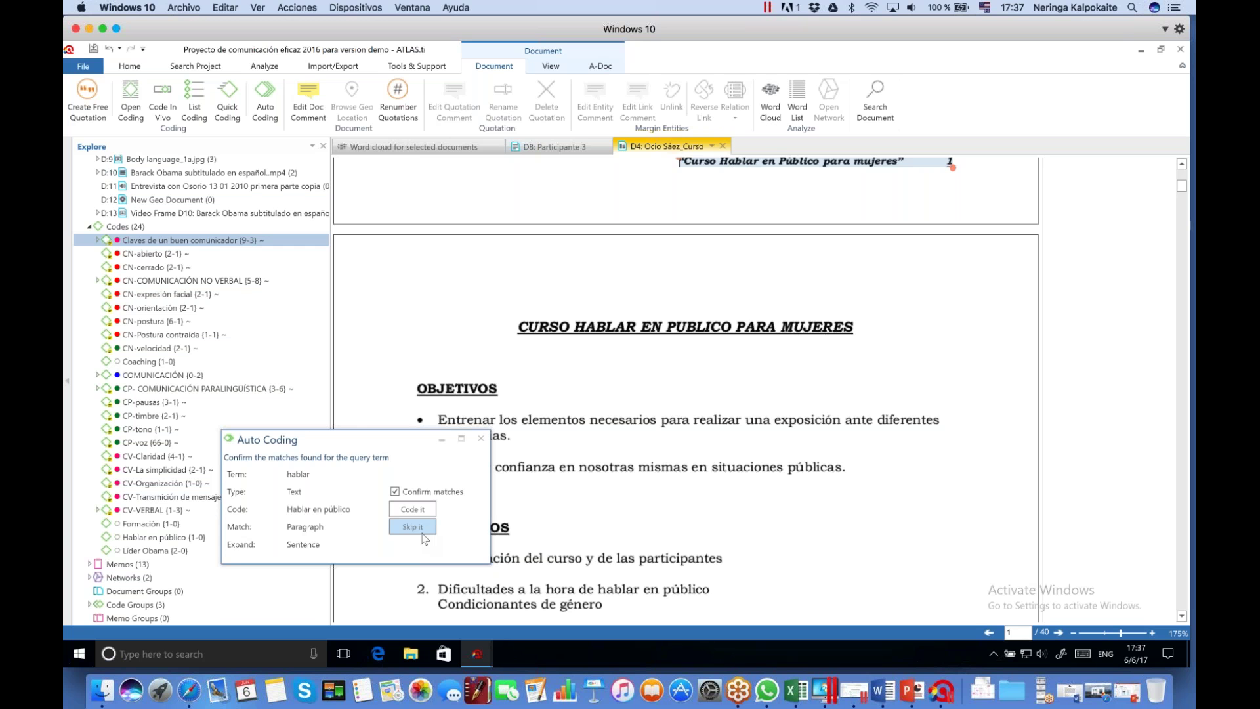
pyautogui.click(423, 510)
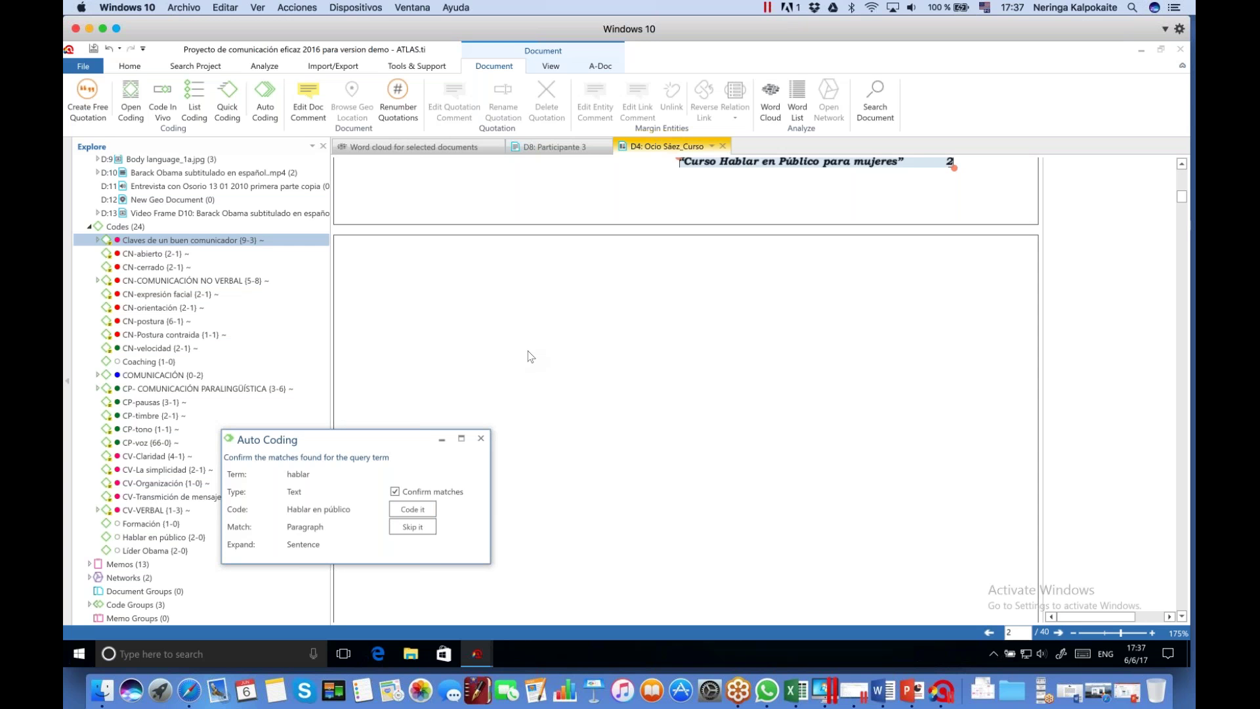
pyautogui.click(400, 533)
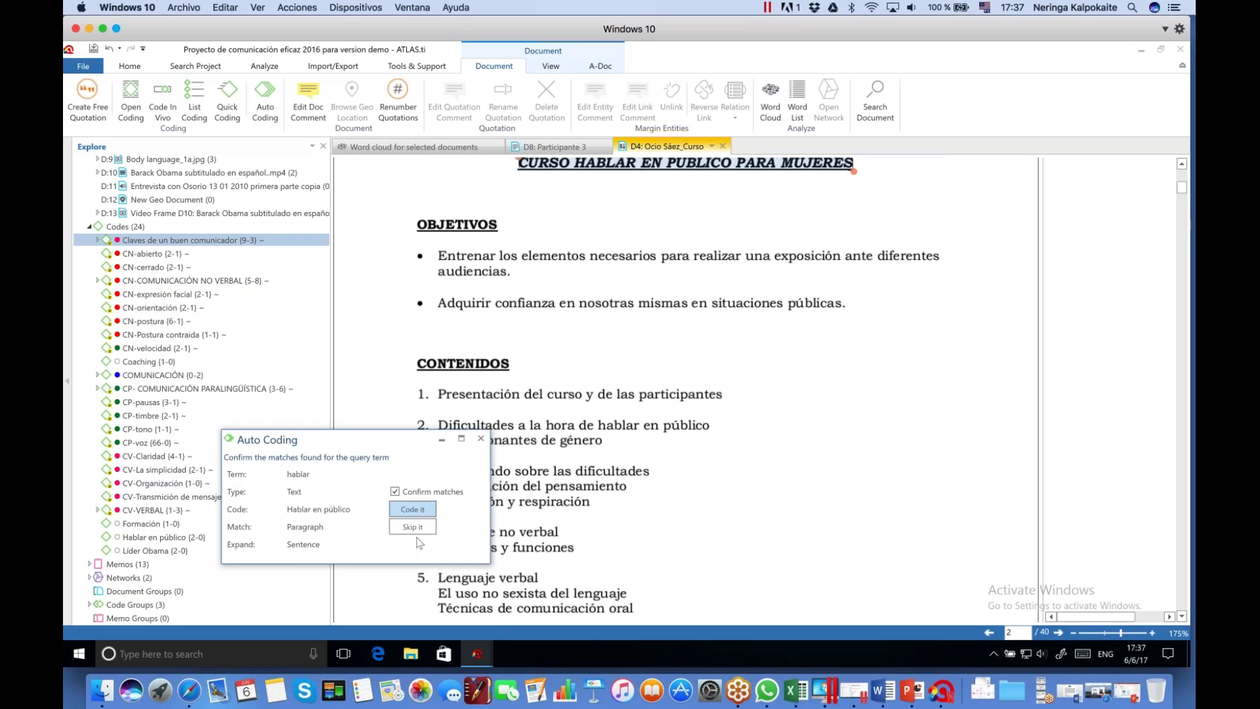
pyautogui.click(418, 512)
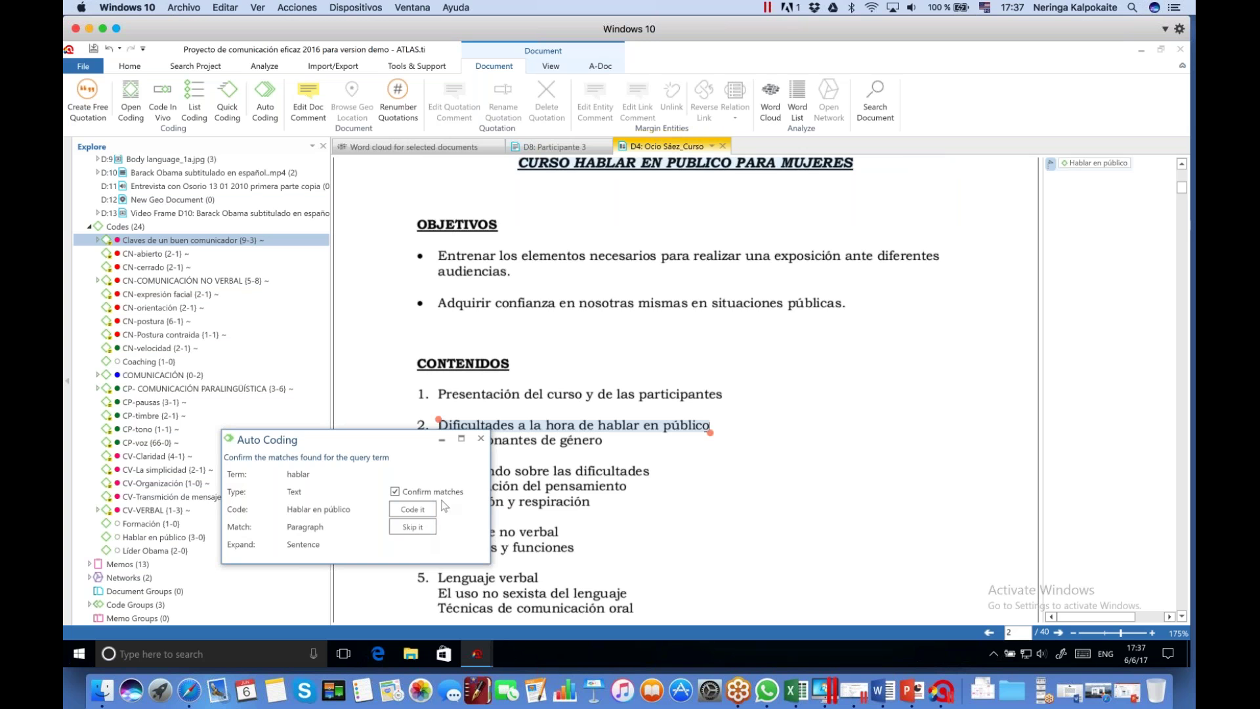
pyautogui.click(413, 510)
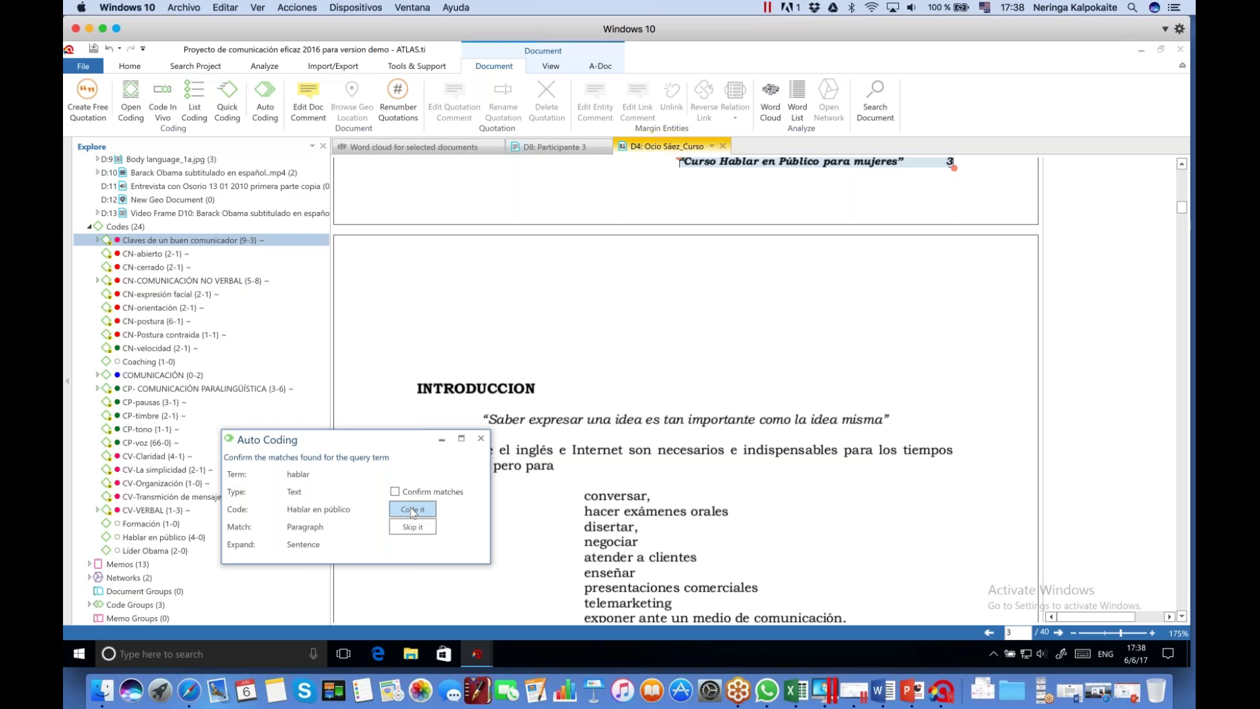
pyautogui.click(412, 511)
pyautogui.click(413, 511)
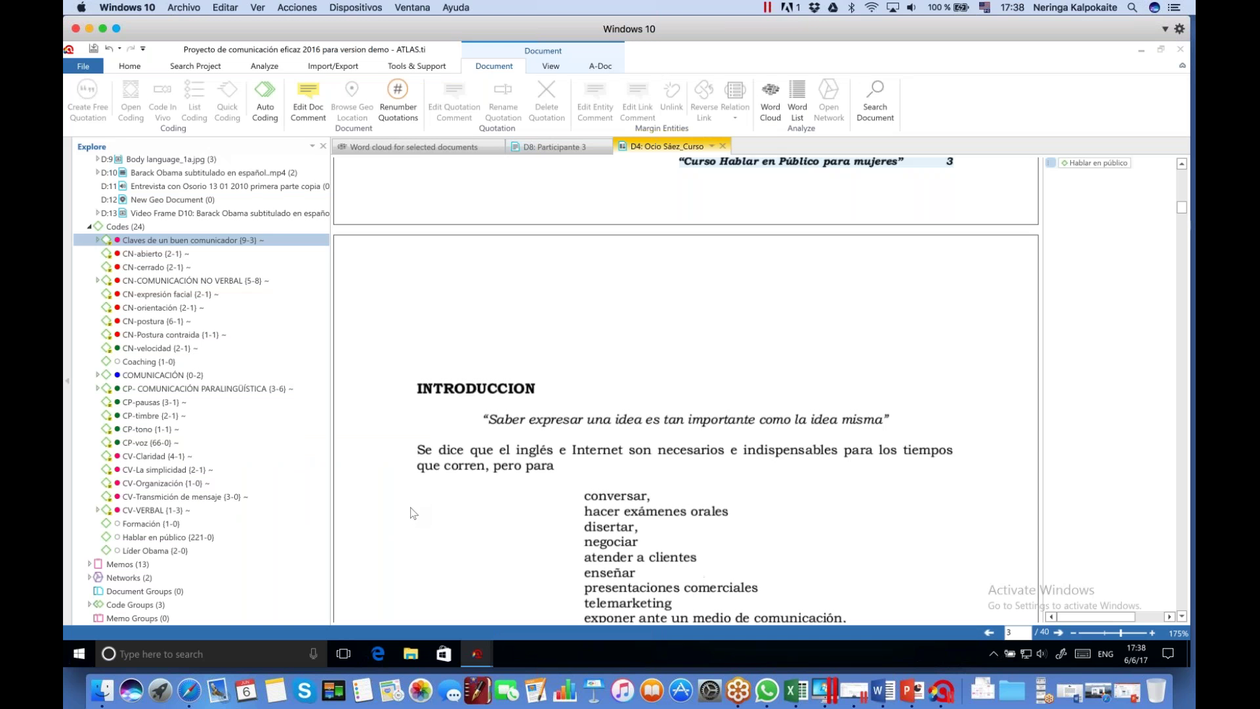
# - Select the Hablar en público code and show the Import/Export ribbon options
pyautogui.click(213, 538)
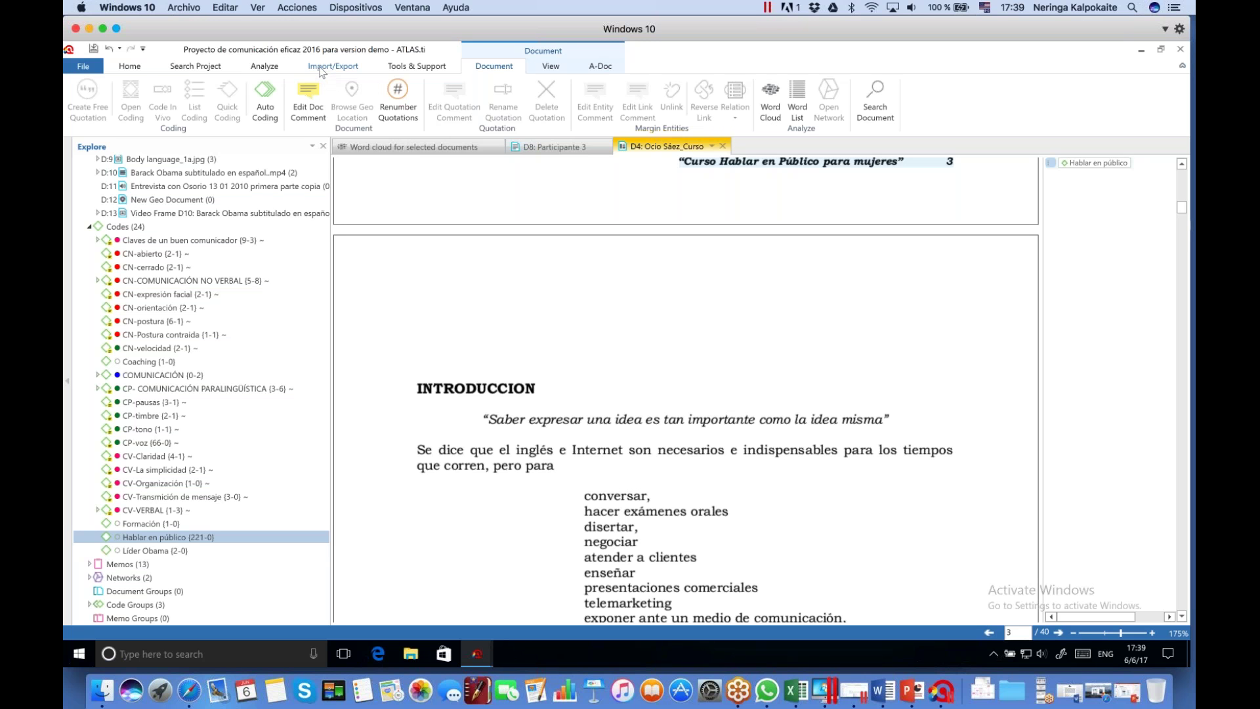
pyautogui.click(322, 70)
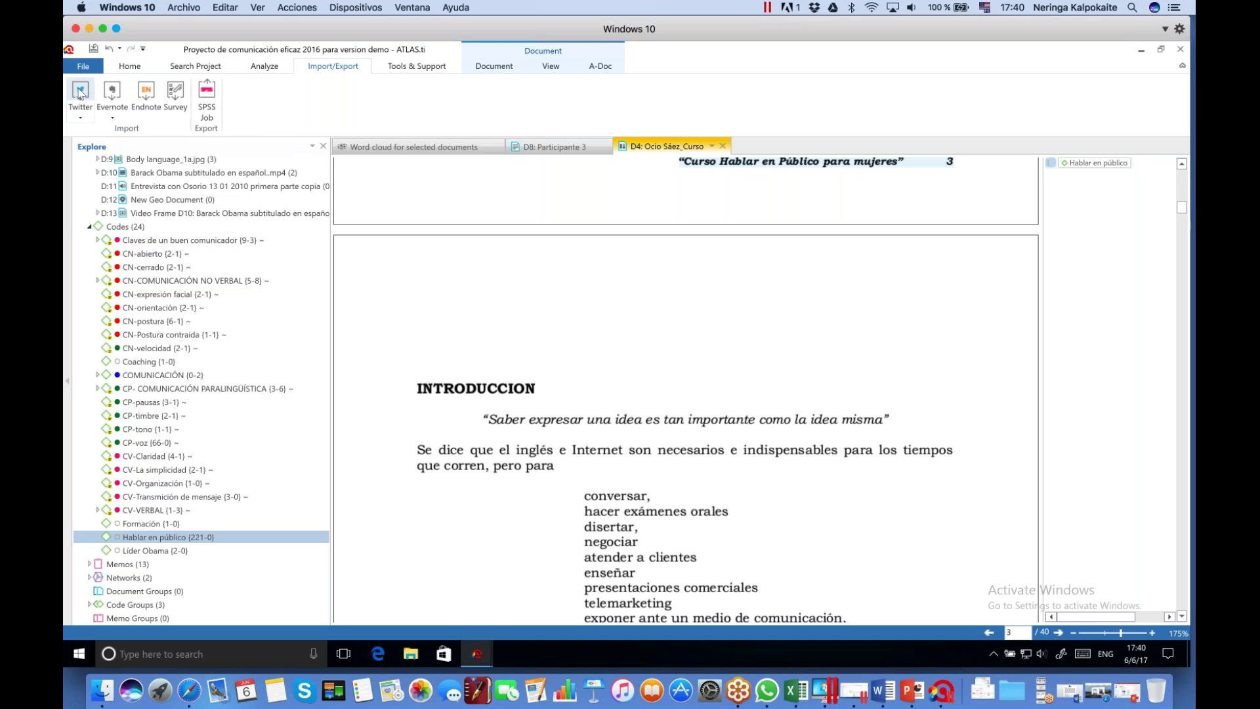
# - Choose Twitter from the Import/Export Twitter dropdown to begin a Twitter import
pyautogui.click(81, 95)
pyautogui.click(81, 95)
pyautogui.click(81, 117)
pyautogui.click(101, 133)
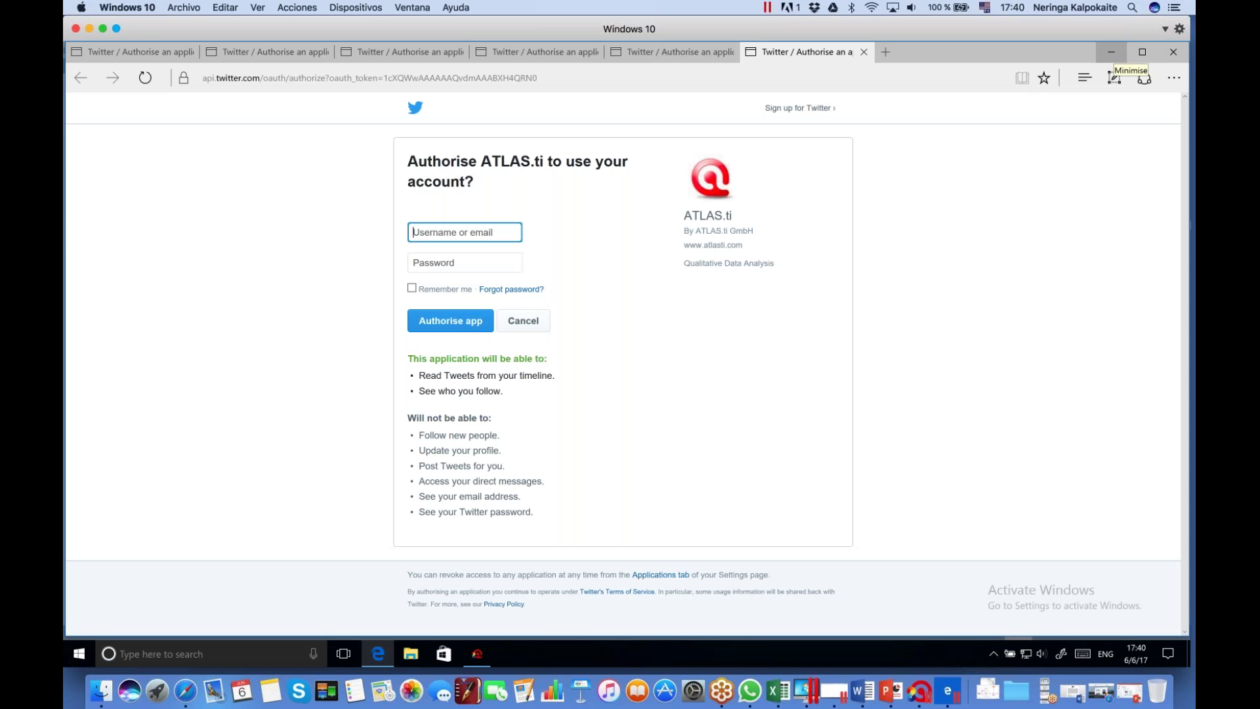
# - Enter the Twitter account's username and password and log in, saving the password
pyautogui.write('n')
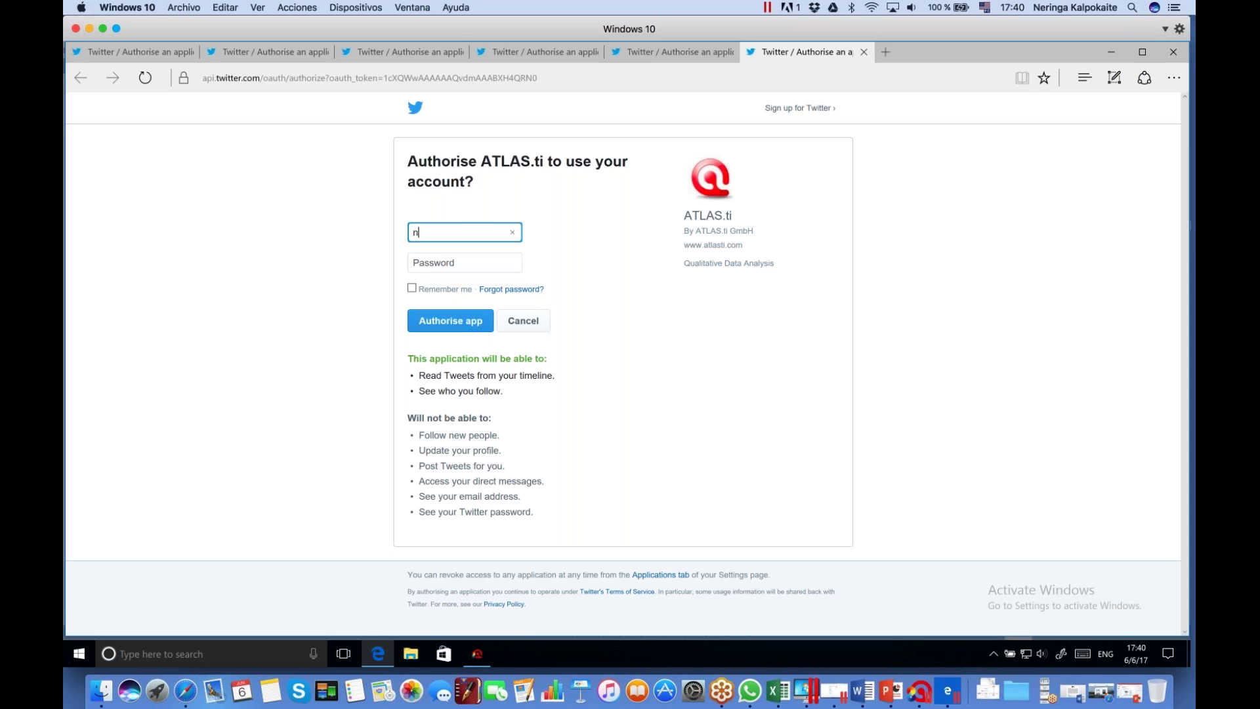
pyautogui.write('kqualitas')
pyautogui.press('Tab')
pyautogui.write('••••••••')
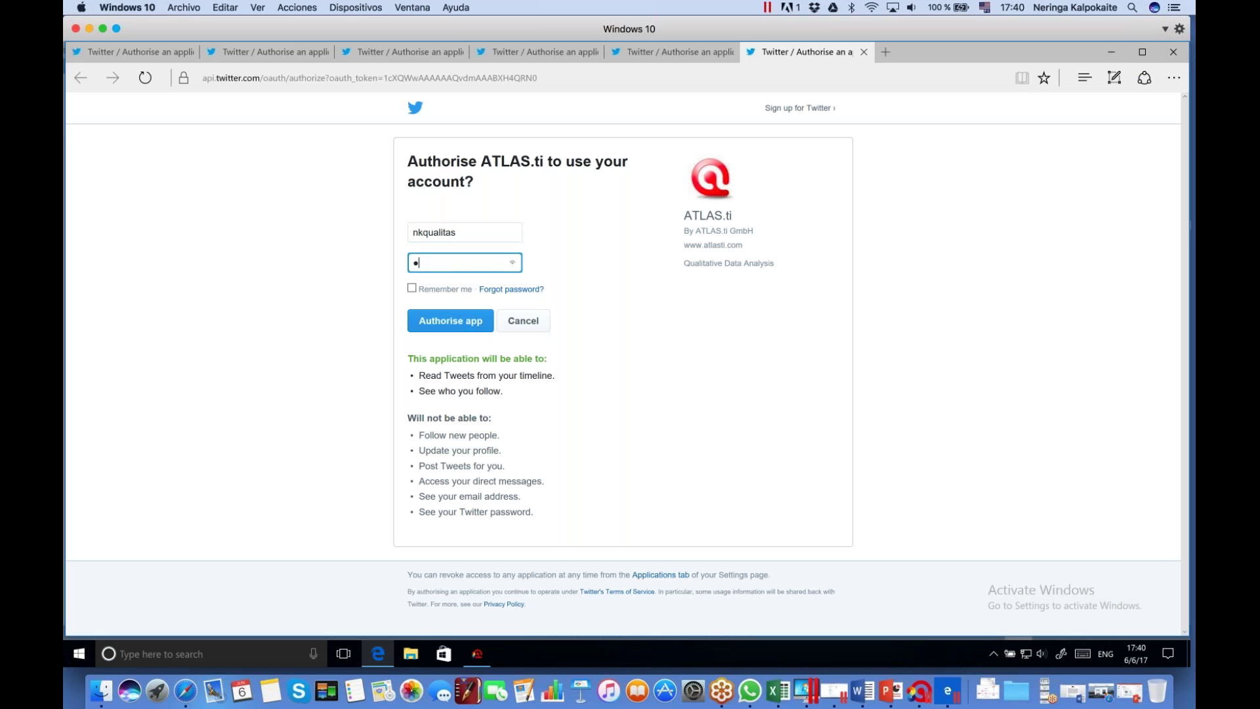
pyautogui.write('•••')
pyautogui.press('Return')
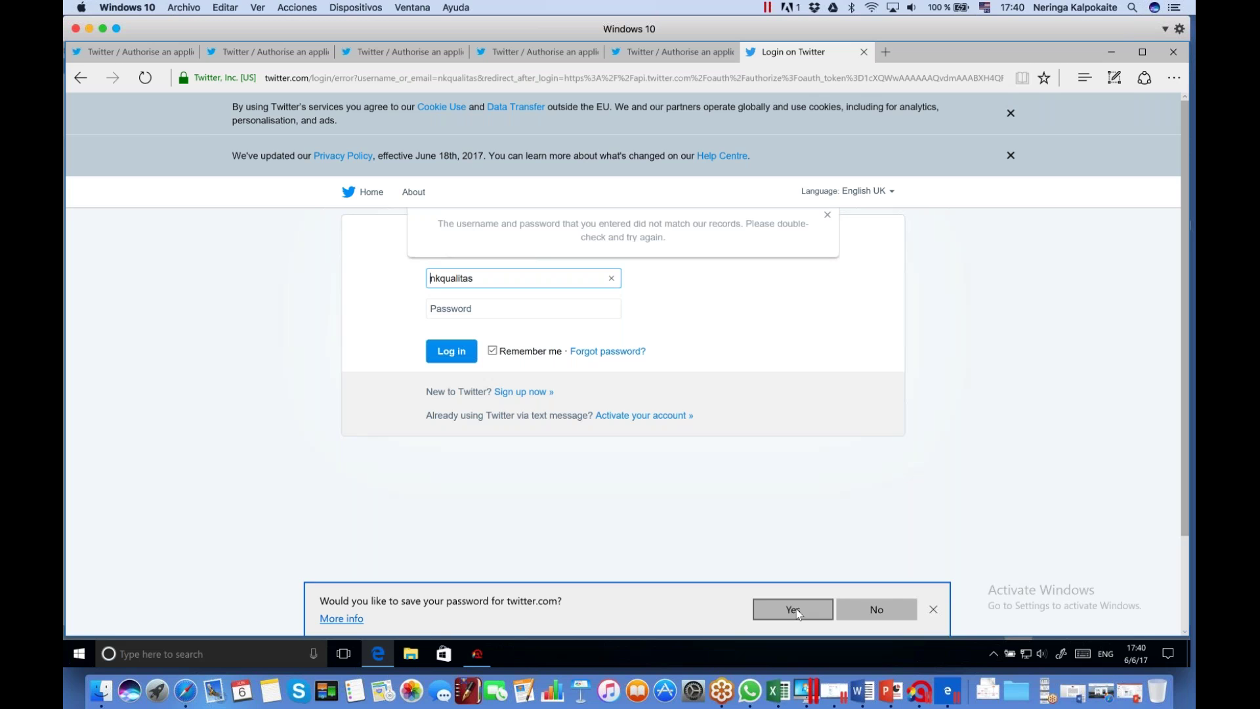
pyautogui.click(793, 607)
# - Re-enter the password, log in again, and authorize the ATLAS.ti app to get the PIN
pyautogui.press('Tab')
pyautogui.write('•••••••••')
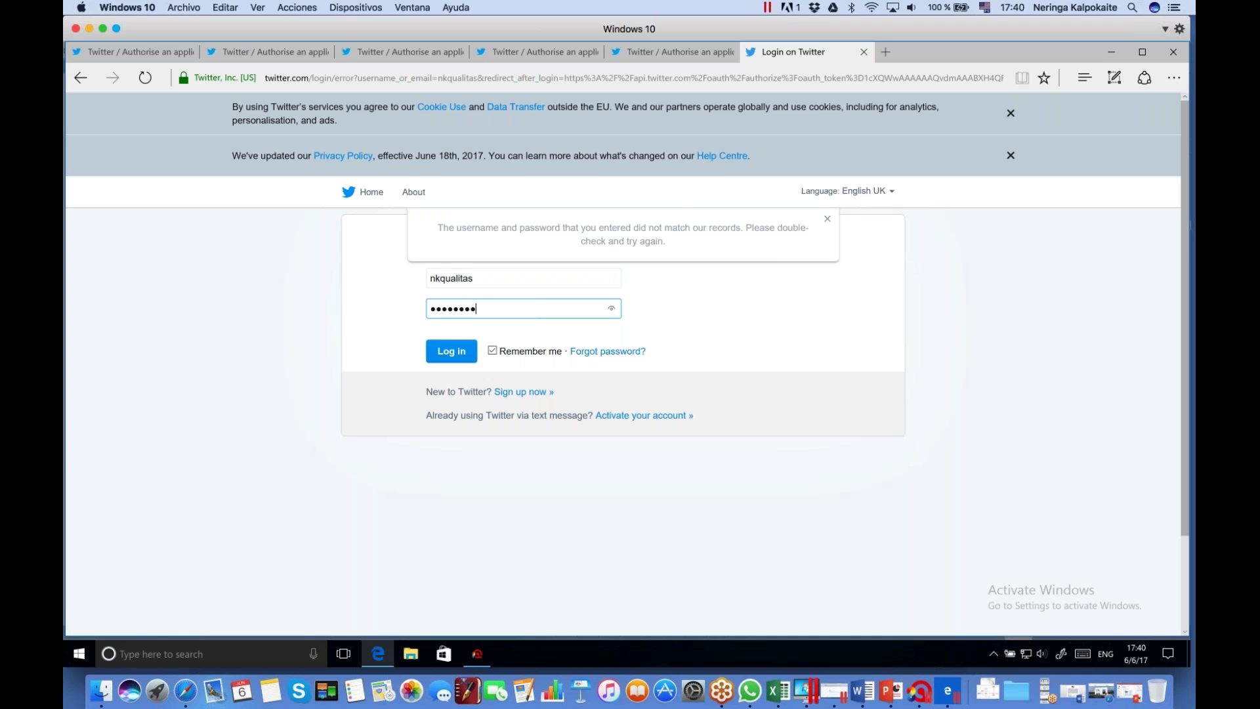
pyautogui.press('Return')
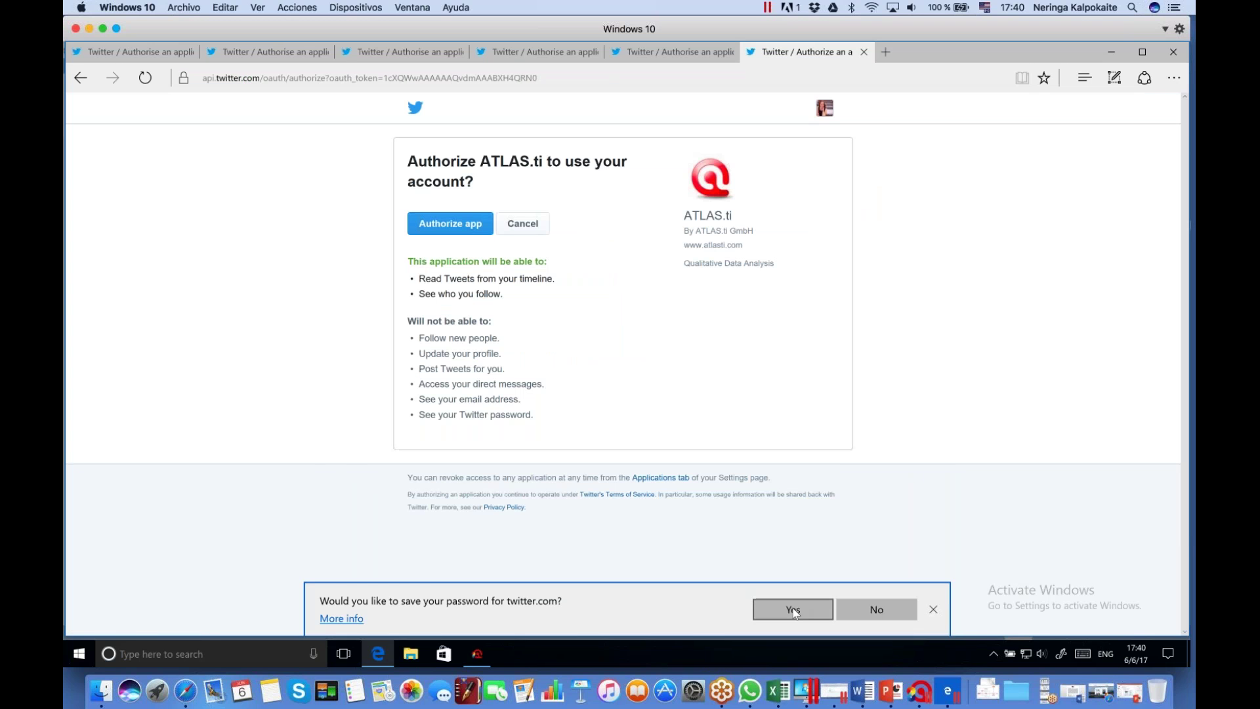
pyautogui.click(794, 608)
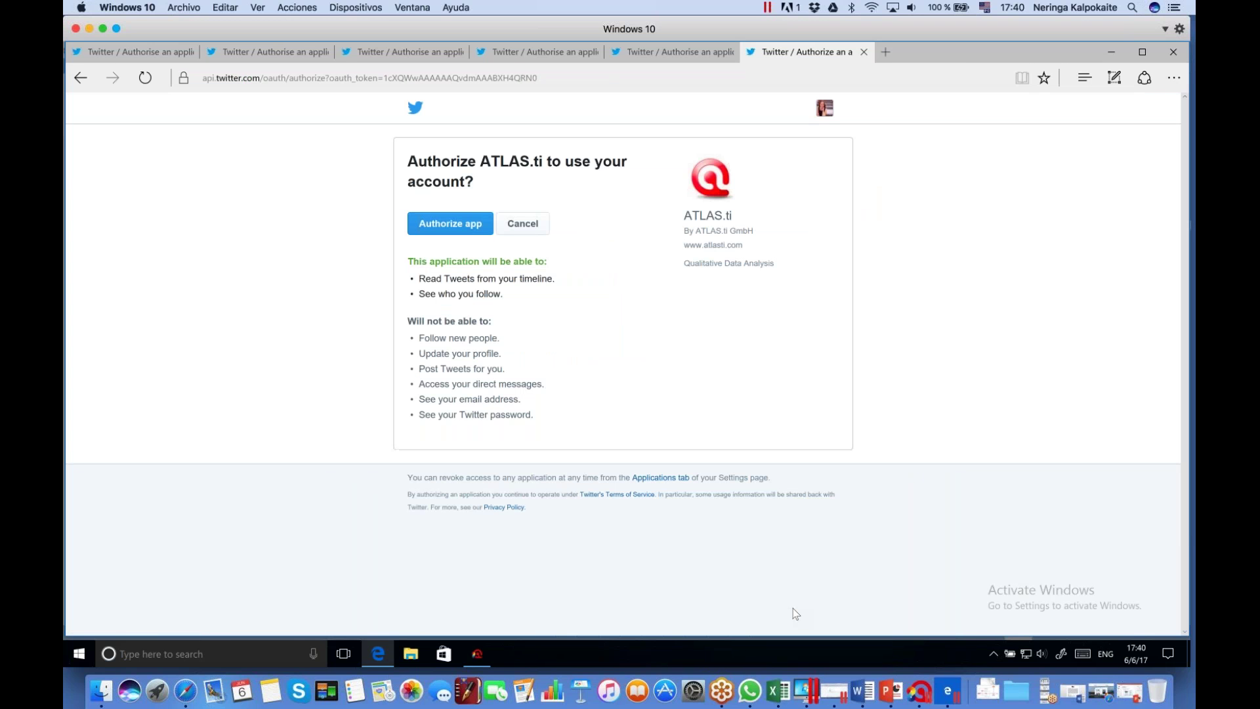
pyautogui.click(440, 226)
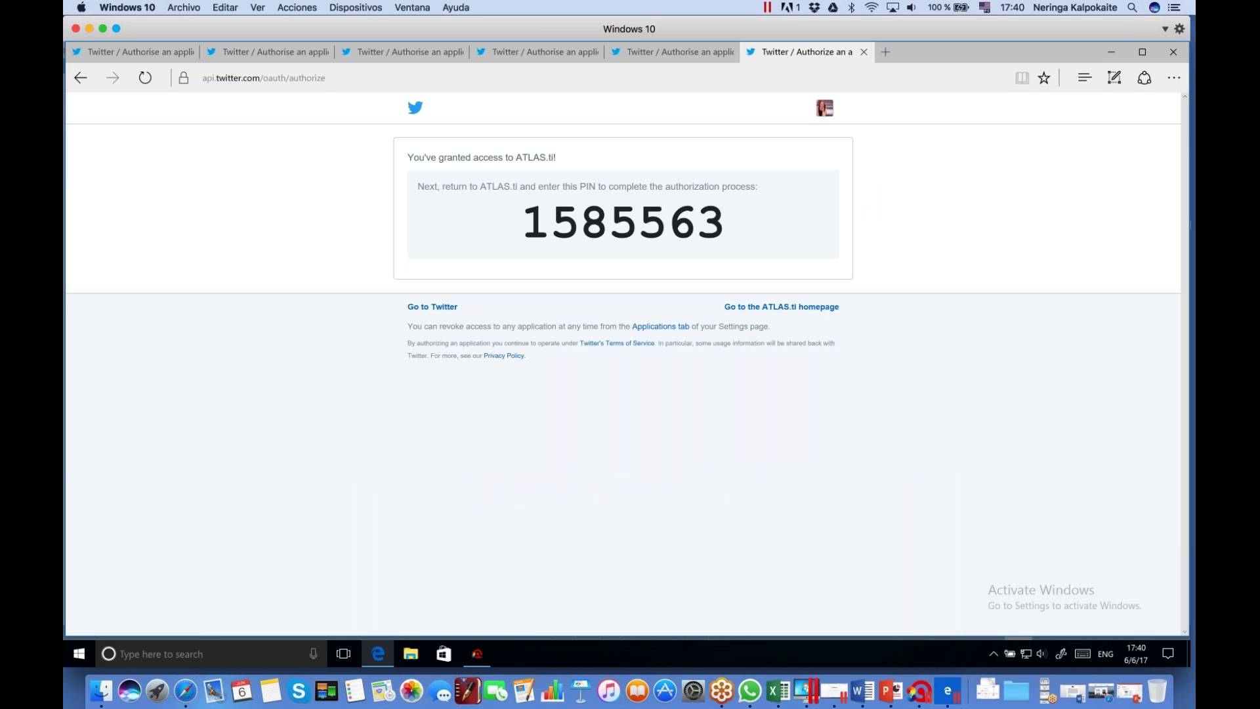
pyautogui.click(476, 652)
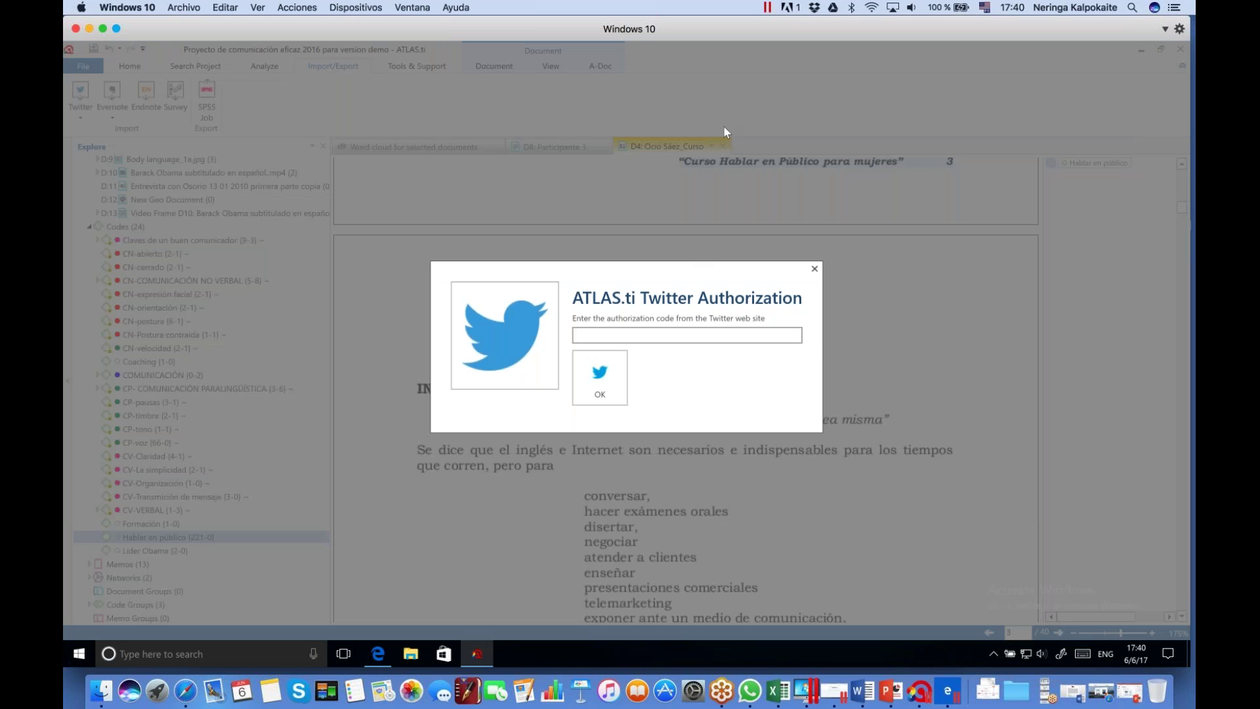
# - Reposition the ATLAS.ti window and enter the Twitter authorization PIN
pyautogui.doubleClick(1022, 81)
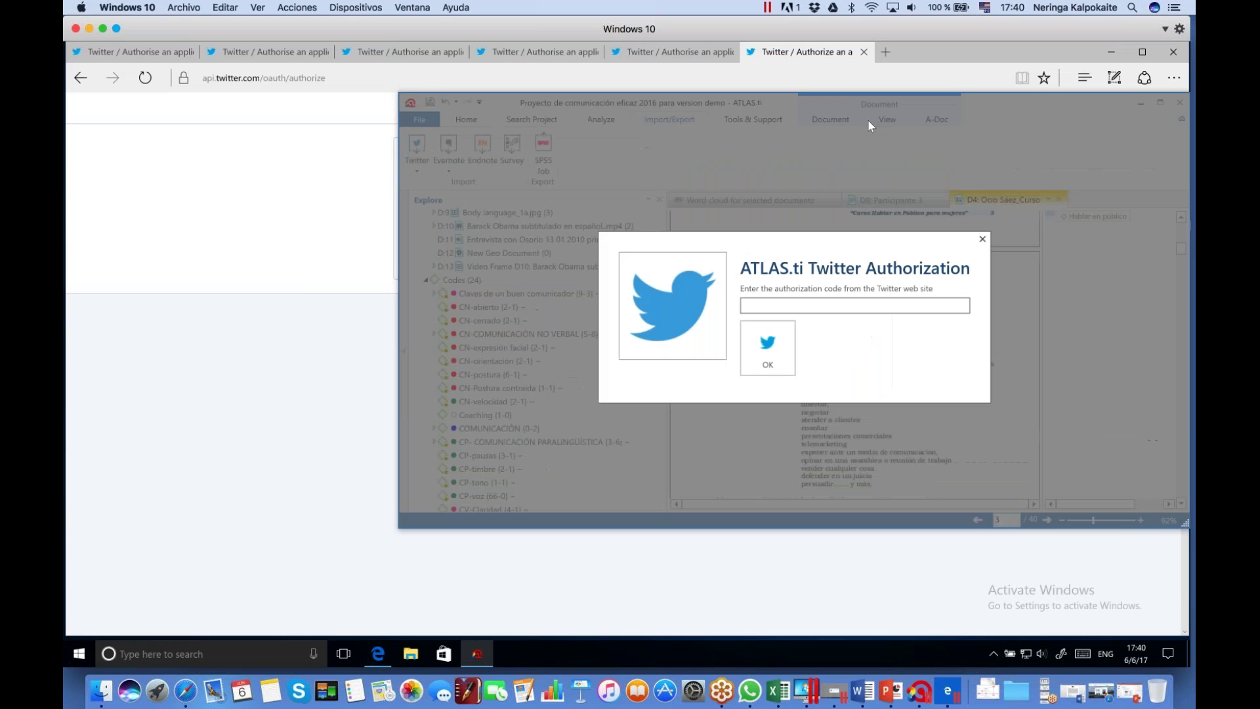
pyautogui.moveTo(797, 103); pyautogui.dragTo(614, 284)
pyautogui.click(565, 485)
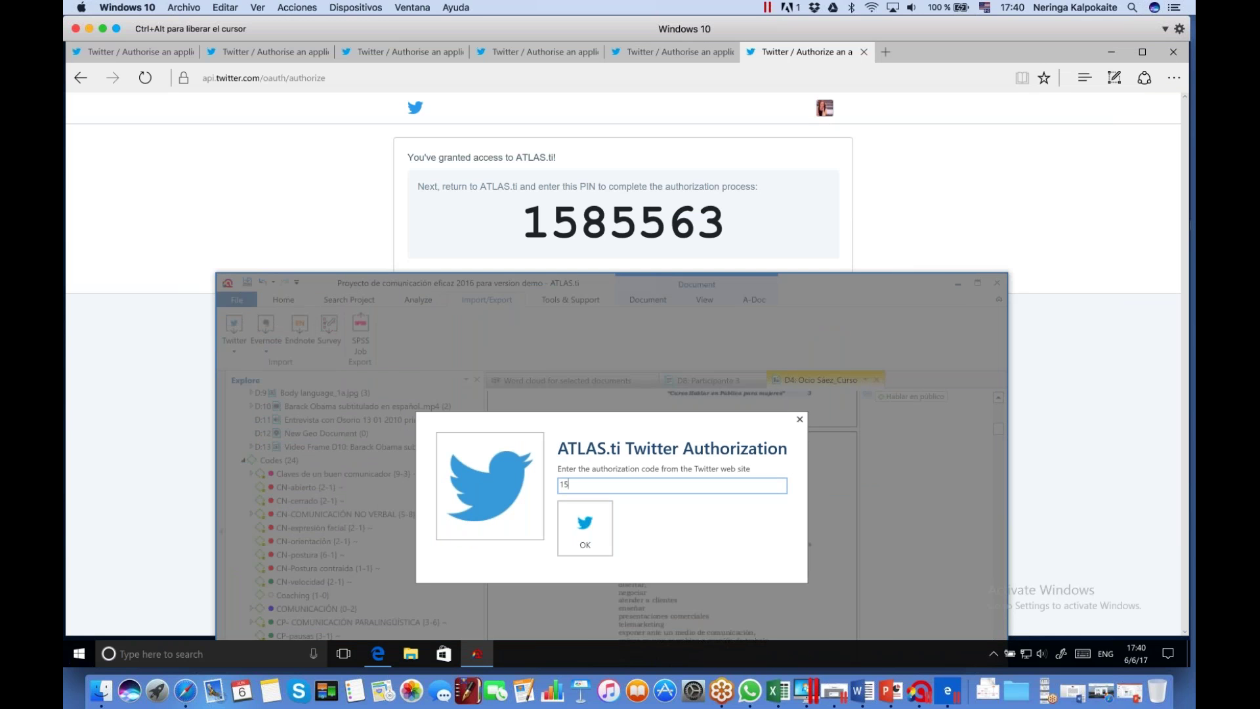
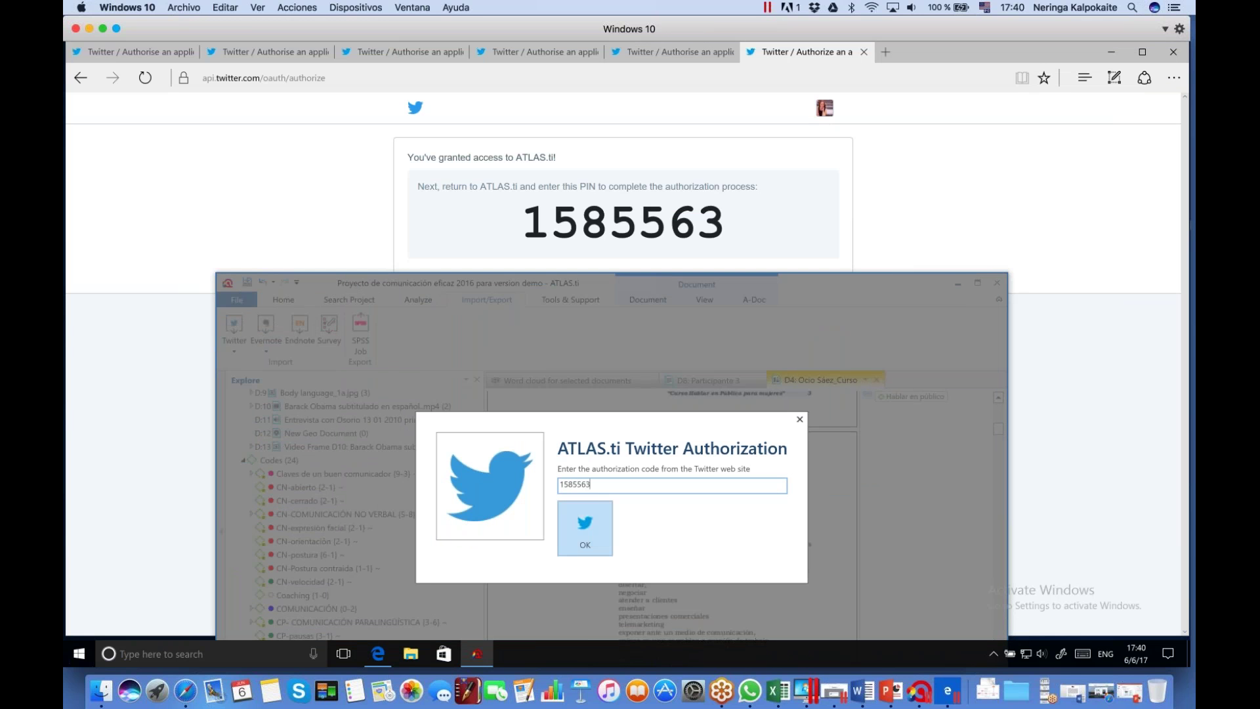
pyautogui.click(581, 541)
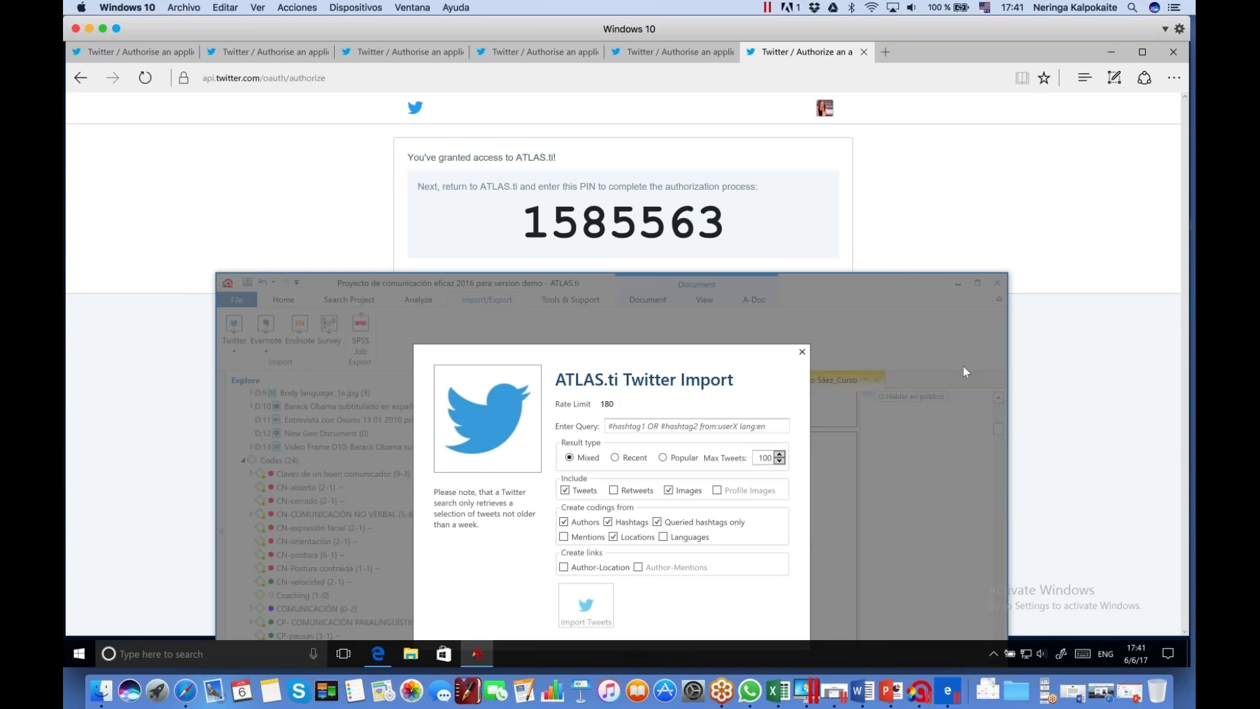
# - Close the leftover dialogs, Code Manager and Document Manager, then reopen Twitter Import settings
pyautogui.click(803, 352)
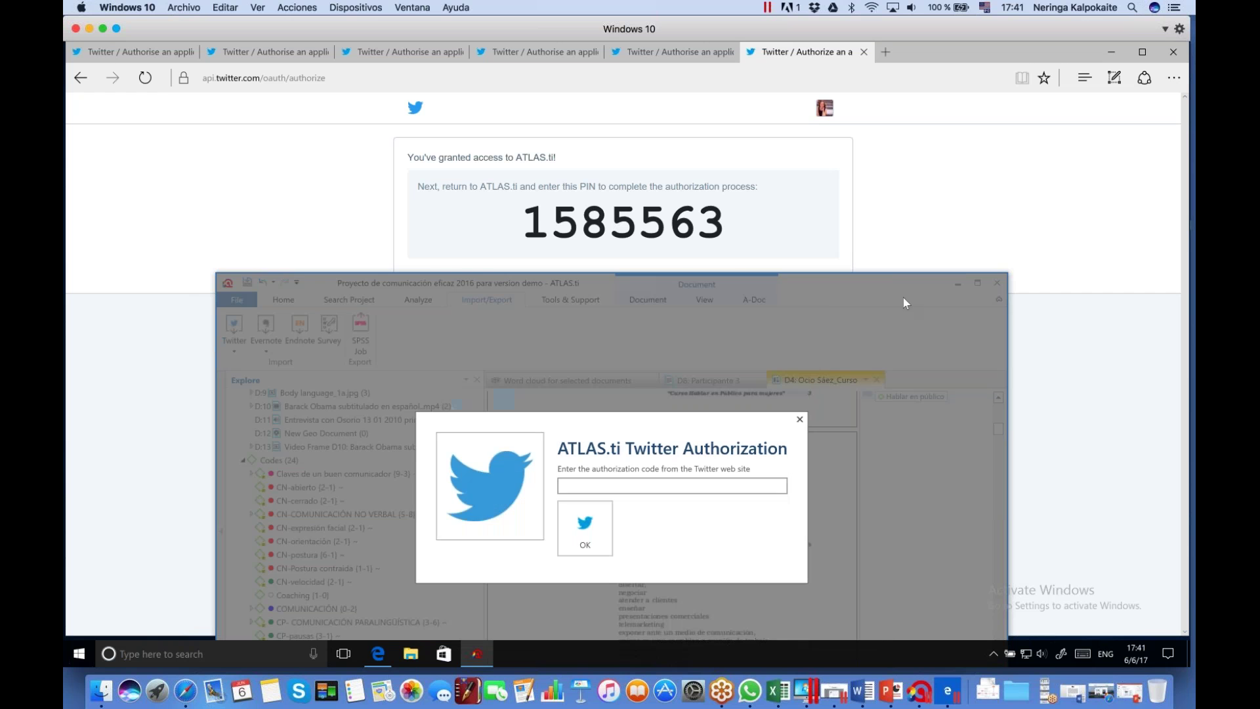
pyautogui.click(800, 419)
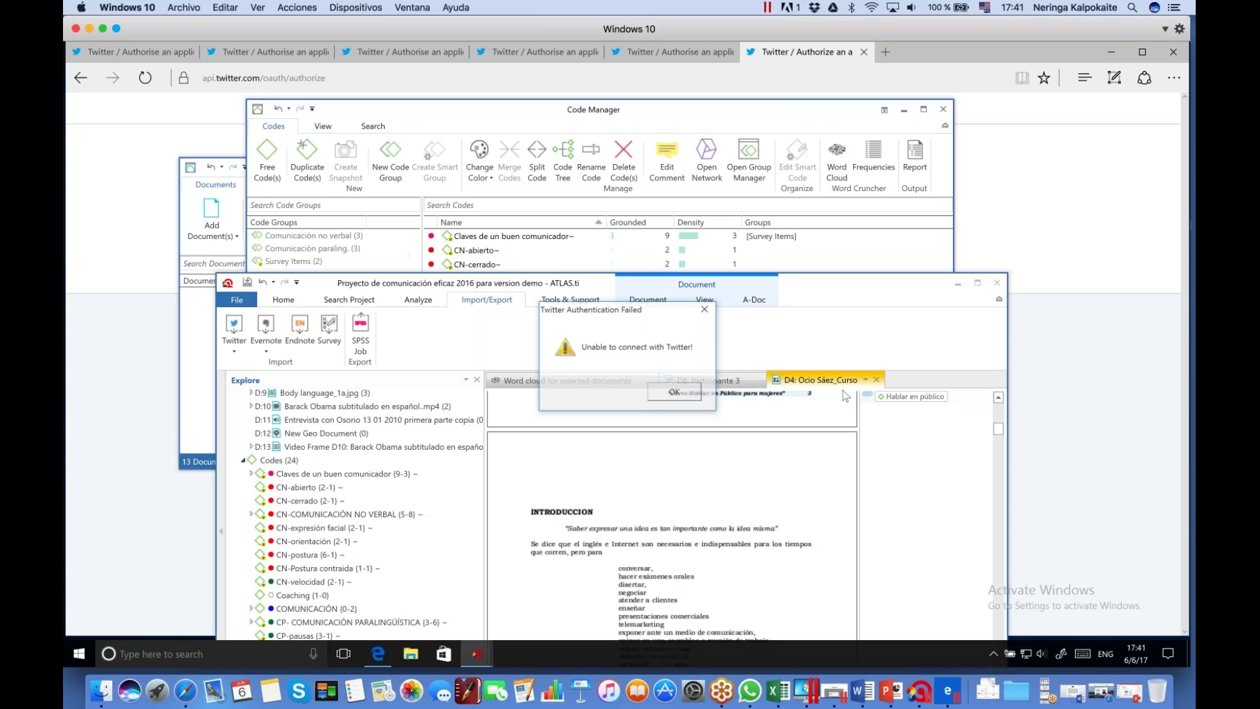
pyautogui.click(689, 392)
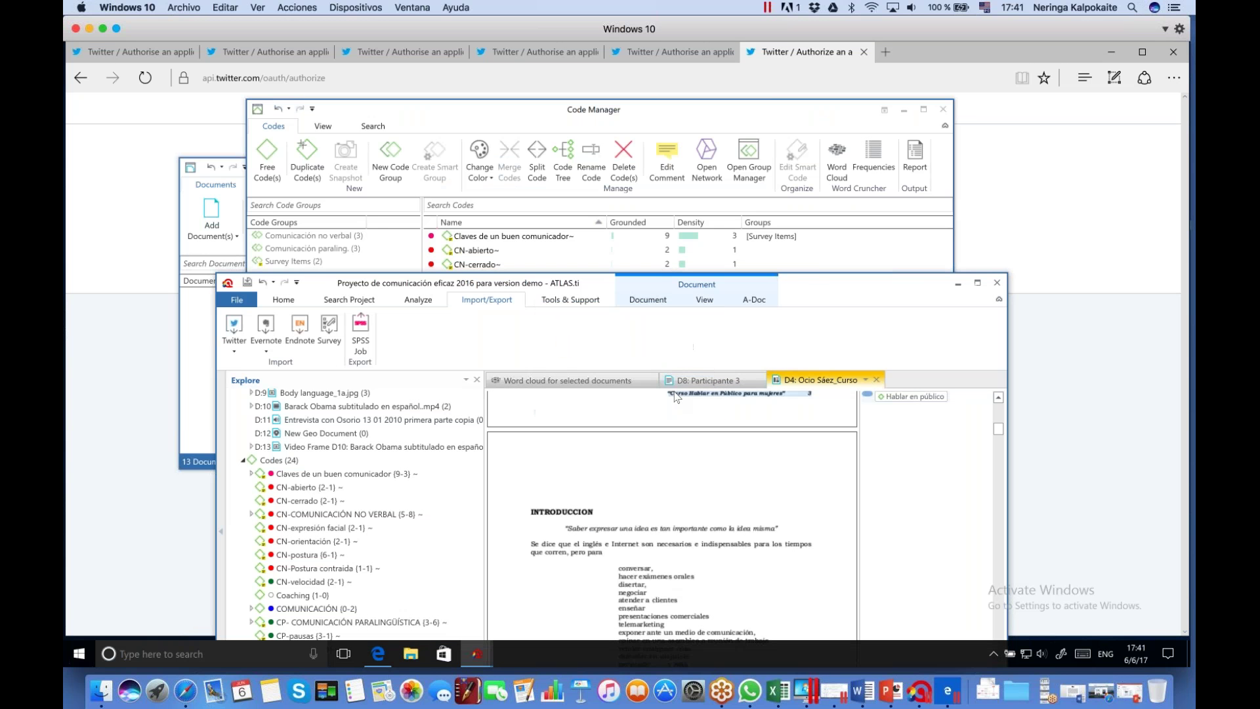
pyautogui.click(943, 110)
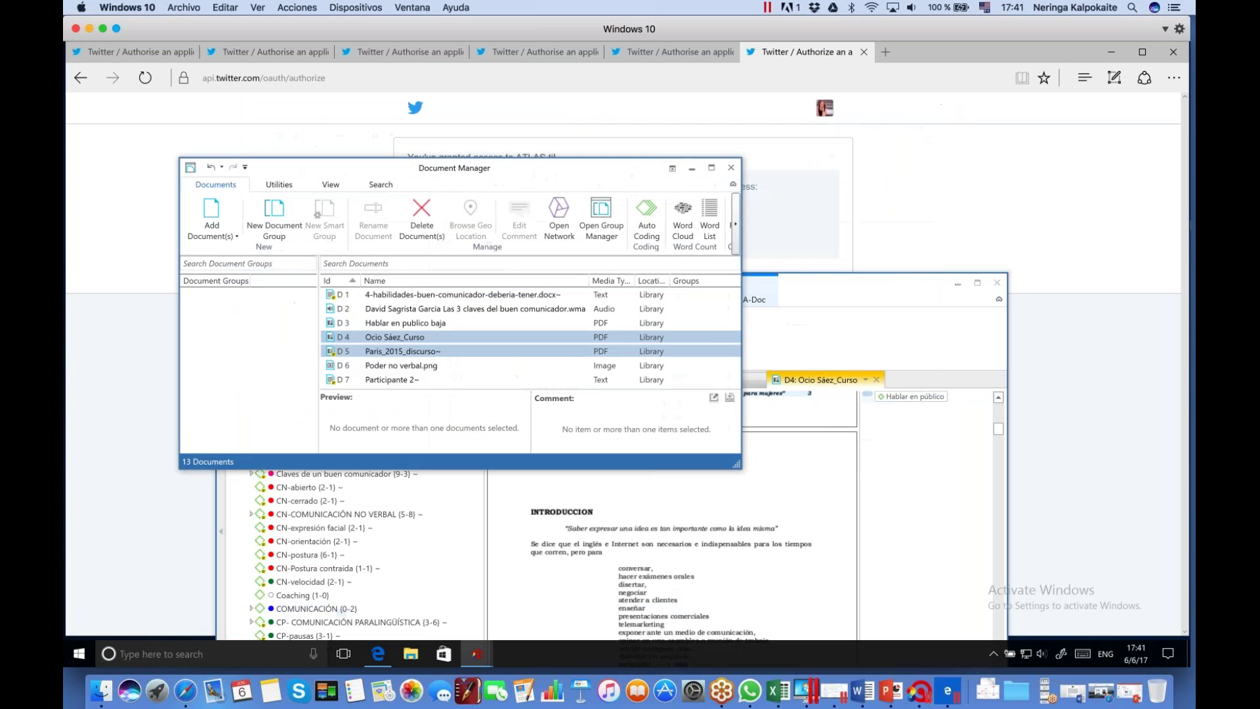
pyautogui.click(731, 168)
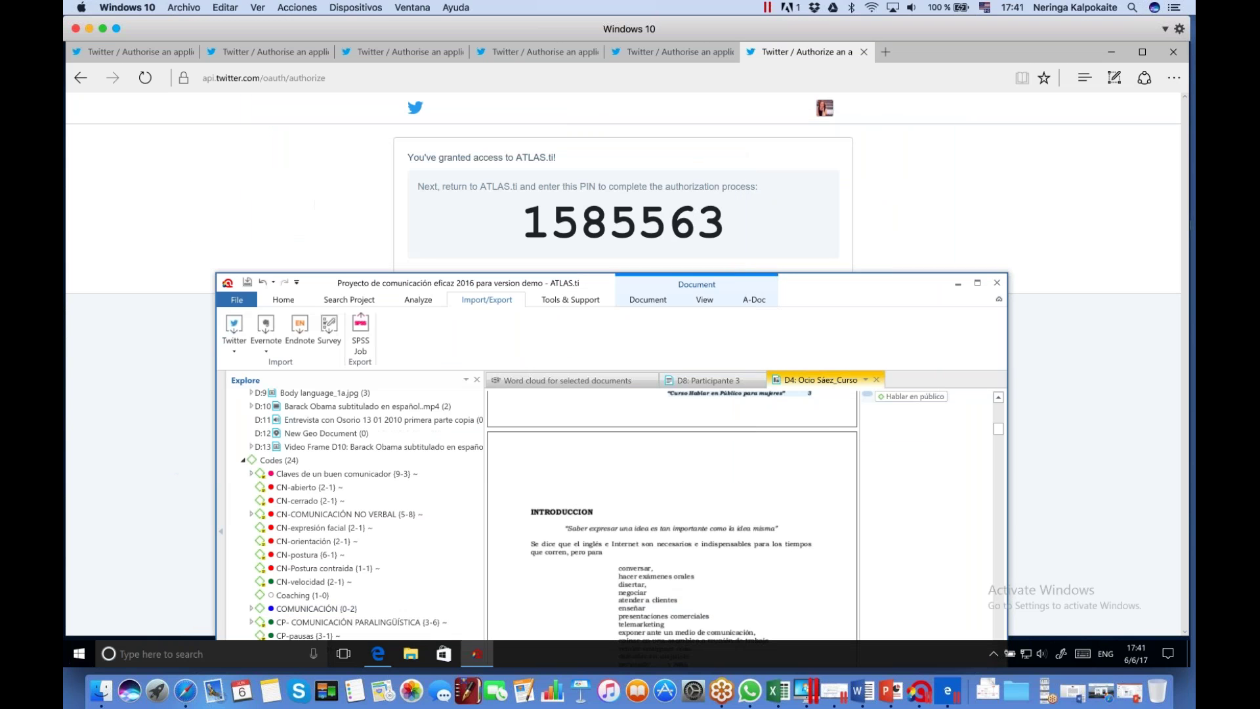
pyautogui.click(240, 323)
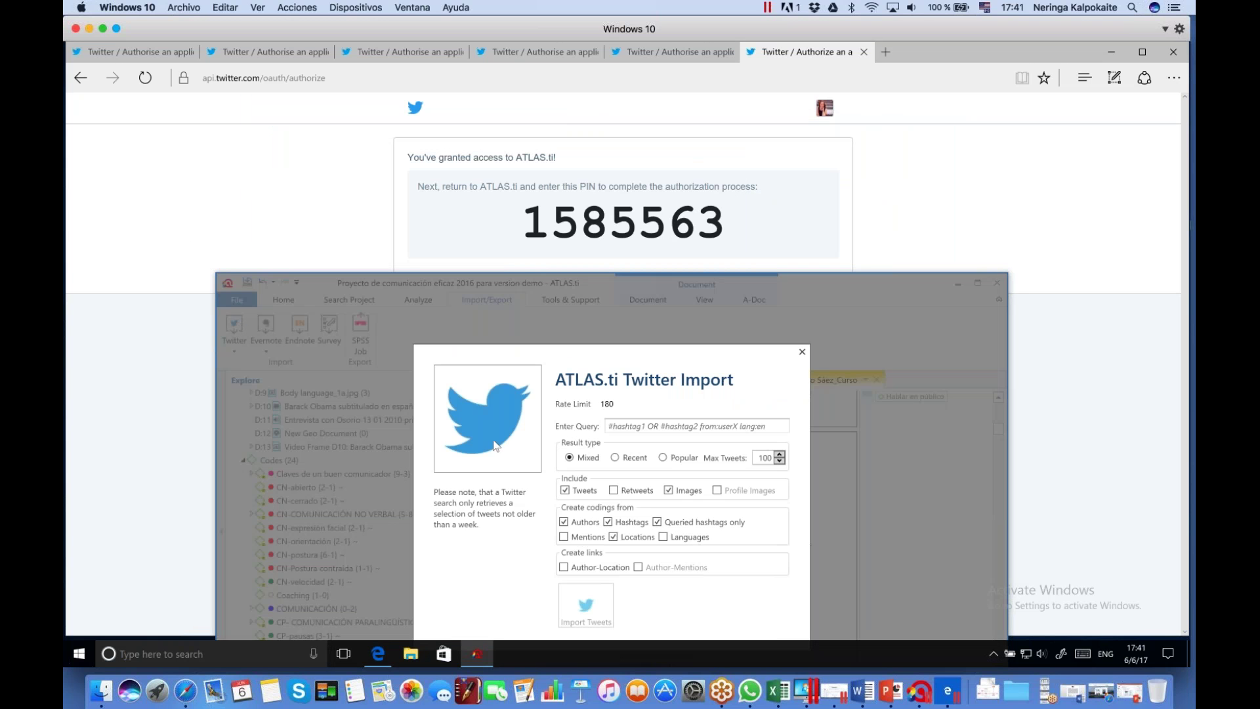
# - Click into the Twitter query field and switch the keyboard input source to Español
pyautogui.click(628, 428)
pyautogui.write('™')
pyautogui.press('BackSpace')
pyautogui.click(985, 8)
pyautogui.click(1026, 28)
pyautogui.write('@')
pyautogui.press('BackSpace')
# - Try typing various symbols into the query while hunting for the hashtag character
pyautogui.press('super')
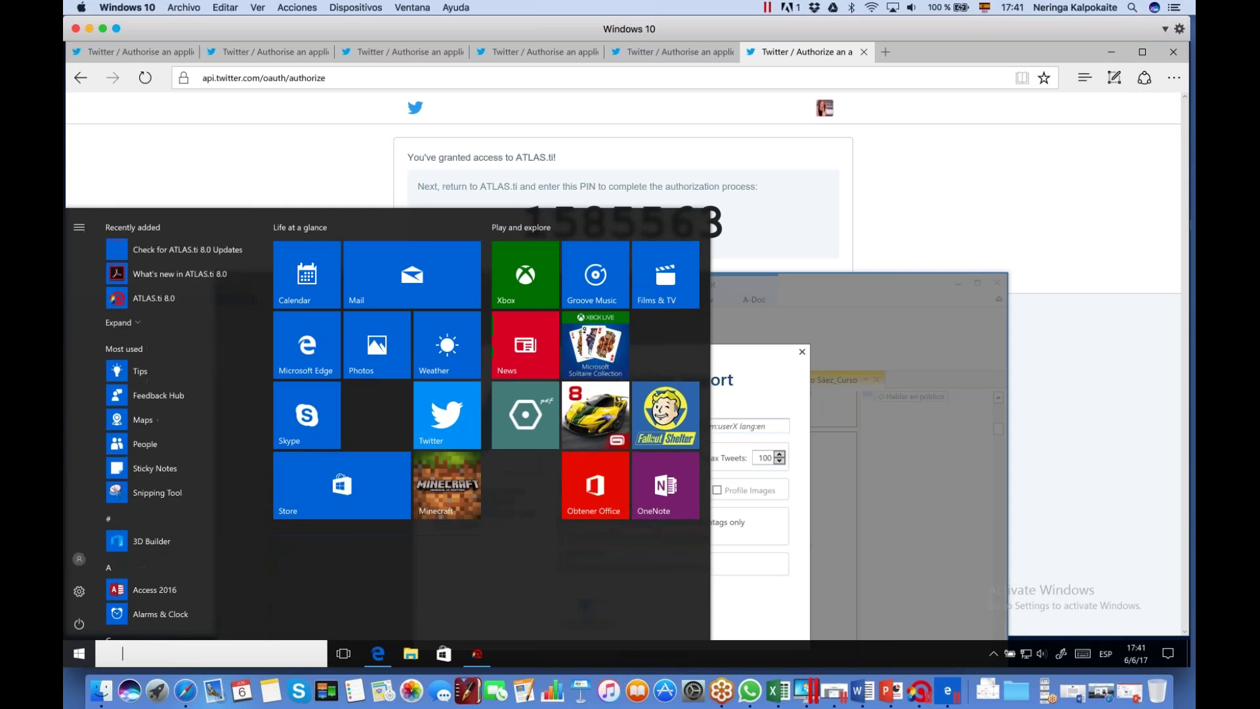
pyautogui.press('super')
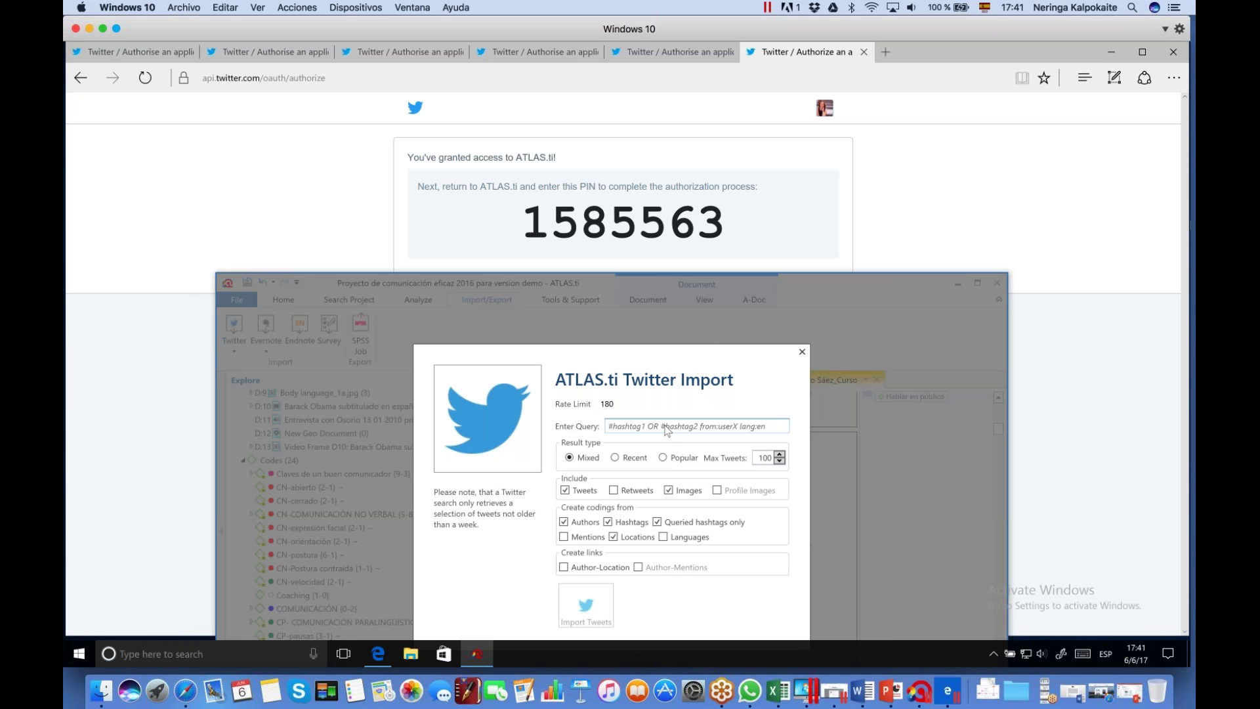
pyautogui.write('+')
pyautogui.press('BackSpace')
pyautogui.write('*^¿?')
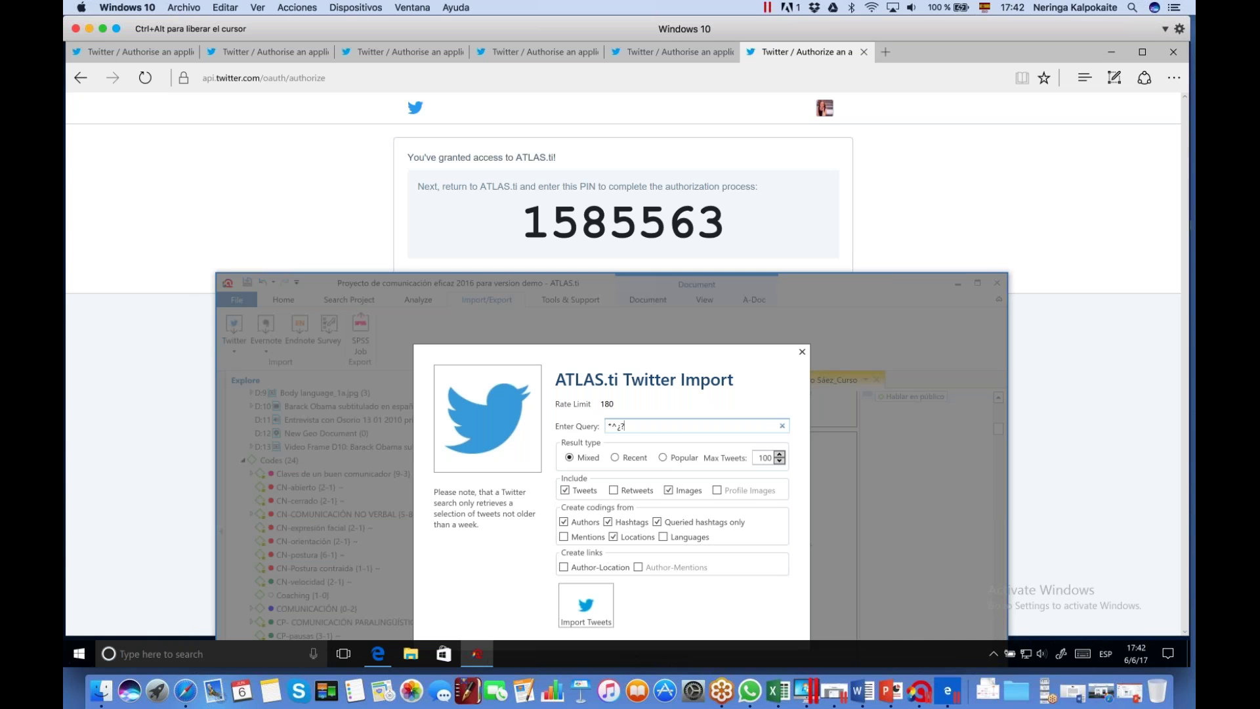
pyautogui.write('=?=)((/&%$%·$·""!!ªª!"··!')
# - In Safari, open a new tab to google.es and search for 'hashtag'
pyautogui.click(189, 690)
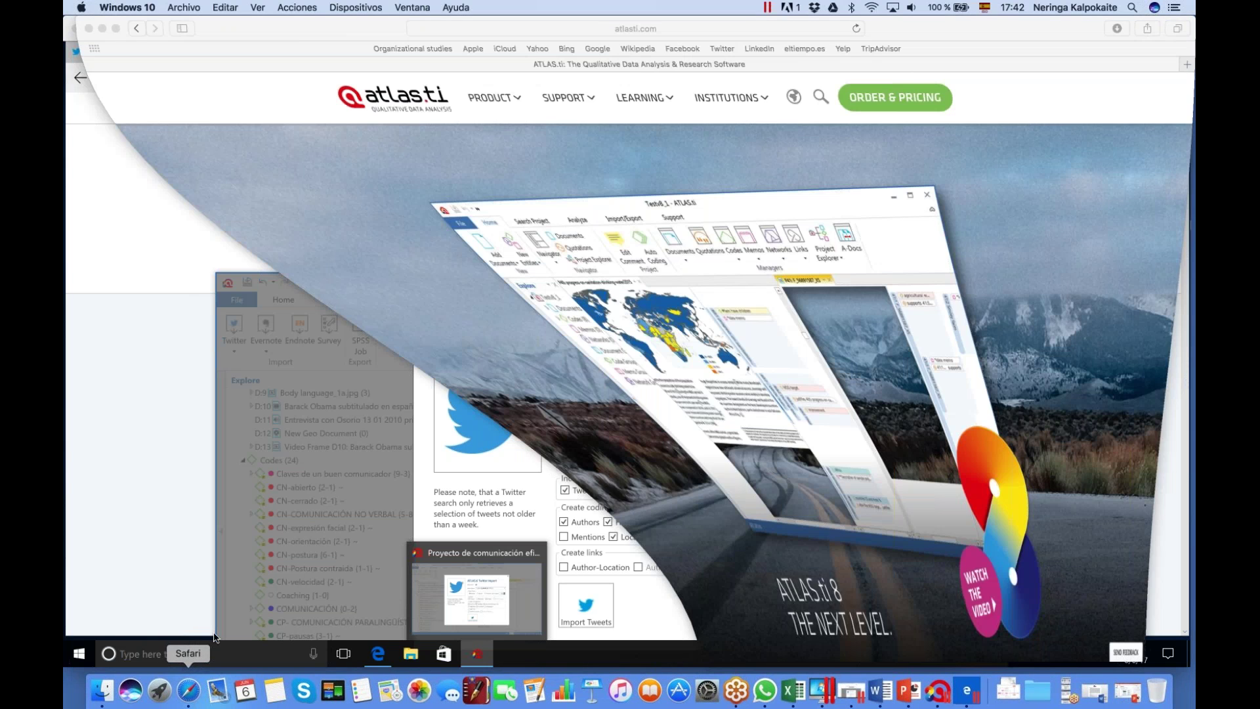
pyautogui.click(1188, 64)
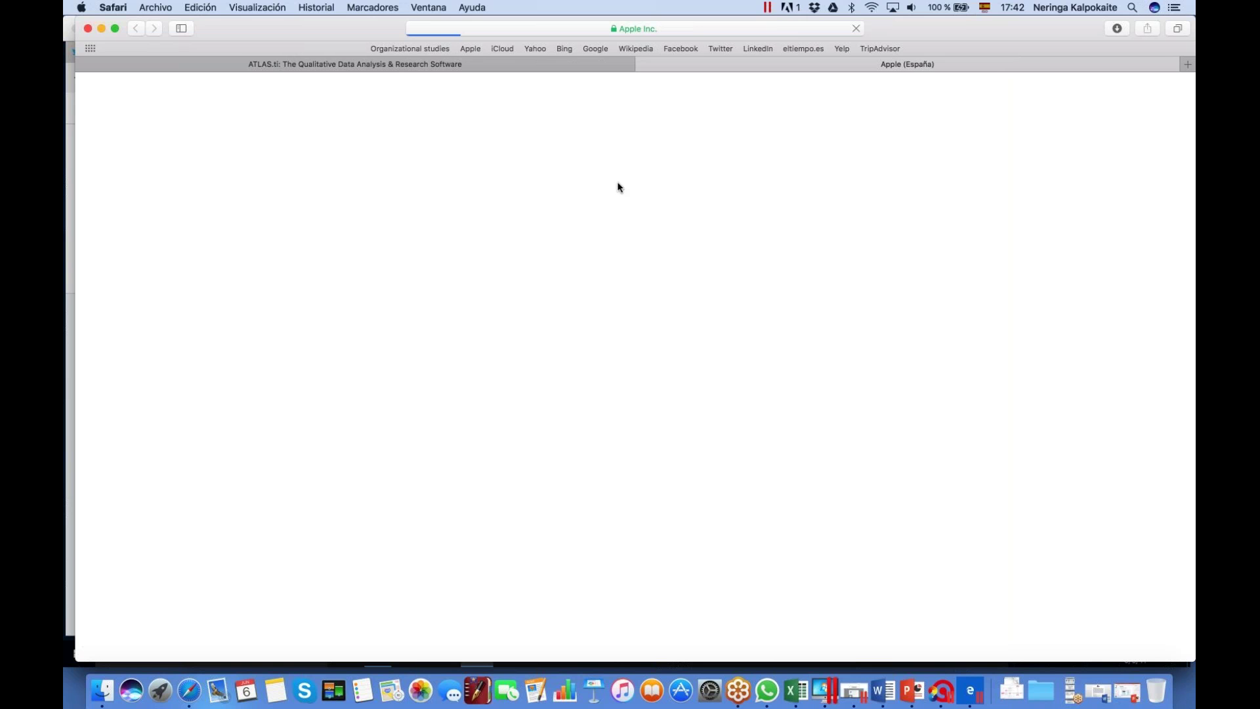
pyautogui.click(683, 30)
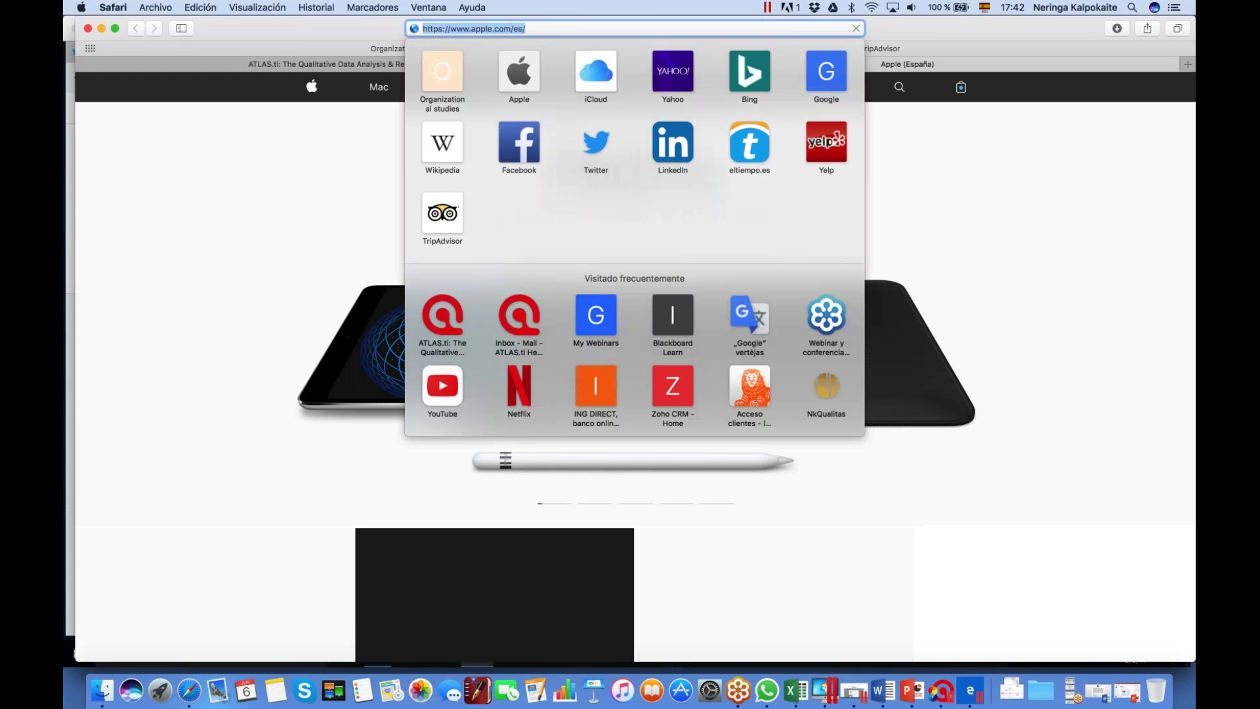
pyautogui.write('go')
pyautogui.press('Return')
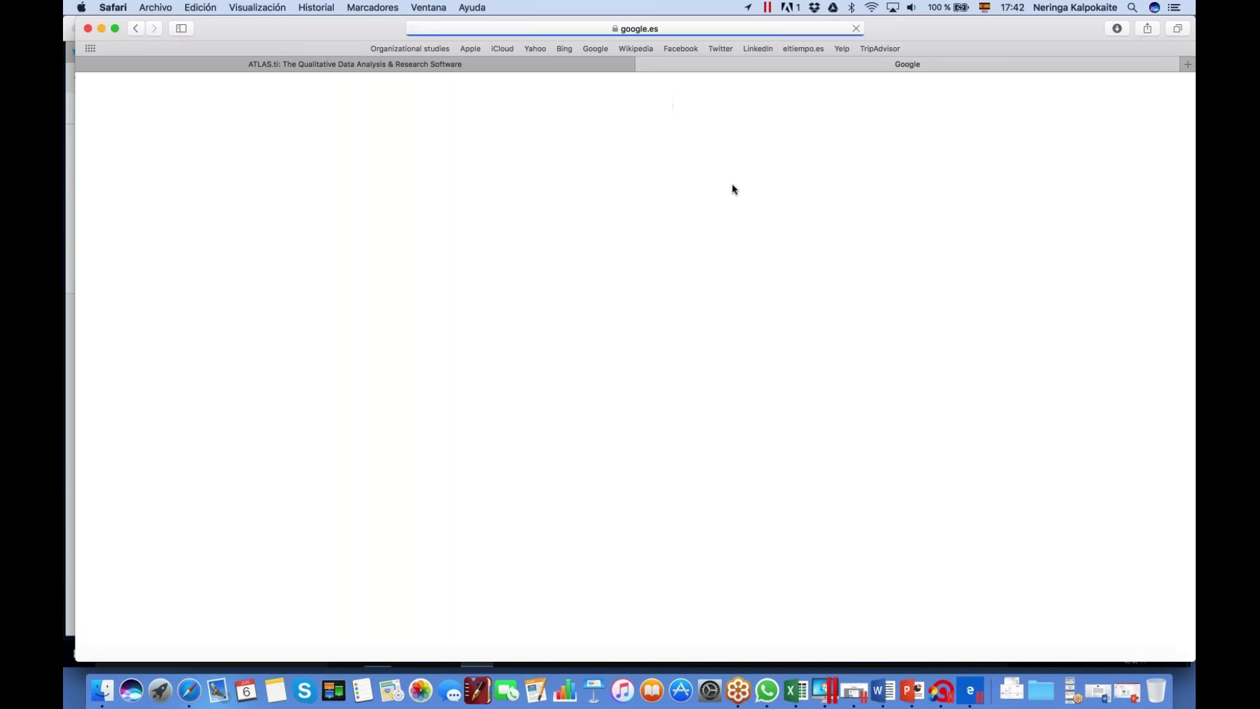
pyautogui.write('hastad')
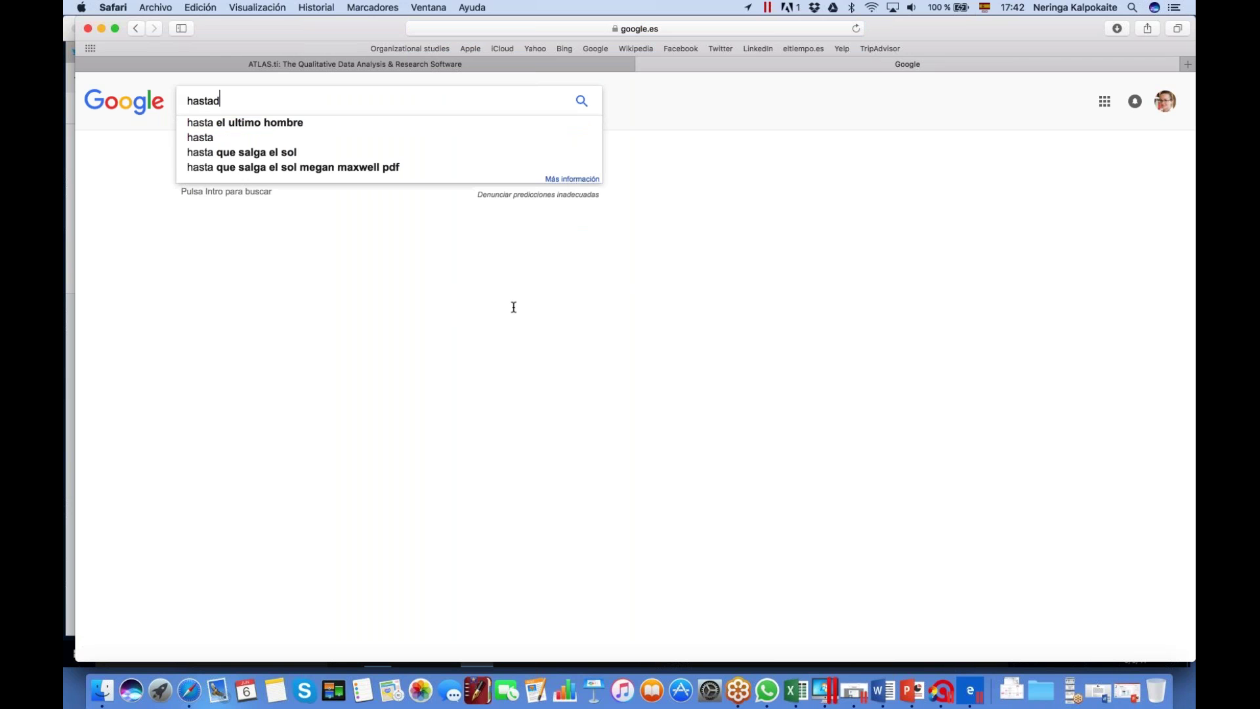
pyautogui.press('BackSpace')
pyautogui.write('g')
pyautogui.press('Return')
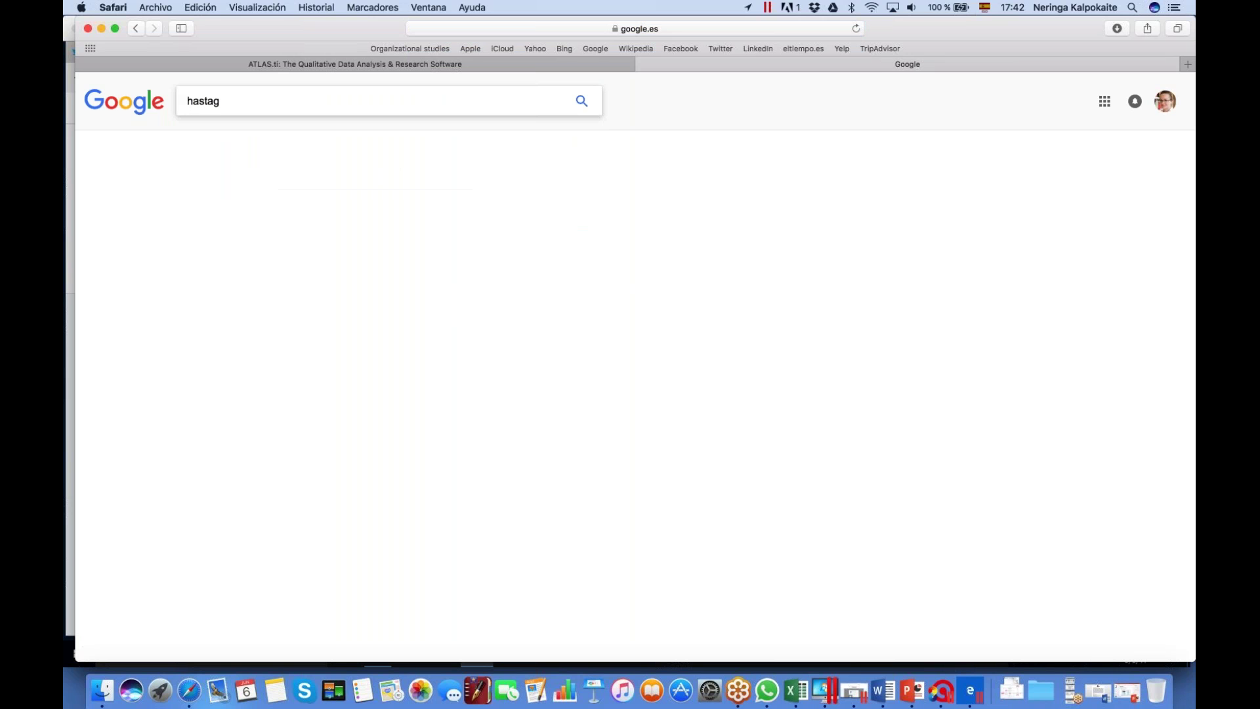
pyautogui.click(291, 201)
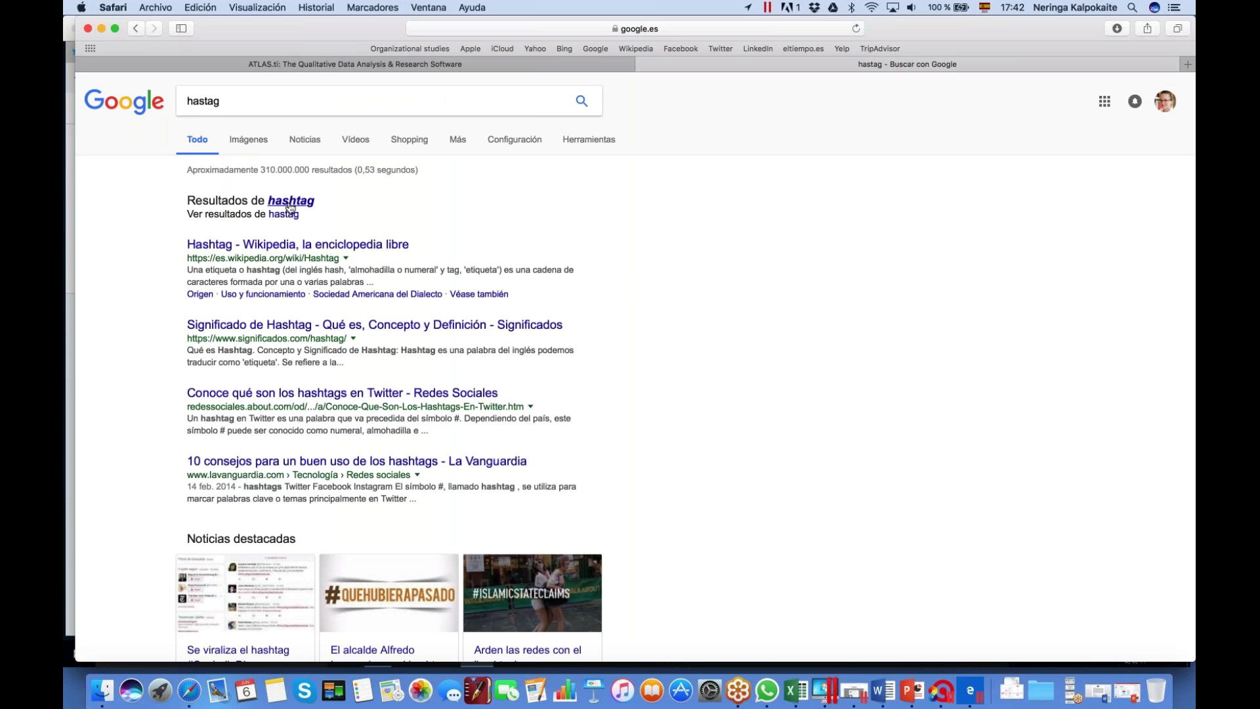
# - View the hashtag image results, open the Spanish Wikipedia Hashtag article, then return to ATLAS.ti
pyautogui.click(232, 141)
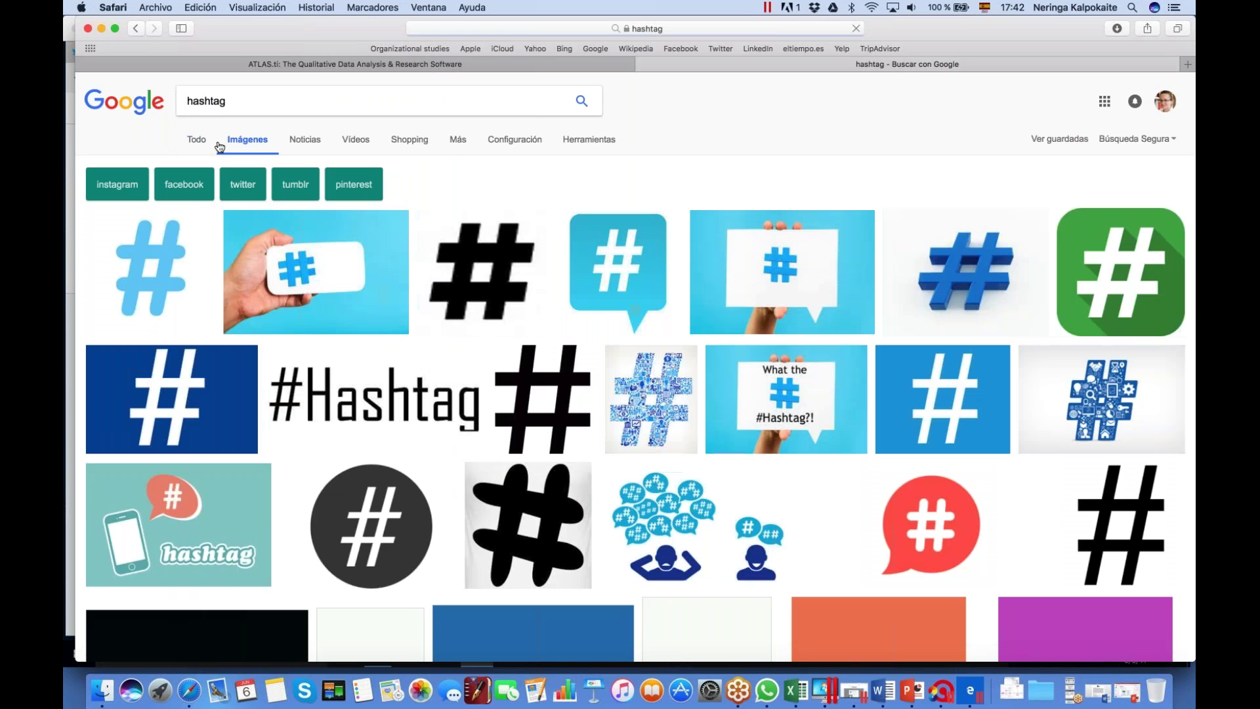
pyautogui.press('super+bracketleft')
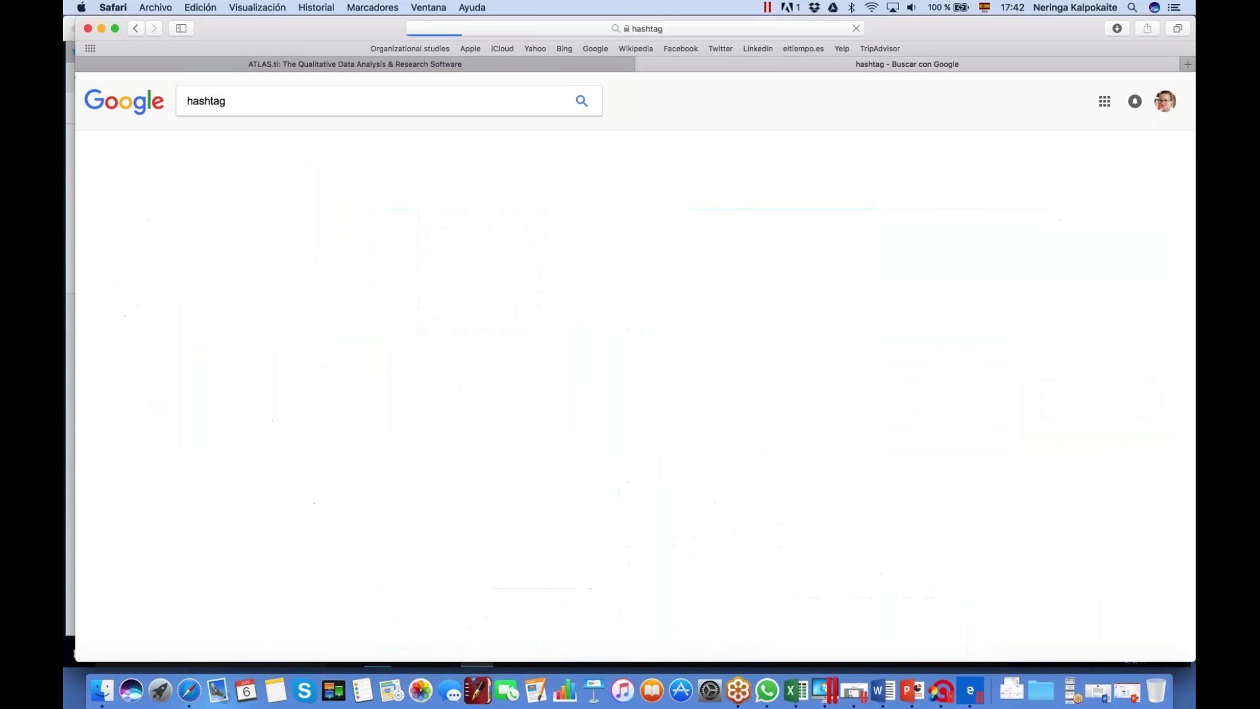
pyautogui.click(298, 197)
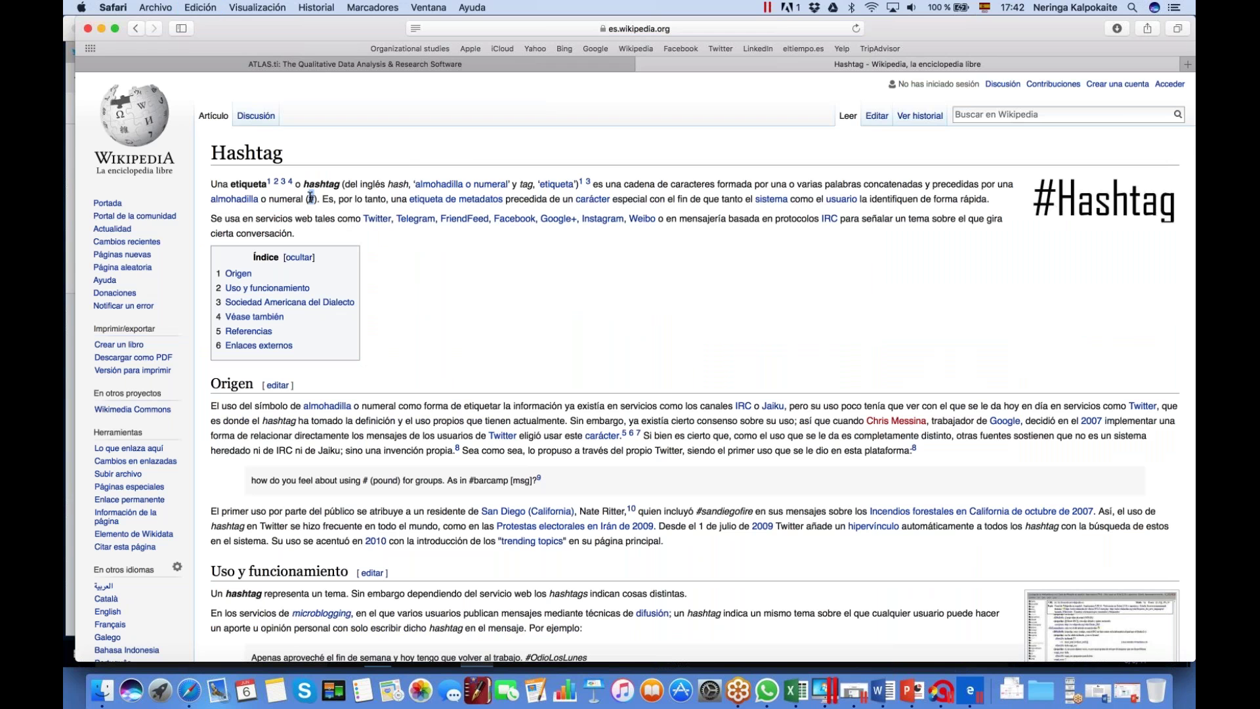
pyautogui.click(941, 699)
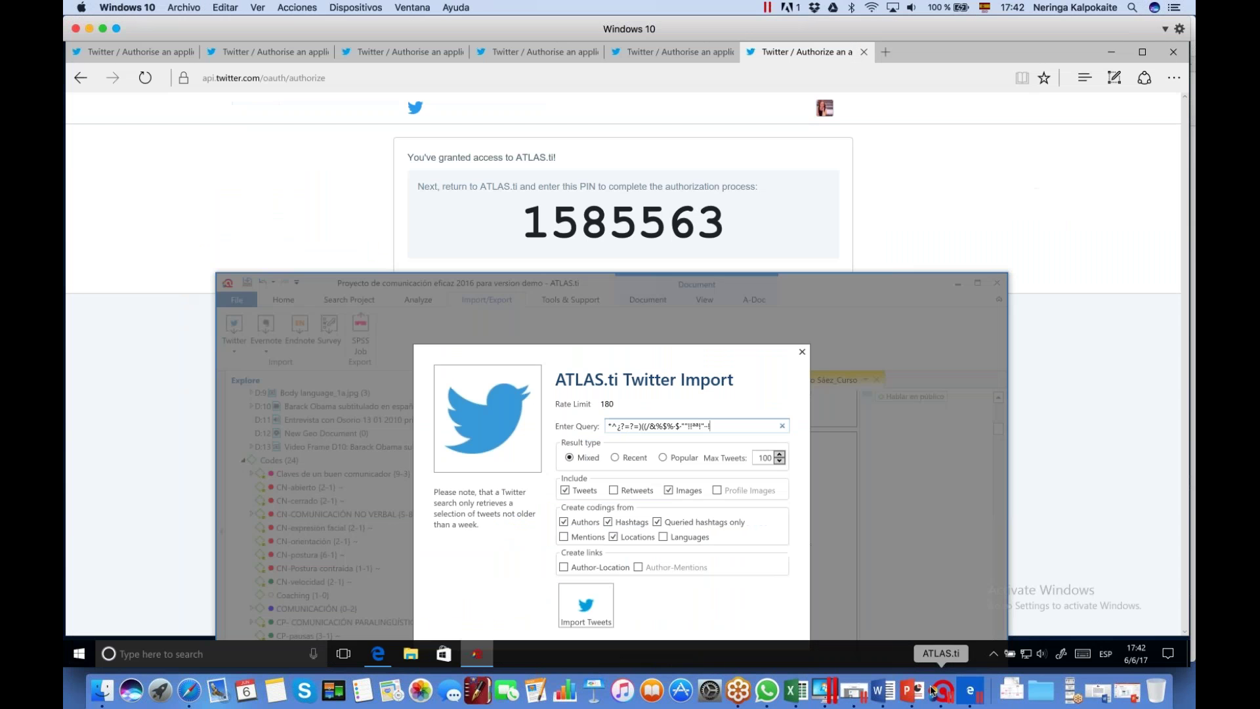
# - Search Twitter for #ATLAS.ti8 including retweets, dismiss the no-tweets message, and reopen the import settings
pyautogui.moveTo(706, 425); pyautogui.dragTo(536, 431)
pyautogui.write('#')
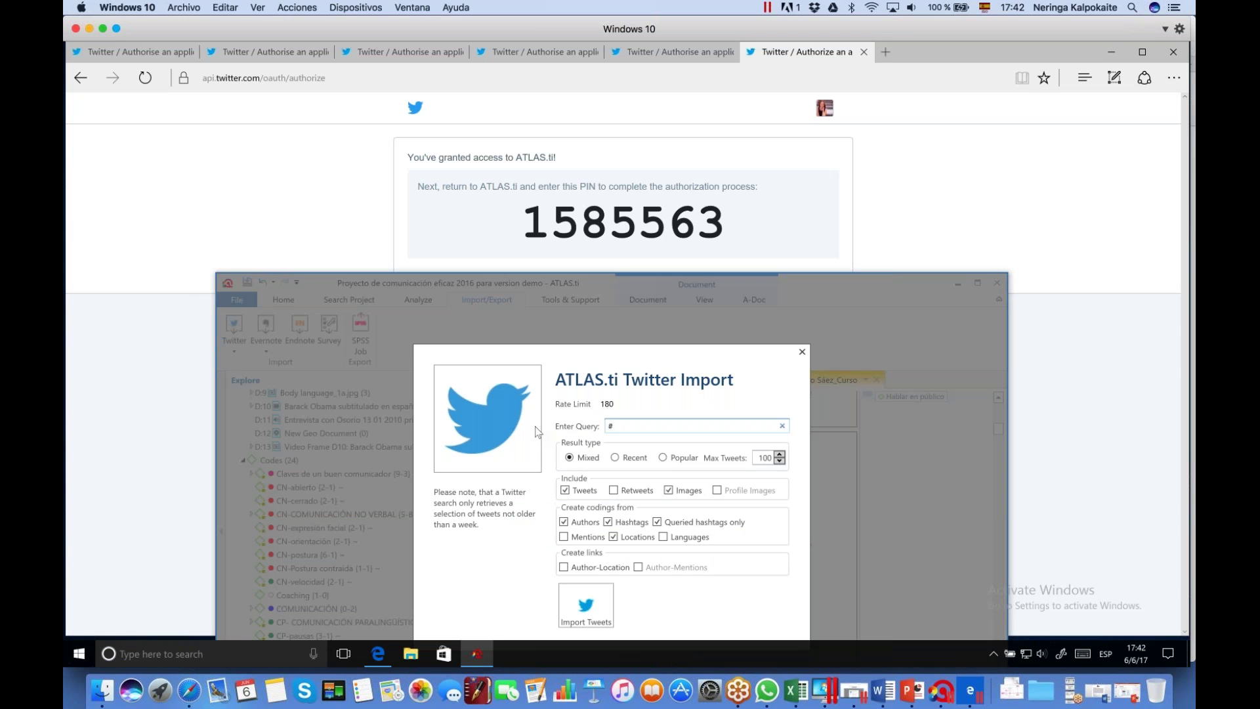
pyautogui.write('ATLAS.ti8')
pyautogui.click(619, 497)
pyautogui.click(584, 604)
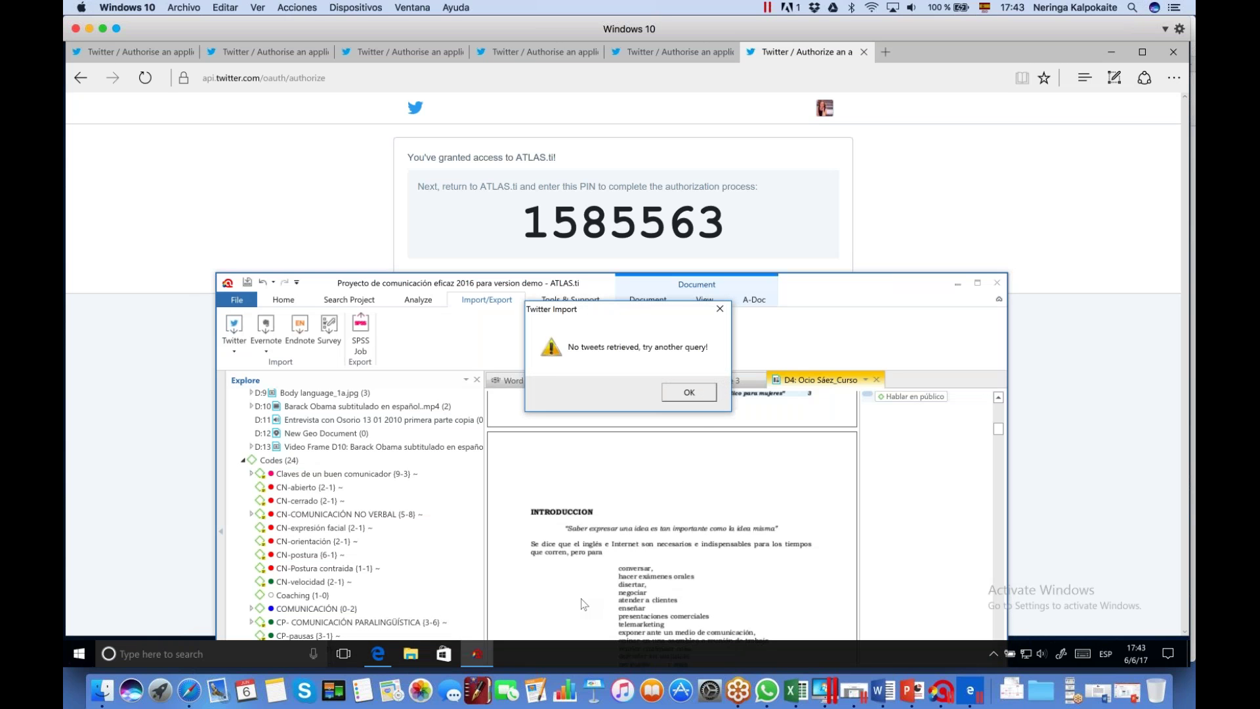
pyautogui.click(696, 394)
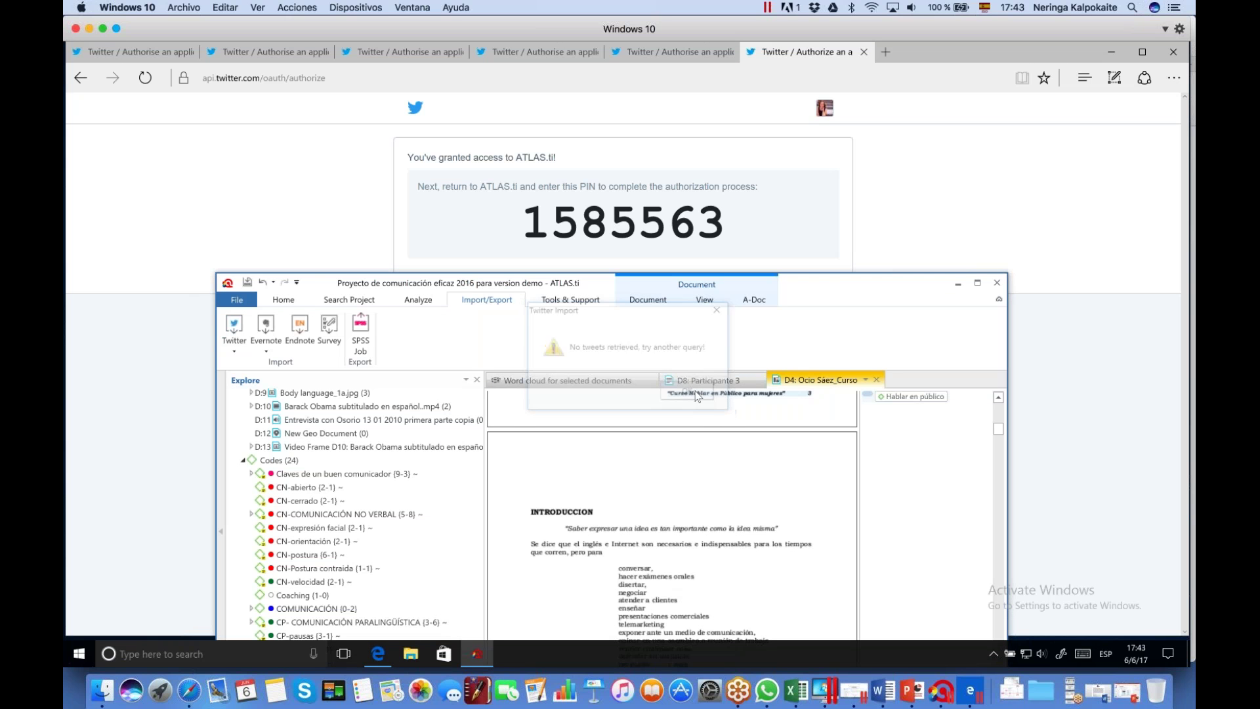
pyautogui.click(232, 326)
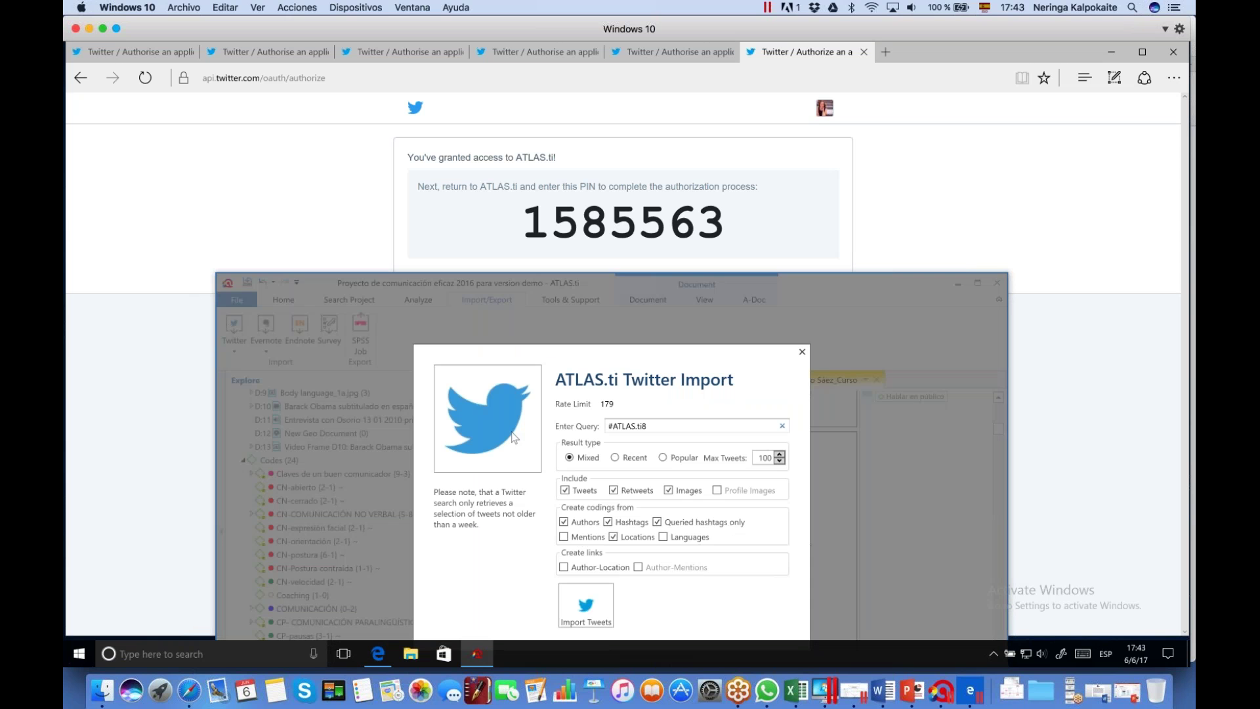
# - Import the #ATLAS.ti tweets, maximize the ATLAS.ti window, and widen the code margin
pyautogui.click(586, 604)
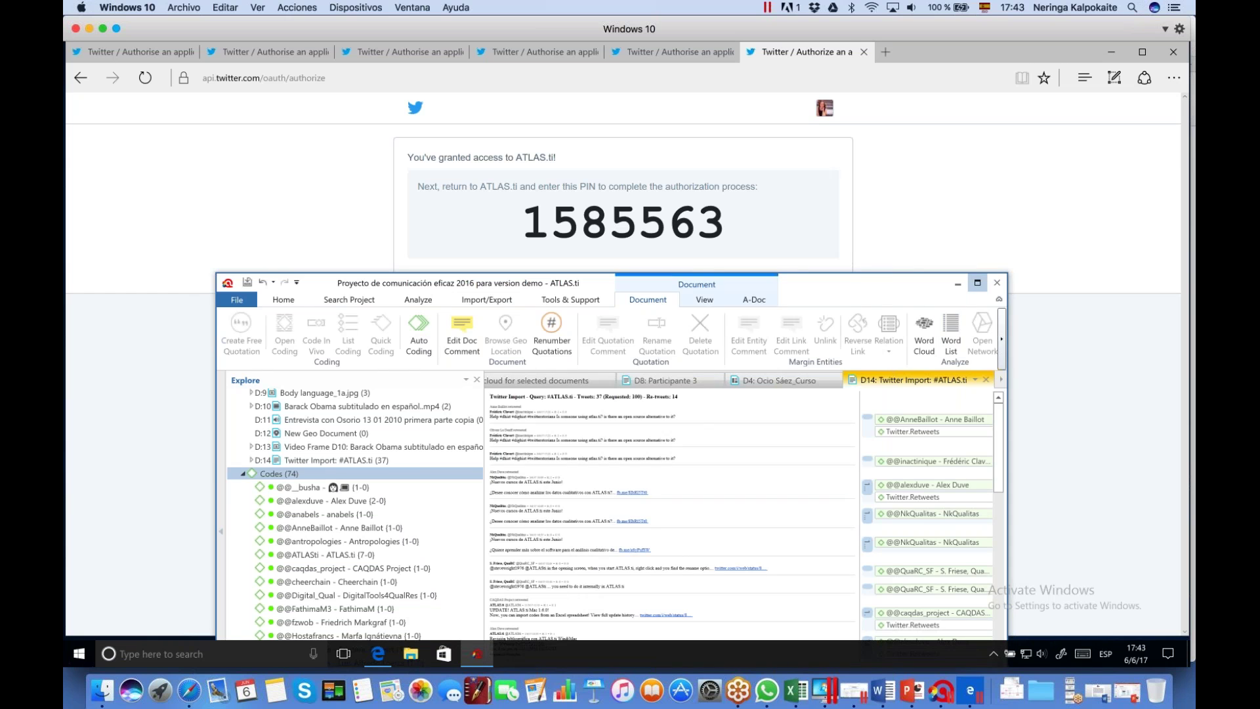
pyautogui.click(977, 283)
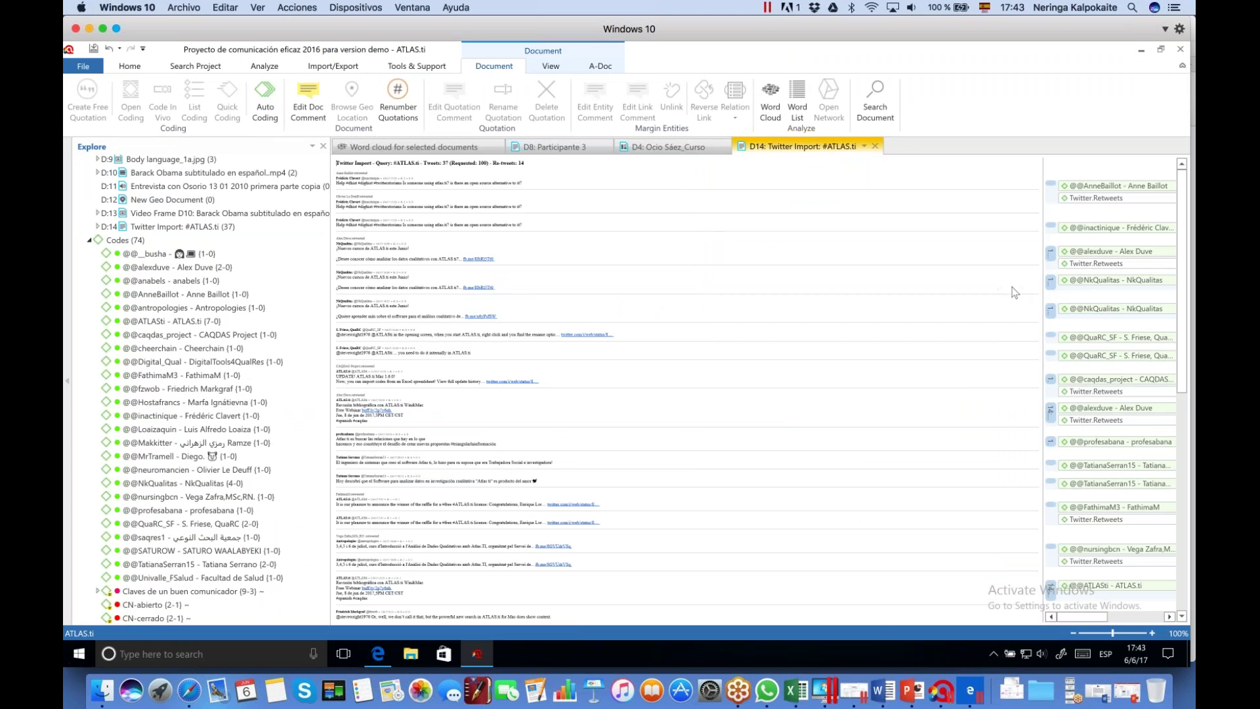
pyautogui.moveTo(1043, 291); pyautogui.dragTo(814, 288)
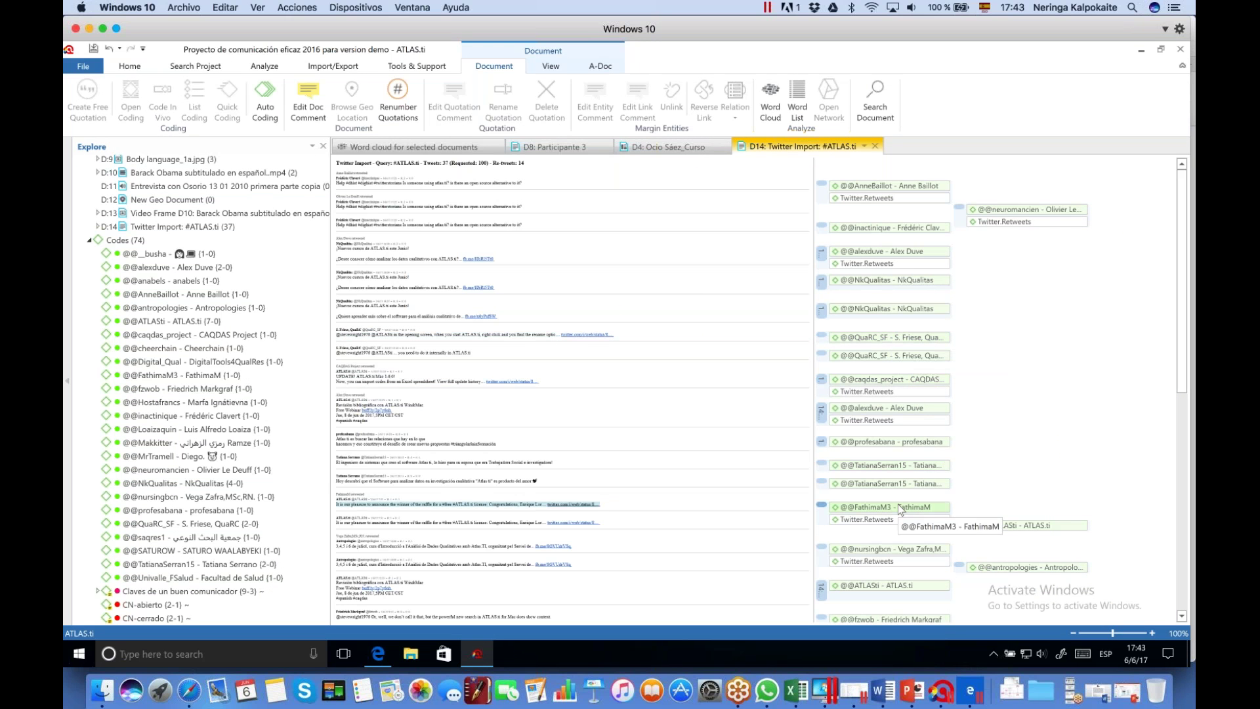
pyautogui.scroll(-1, 1186, 445)
pyautogui.click(1186, 446)
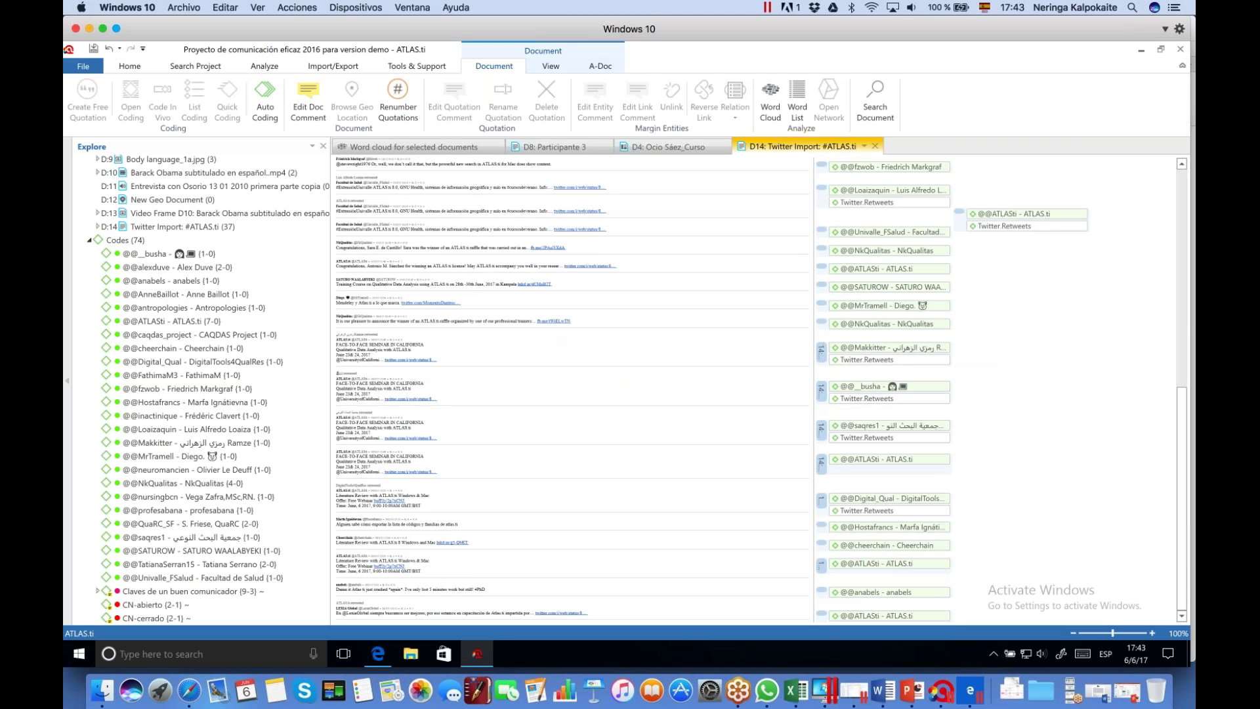
pyautogui.click(910, 565)
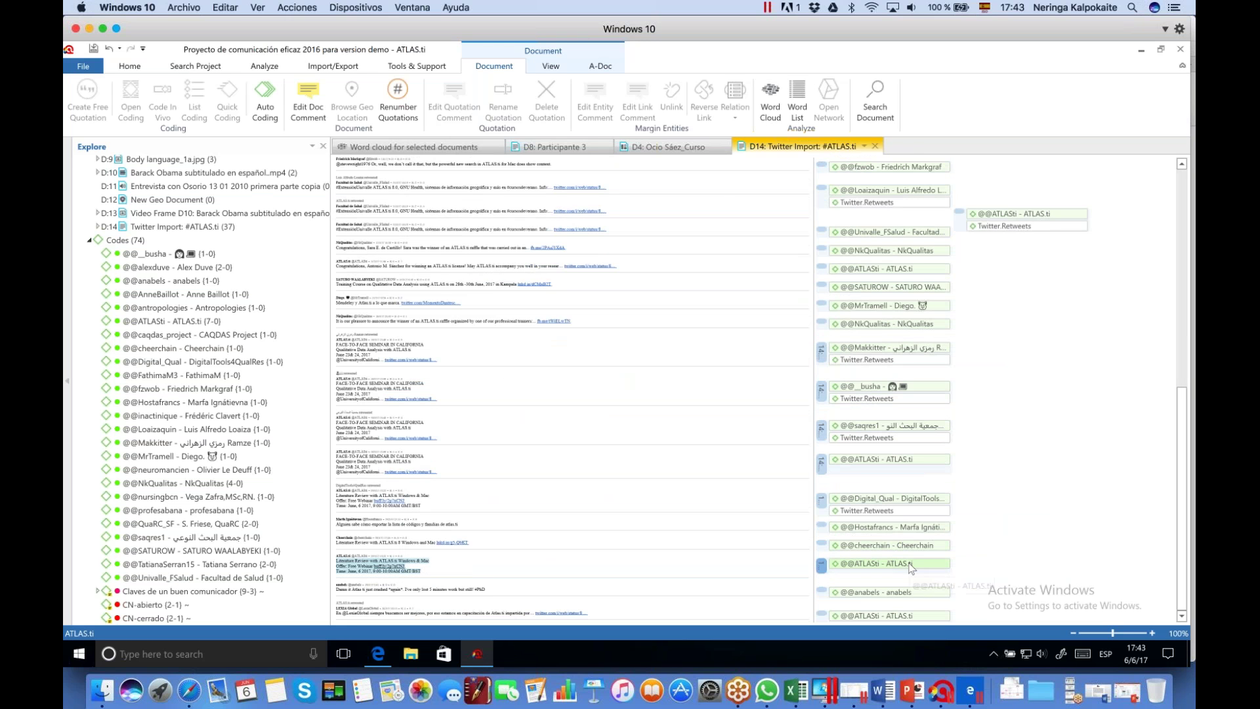
pyautogui.click(686, 498)
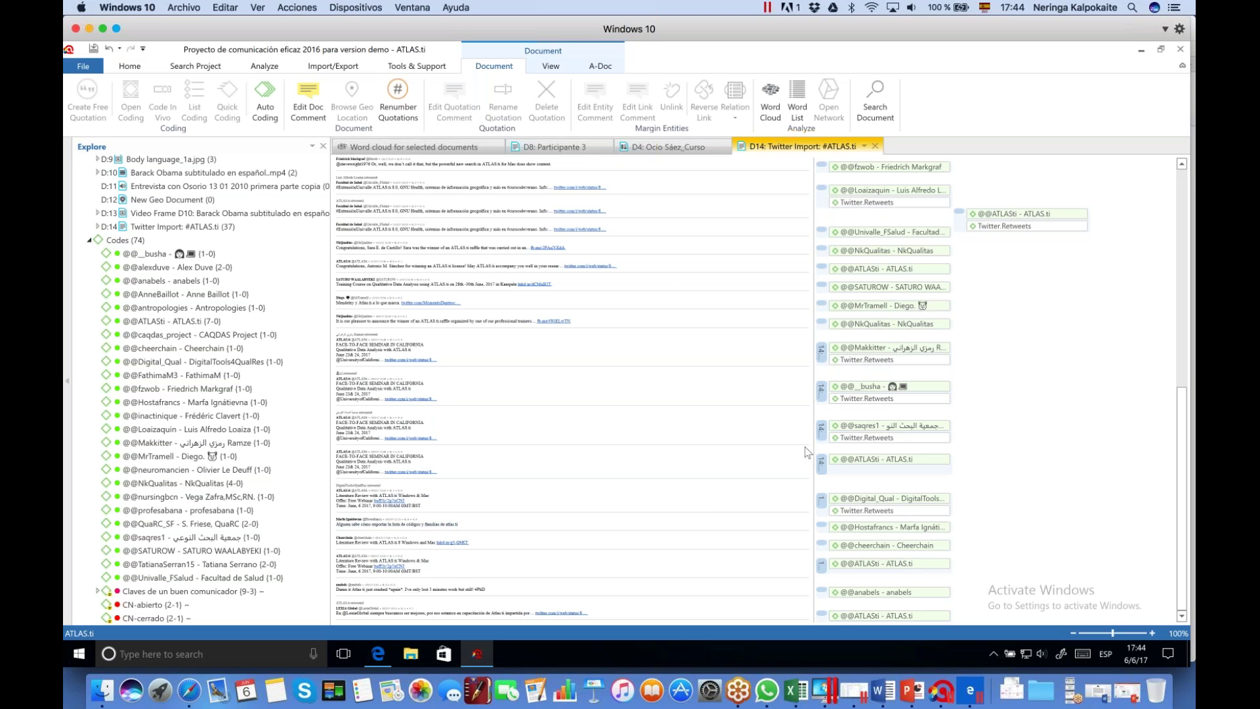
# - Show the Import/Export options and look at the Survey data import feature
pyautogui.click(319, 68)
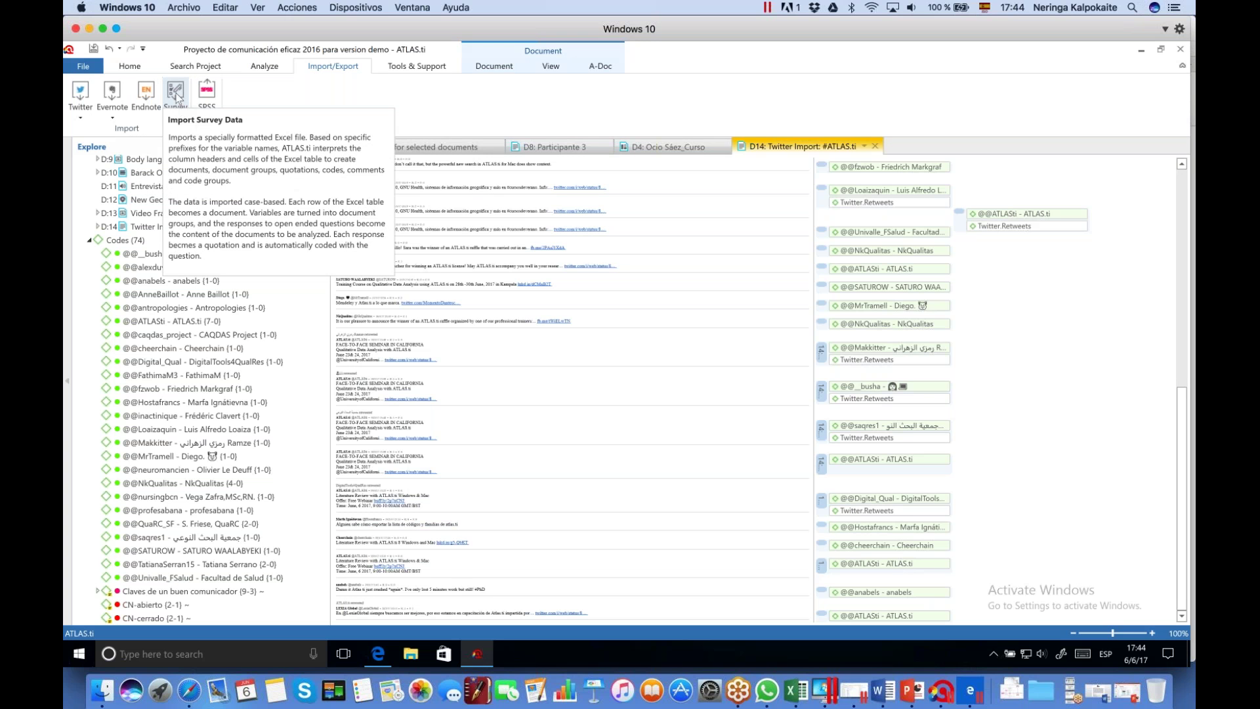
pyautogui.click(178, 96)
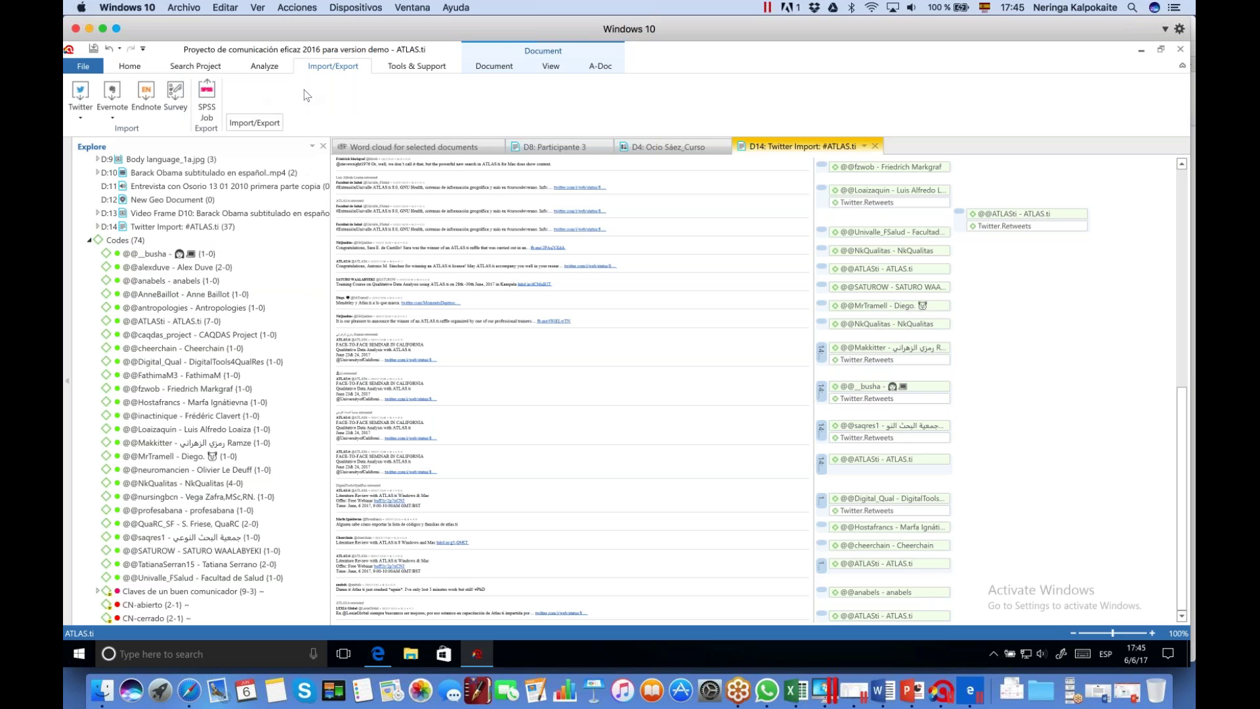
# - Switch to the Analyze ribbon to show the query, co-occurrence and code-document table tools
pyautogui.click(269, 68)
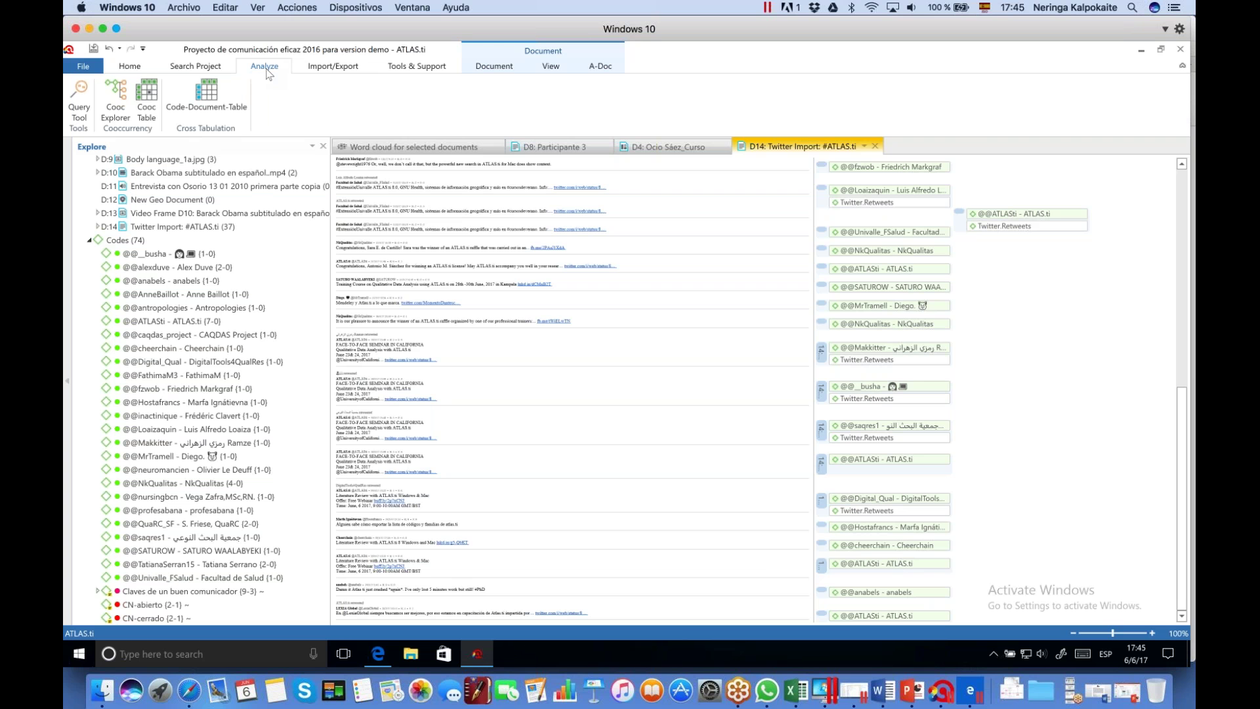
# - Query Claves de un buen comunicador AND CN-COMUNICACIÓN NO VERBAL, then inspect quotations 7:1 and 7:3
pyautogui.click(79, 111)
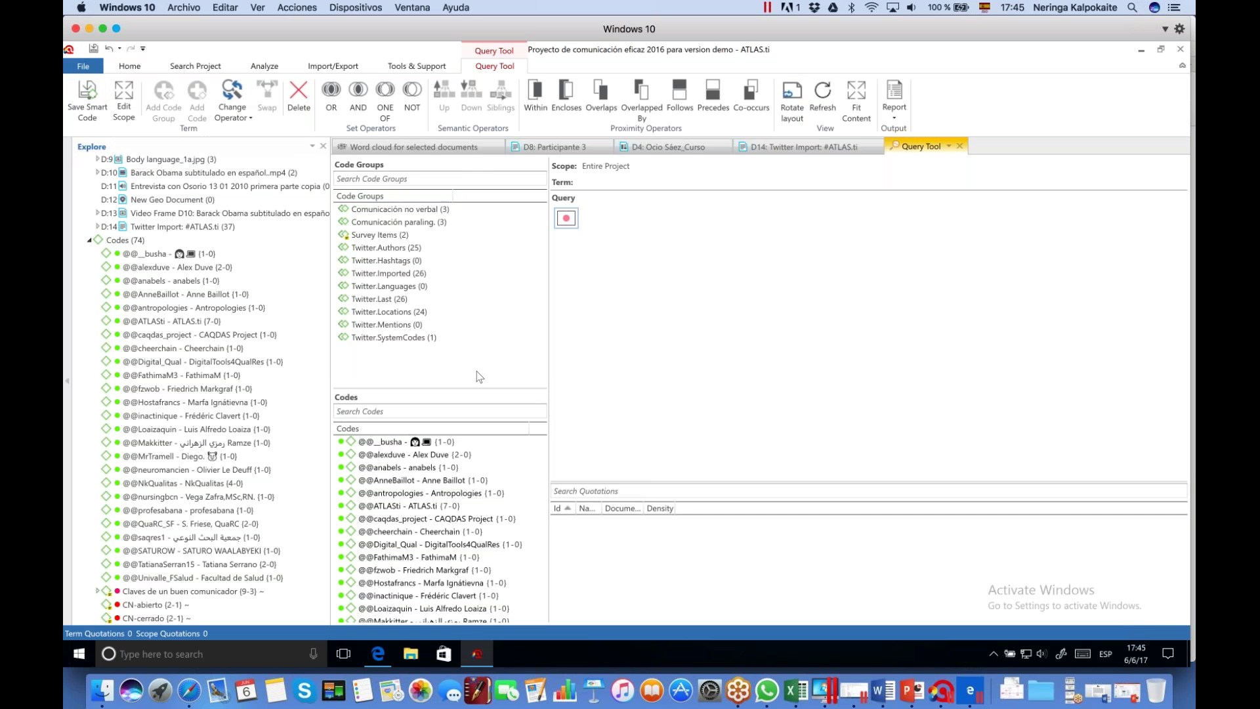
pyautogui.scroll(-20, 467, 537)
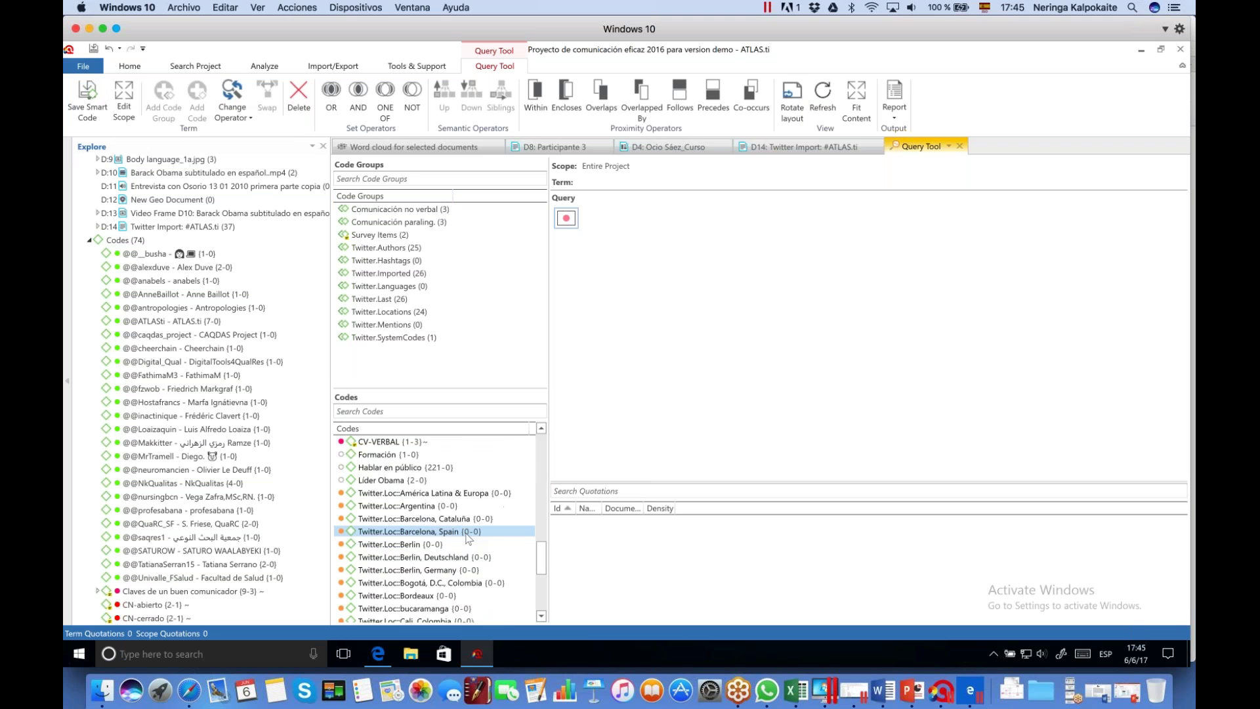
pyautogui.click(542, 560)
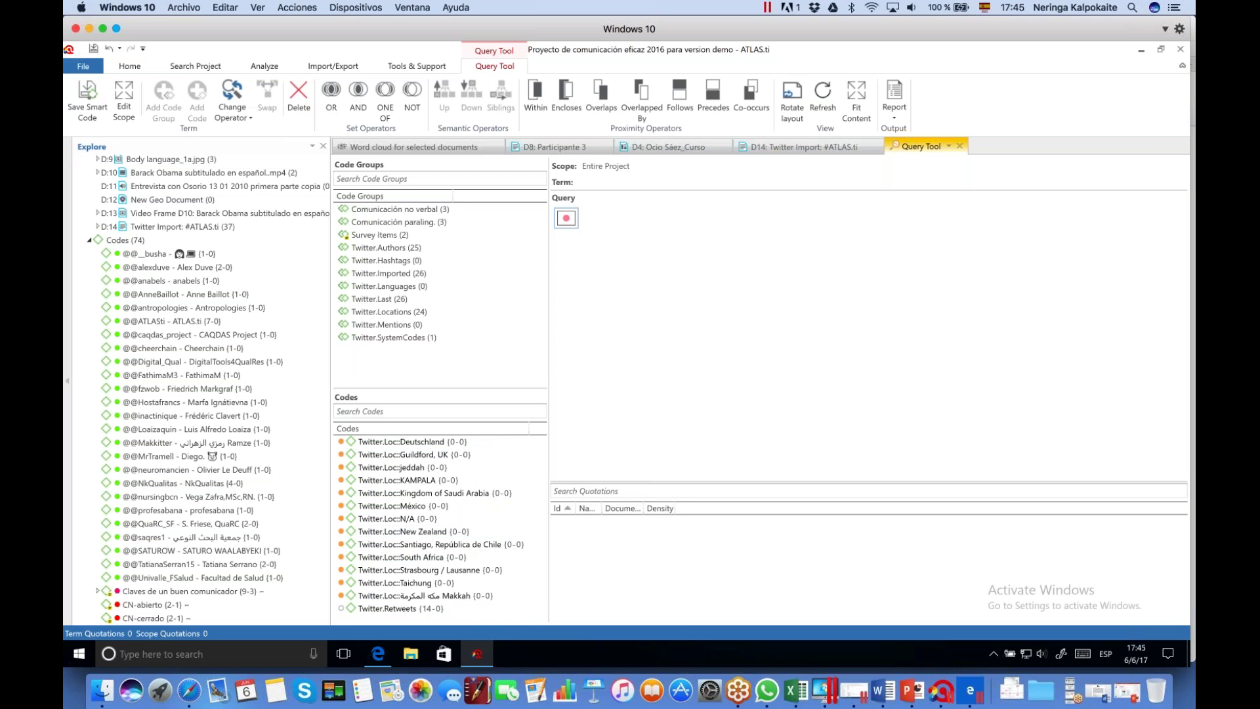
pyautogui.moveTo(543, 560); pyautogui.dragTo(533, 496)
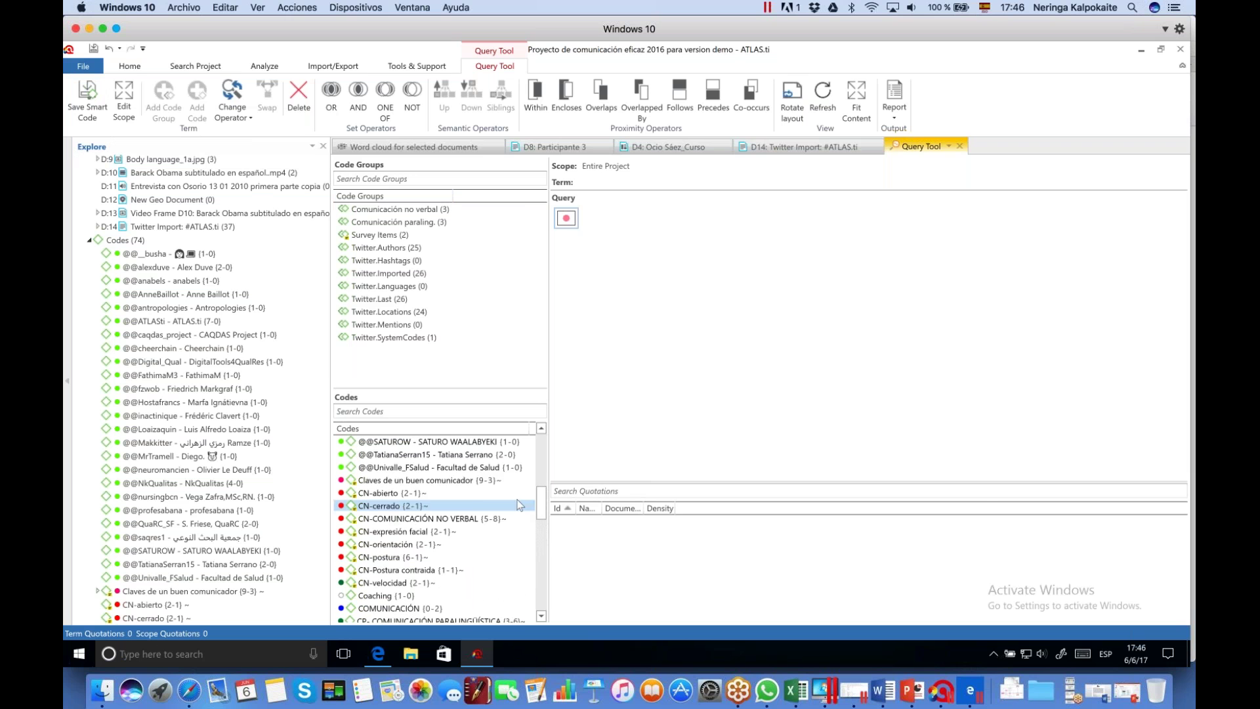
pyautogui.doubleClick(470, 486)
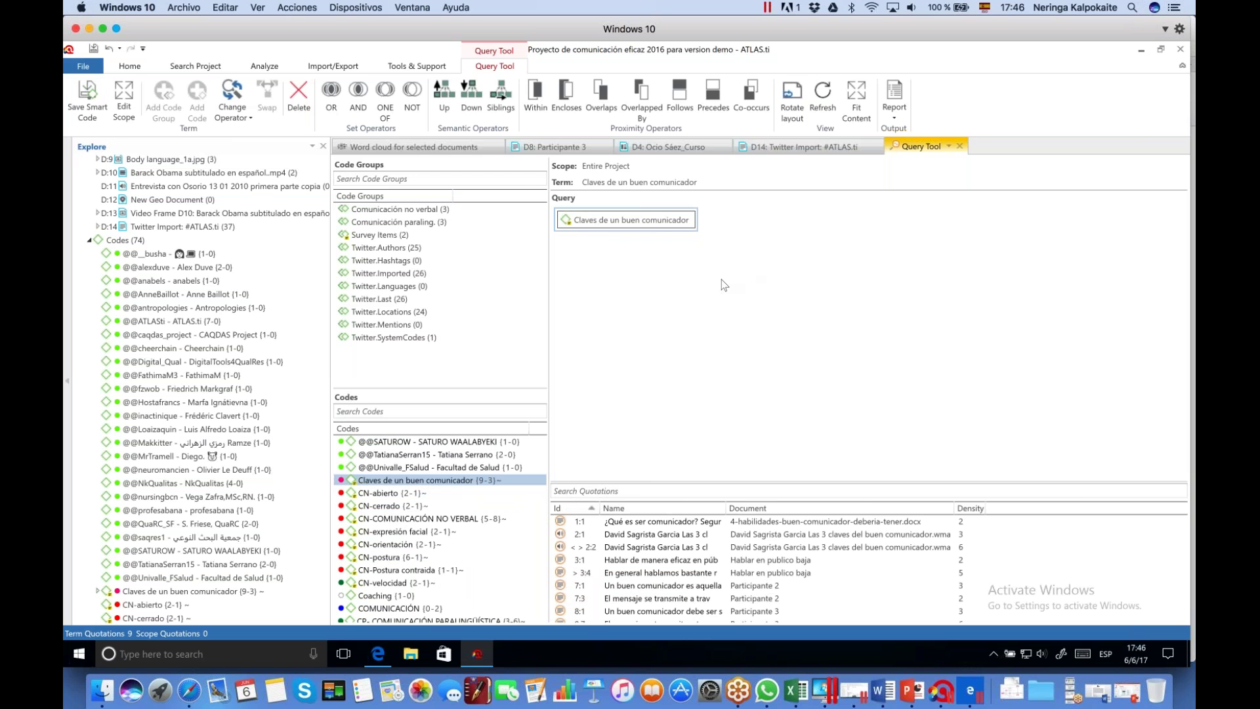
pyautogui.click(359, 93)
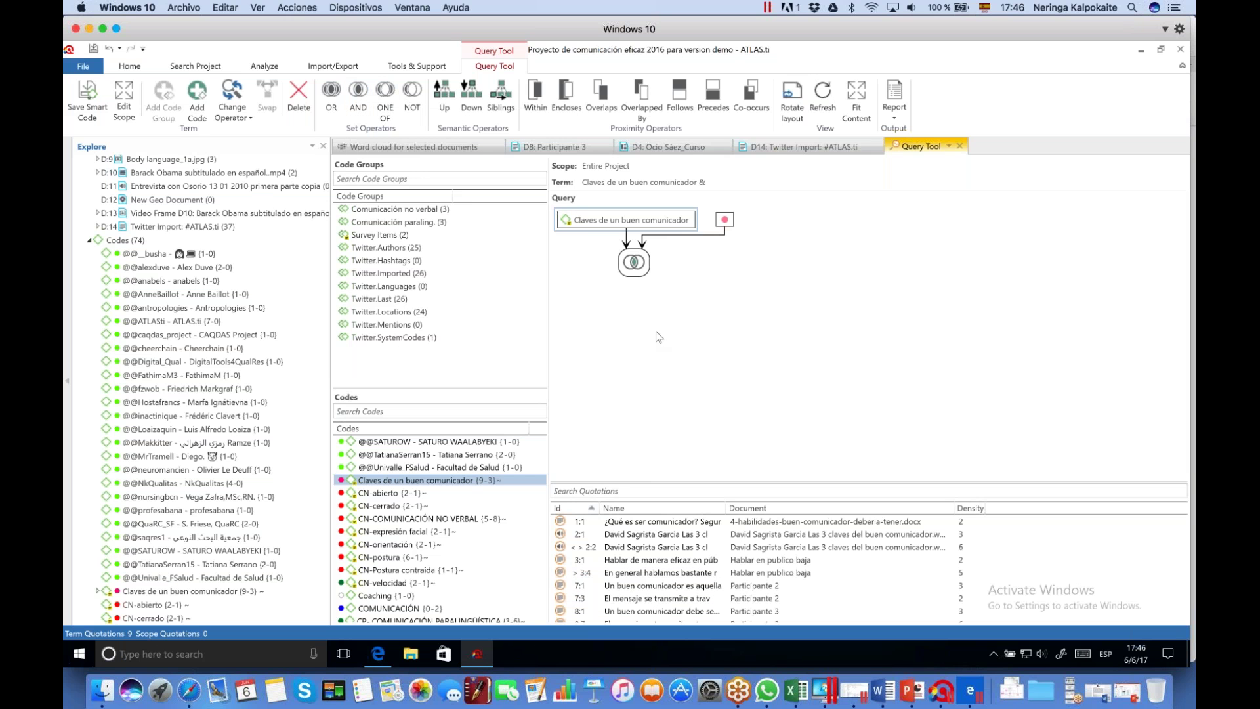
pyautogui.doubleClick(474, 519)
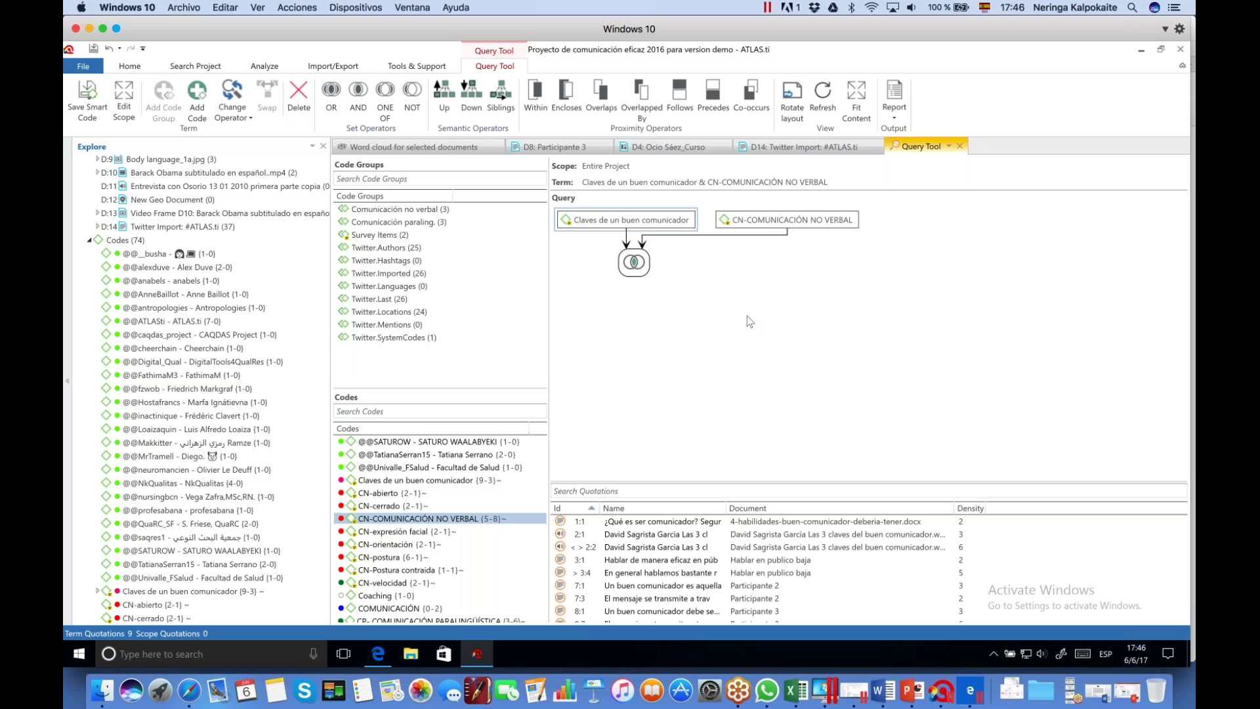
pyautogui.click(678, 590)
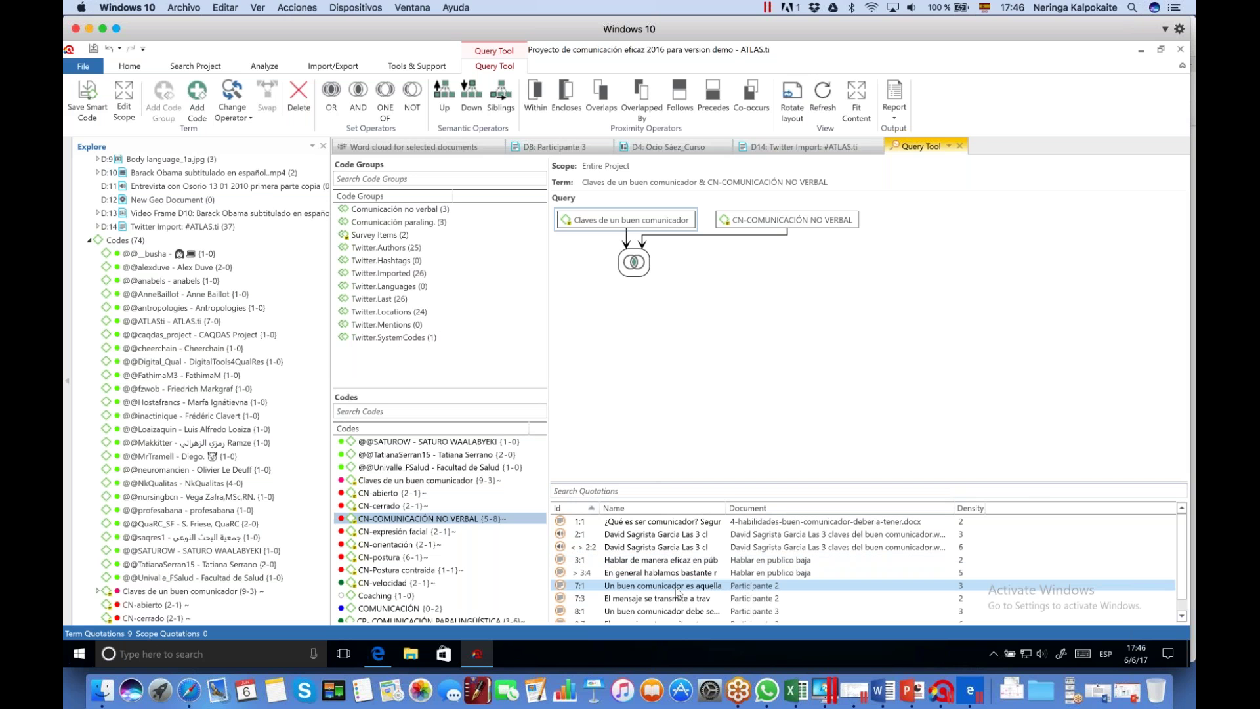
pyautogui.click(669, 600)
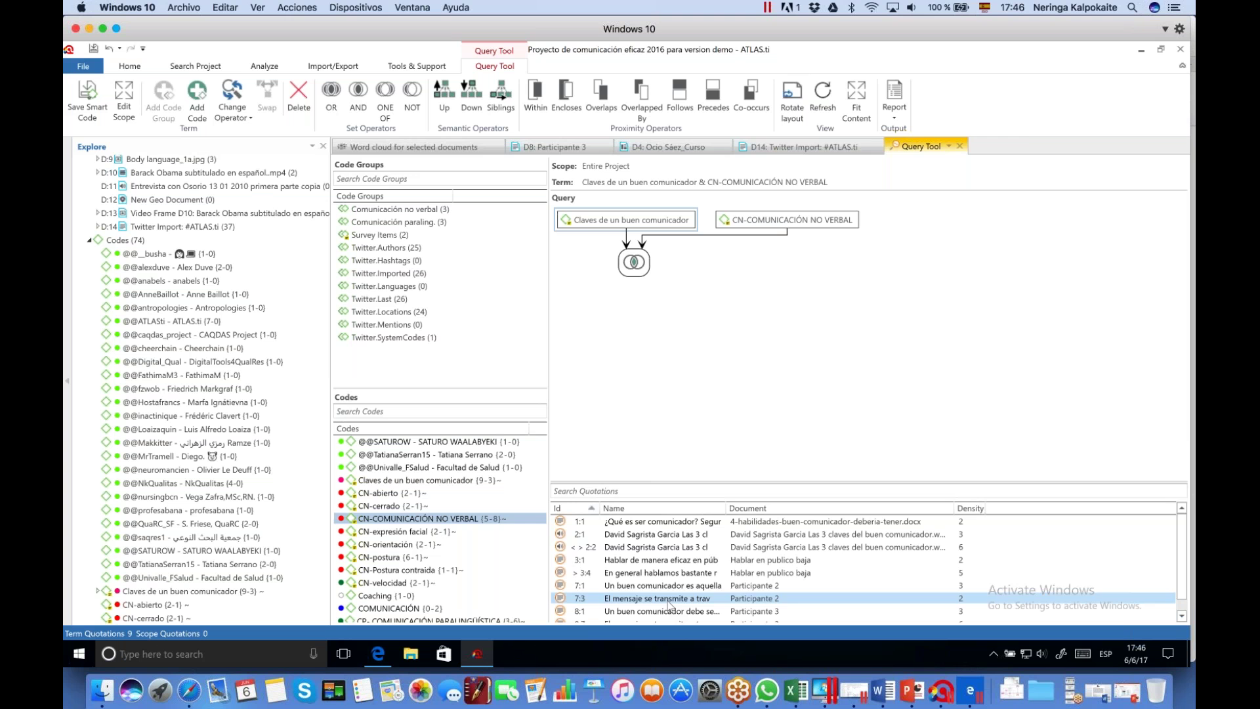
# - Generate a query report including content, codes, quotation content and quotation memos
pyautogui.click(897, 118)
pyautogui.click(903, 134)
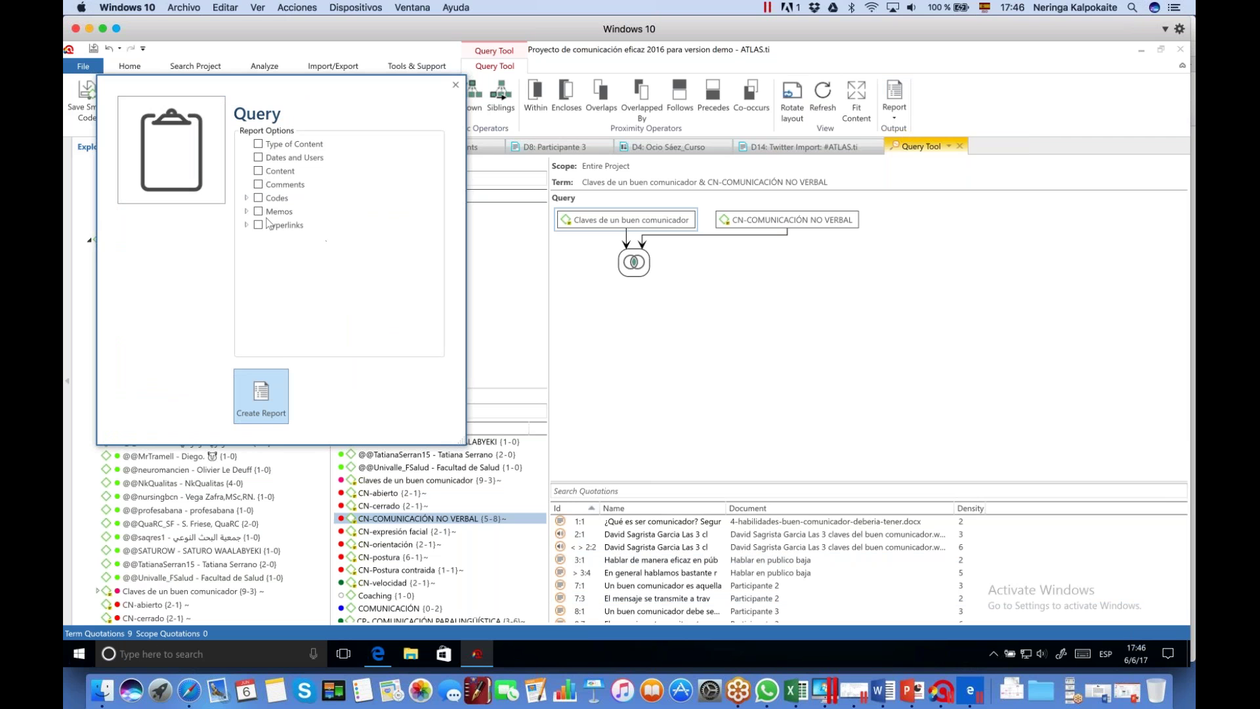
pyautogui.click(259, 171)
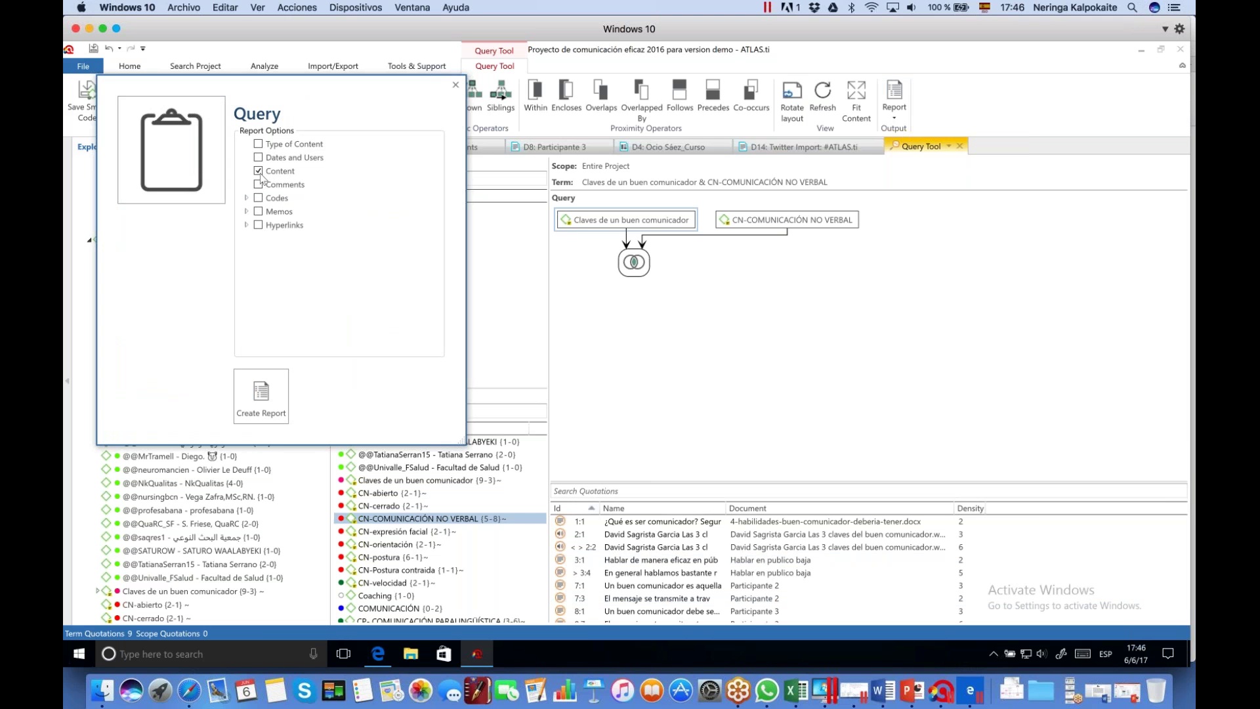
pyautogui.click(259, 198)
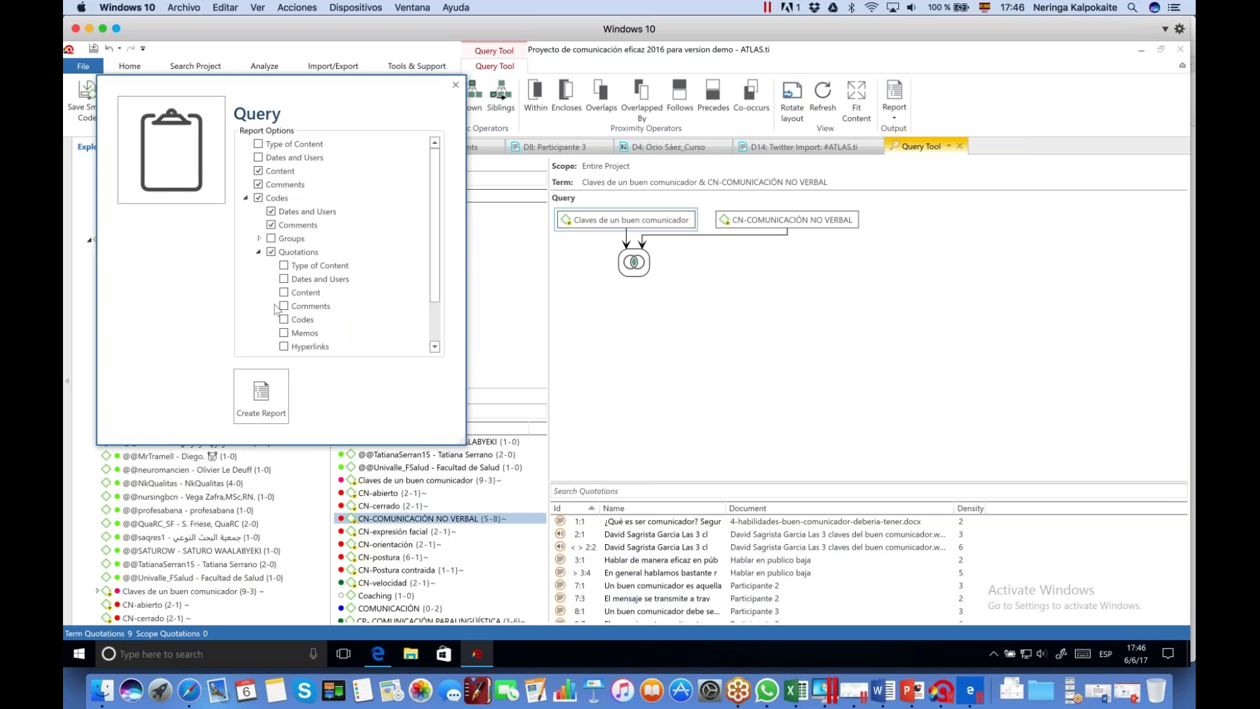
pyautogui.click(285, 292)
pyautogui.click(285, 333)
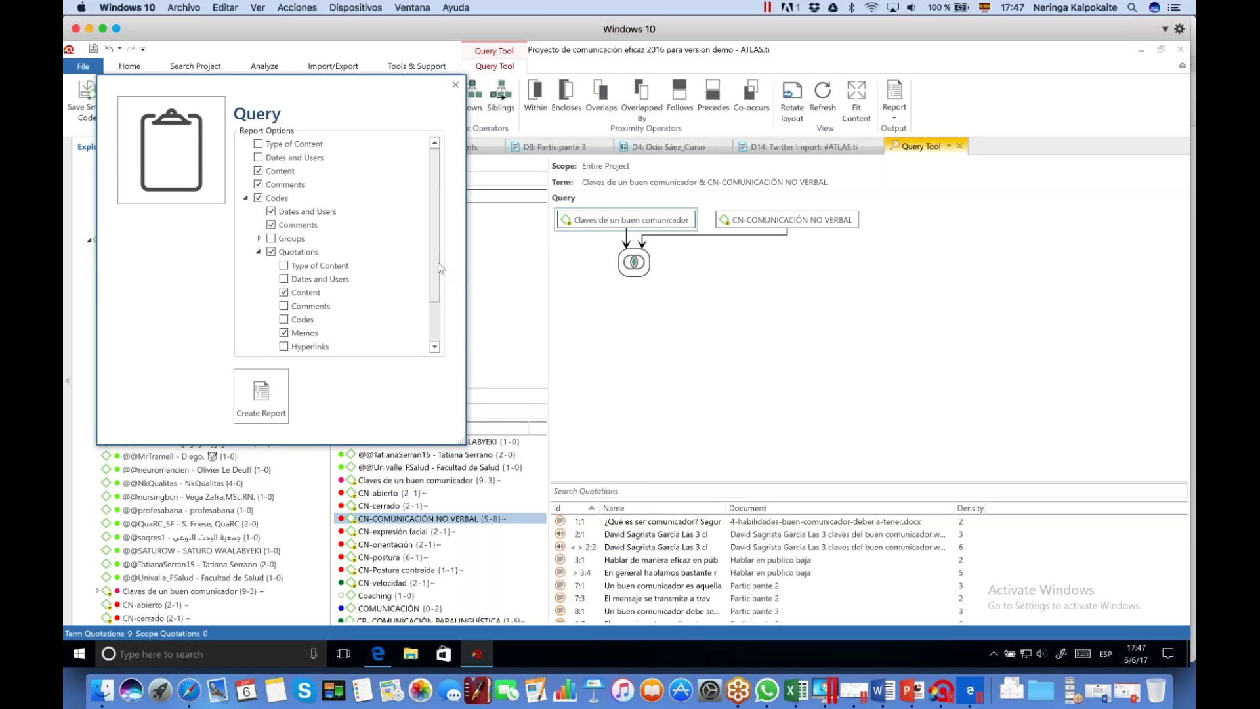
pyautogui.scroll(-2, 440, 268)
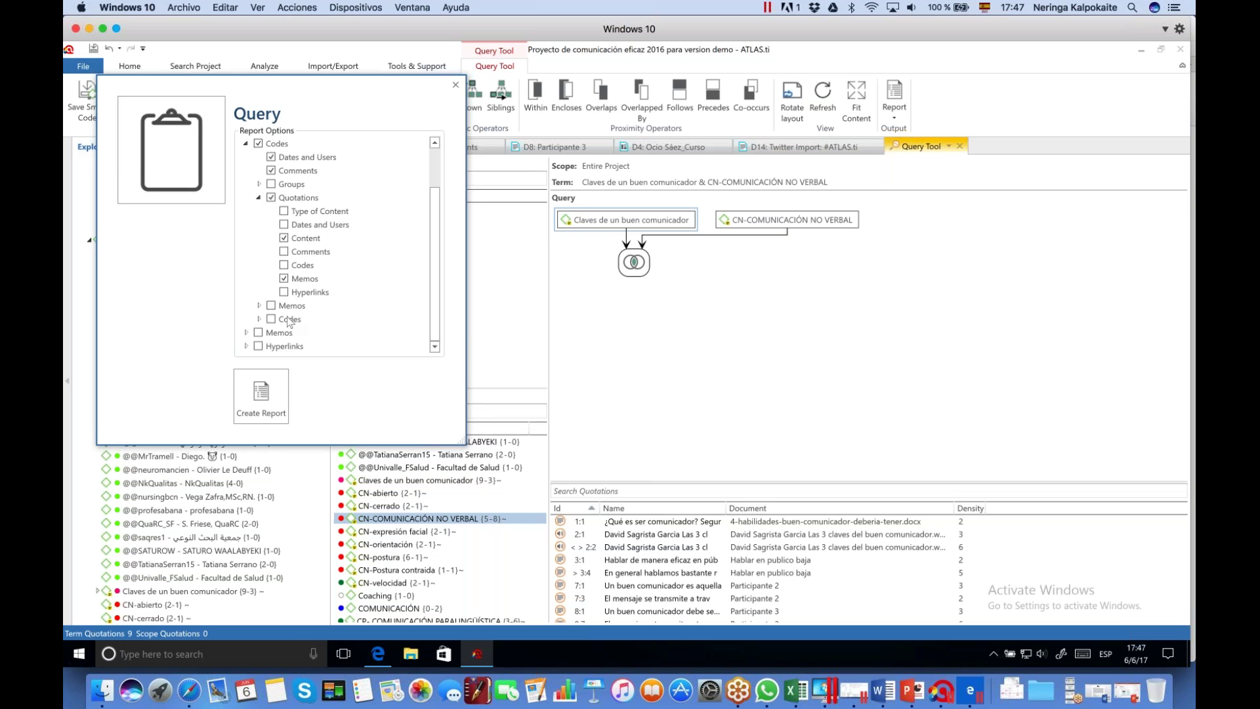
pyautogui.click(267, 395)
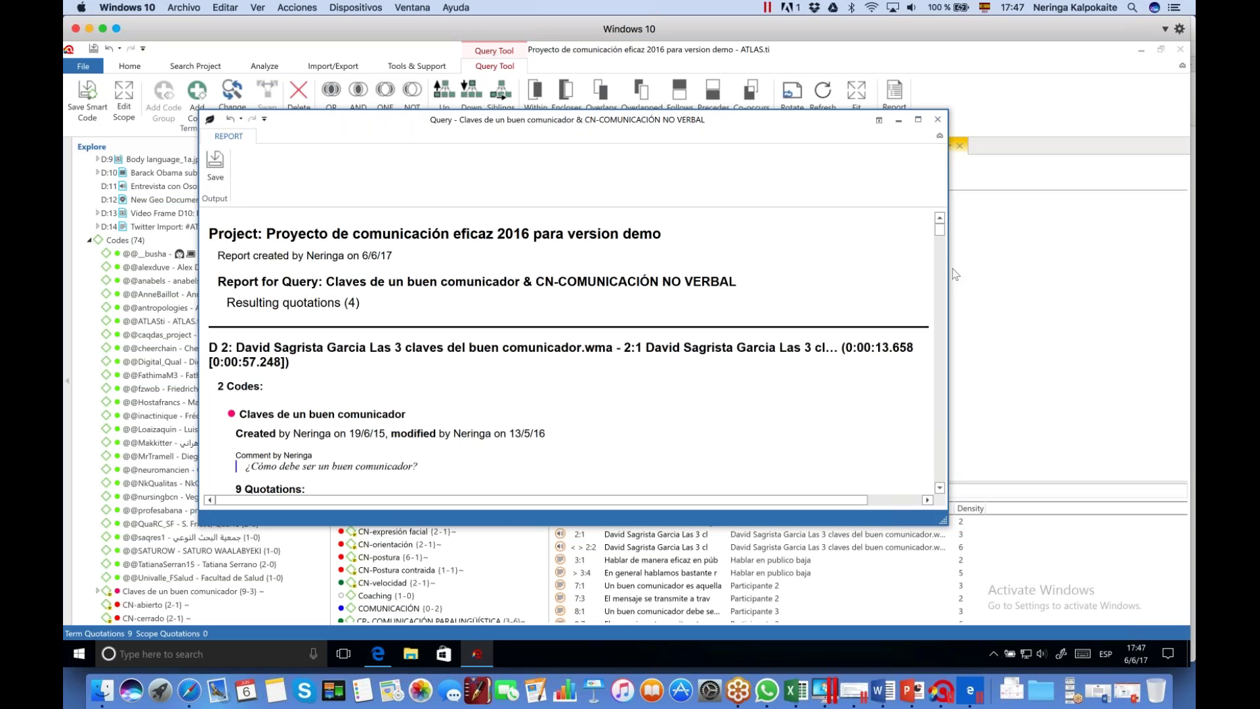
pyautogui.moveTo(941, 228)
pyautogui.mouseDown()
pyautogui.moveTo(944, 484)
pyautogui.moveTo(935, 222)
pyautogui.mouseUp()
pyautogui.click(220, 167)
pyautogui.click(332, 350)
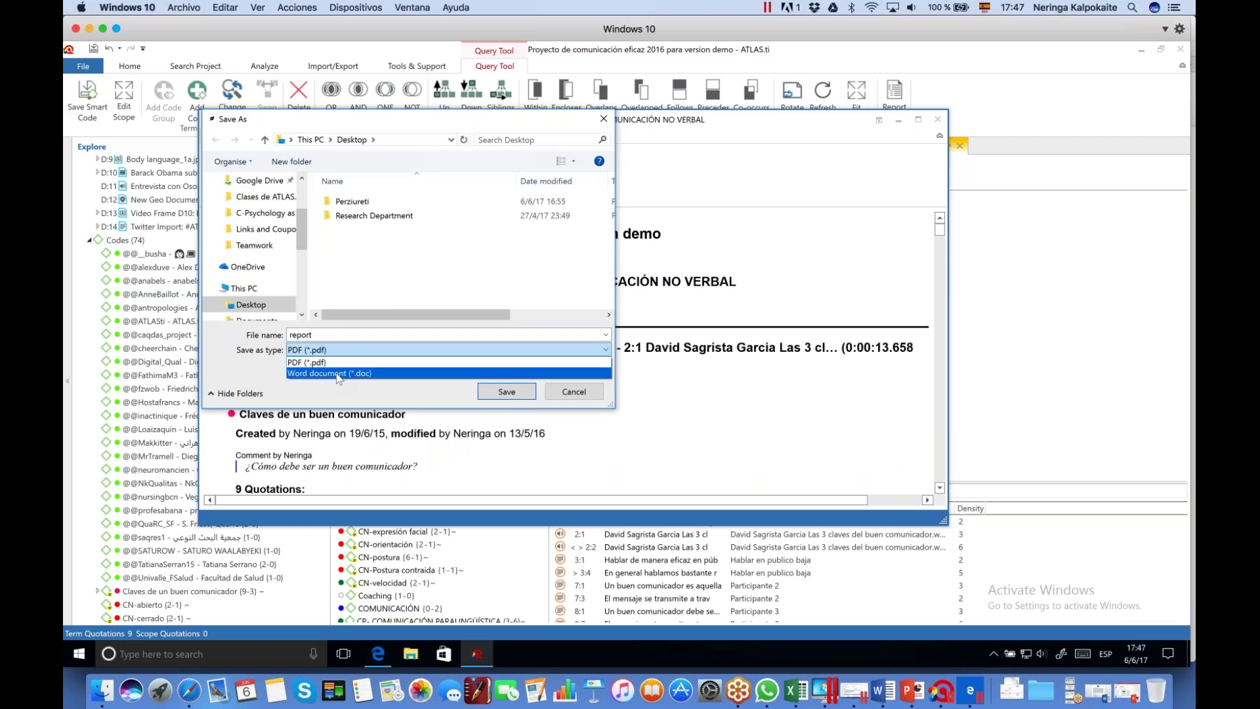
pyautogui.click(581, 394)
pyautogui.click(581, 394)
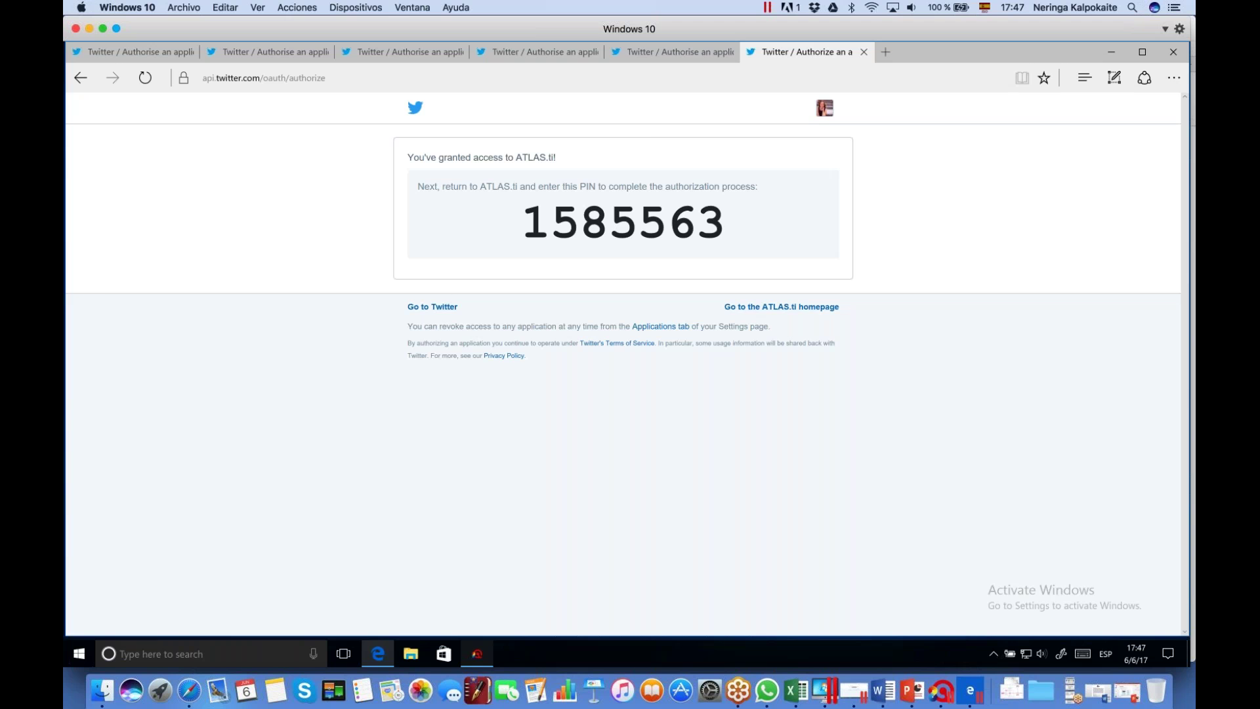
# - Bring ATLAS.ti back in front of Edge from the taskbar
pyautogui.click(485, 652)
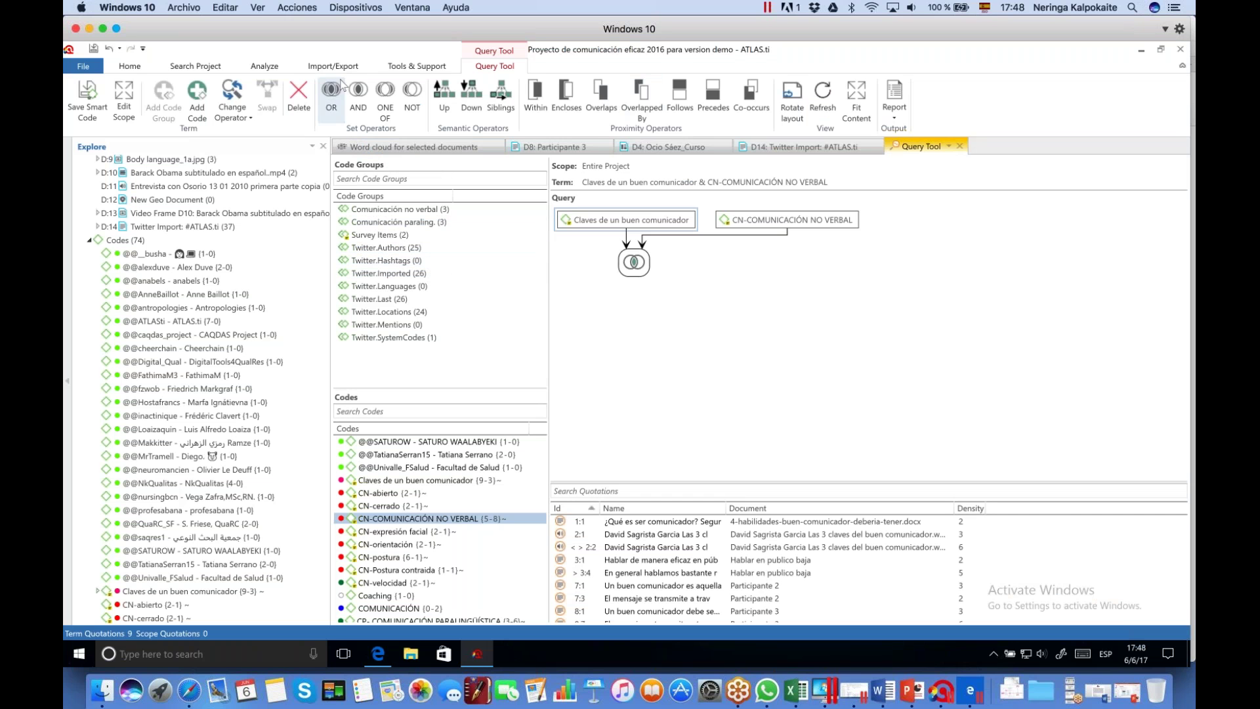
# - Show the Analyze ribbon again, with Code-Document-Table available
pyautogui.click(267, 70)
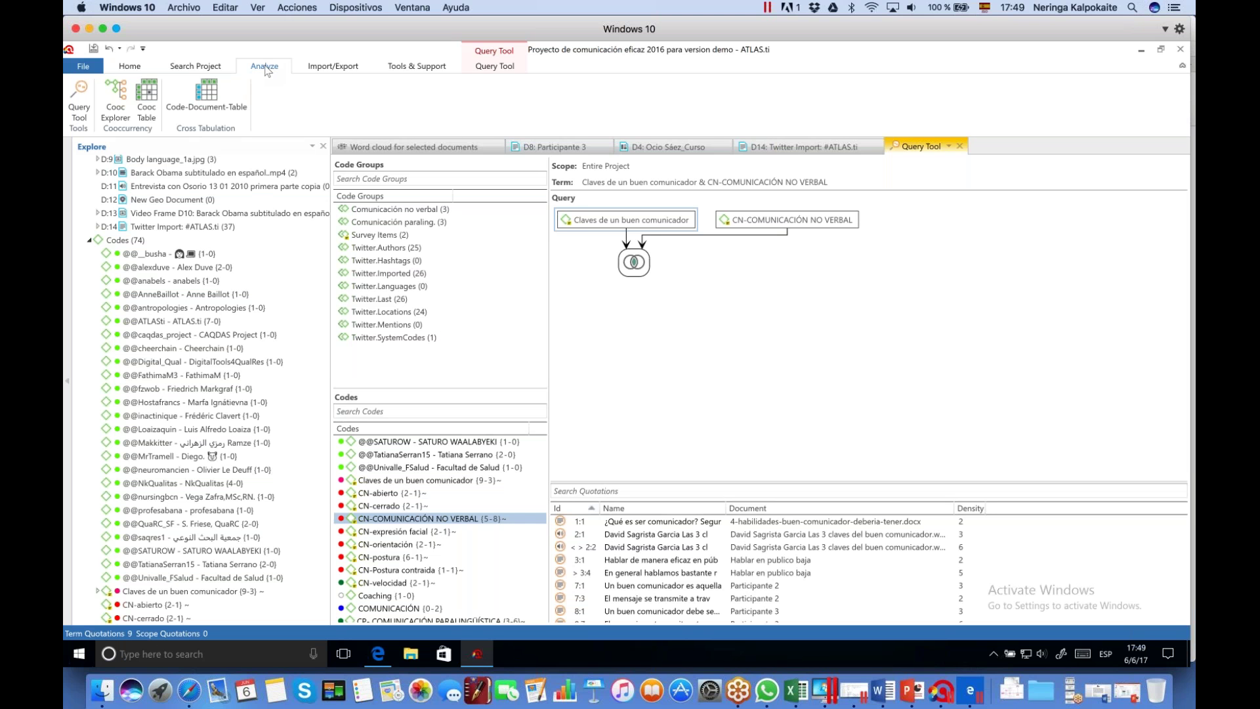
# - Open a new code co-occurrence table, hide the navigator, and scroll to Claves de un buen comunicador in the row codes
pyautogui.click(147, 94)
pyautogui.click(141, 92)
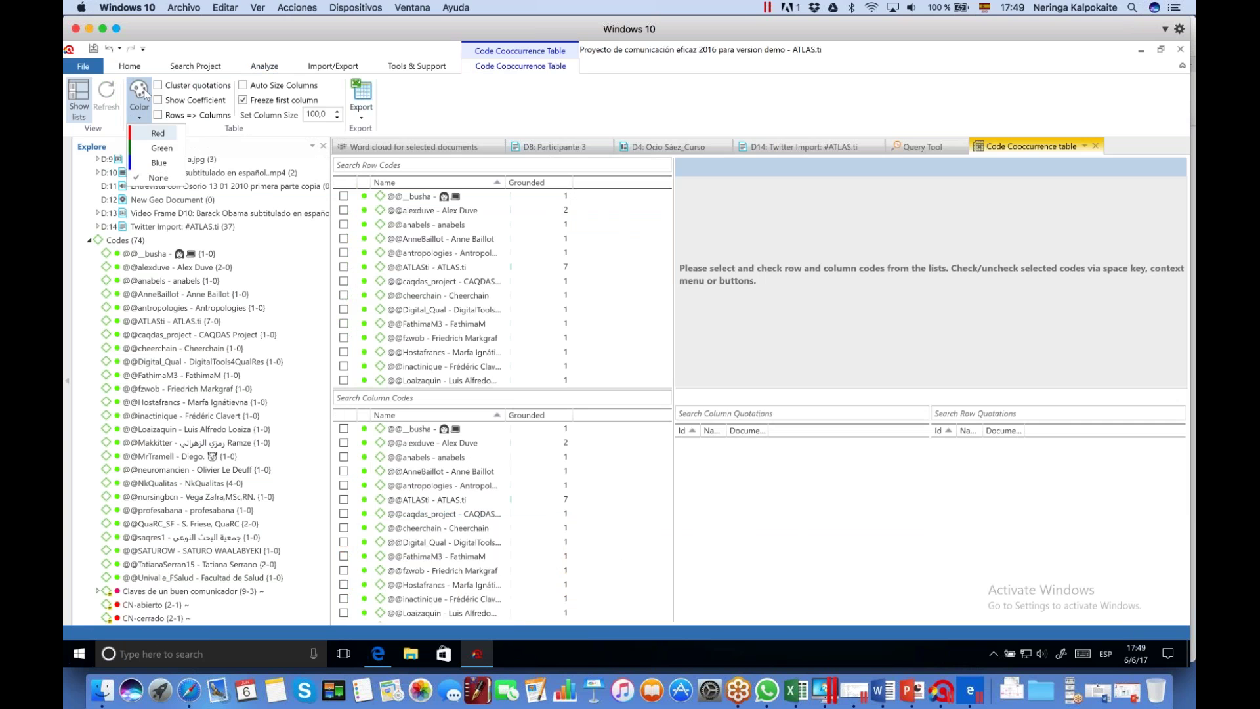
pyautogui.click(323, 146)
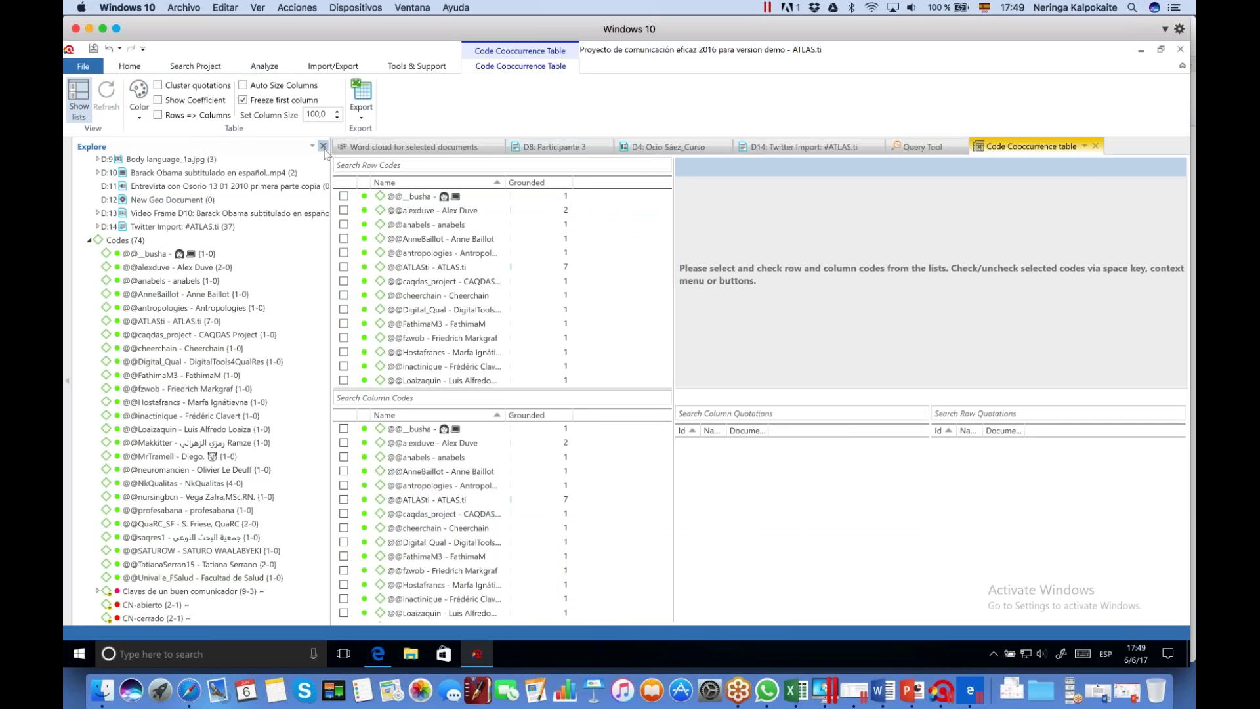
pyautogui.click(323, 145)
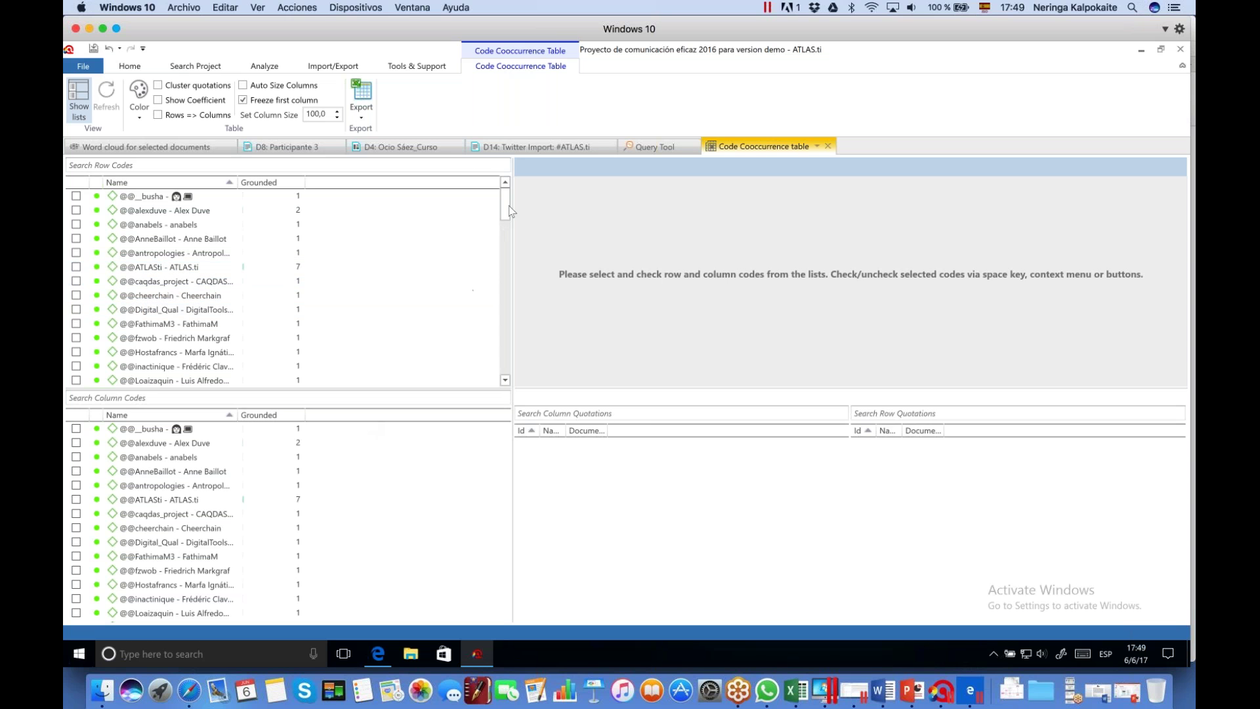
pyautogui.moveTo(507, 198); pyautogui.dragTo(496, 259)
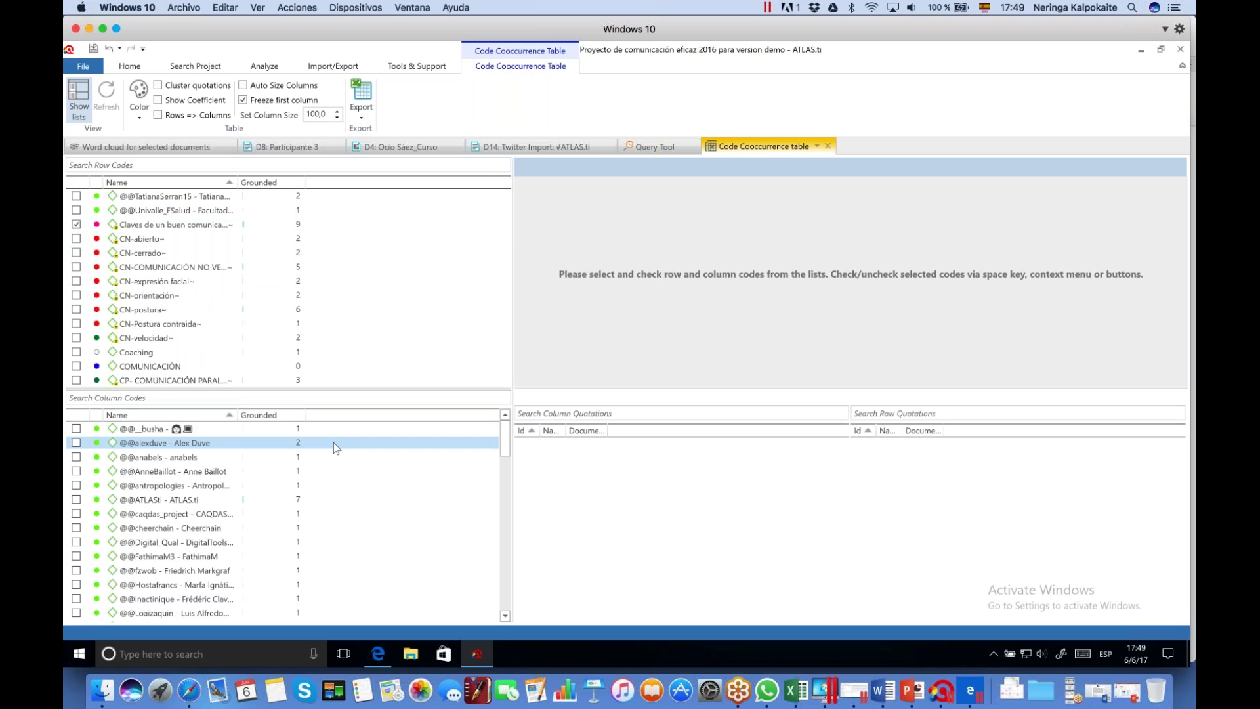
pyautogui.moveTo(506, 441); pyautogui.dragTo(520, 504)
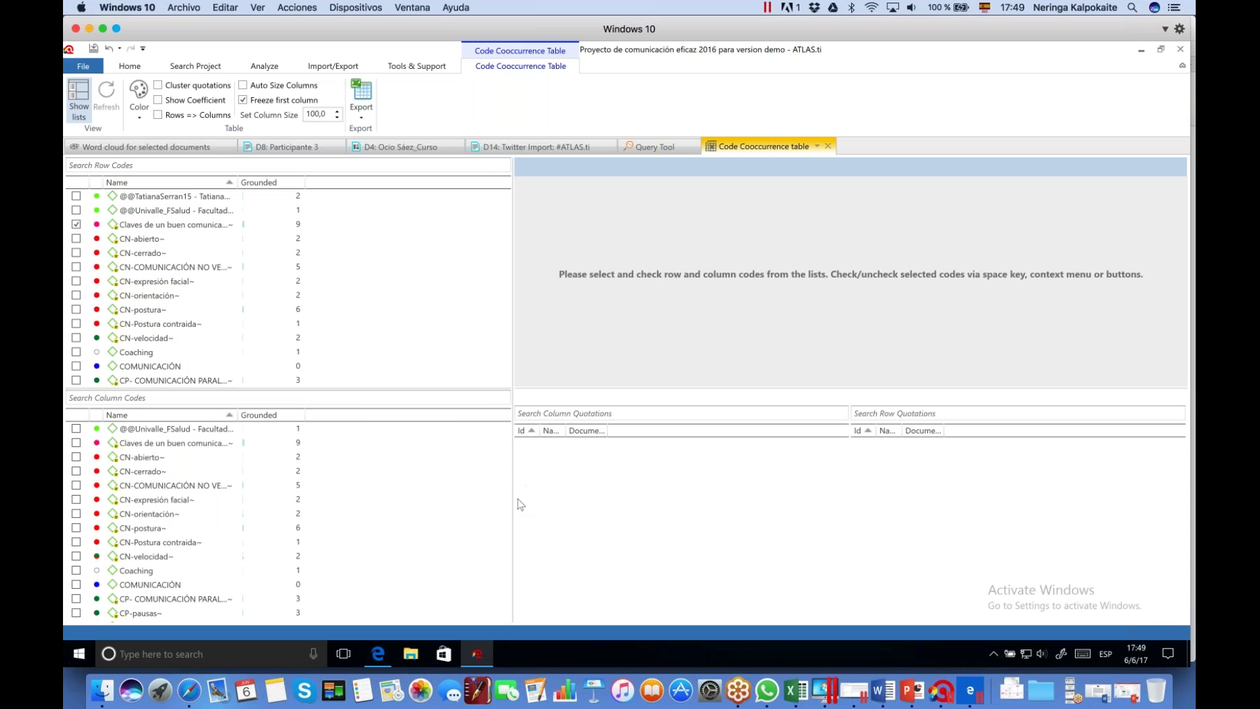
pyautogui.scroll(-1, 315, 459)
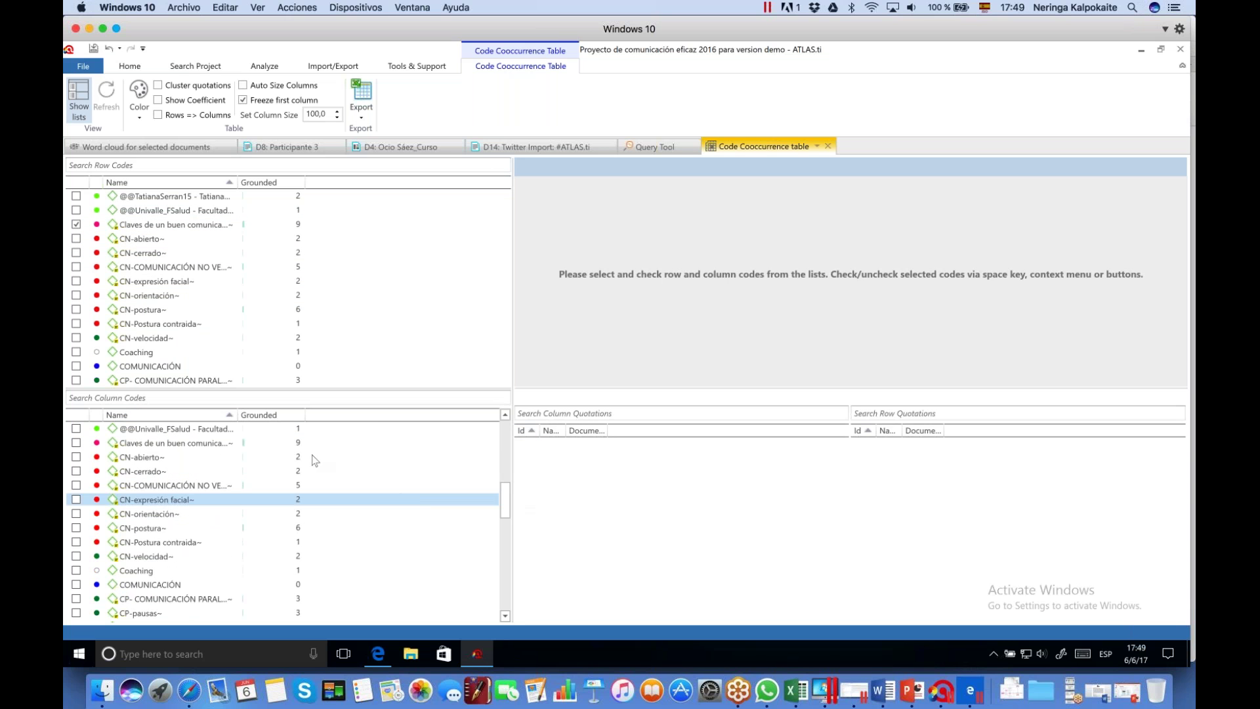
# - Add CN-COMUNICACIÓN NO VERBAL, CP- COMUNICACIÓN PARALINGÜÍSTICA and CV-VERBAL as column codes
pyautogui.click(76, 485)
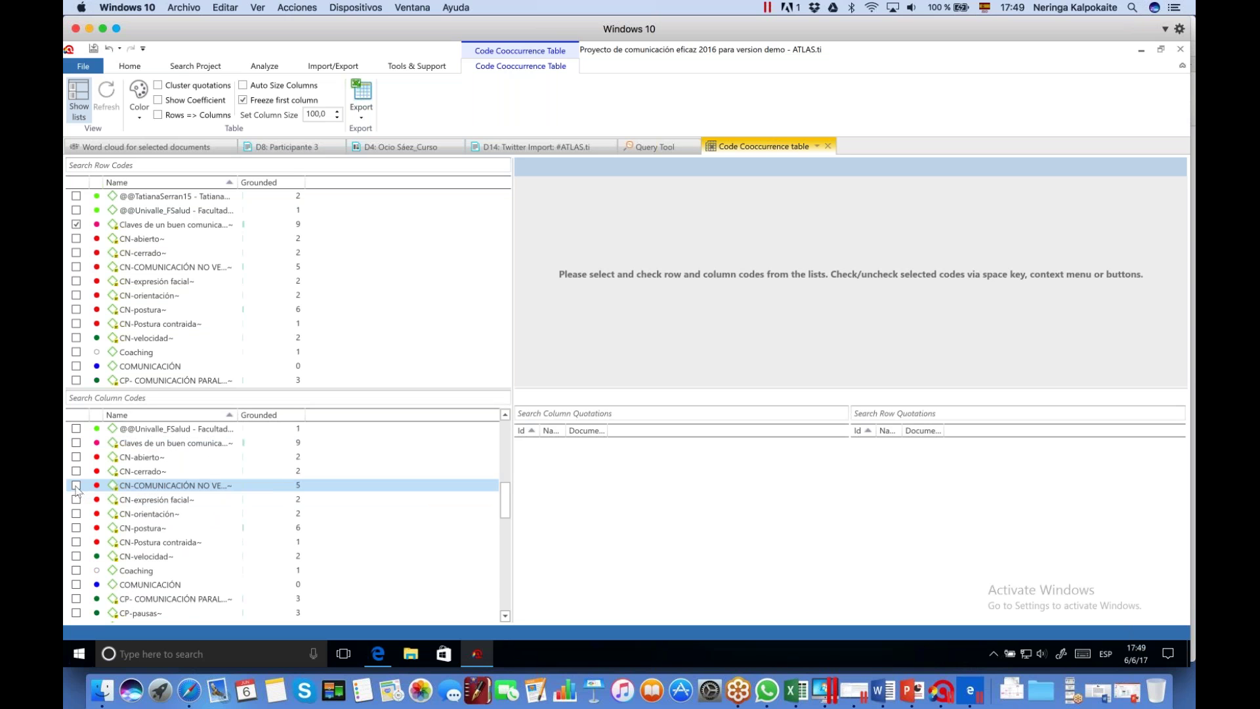
pyautogui.click(76, 599)
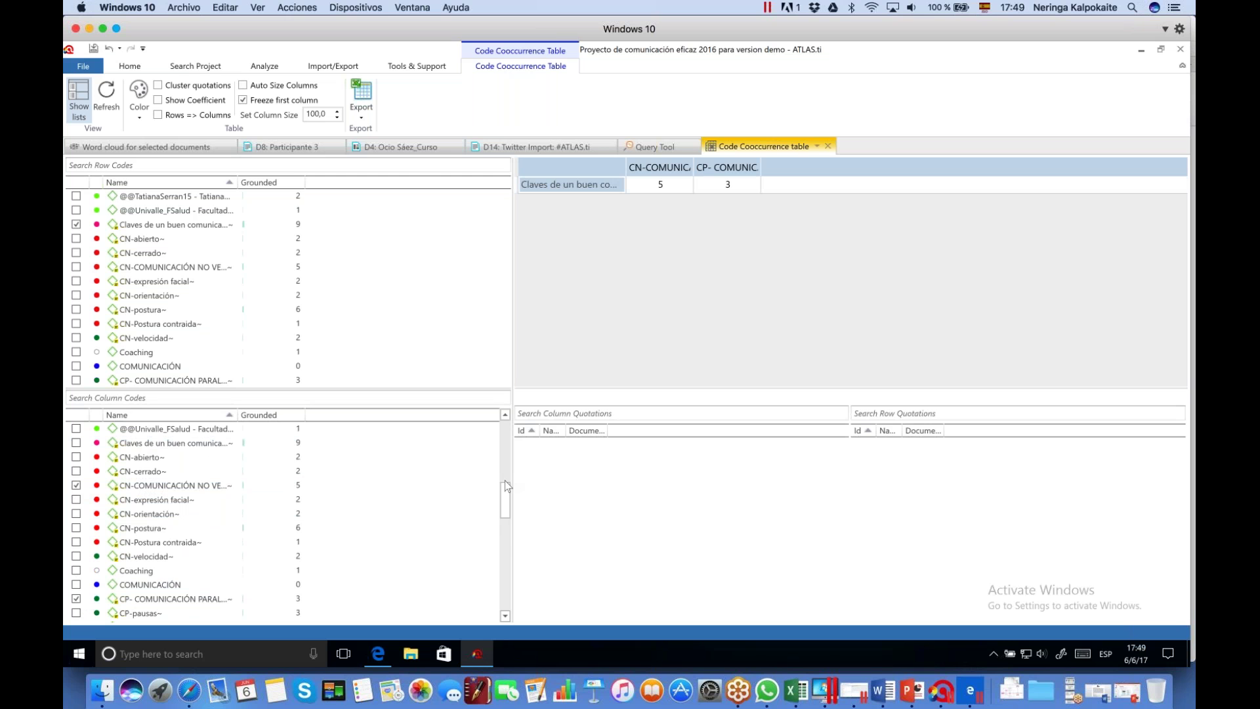
pyautogui.moveTo(506, 487); pyautogui.dragTo(506, 513)
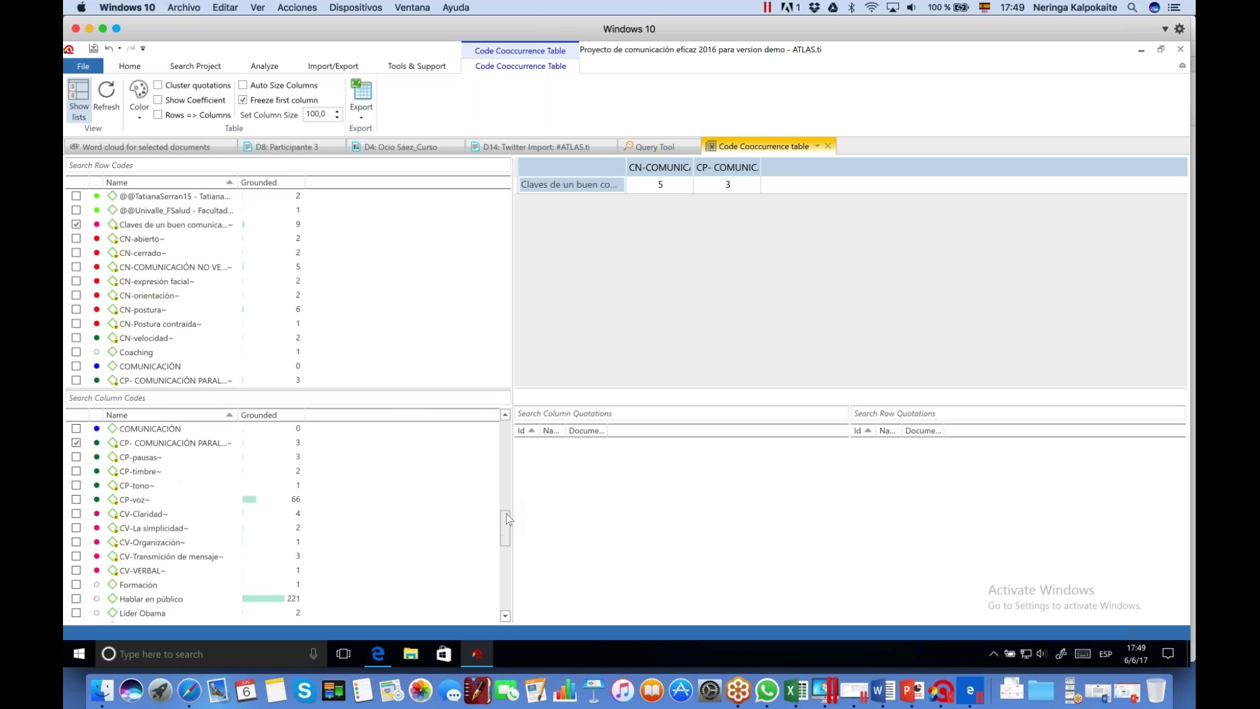
pyautogui.click(76, 571)
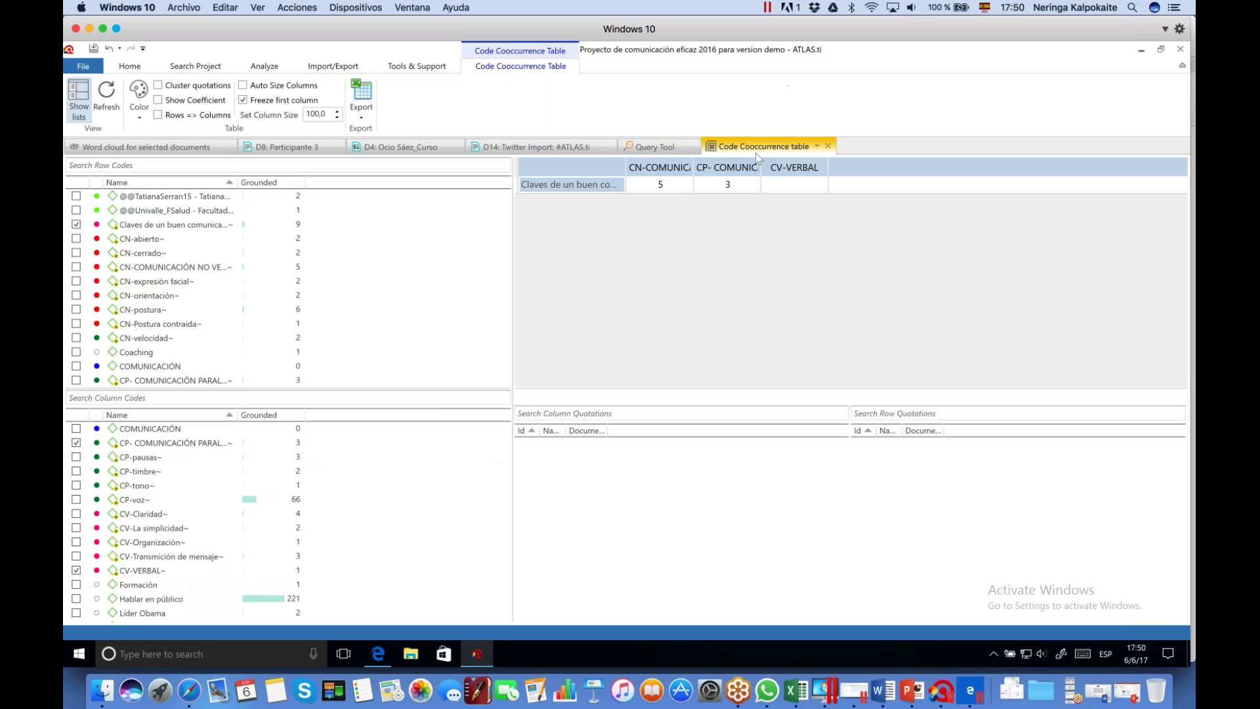
# - Widen the CN, CP and CV table columns so their full names are readable
pyautogui.moveTo(761, 168); pyautogui.dragTo(814, 163)
pyautogui.moveTo(693, 164); pyautogui.dragTo(796, 159)
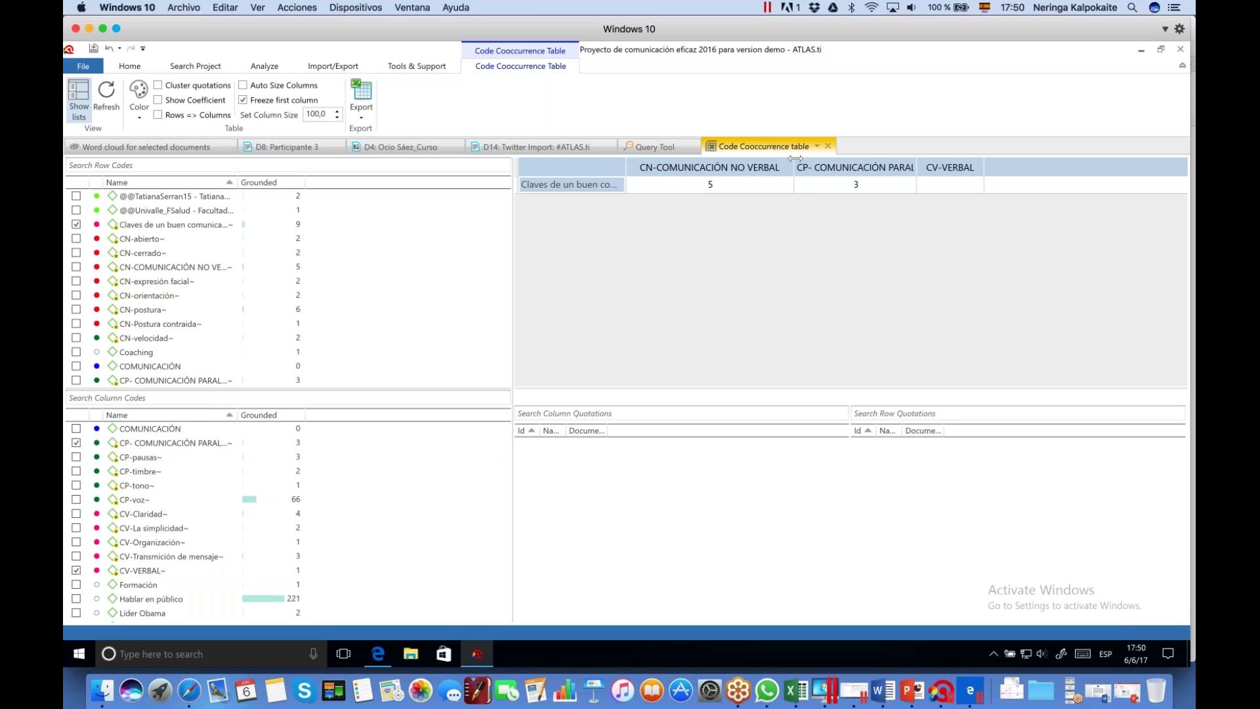
pyautogui.moveTo(917, 164); pyautogui.dragTo(1163, 164)
pyautogui.click(1105, 187)
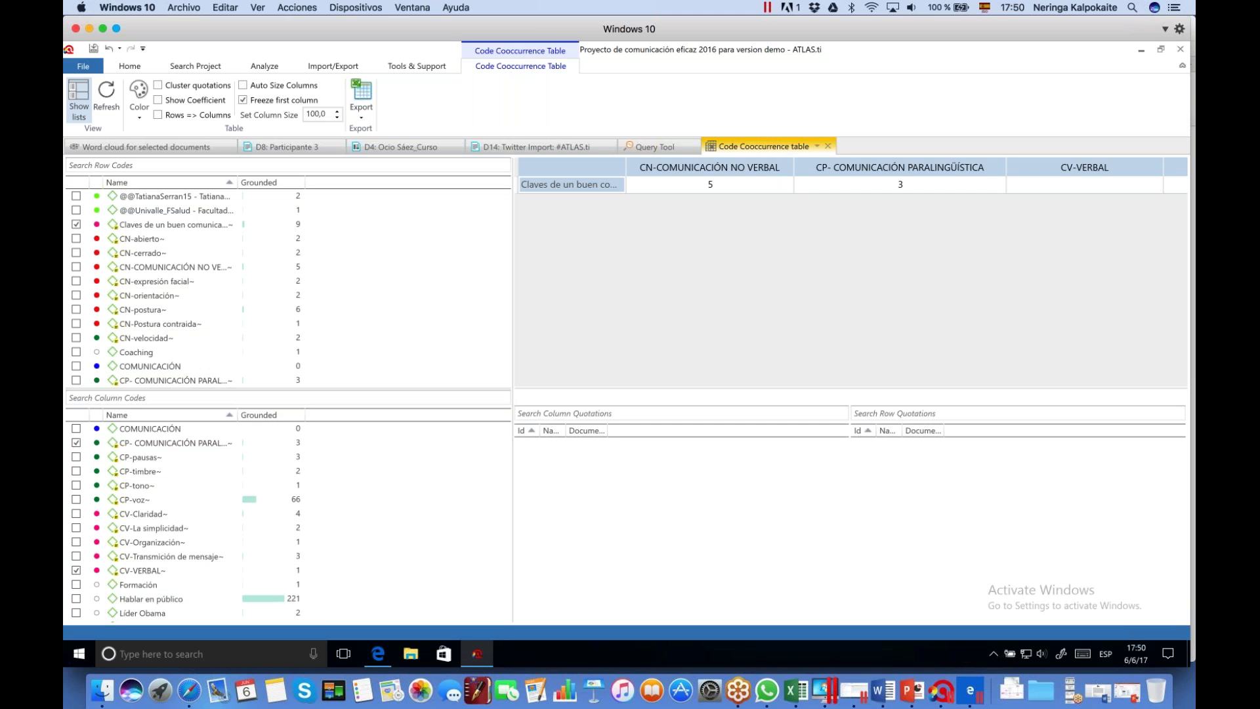
pyautogui.moveTo(627, 169); pyautogui.dragTo(690, 170)
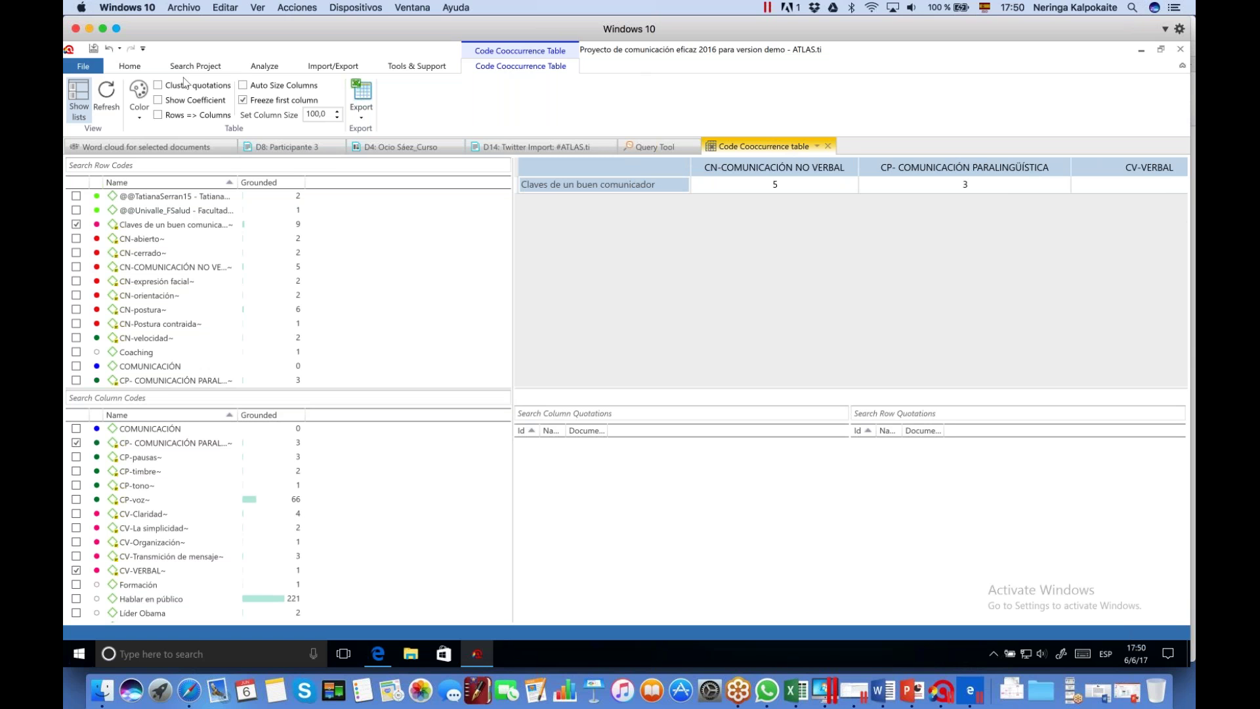
# - Transpose the table so codes are rows, widen the Claves column, and list the 5 CN-COMUNICACIÓN NO VERBAL quotations, selecting 2:2
pyautogui.click(158, 115)
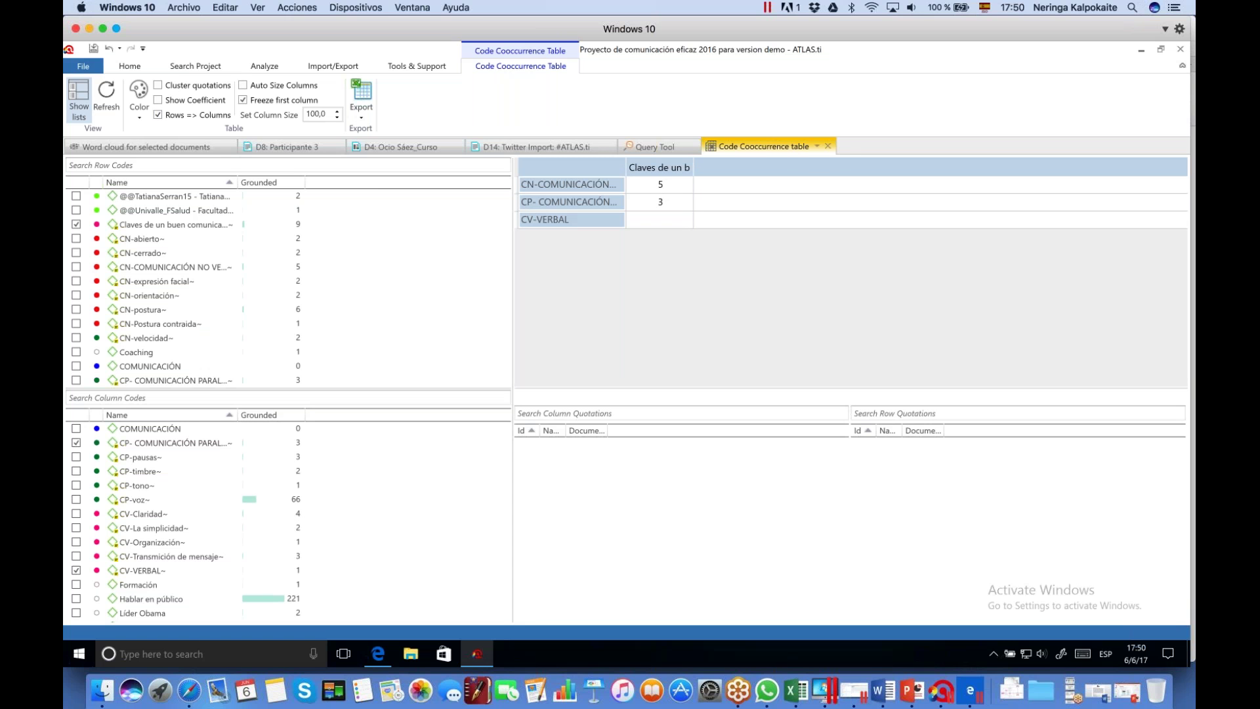
pyautogui.moveTo(694, 168); pyautogui.dragTo(833, 168)
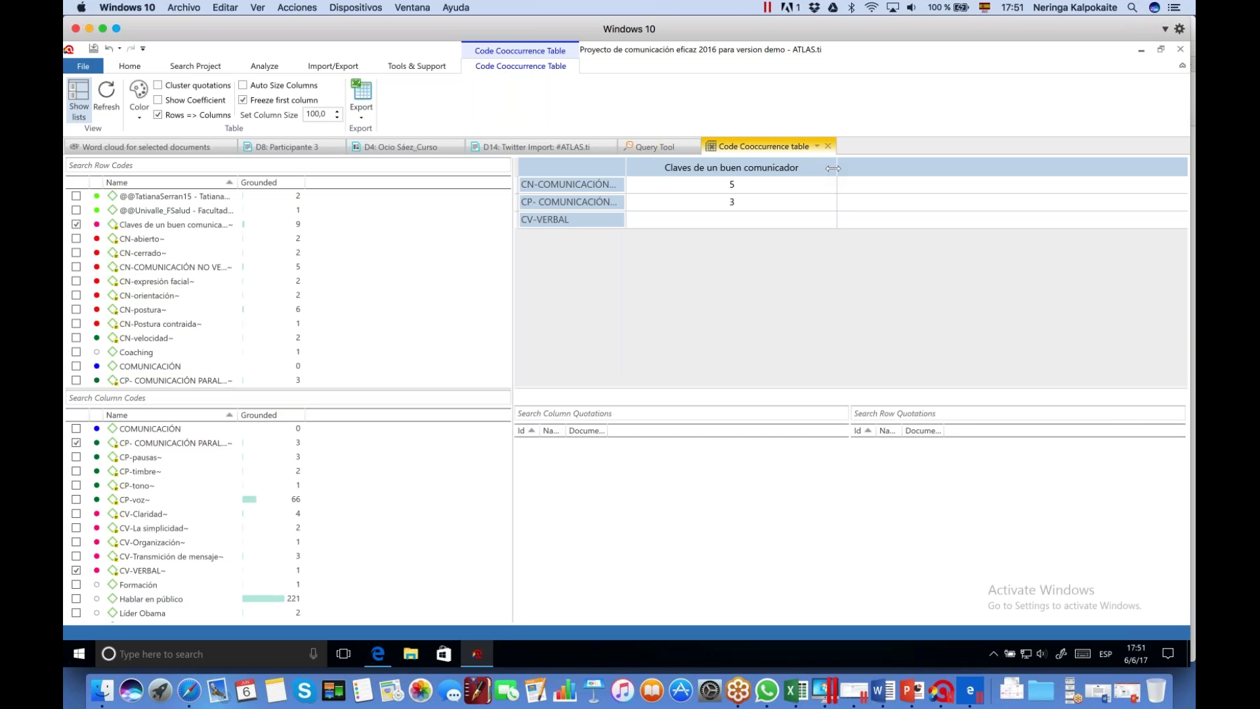
pyautogui.click(737, 185)
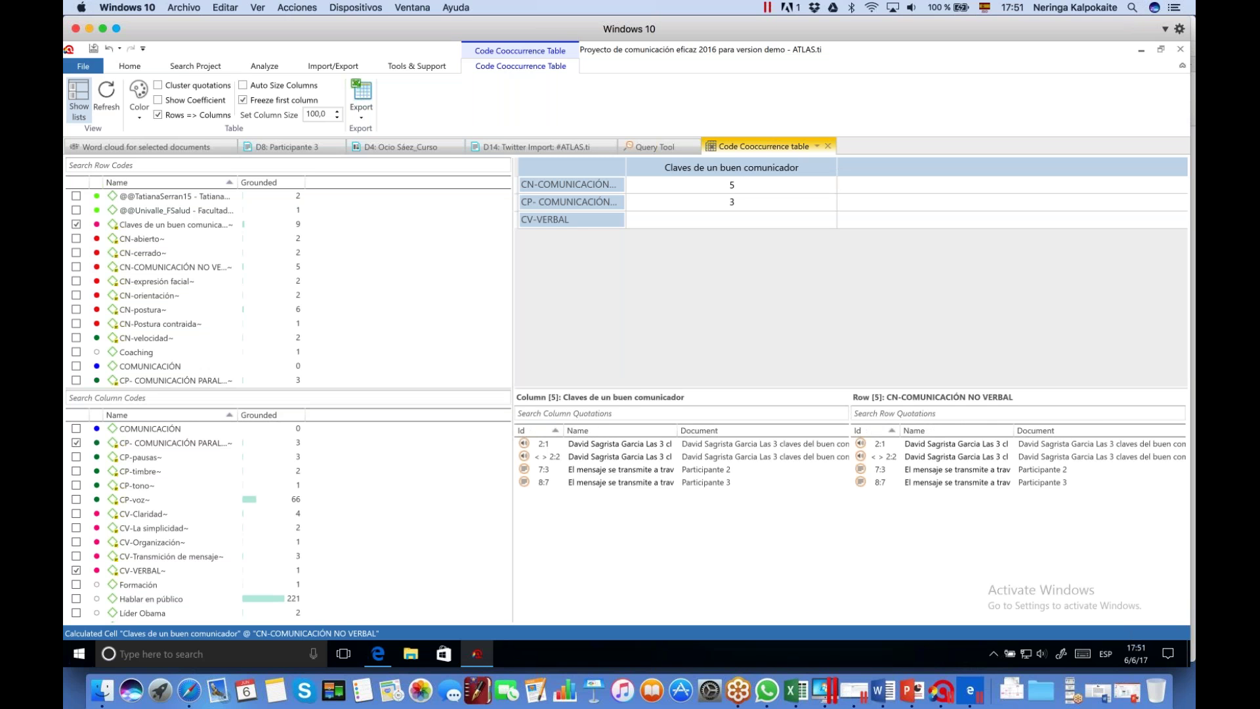
pyautogui.click(660, 457)
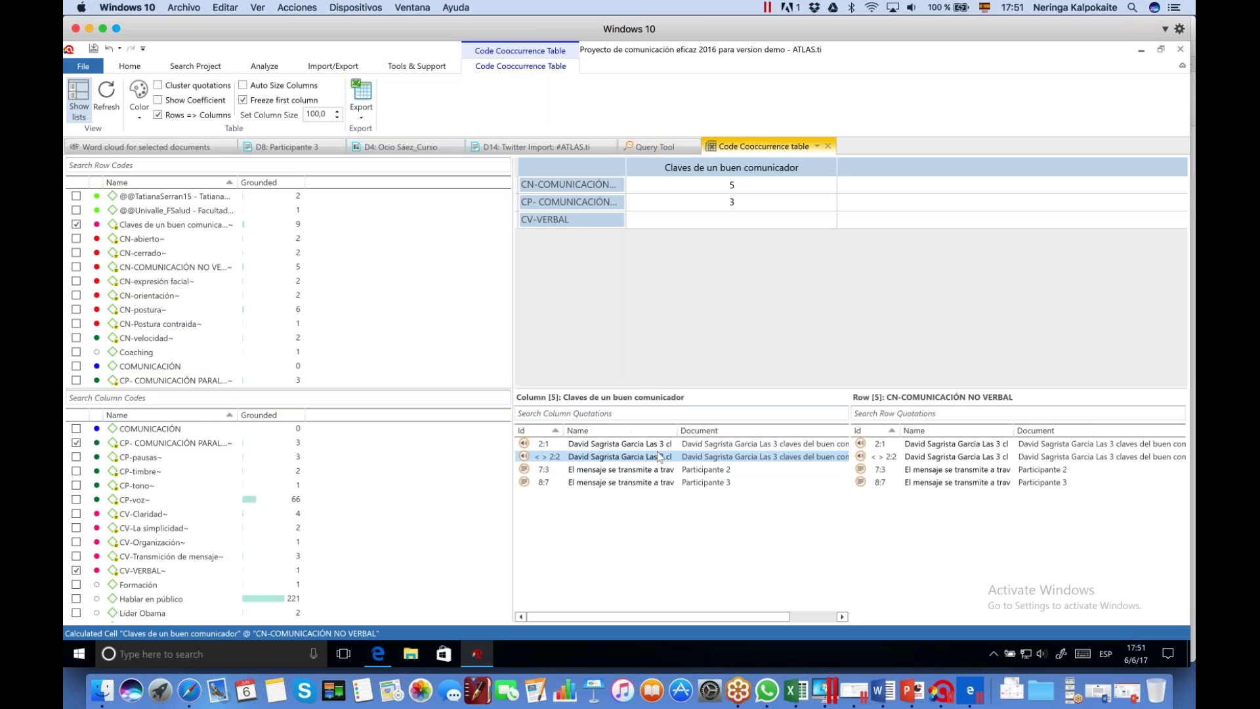
# - Open quotation 7:3 in D7: Participante 2, widen the margin to see its codes, then return to the co-occurrence table
pyautogui.click(660, 470)
pyautogui.doubleClick(660, 470)
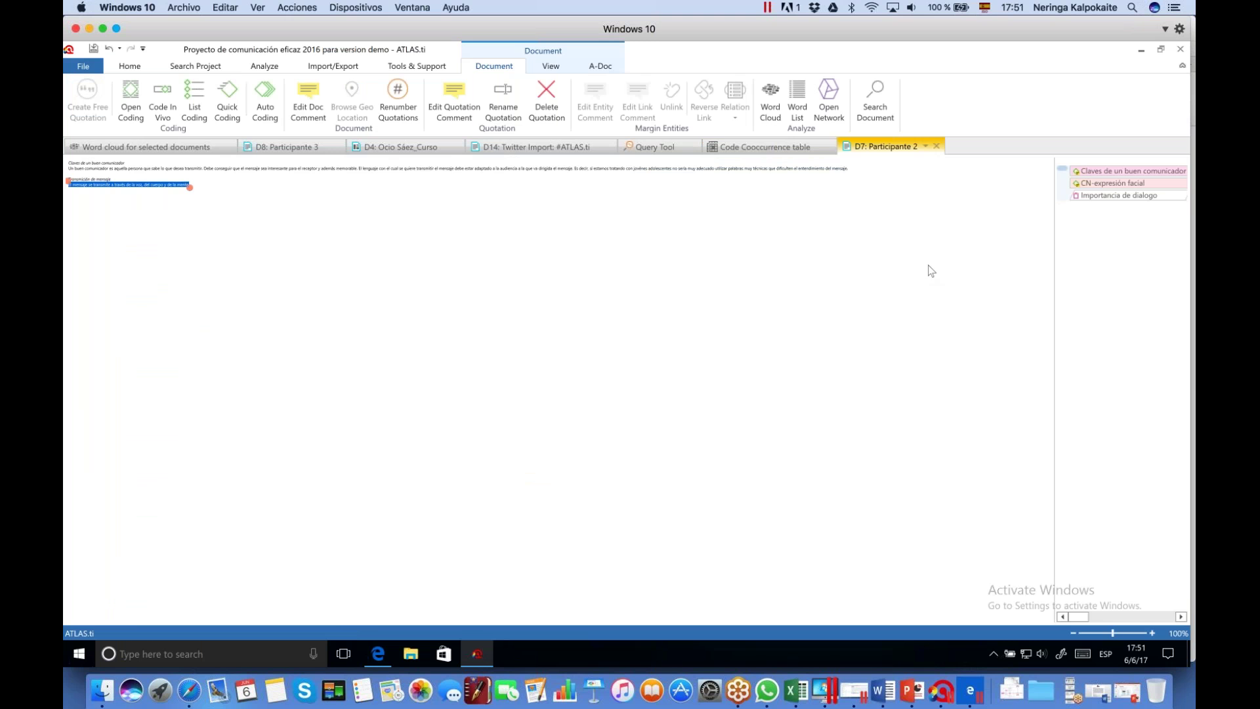
pyautogui.moveTo(1054, 269); pyautogui.dragTo(735, 304)
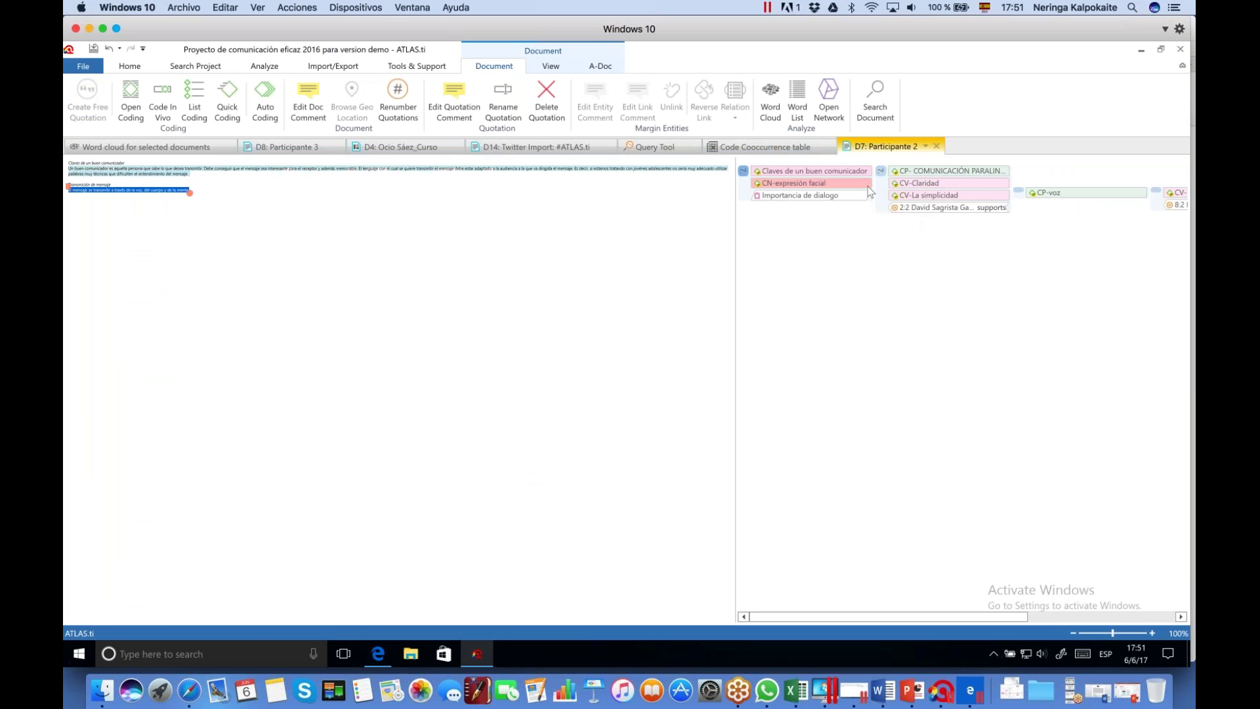
pyautogui.click(793, 146)
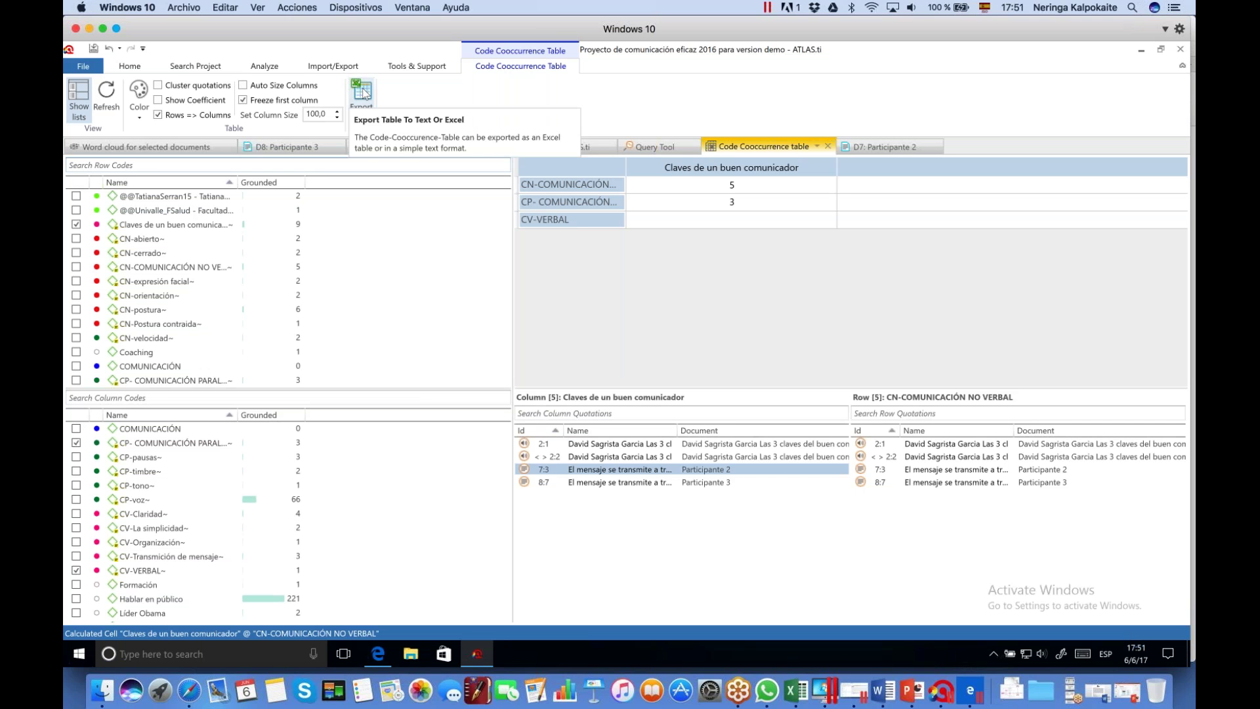
# - Export the co-occurrence table (counts 5, 3, 0) to Excel and open it in Microsoft Excel (Mac)
pyautogui.click(364, 93)
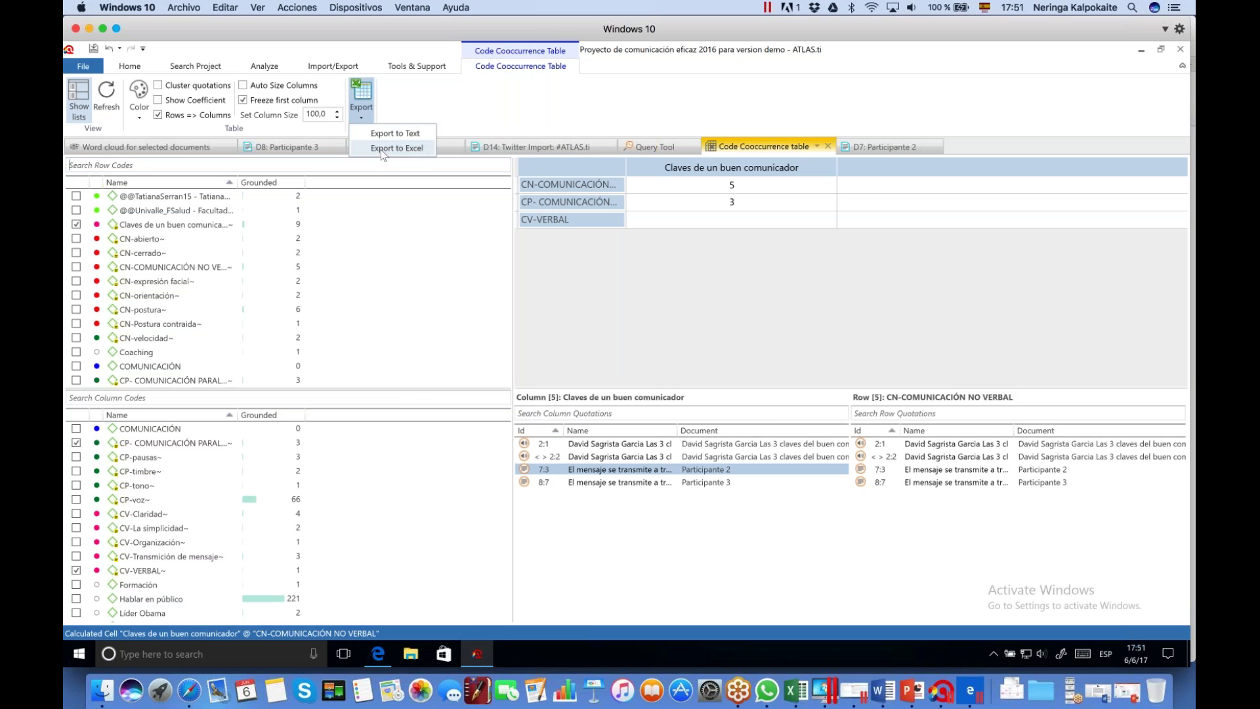
pyautogui.click(383, 148)
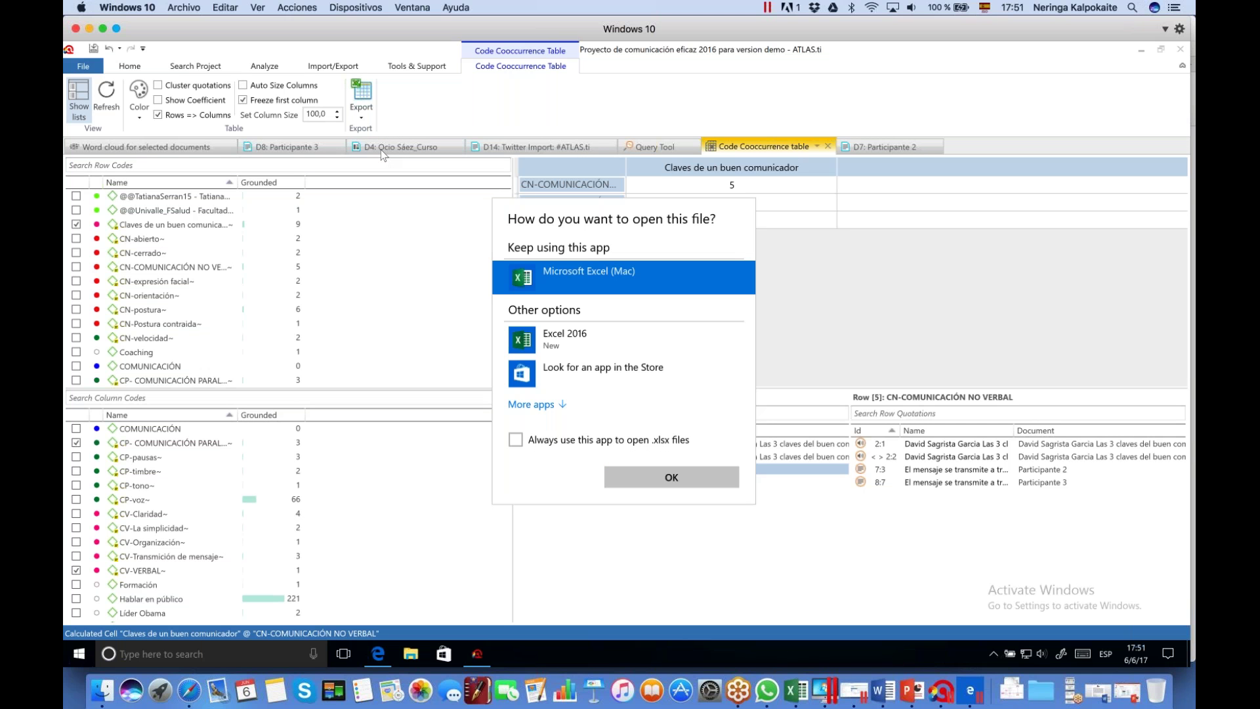
pyautogui.click(645, 466)
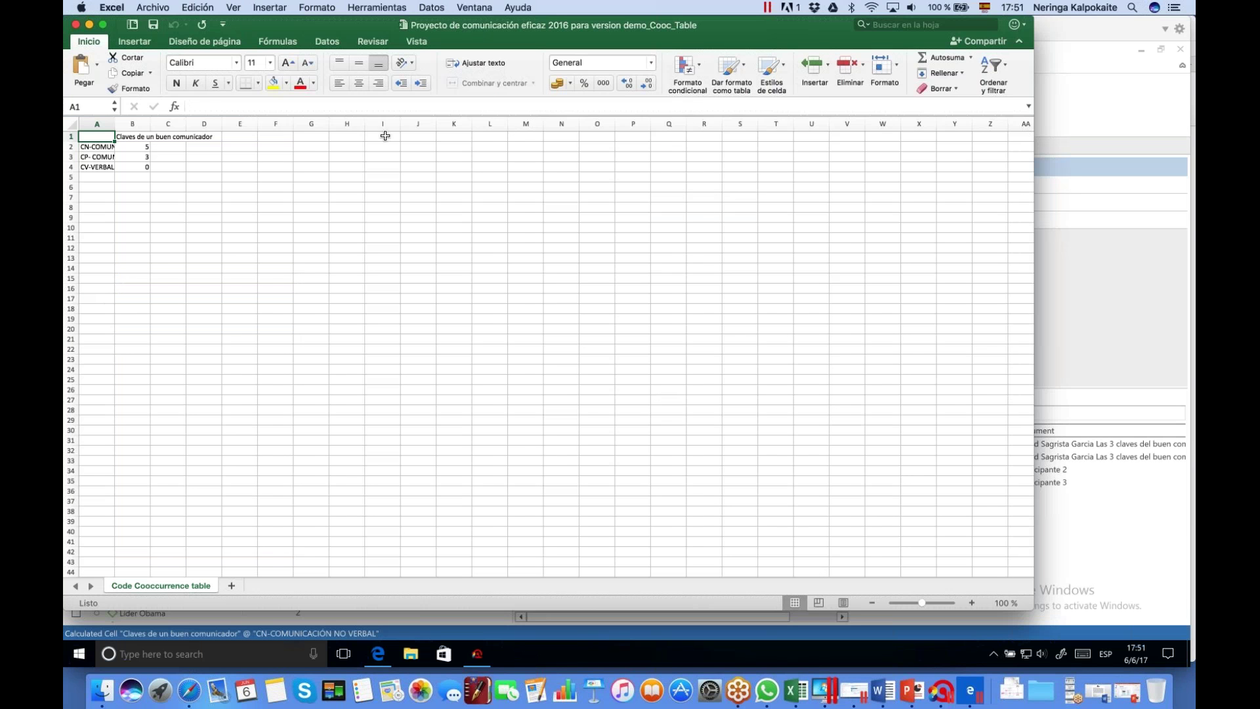
# - Widen column A, chart A1:B4 as a 3D pie, then close the workbook without saving
pyautogui.moveTo(115, 123); pyautogui.dragTo(131, 167)
pyautogui.moveTo(207, 175)
pyautogui.mouseDown()
pyautogui.moveTo(240, 172)
pyautogui.moveTo(195, 157)
pyautogui.mouseUp()
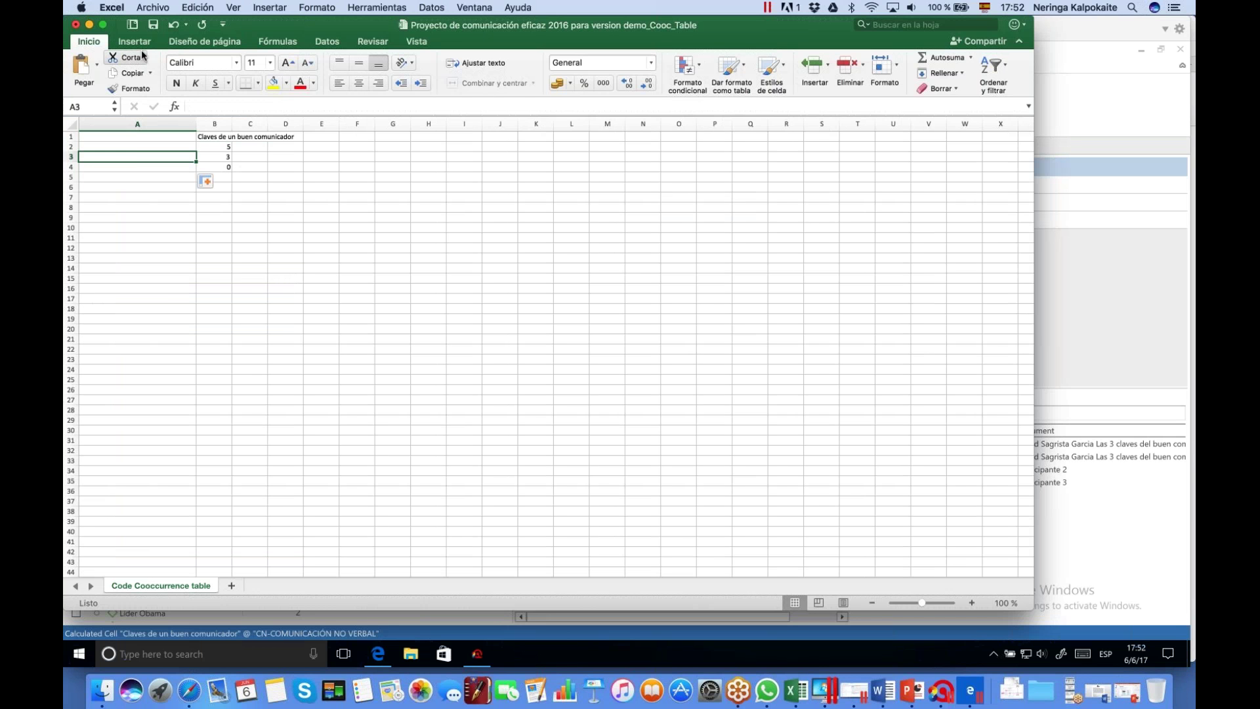
pyautogui.press('super+z')
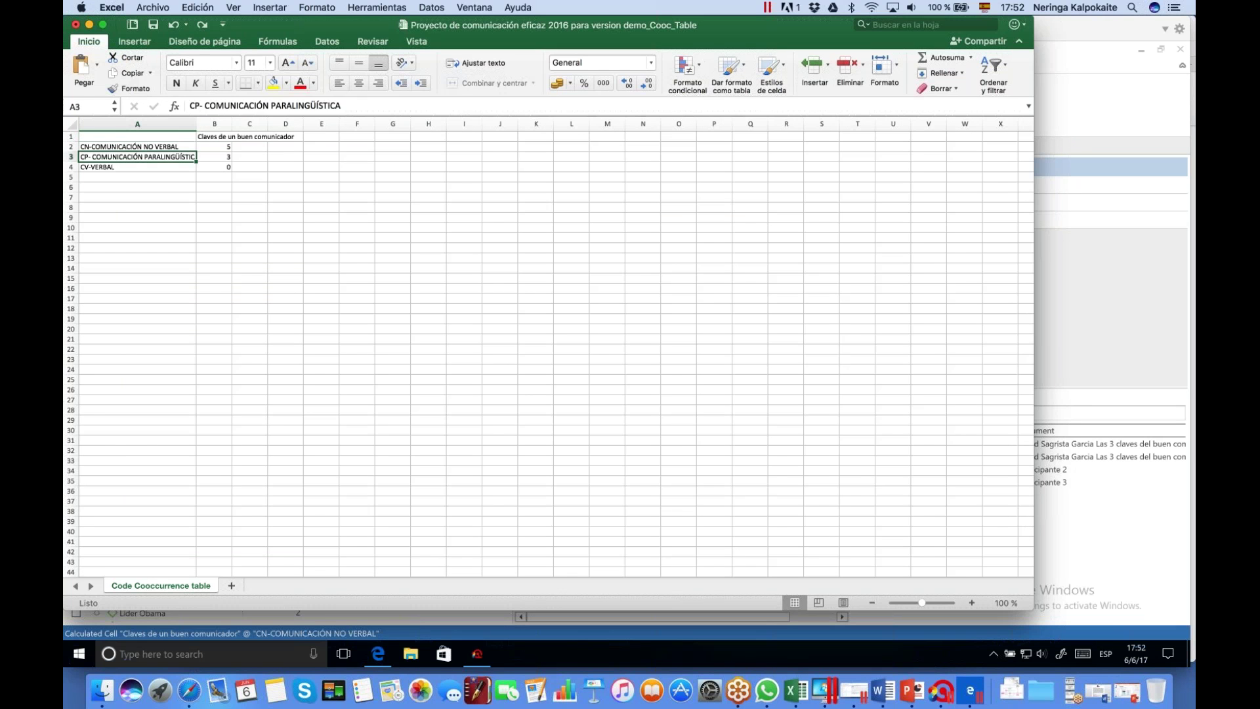
pyautogui.moveTo(112, 137); pyautogui.dragTo(229, 169)
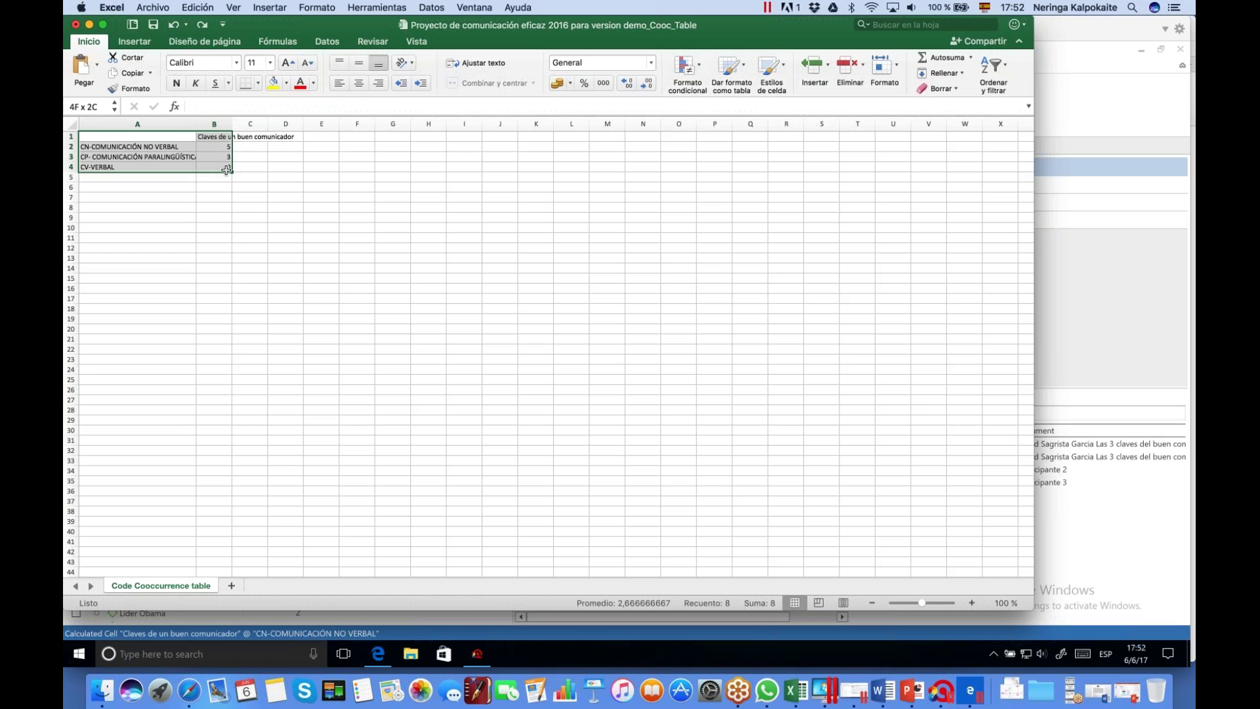
pyautogui.click(147, 42)
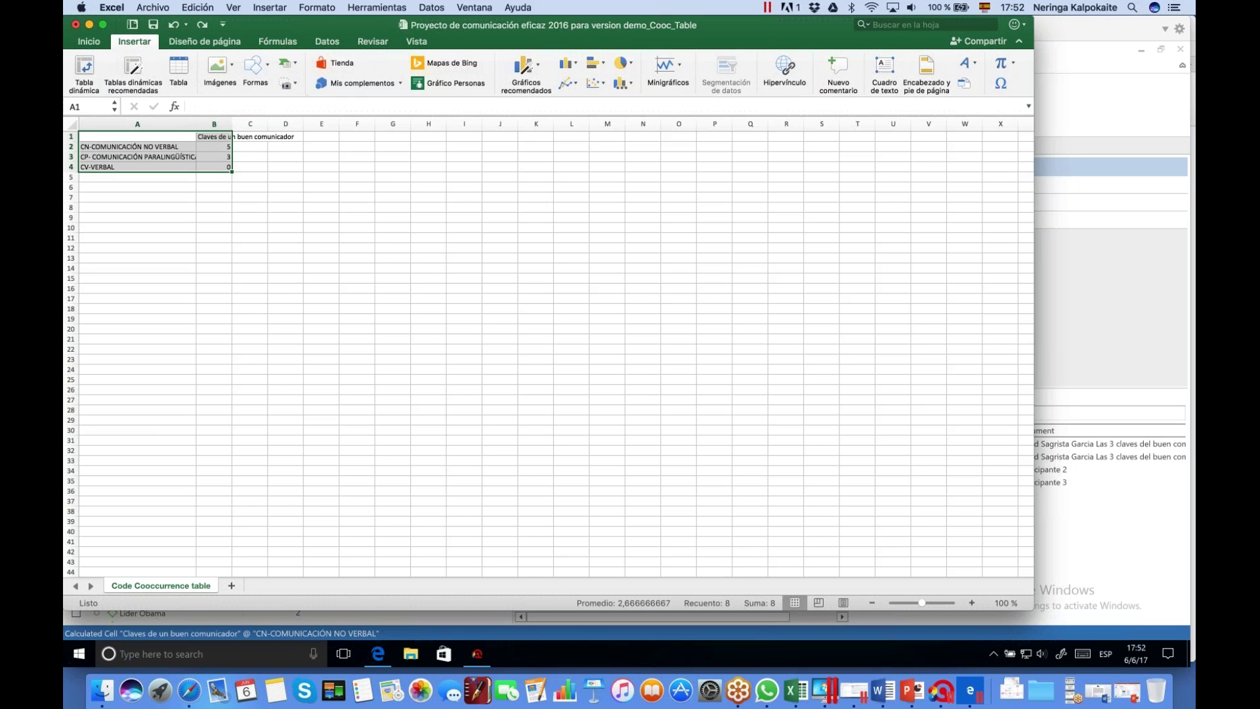
pyautogui.click(622, 63)
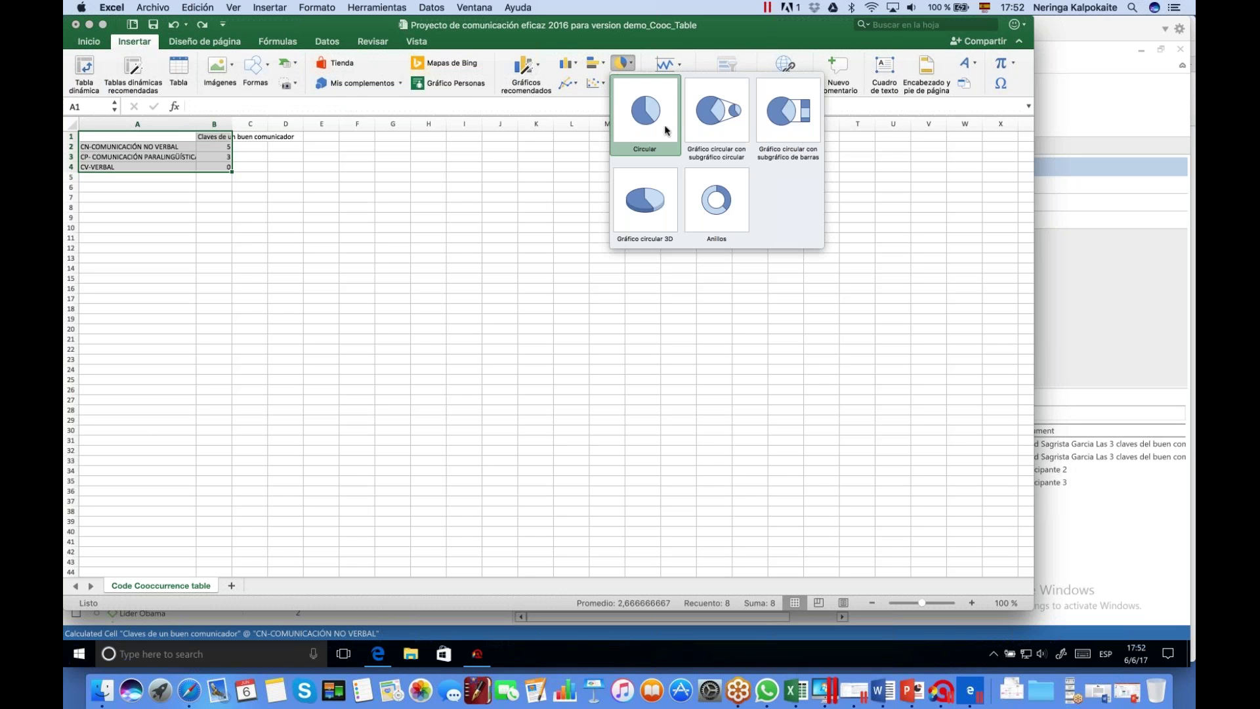
pyautogui.click(641, 204)
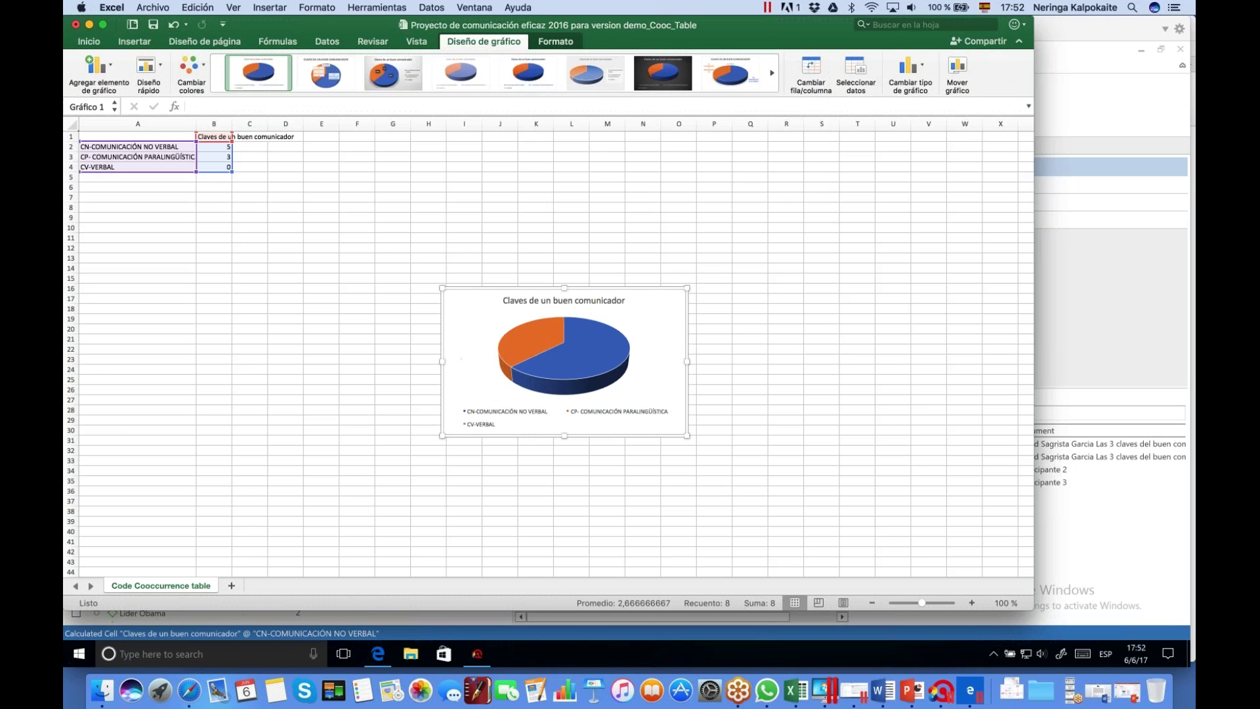
pyautogui.click(75, 24)
pyautogui.click(499, 126)
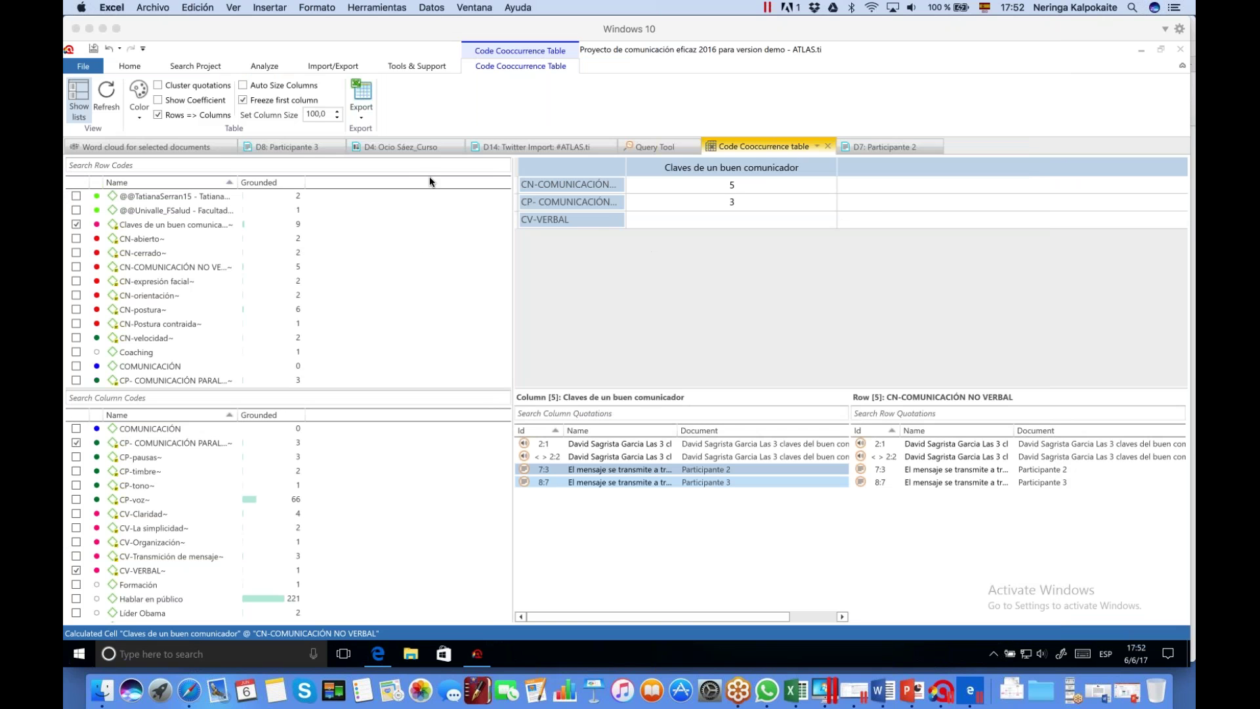
# - Create a new Code-Document Table from ATLAS.ti's analysis features
pyautogui.click(268, 65)
pyautogui.click(206, 123)
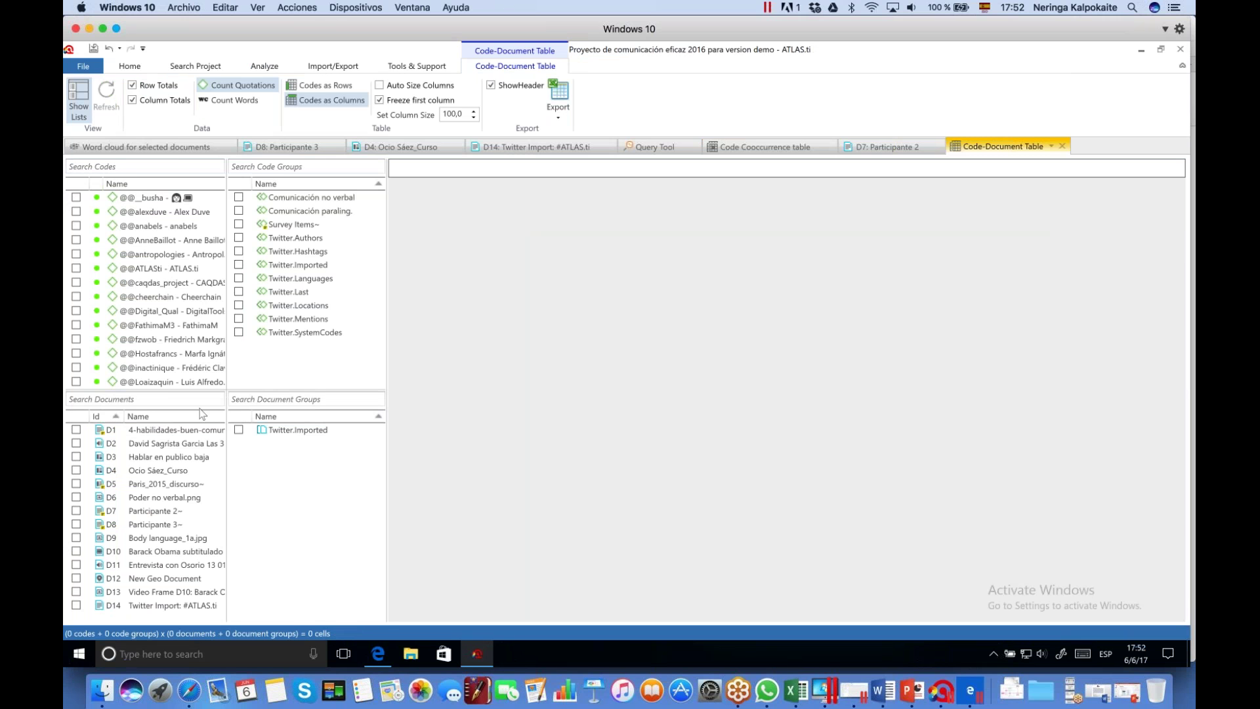
pyautogui.scroll(-15, 150, 323)
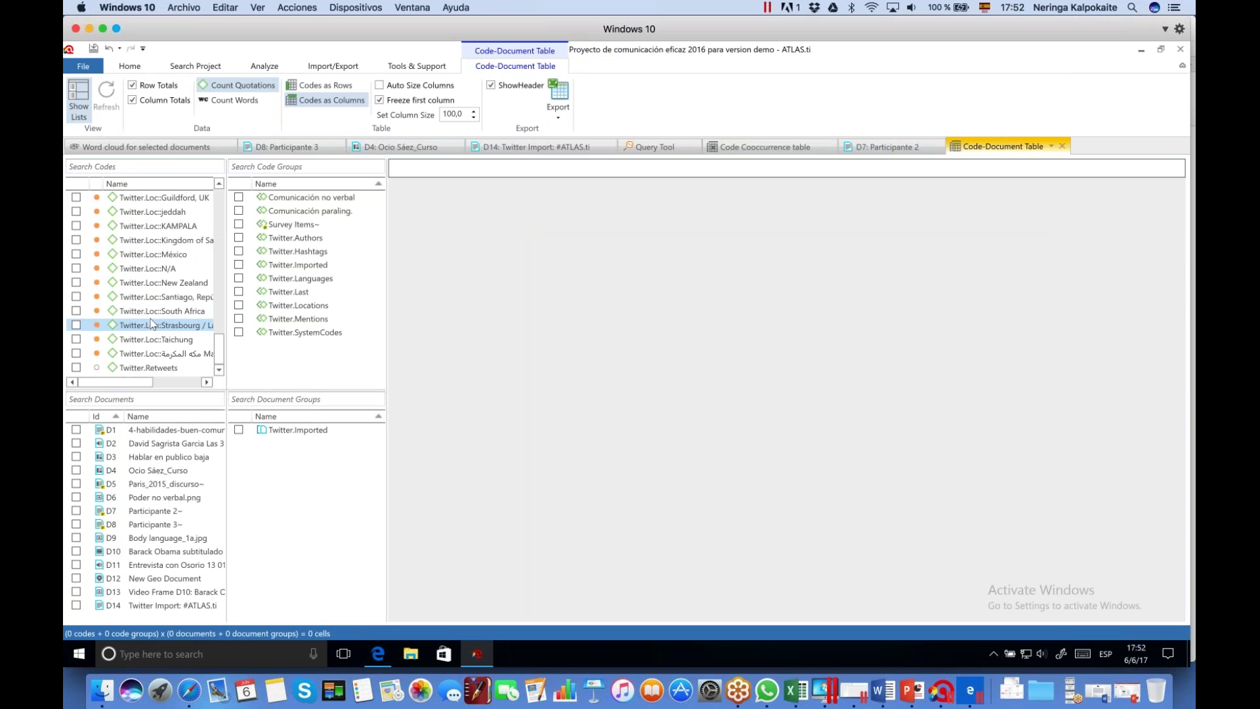
pyautogui.scroll(10, 138, 254)
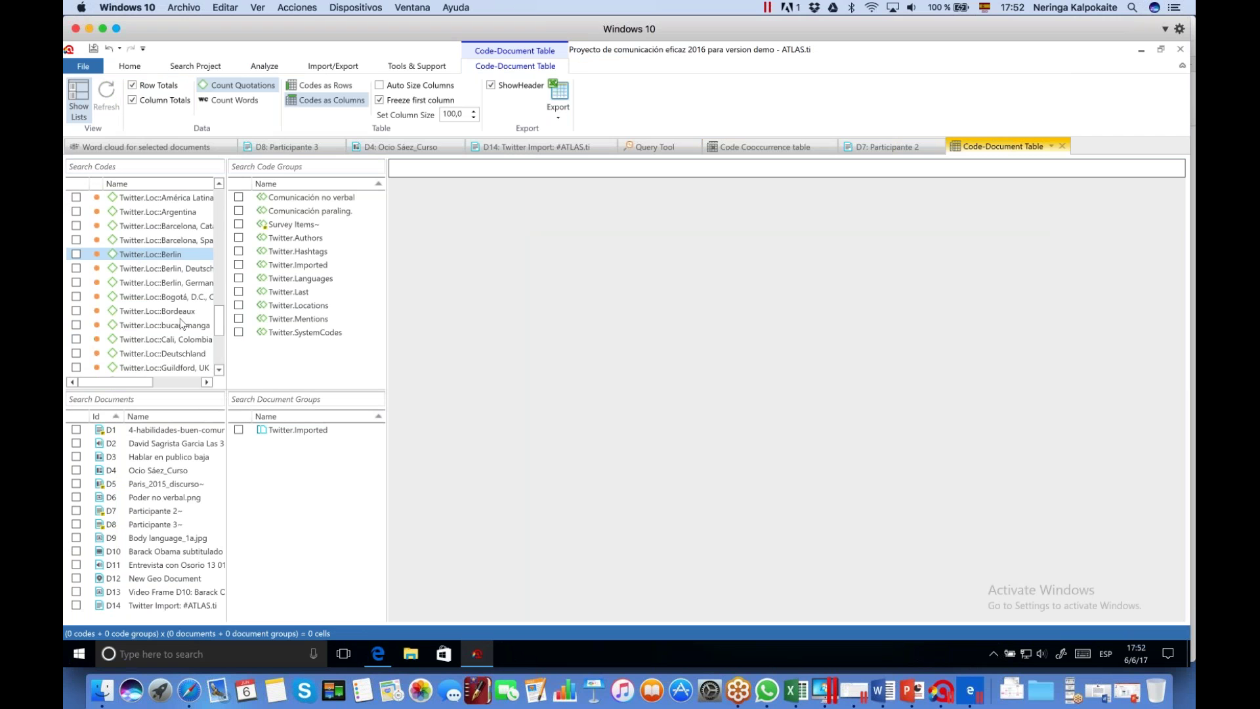
pyautogui.moveTo(221, 321); pyautogui.dragTo(219, 273)
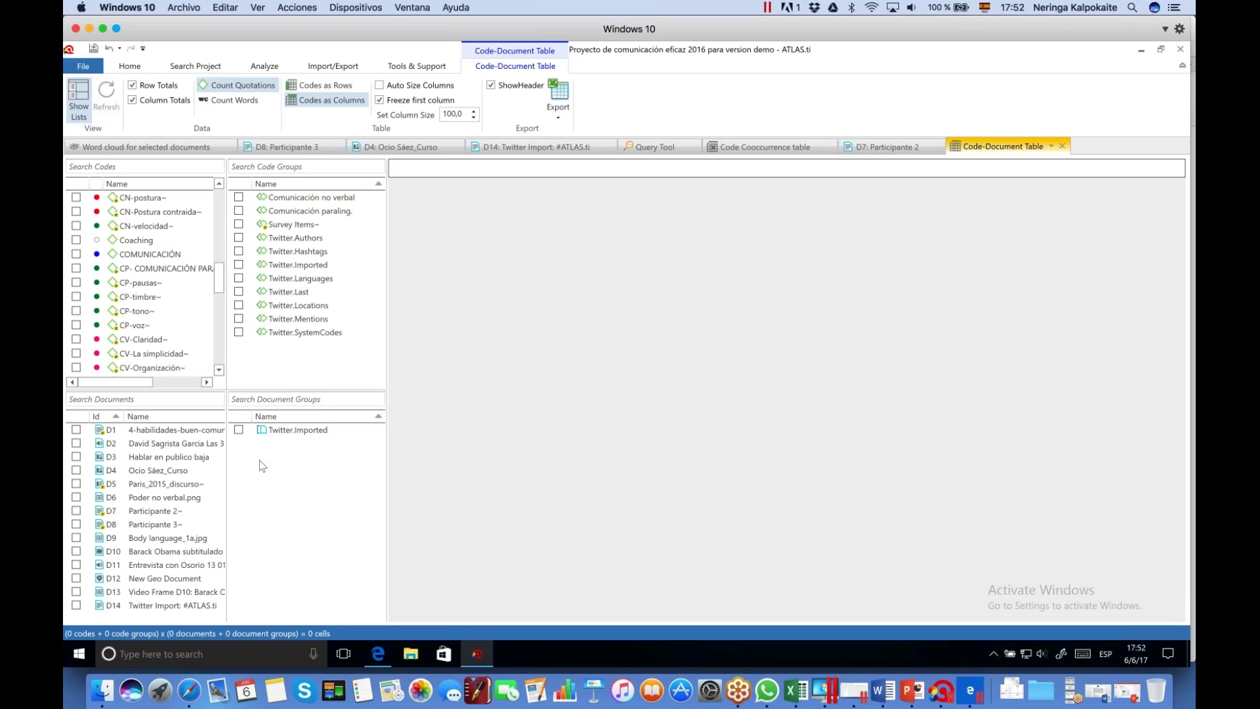
pyautogui.moveTo(222, 286); pyautogui.dragTo(225, 264)
# - Include code Claves de un buen comunicador and documents D1, D3, D4, D5, D7, D8, then widen the code column
pyautogui.click(76, 254)
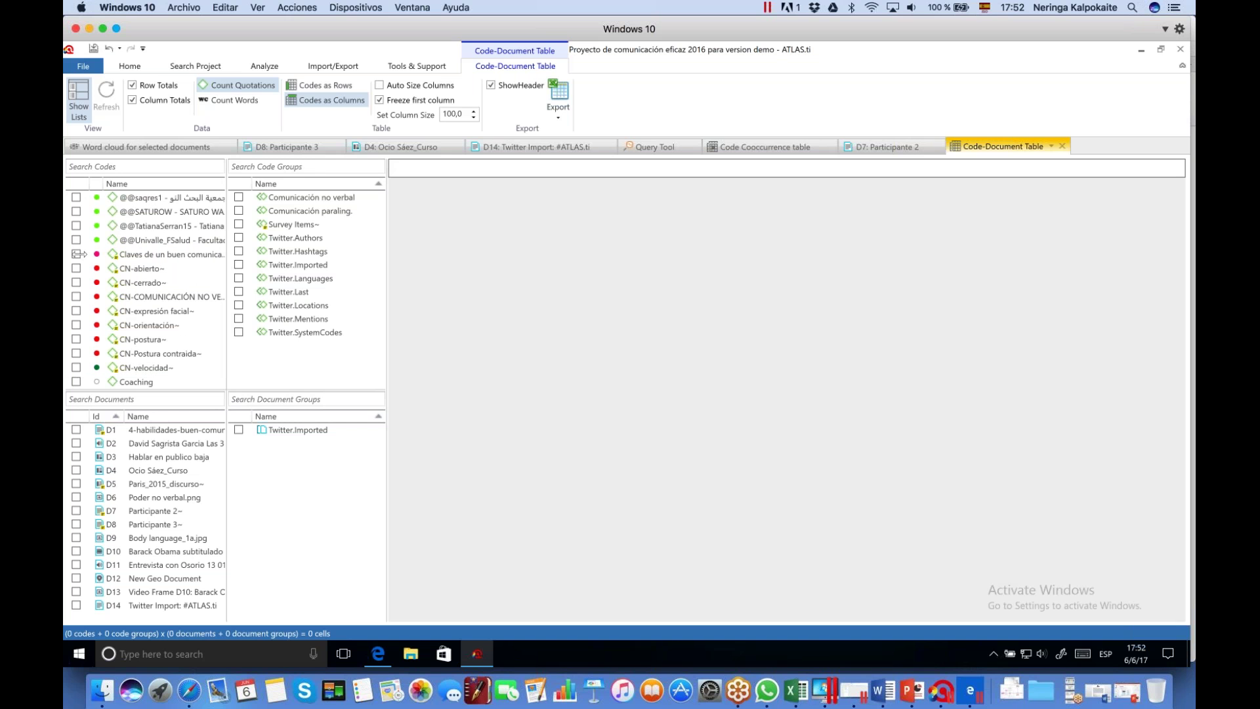
pyautogui.click(76, 430)
pyautogui.click(76, 457)
pyautogui.click(77, 470)
pyautogui.click(76, 484)
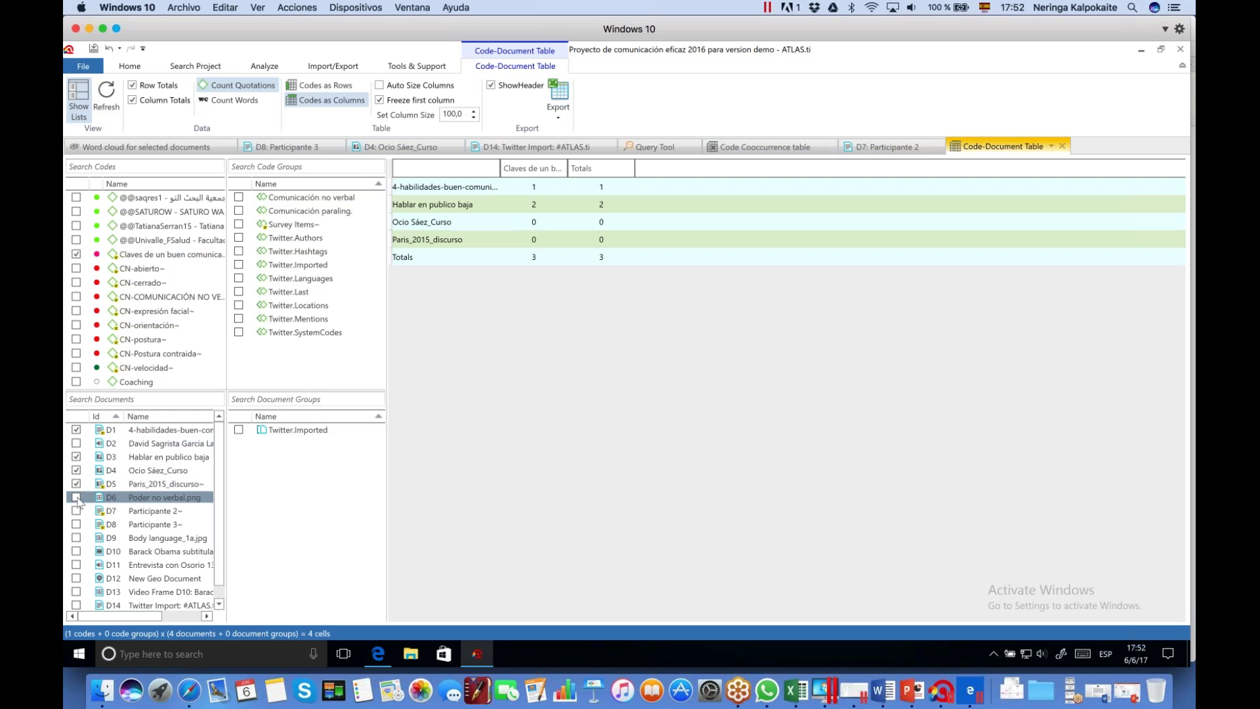
pyautogui.click(76, 510)
pyautogui.click(76, 524)
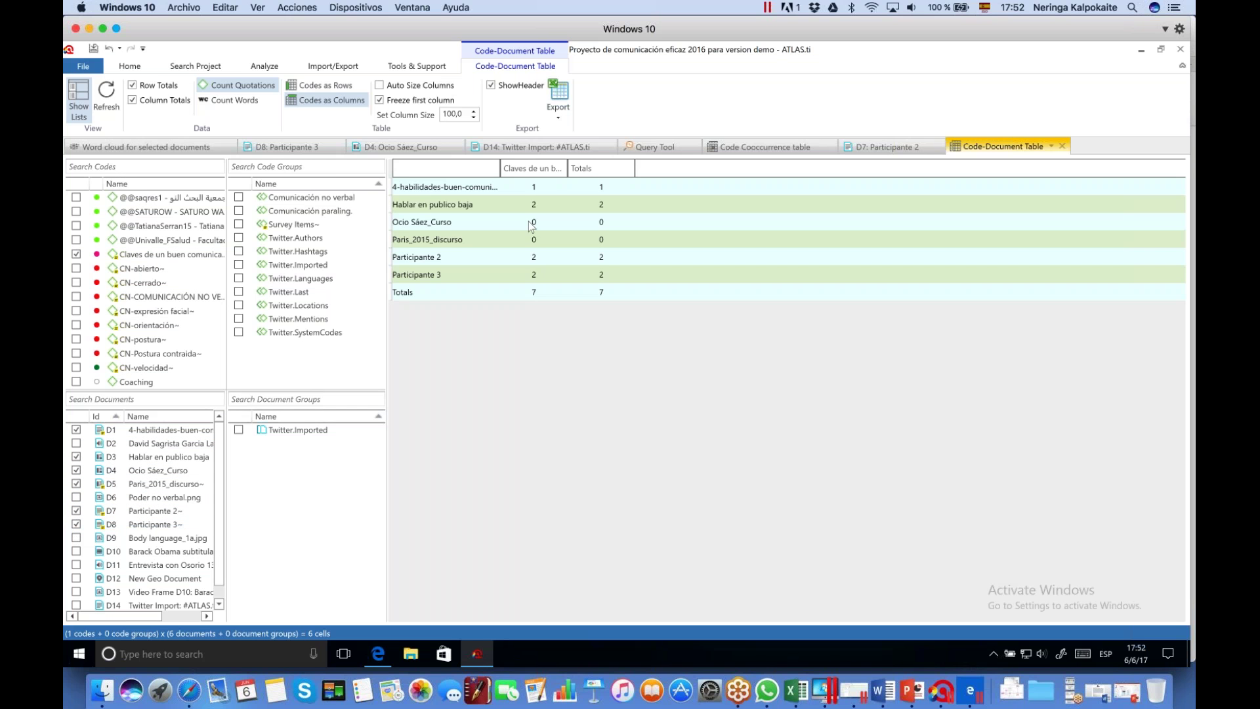
pyautogui.moveTo(567, 169); pyautogui.dragTo(646, 168)
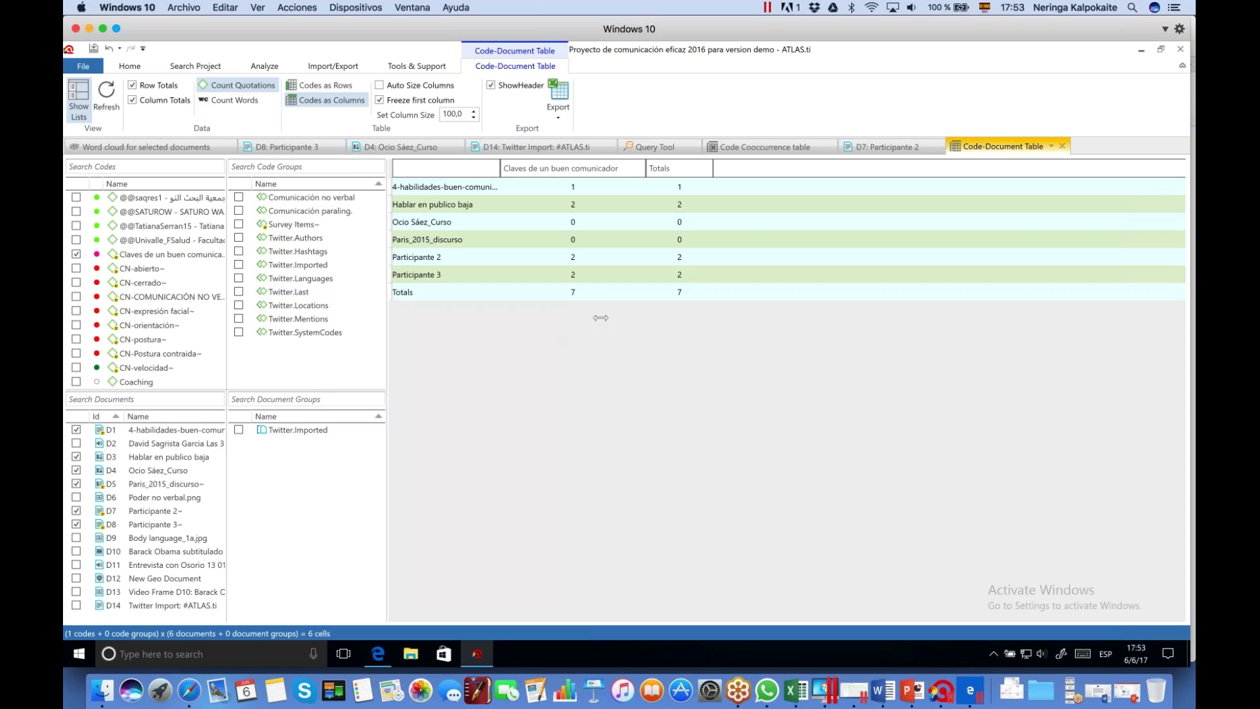
# - Close the Code-Document Table, undo the last two smart code edits, and switch to Safari
pyautogui.click(1061, 147)
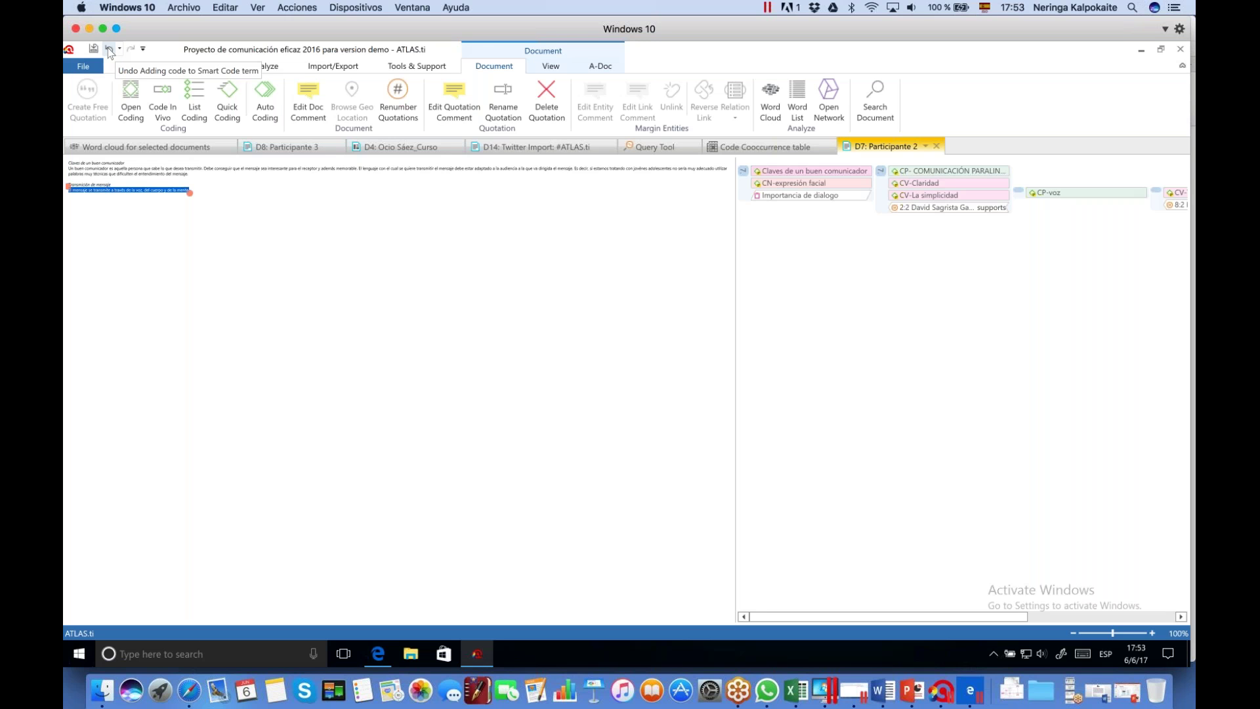
pyautogui.click(109, 50)
pyautogui.click(109, 50)
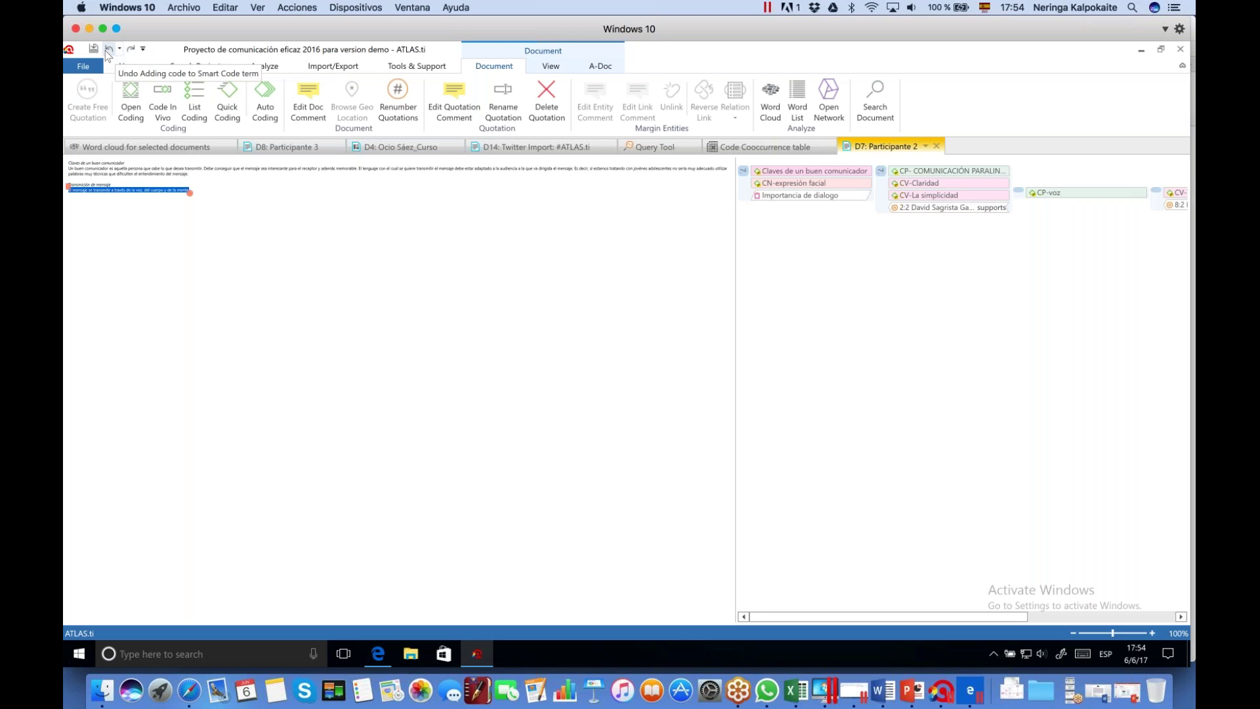
pyautogui.click(189, 689)
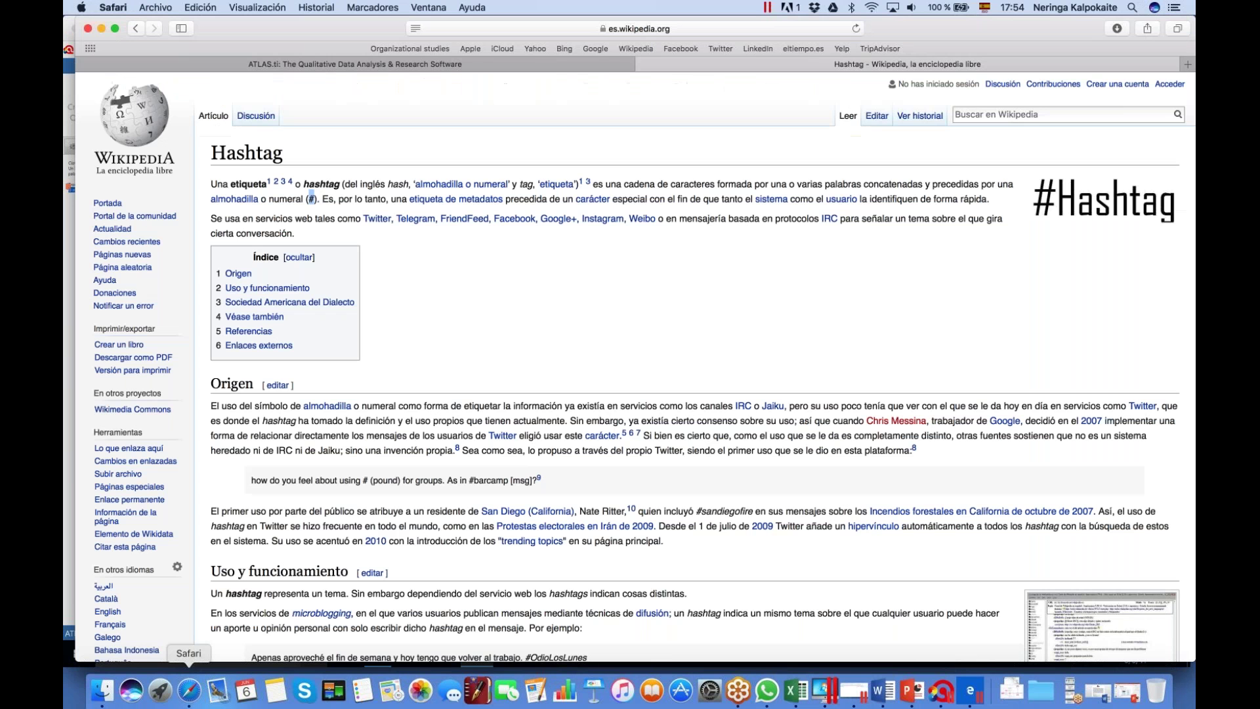
# - Open the atlasti.com LEARNING > Video Tutorials page and scroll through the English and Spanish tutorials
pyautogui.click(529, 66)
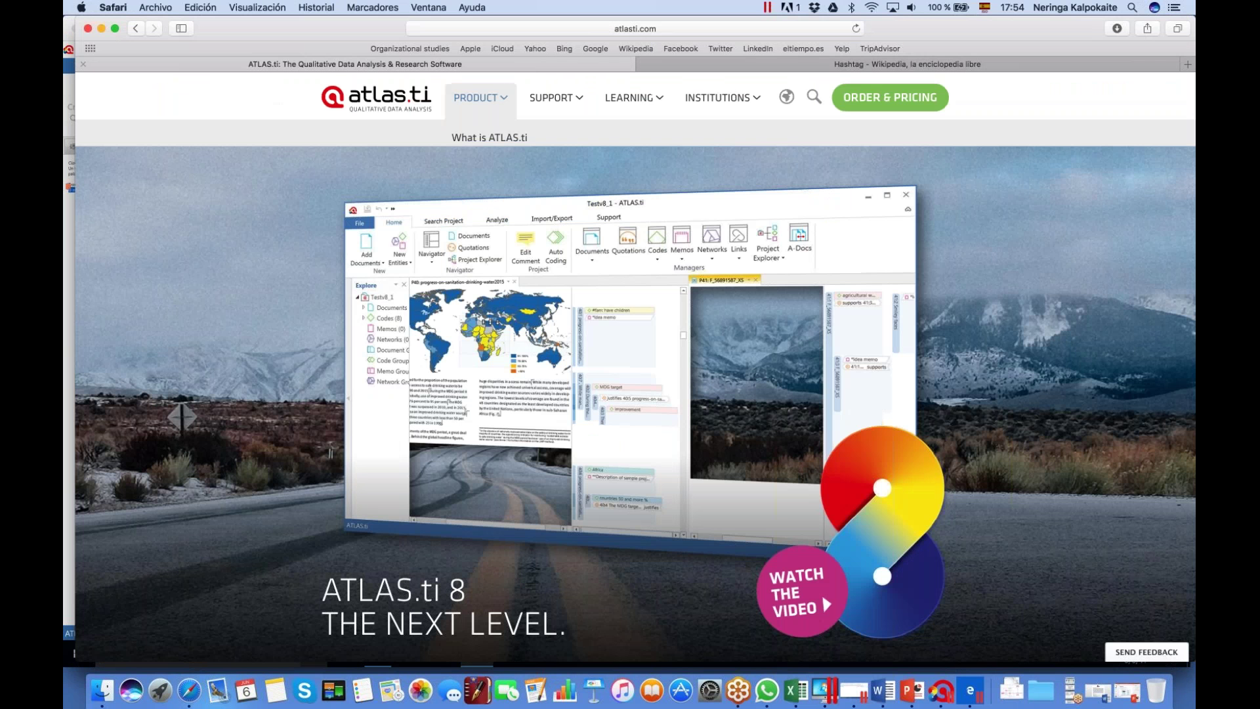
pyautogui.moveTo(565, 105)
pyautogui.moveTo(630, 98)
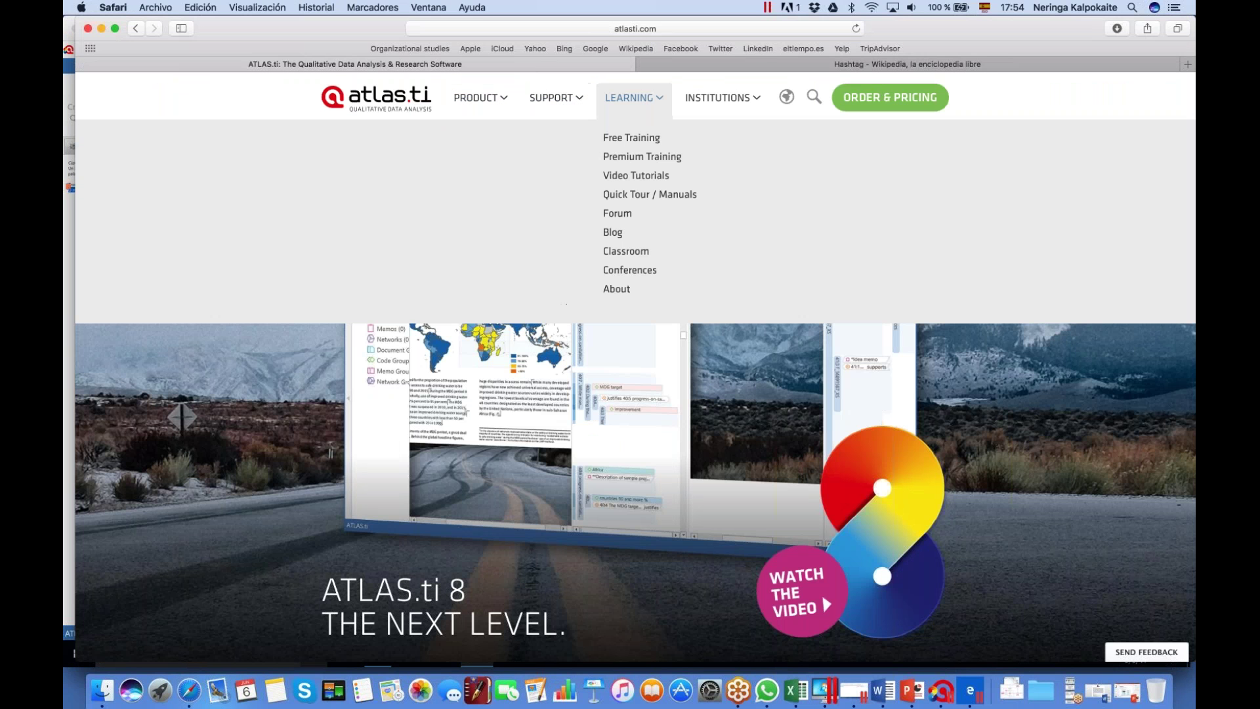
pyautogui.click(629, 176)
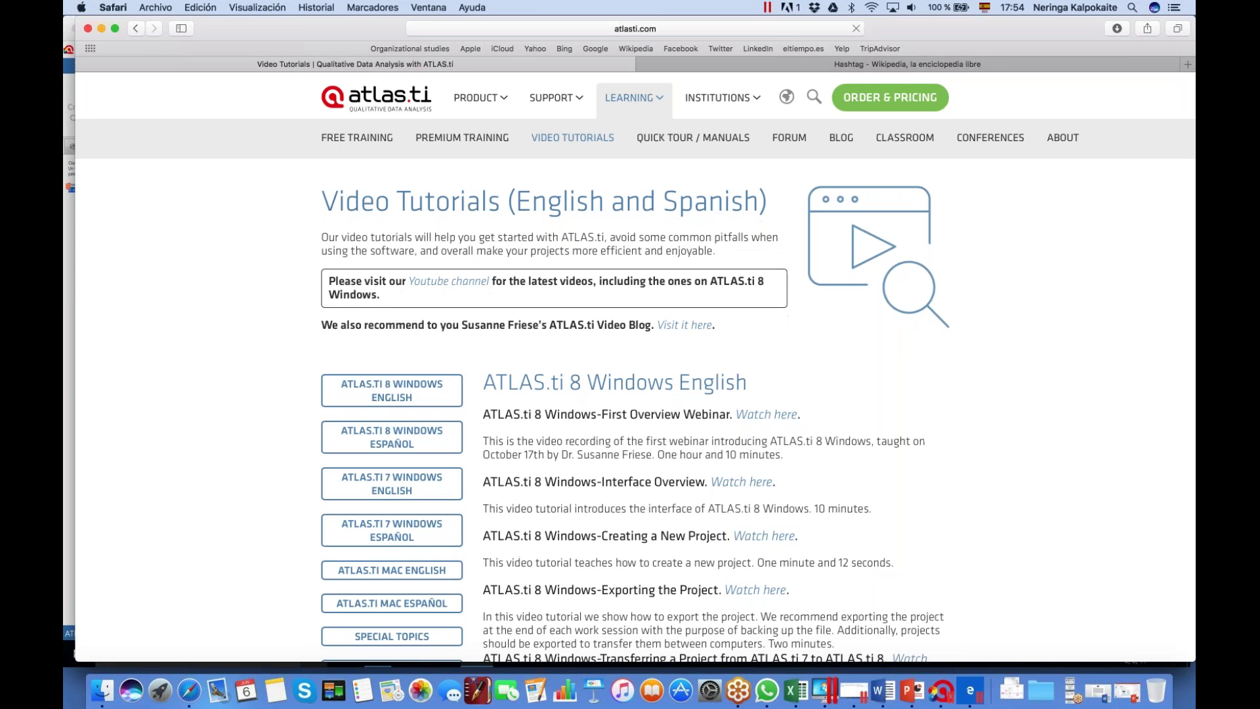
pyautogui.scroll(-15, 630, 368)
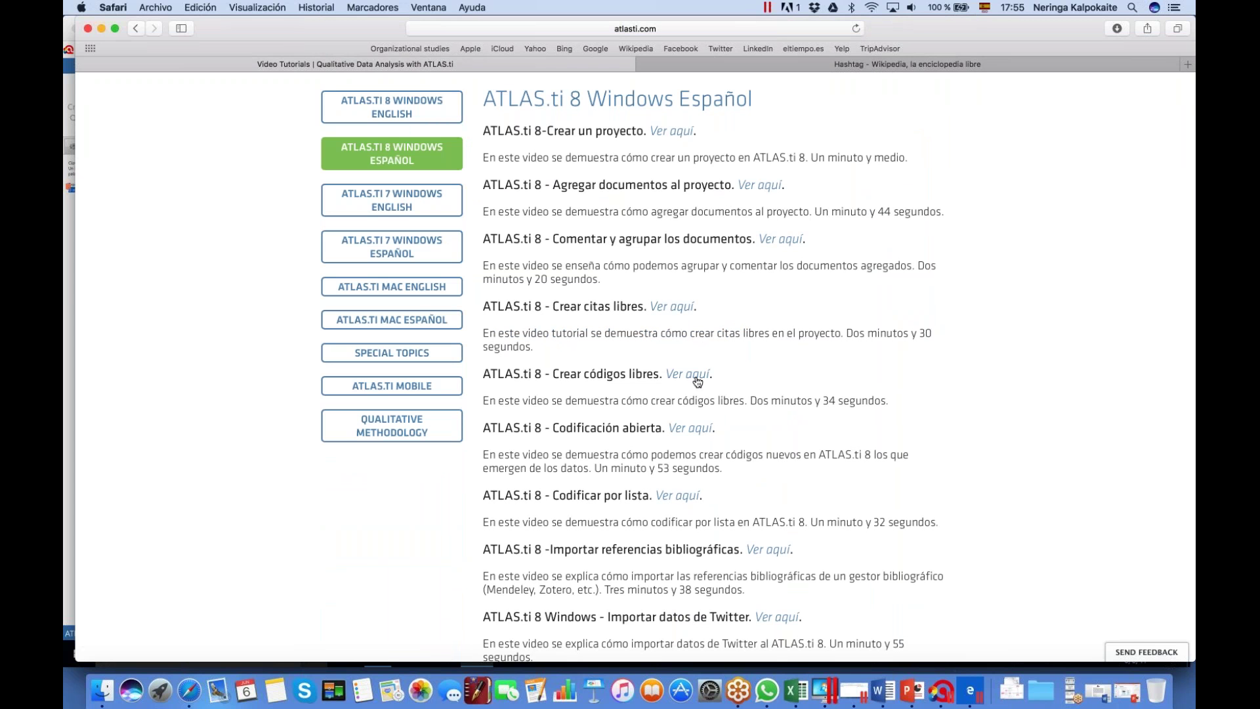
pyautogui.scroll(-5, 698, 383)
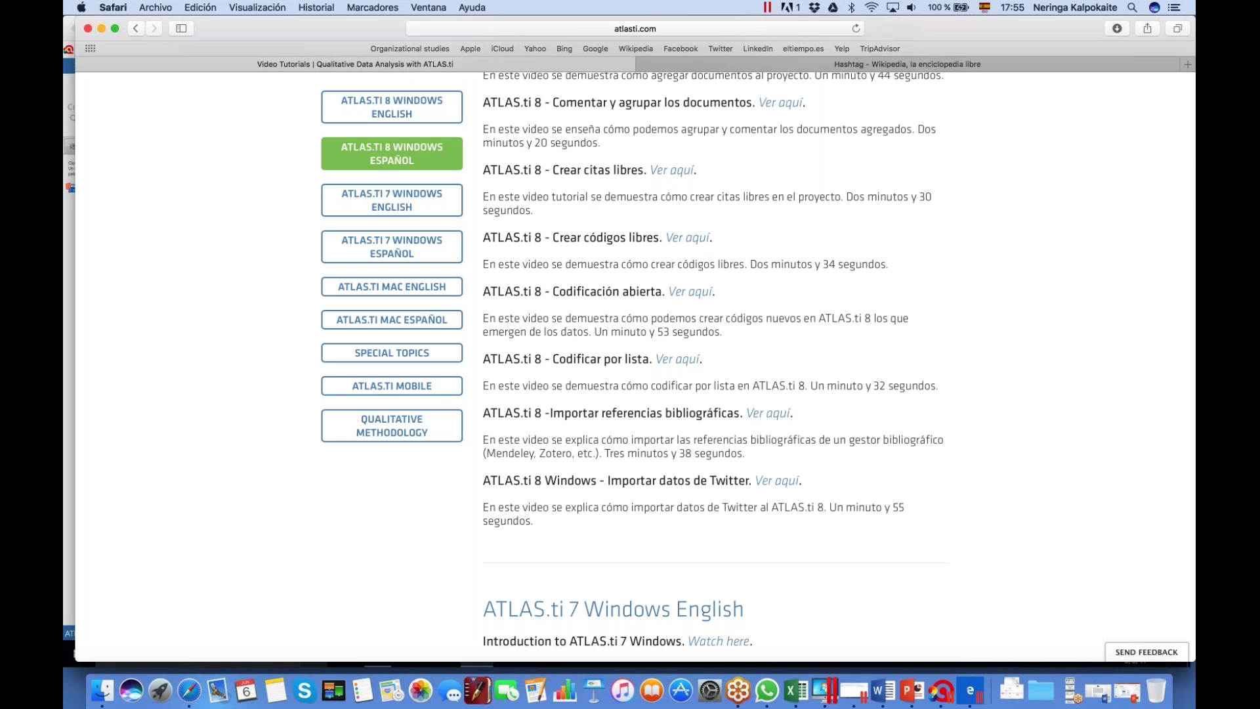
pyautogui.scroll(5, 715, 368)
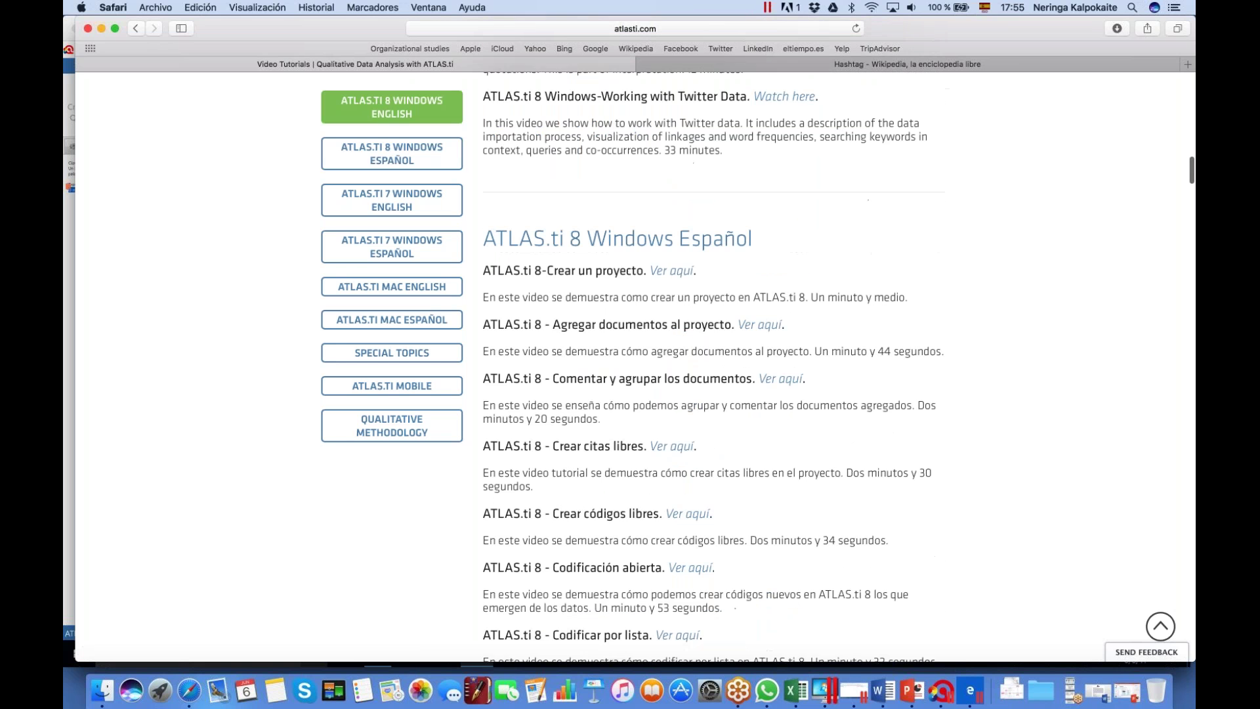
pyautogui.scroll(9, 715, 368)
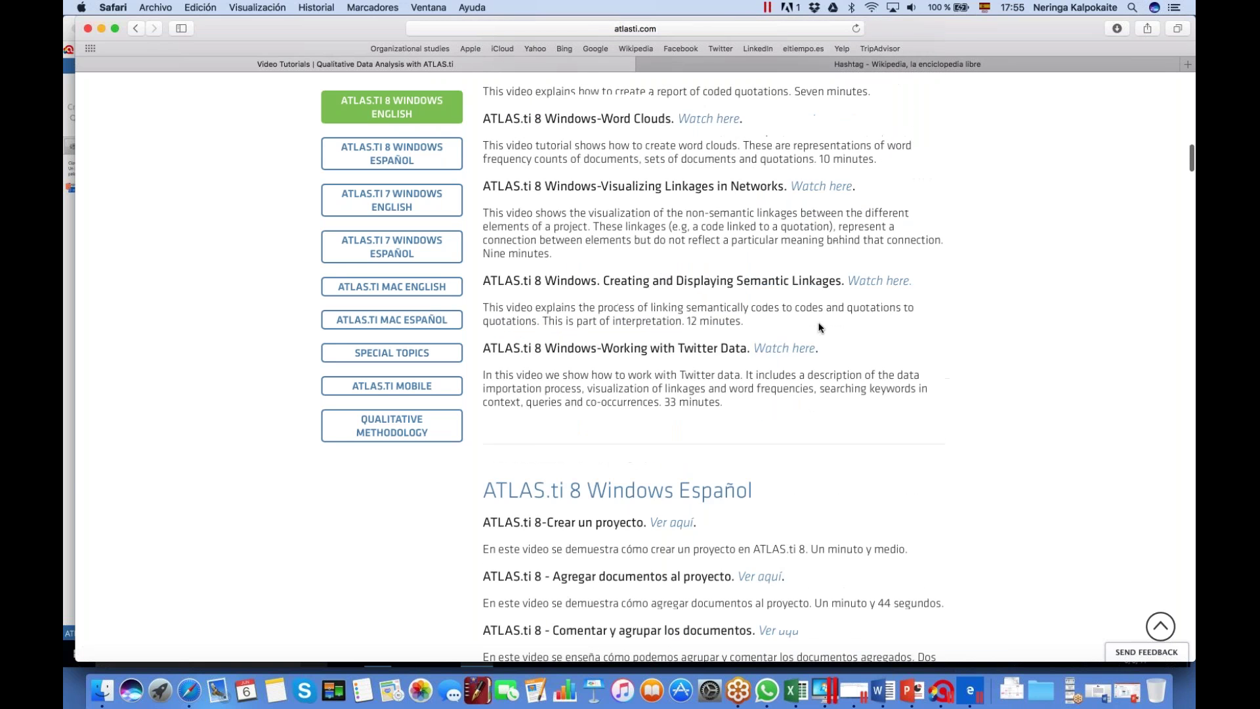
pyautogui.scroll(15, 715, 368)
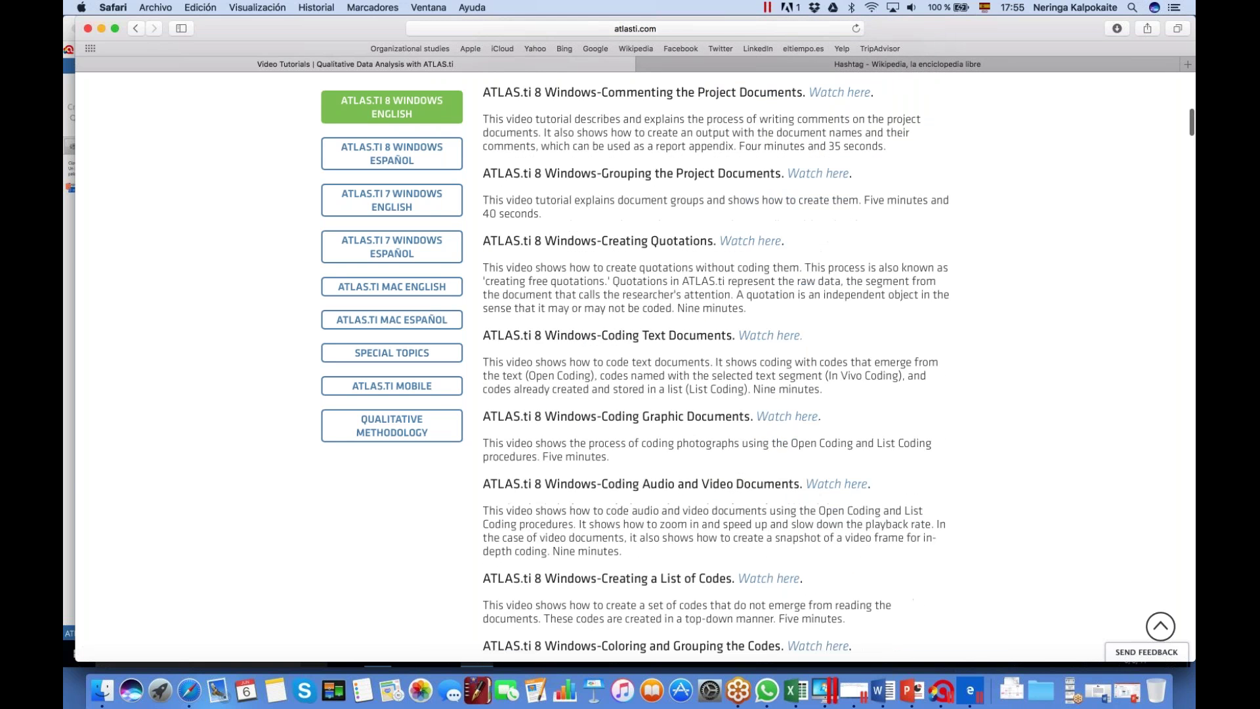
pyautogui.scroll(6, 716, 368)
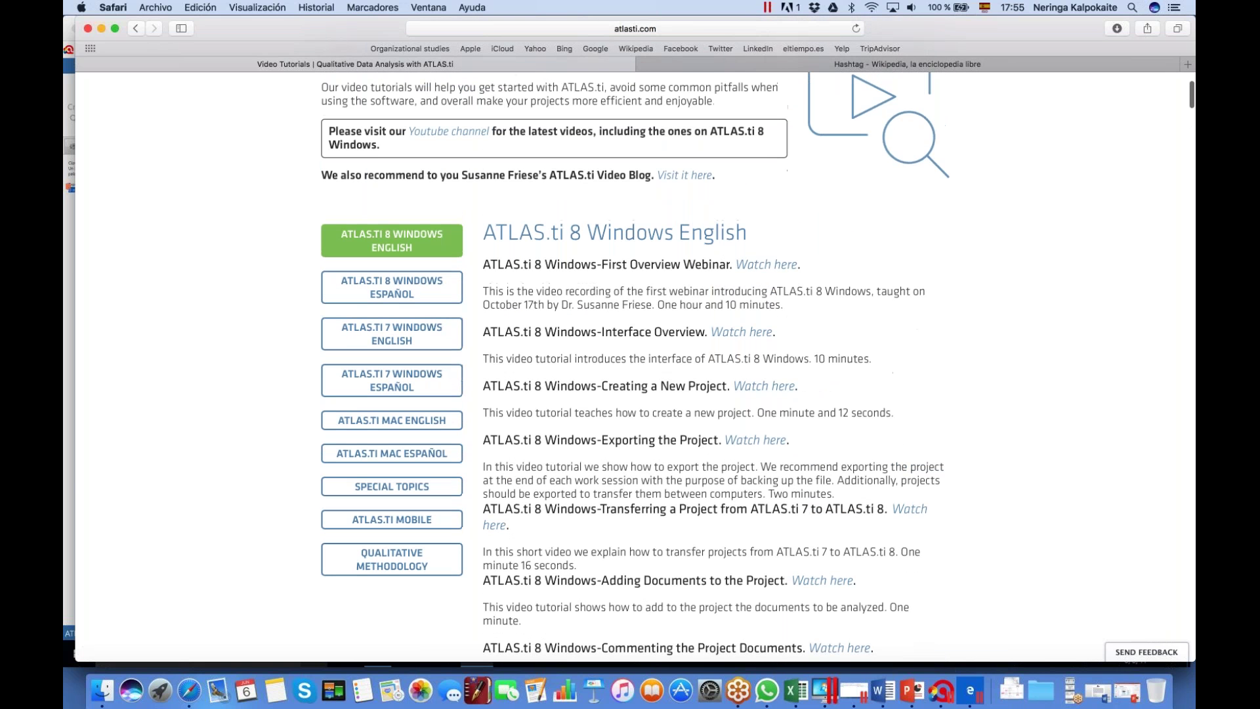
pyautogui.scroll(3, 715, 368)
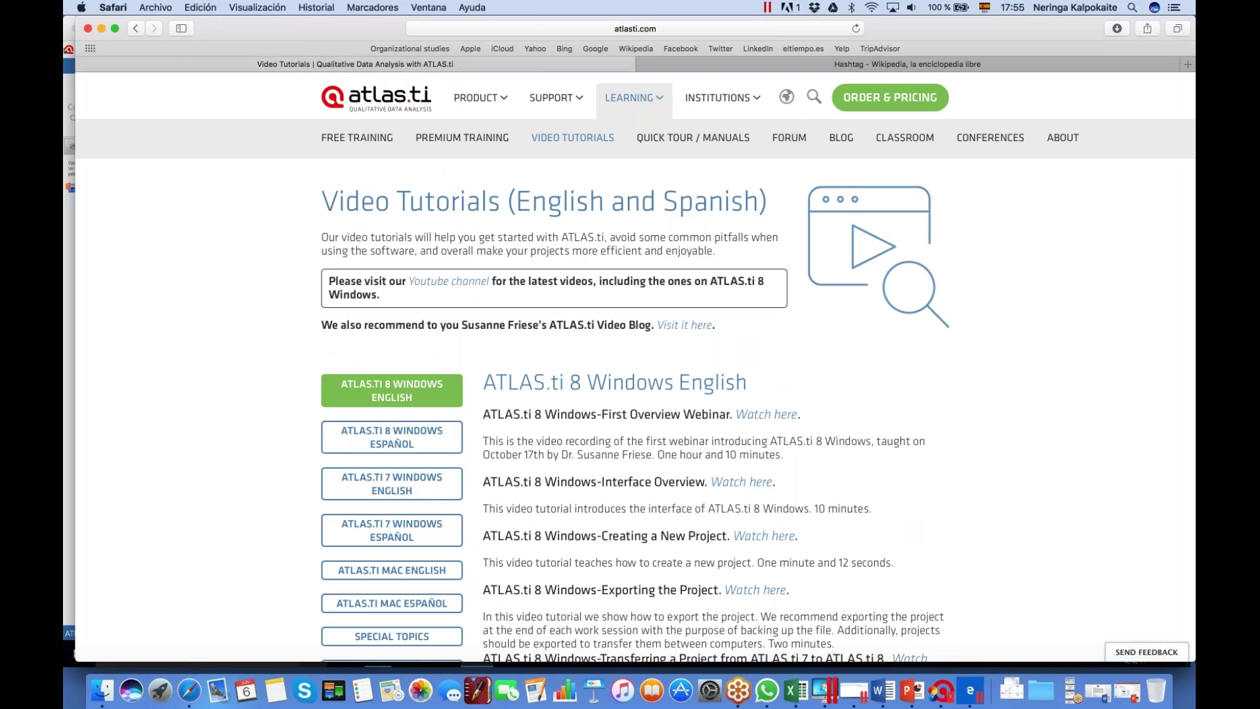
# - Open Premium Training, jump to Face-to-Face Seminars, and browse the Europe seminar listings
pyautogui.click(500, 139)
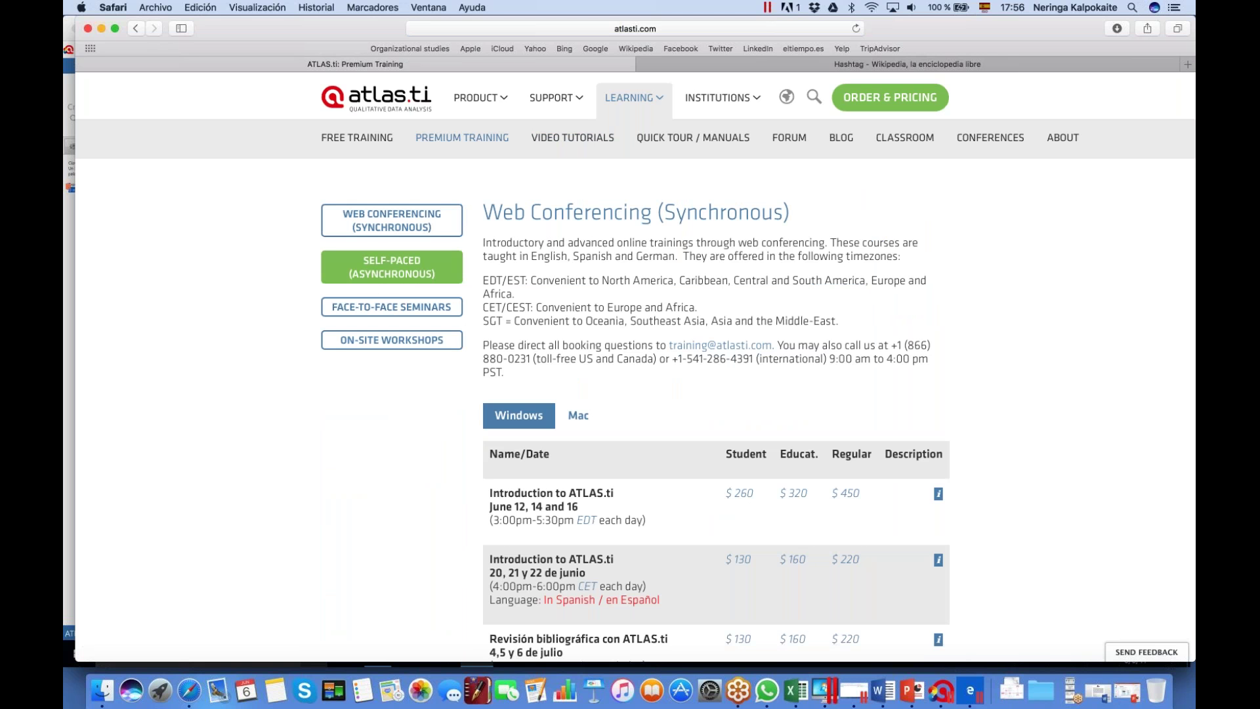
pyautogui.click(392, 307)
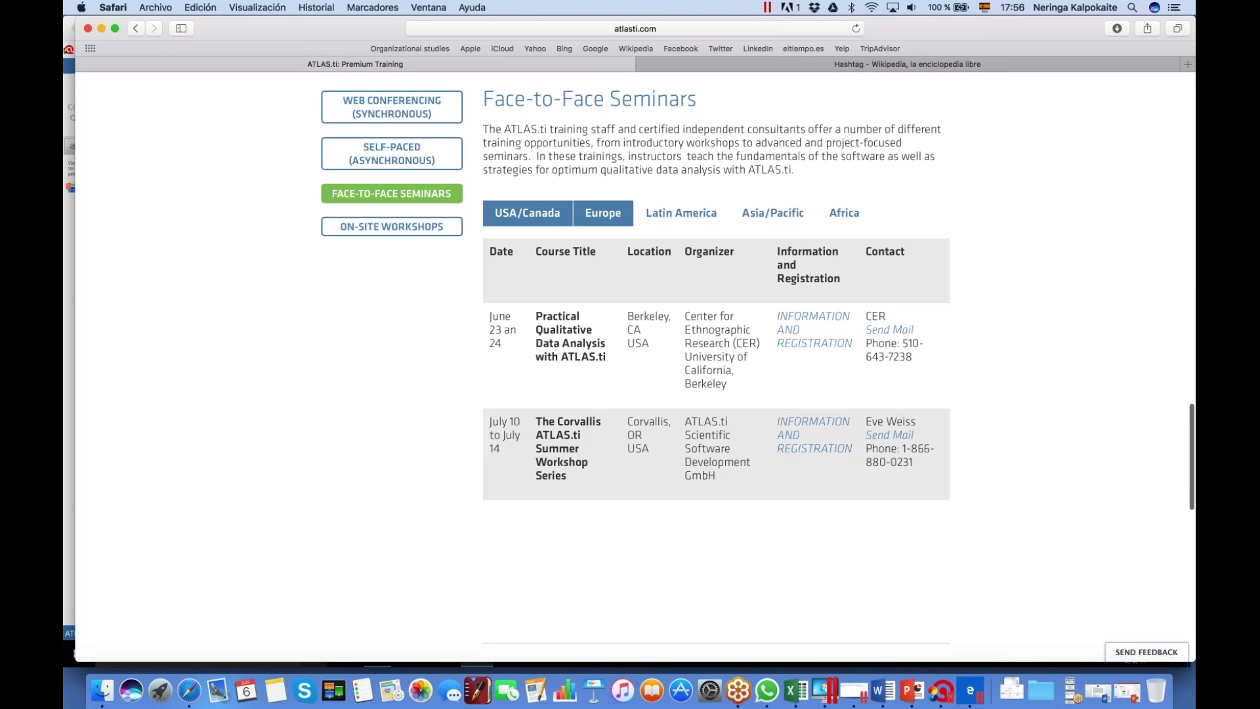
pyautogui.click(603, 213)
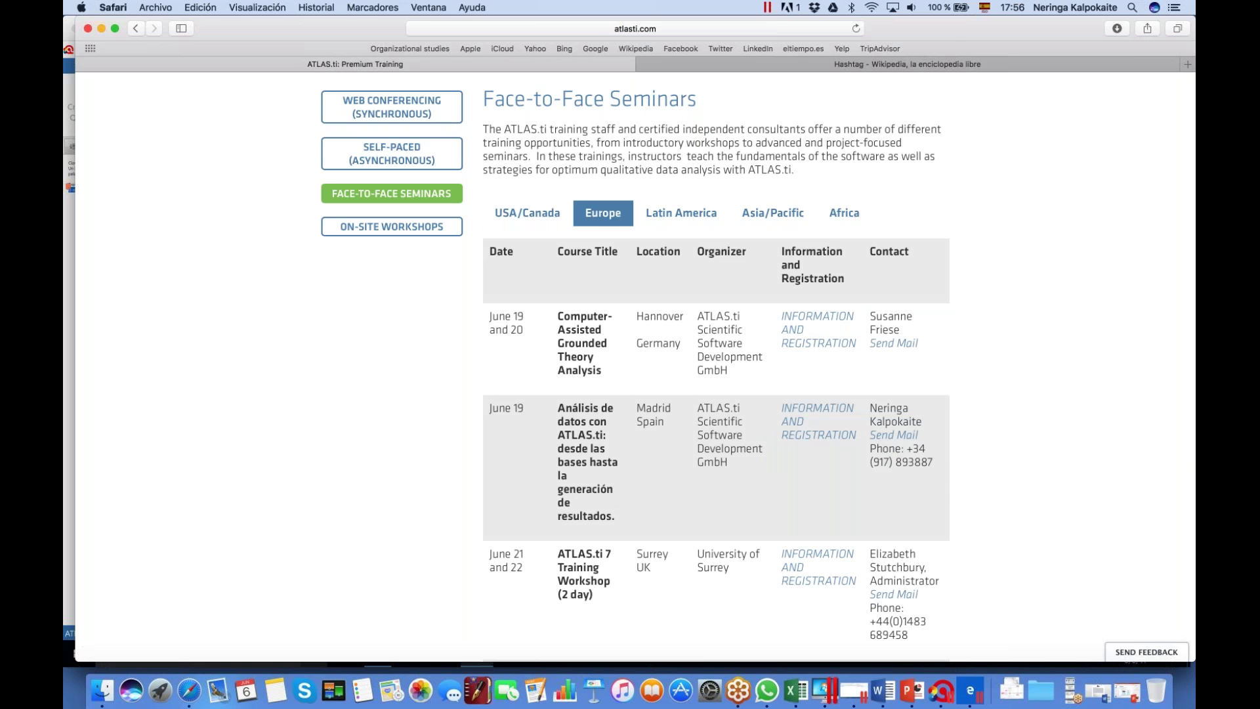
pyautogui.scroll(-5, 716, 361)
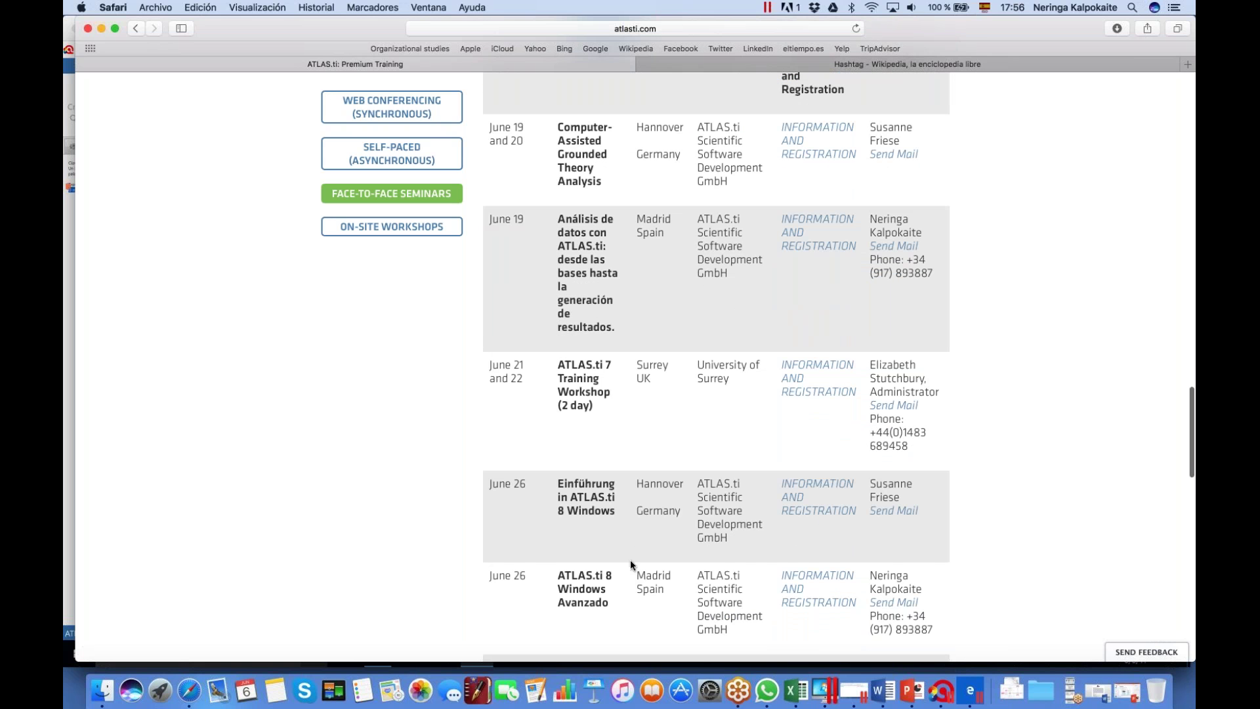
pyautogui.scroll(-1, 630, 564)
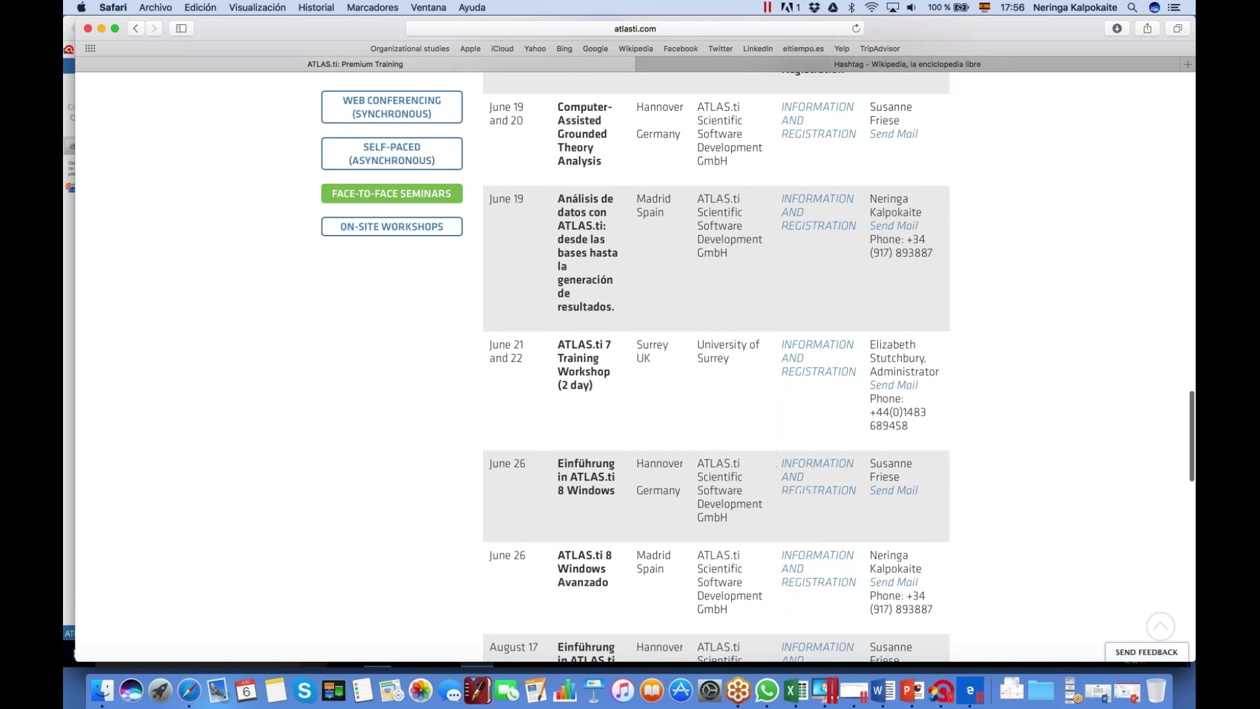
pyautogui.scroll(-3, 715, 364)
pyautogui.scroll(7, 716, 365)
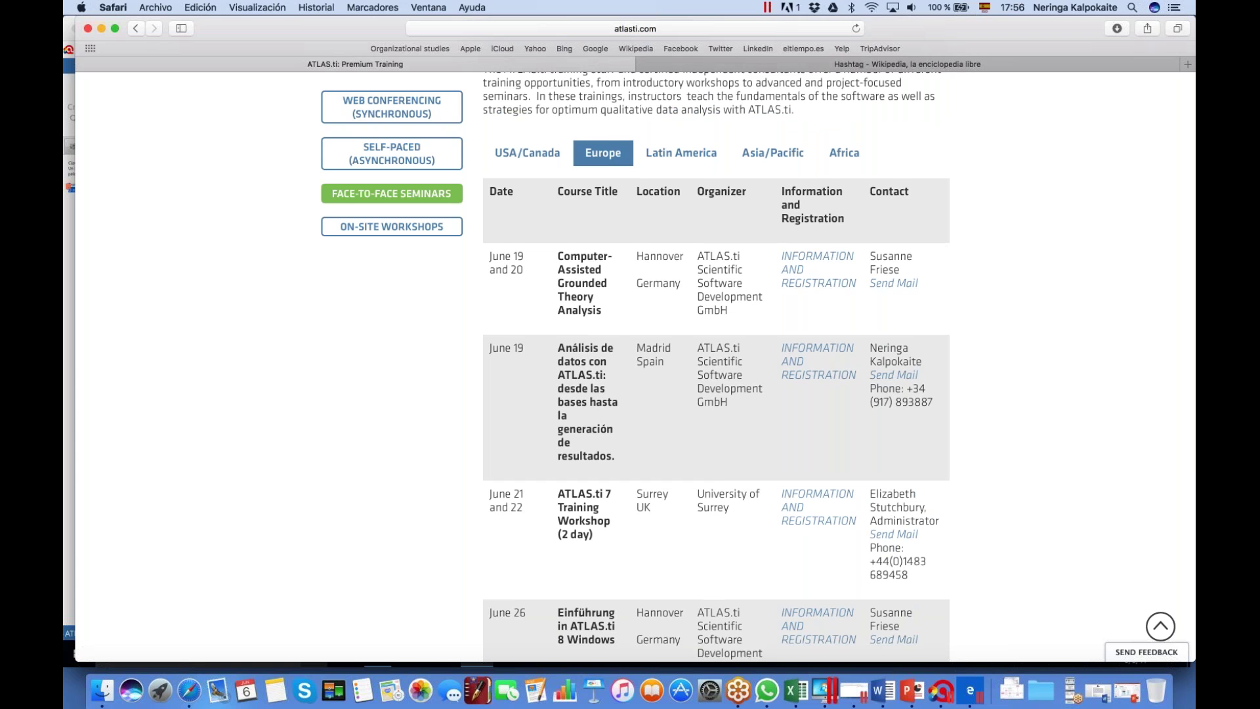
pyautogui.scroll(15, 716, 364)
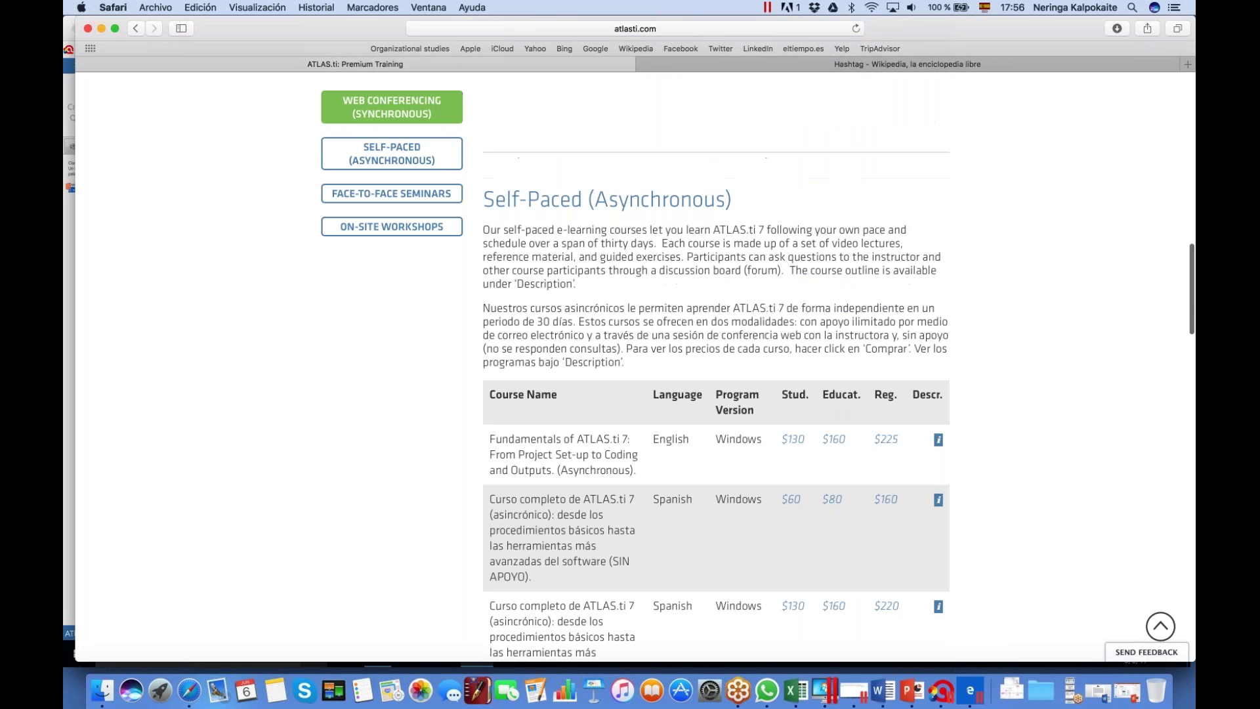
pyautogui.scroll(10, 603, 201)
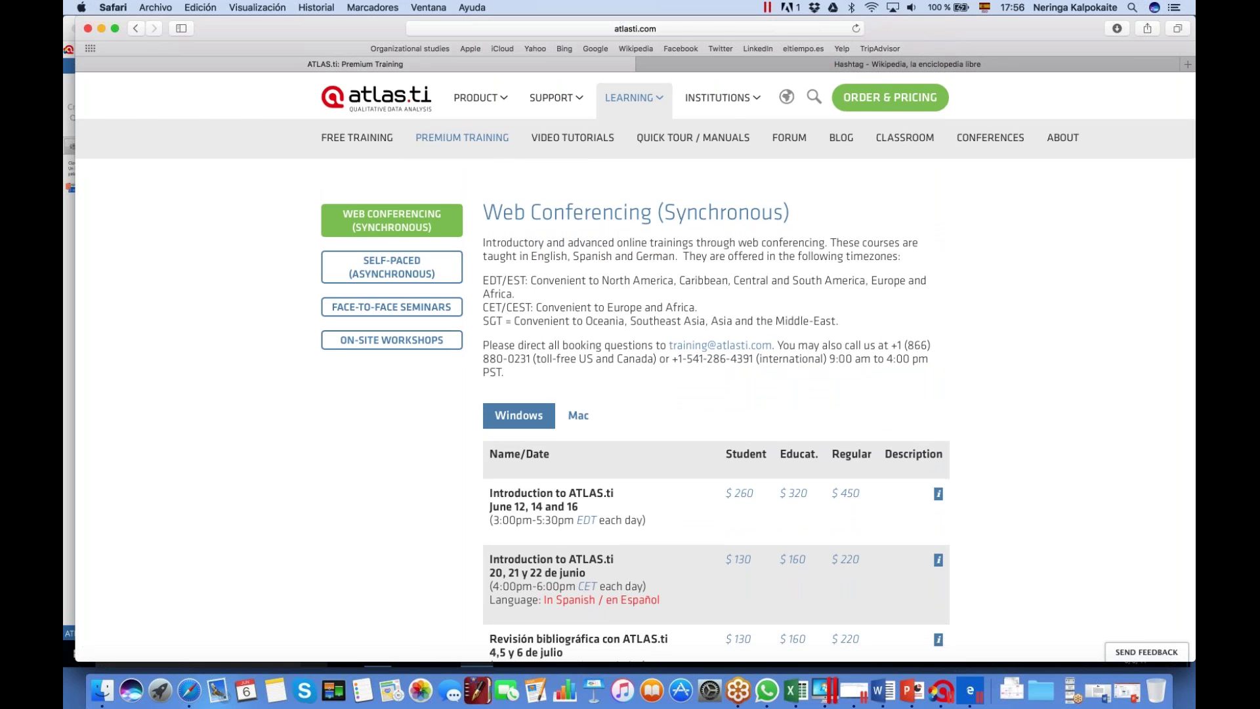
pyautogui.click(912, 690)
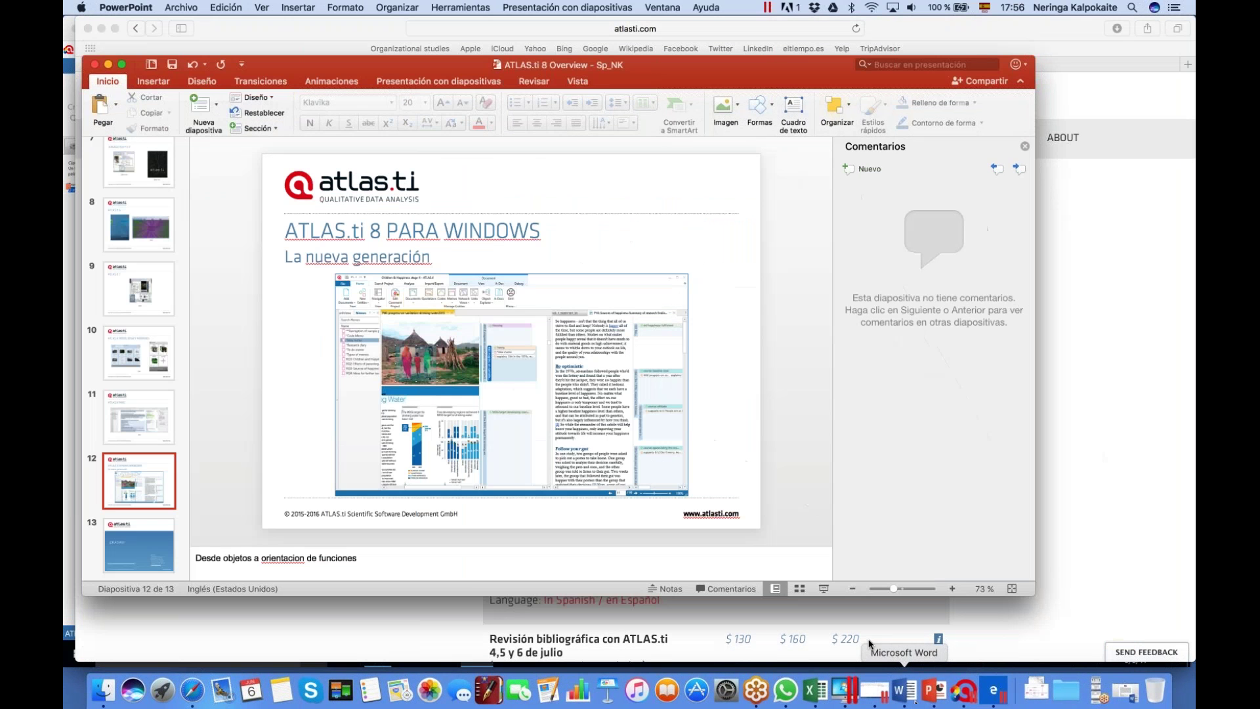
# - Play the ATLAS.ti 8 Overview deck as a slide show starting from slide 1
pyautogui.scroll(10, 132, 231)
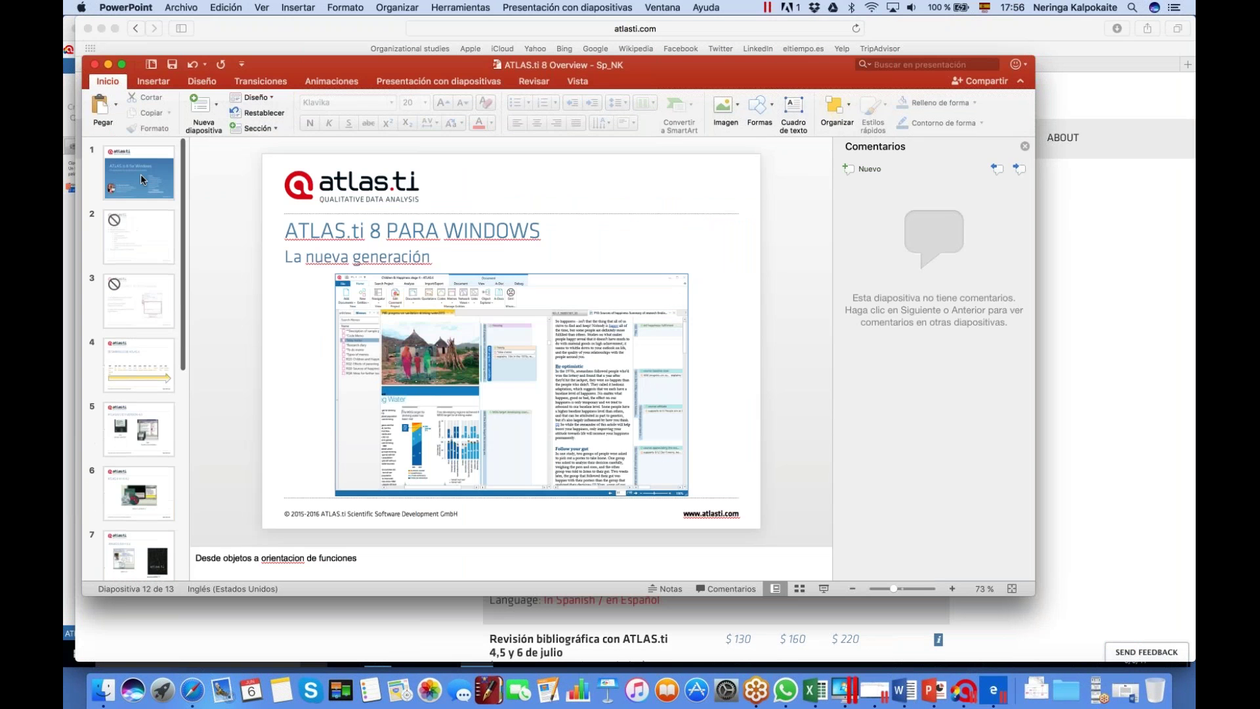
pyautogui.click(141, 174)
pyautogui.click(821, 590)
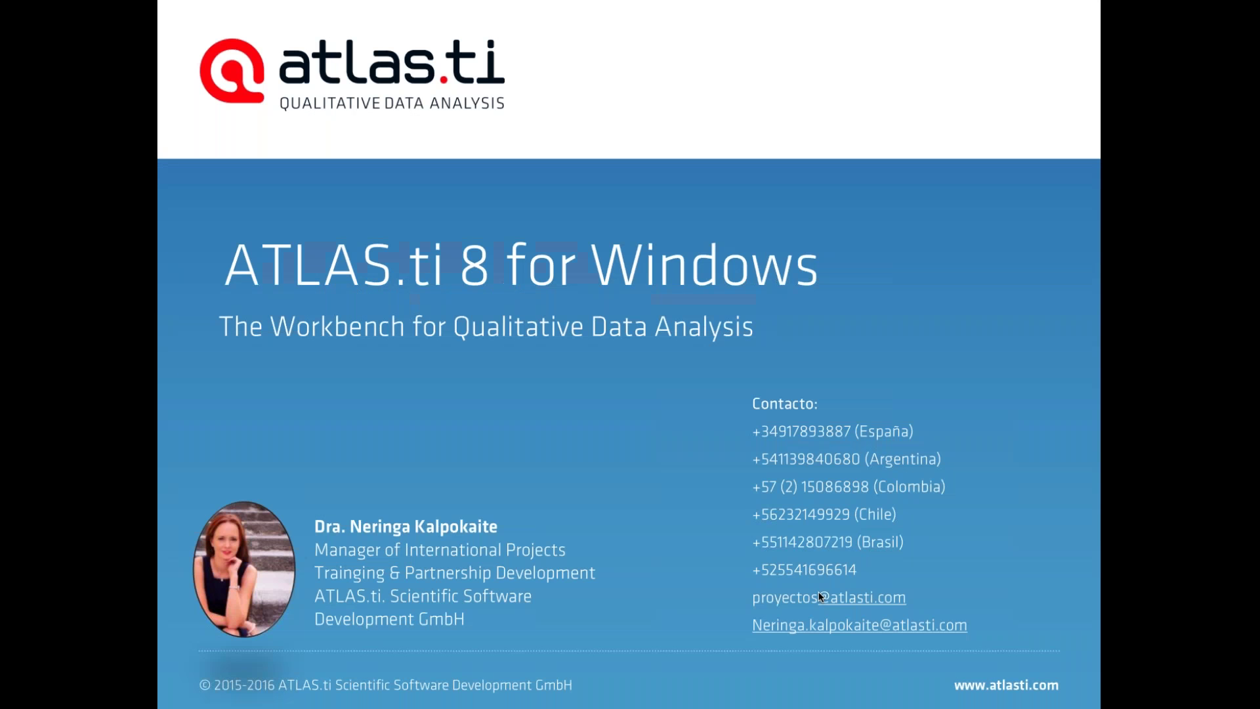
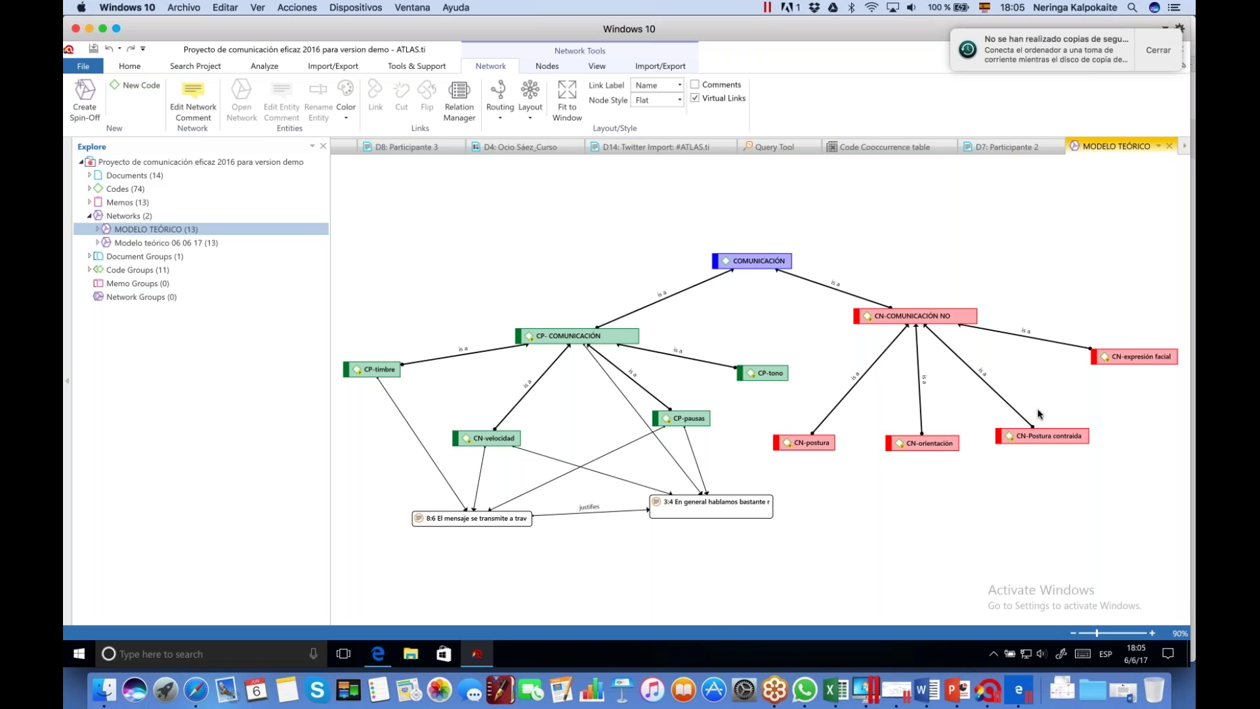
# - Switch to Safari to bring up the ATLAS.ti website
pyautogui.click(195, 689)
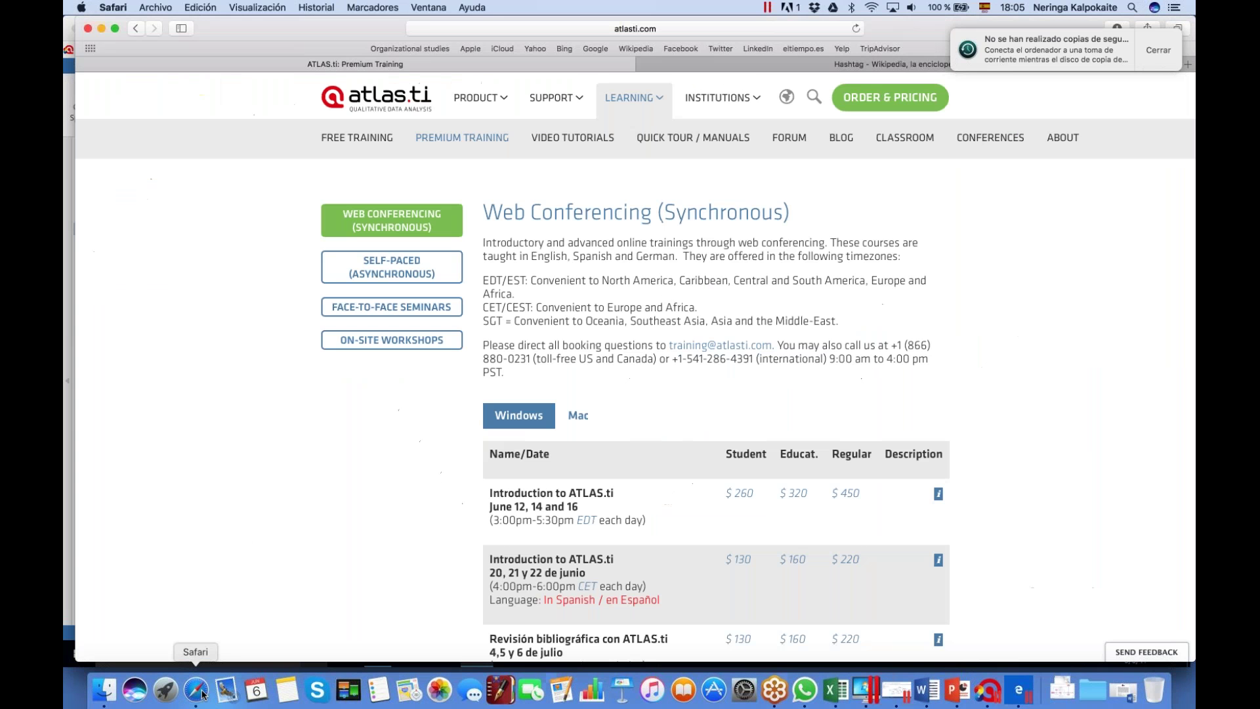
# - Browse the ATLAS.ti 8 Windows English Video Tutorials page, then return to the ATLAS.ti project
pyautogui.moveTo(635, 111)
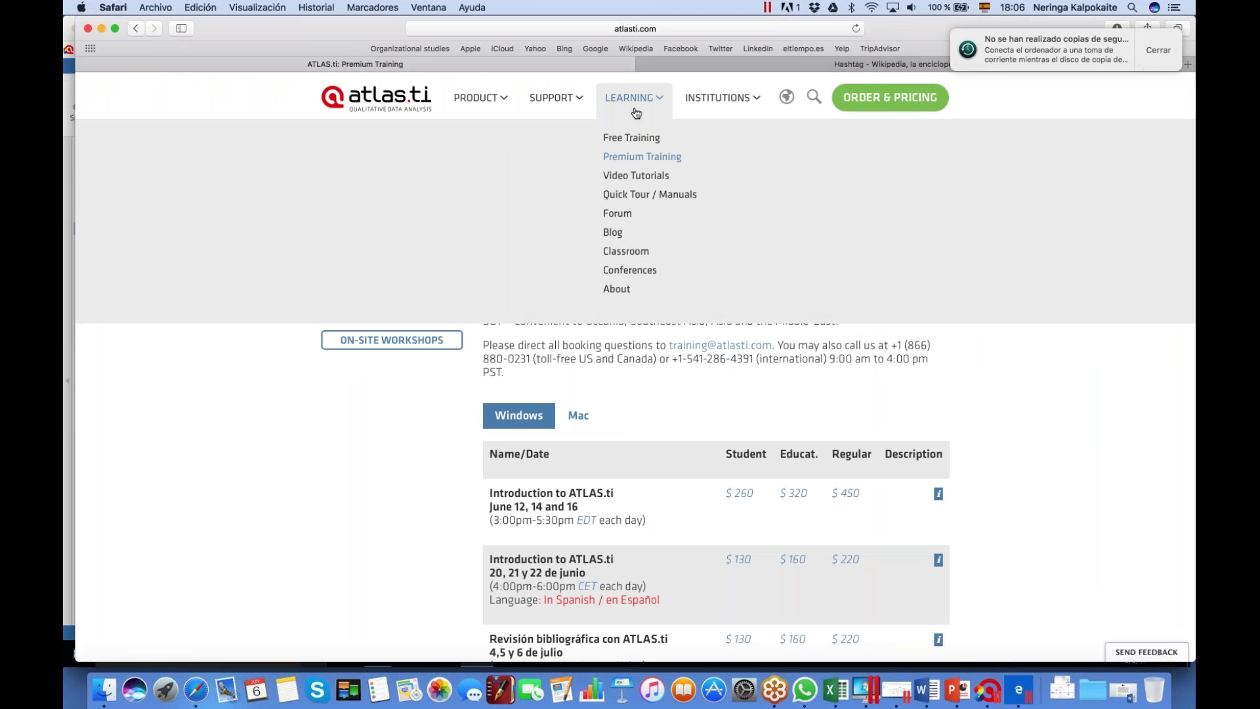
pyautogui.click(636, 176)
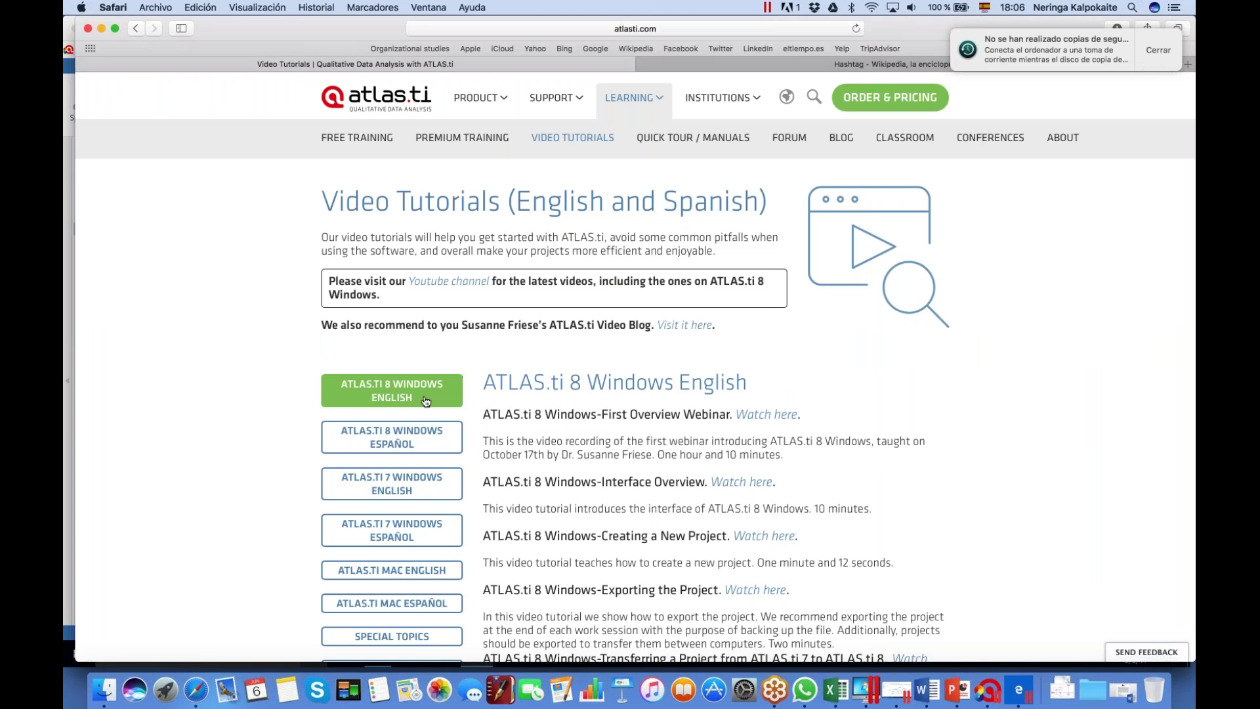
pyautogui.click(439, 438)
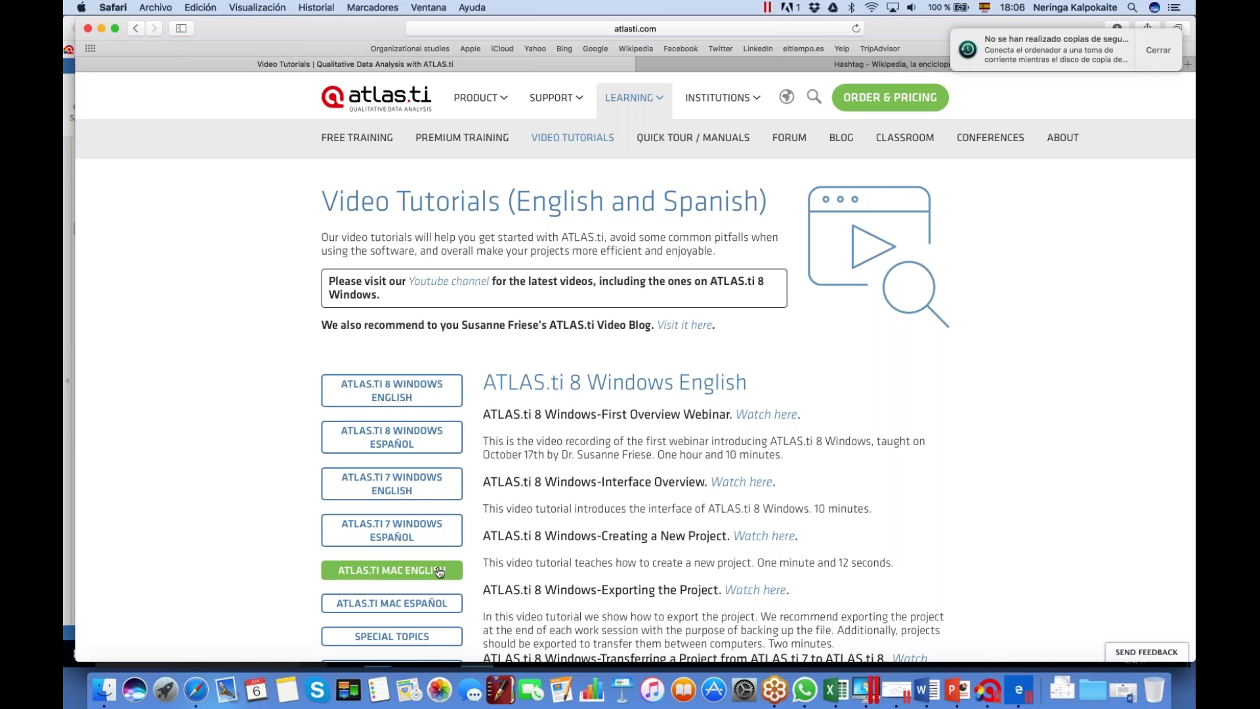
pyautogui.scroll(-2, 392, 603)
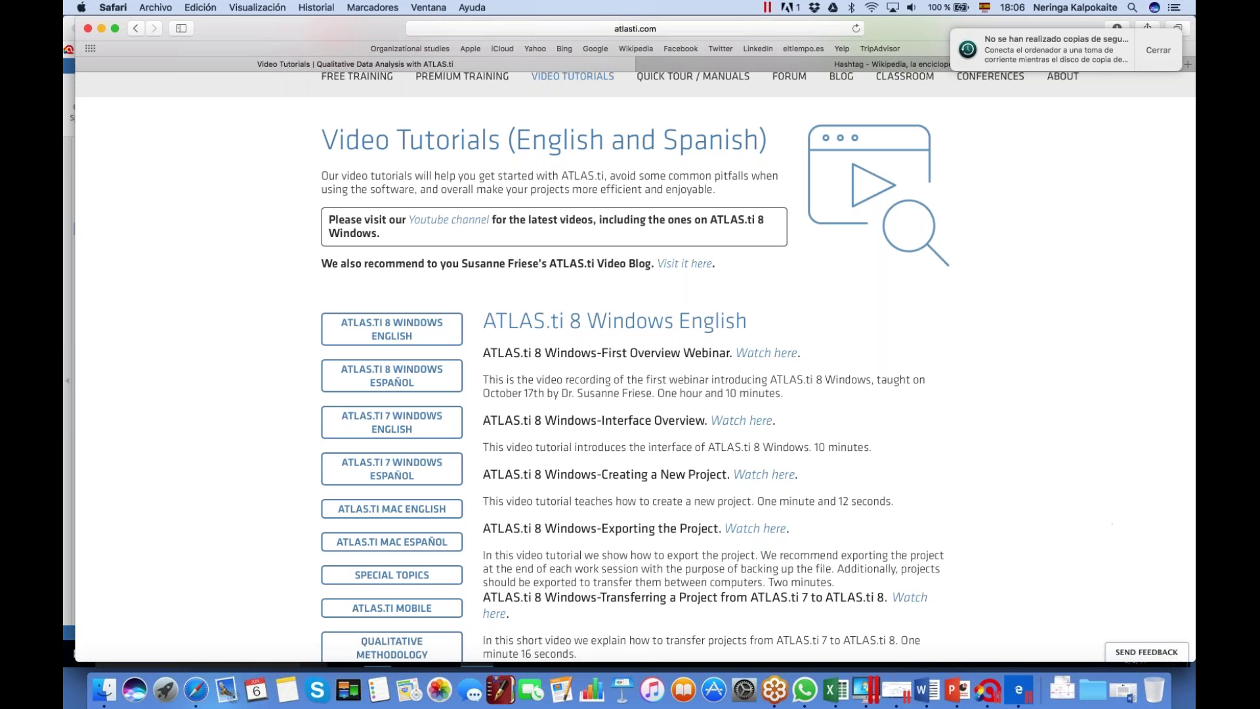
pyautogui.click(995, 697)
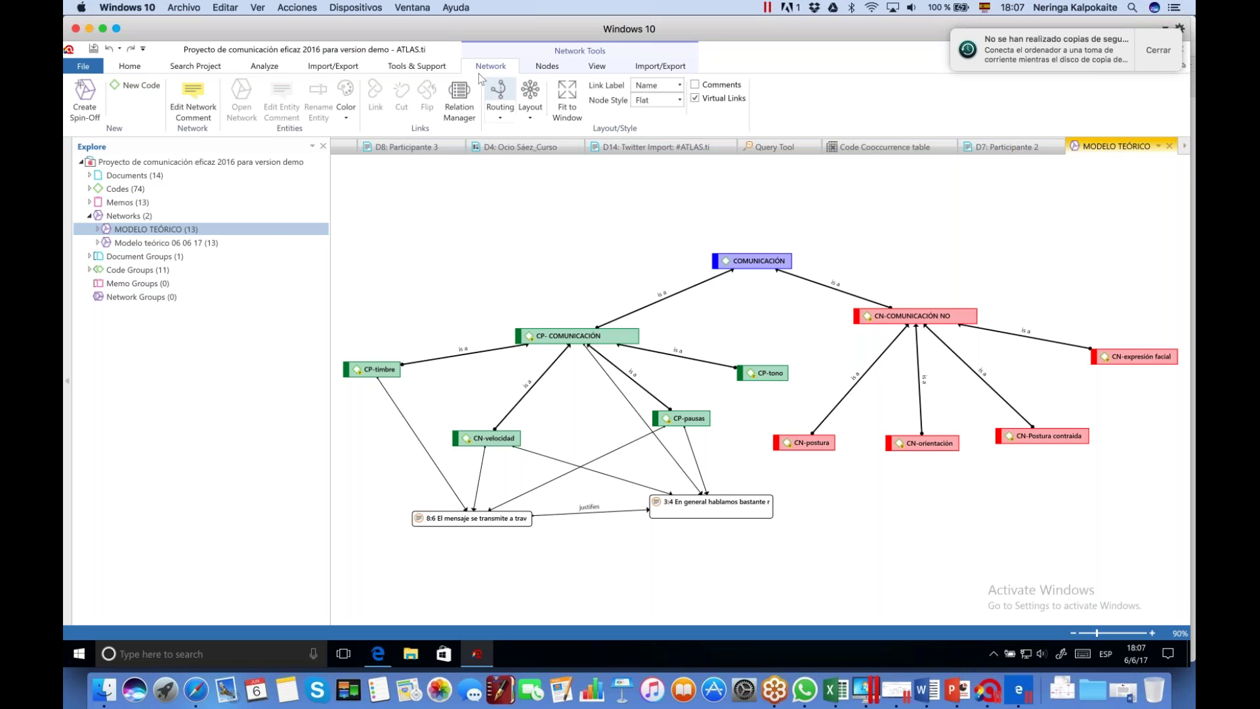
# - Open the User Manager under Tools & Support to list the project's users
pyautogui.click(417, 66)
pyautogui.click(248, 112)
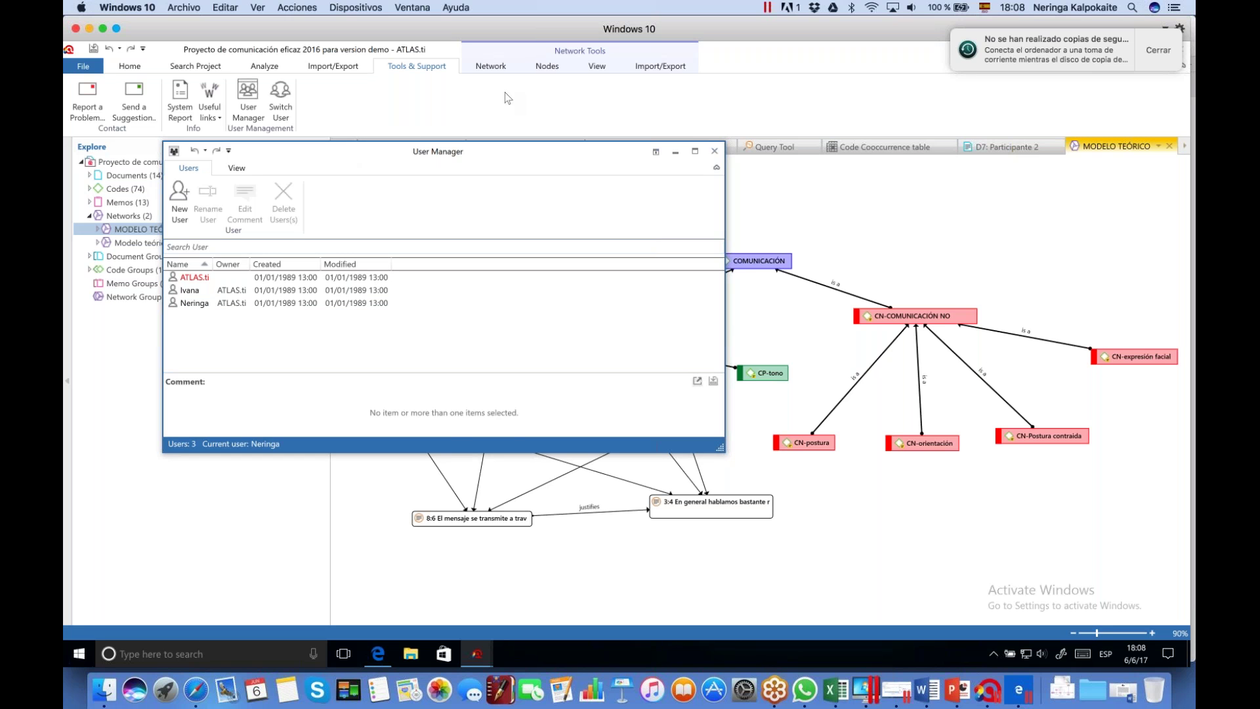
# - Close the User Manager window
pyautogui.click(715, 150)
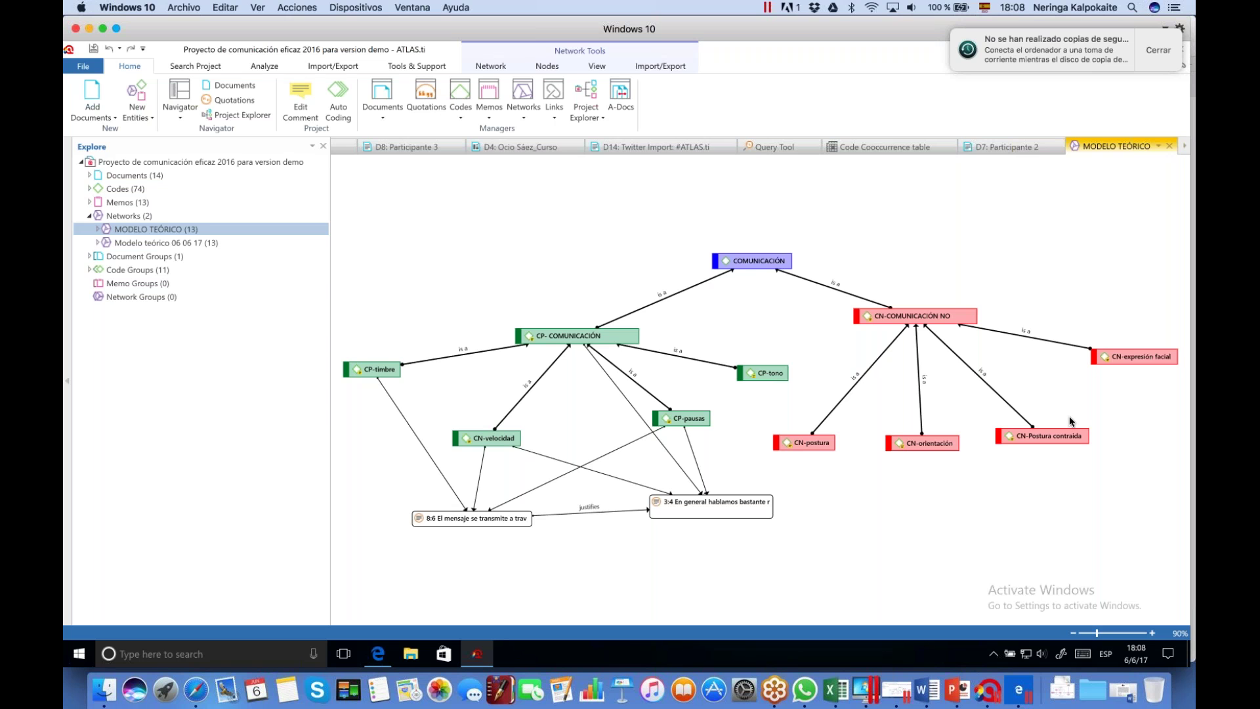
# - Open document D5 Paris_2015_discurso and make its first Introducción paragraph a free quotation
pyautogui.click(131, 175)
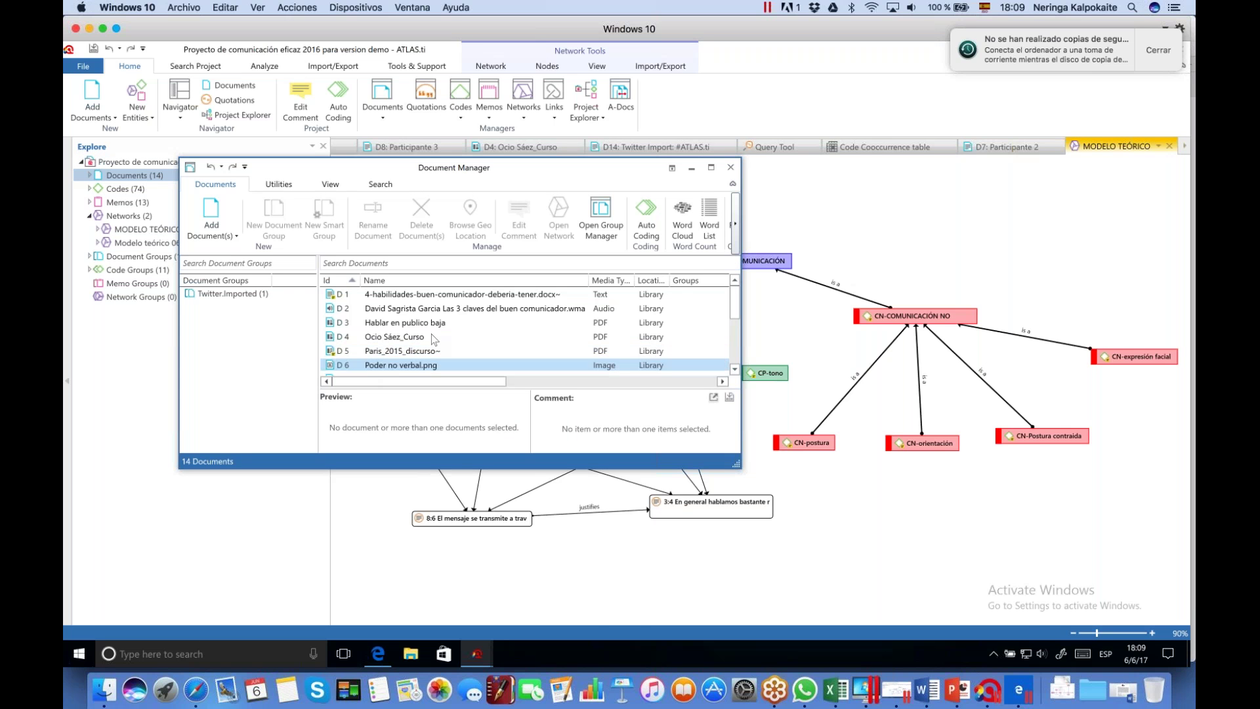
pyautogui.doubleClick(417, 355)
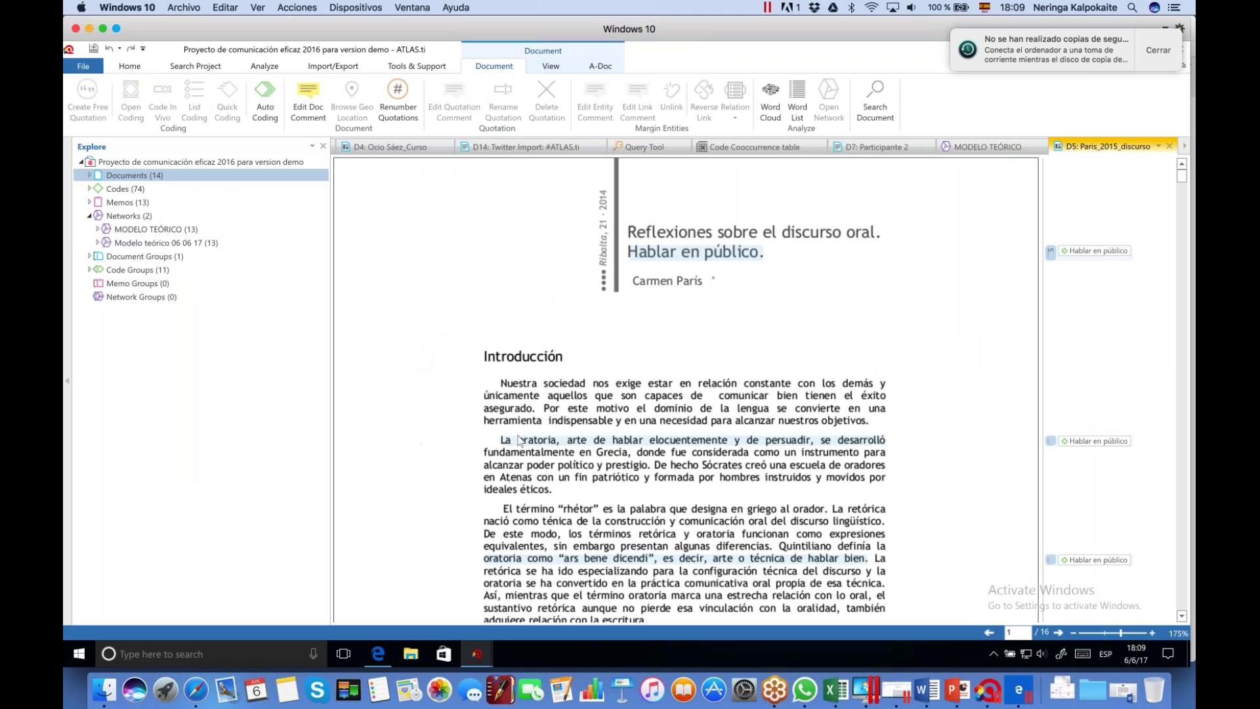
pyautogui.moveTo(501, 384); pyautogui.dragTo(679, 433)
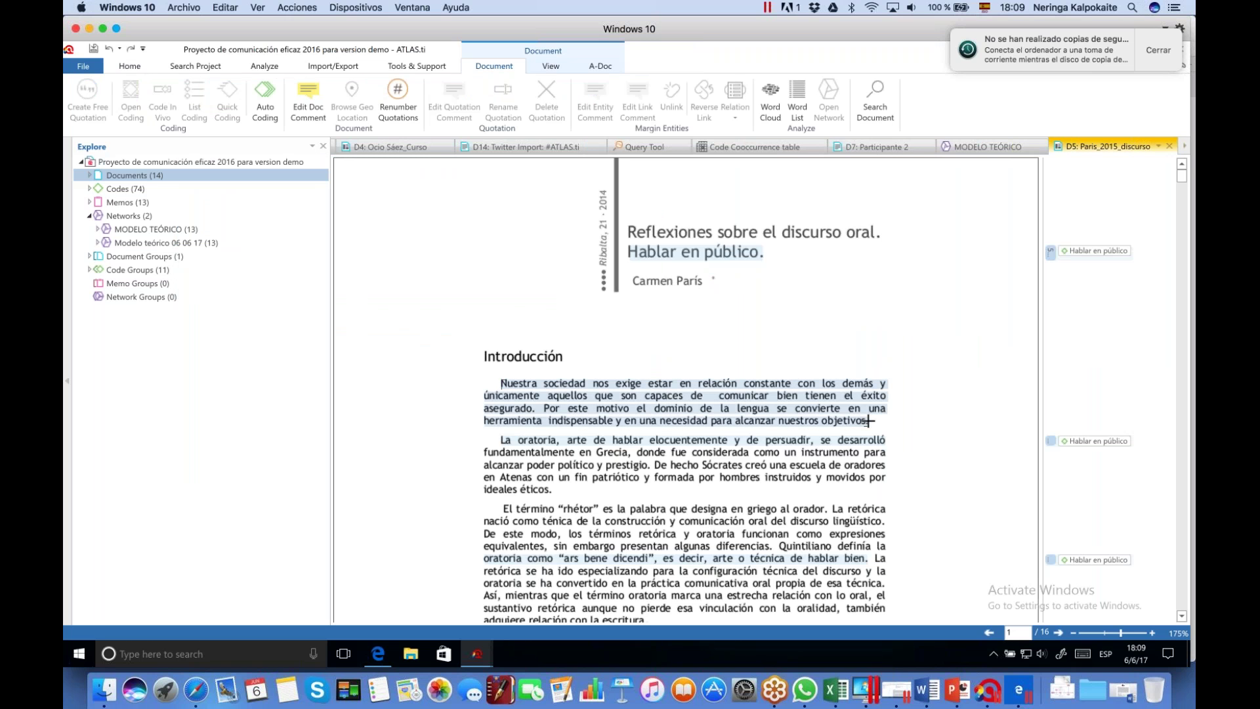
pyautogui.rightClick(705, 408)
pyautogui.click(713, 413)
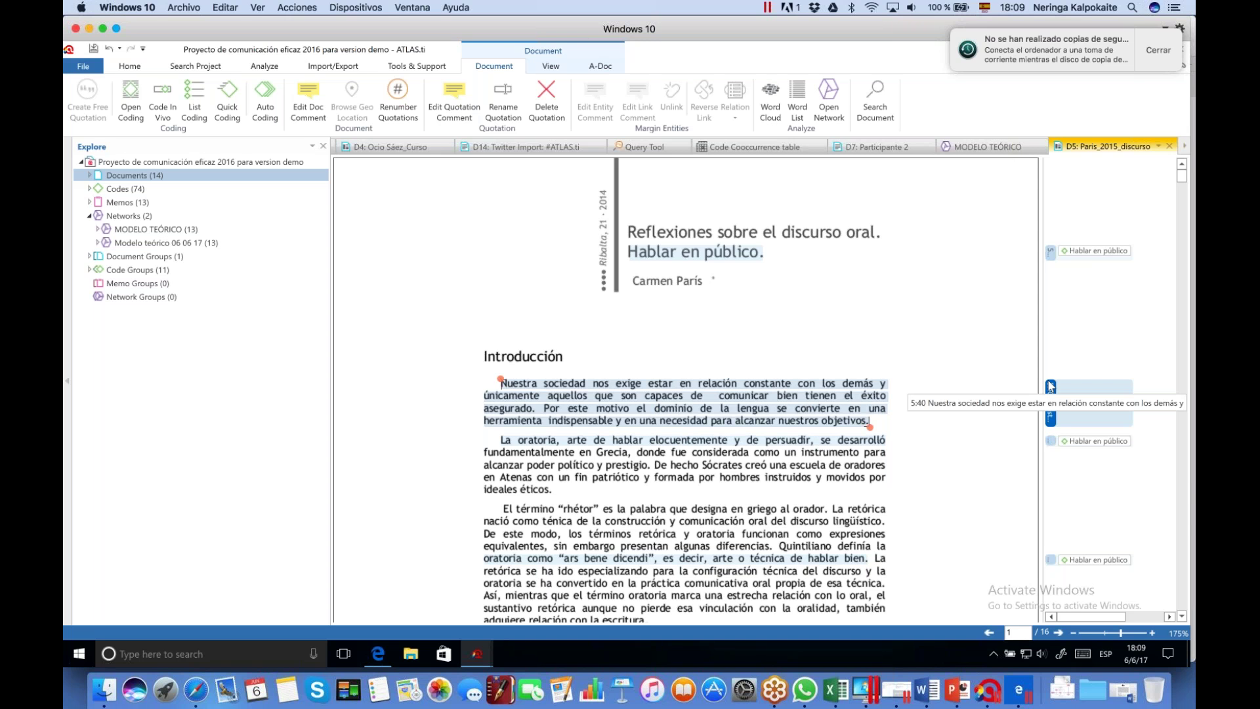
# - Start Open Coding on the new quotation 5:40
pyautogui.rightClick(1052, 392)
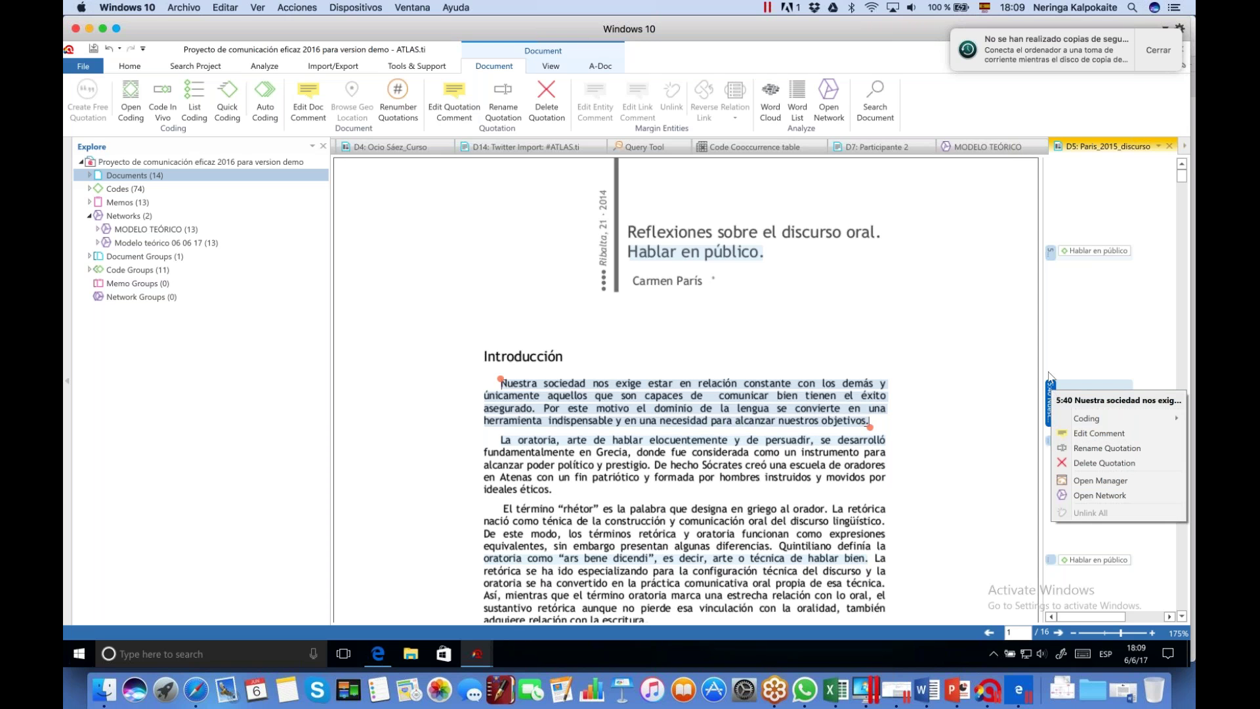
pyautogui.rightClick(1051, 385)
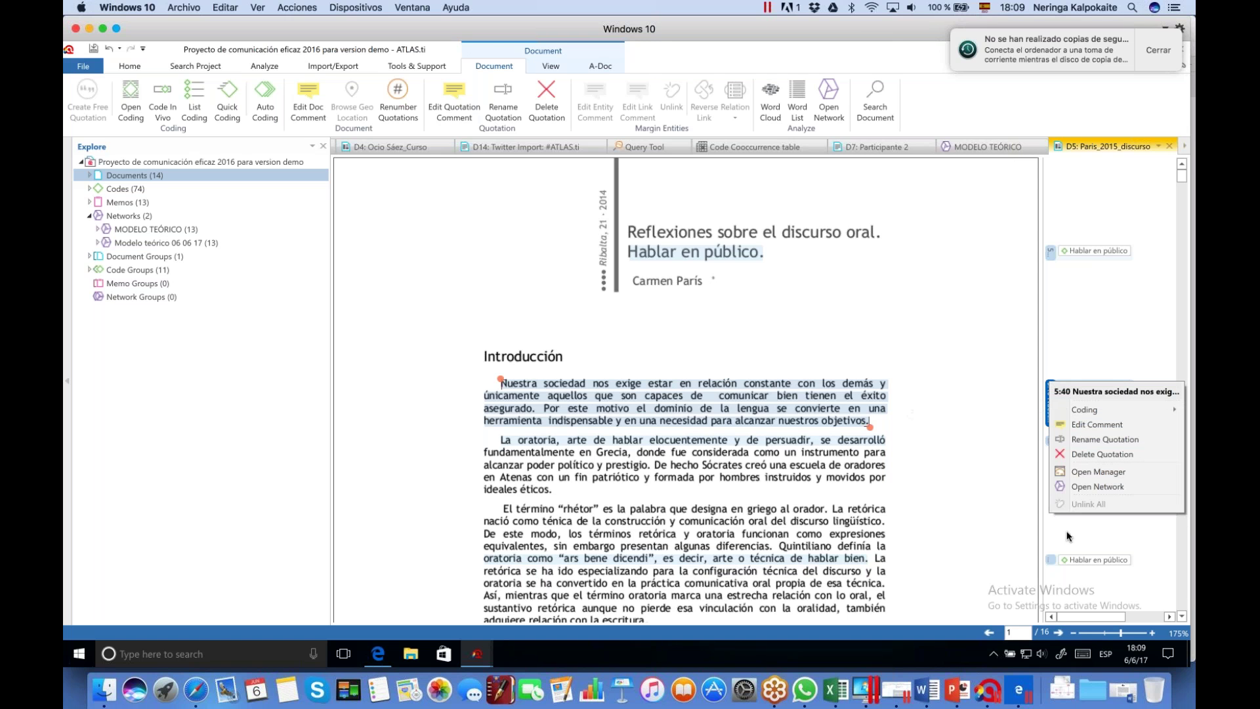
pyautogui.moveTo(1087, 409)
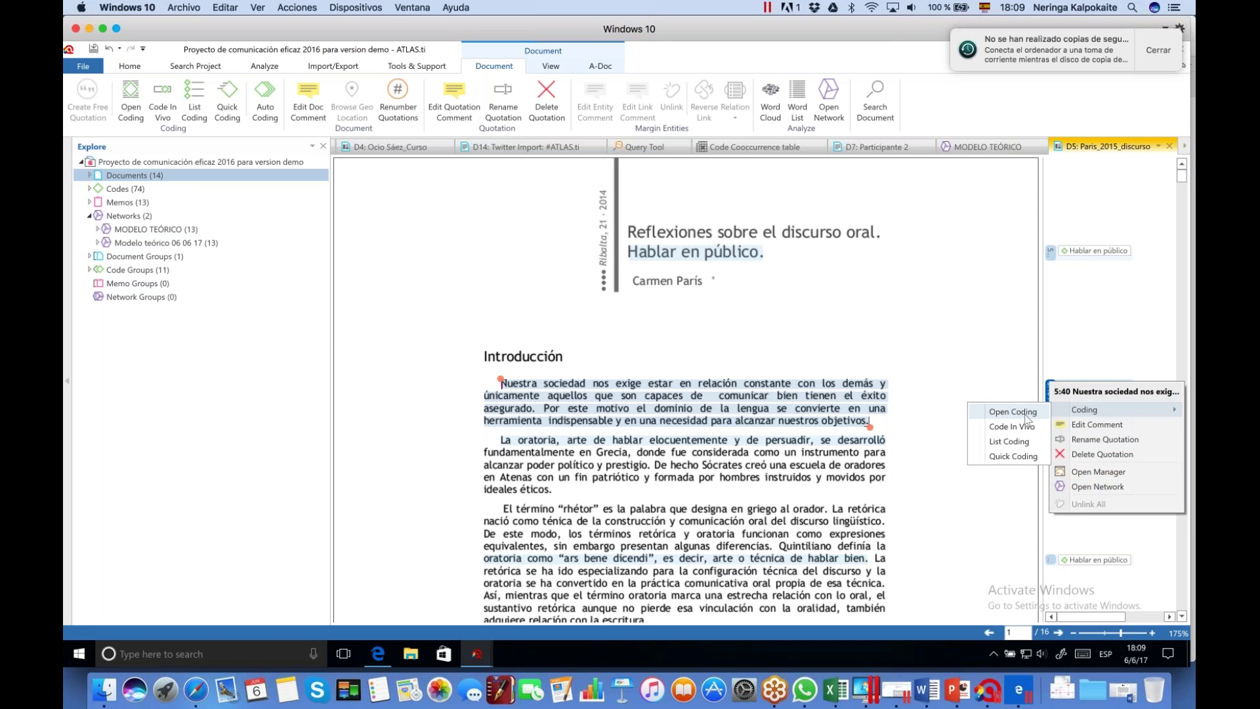
pyautogui.click(1014, 412)
# - Code quotation 5:40 with the new code 'Importancia de objetivos', then switch back to Safari
pyautogui.write('I')
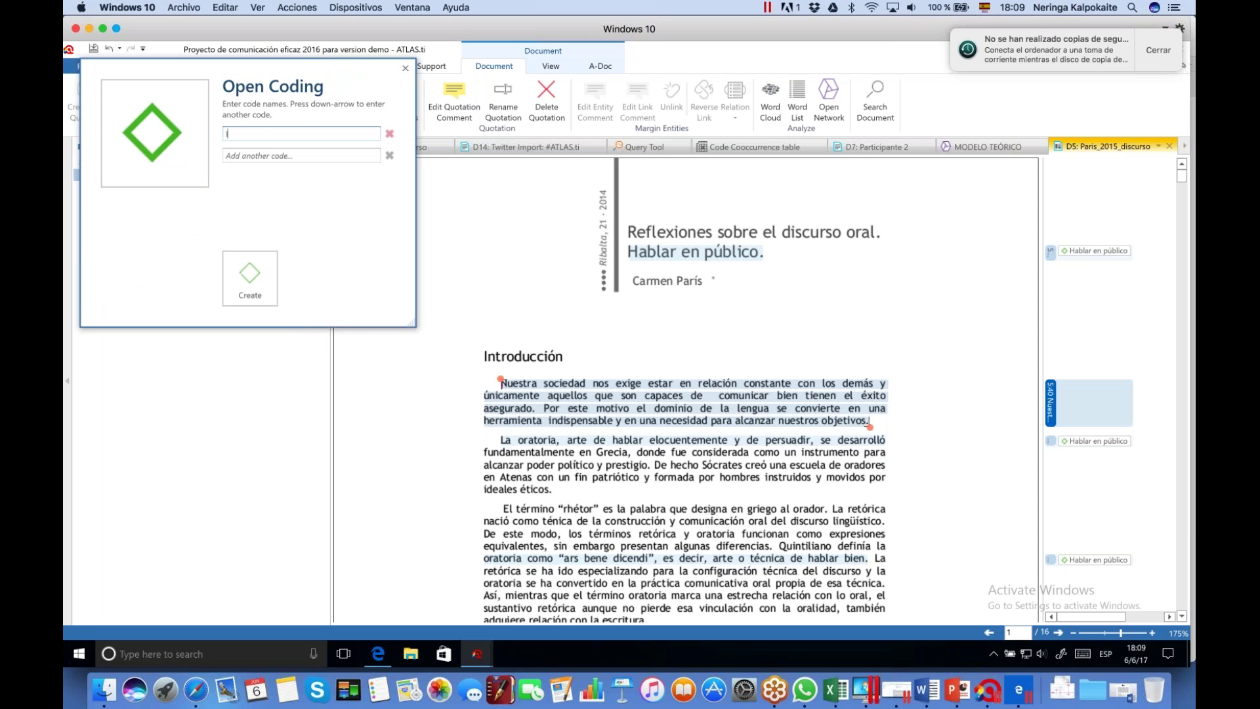
pyautogui.write('mportancia de objetivos')
pyautogui.press('Return')
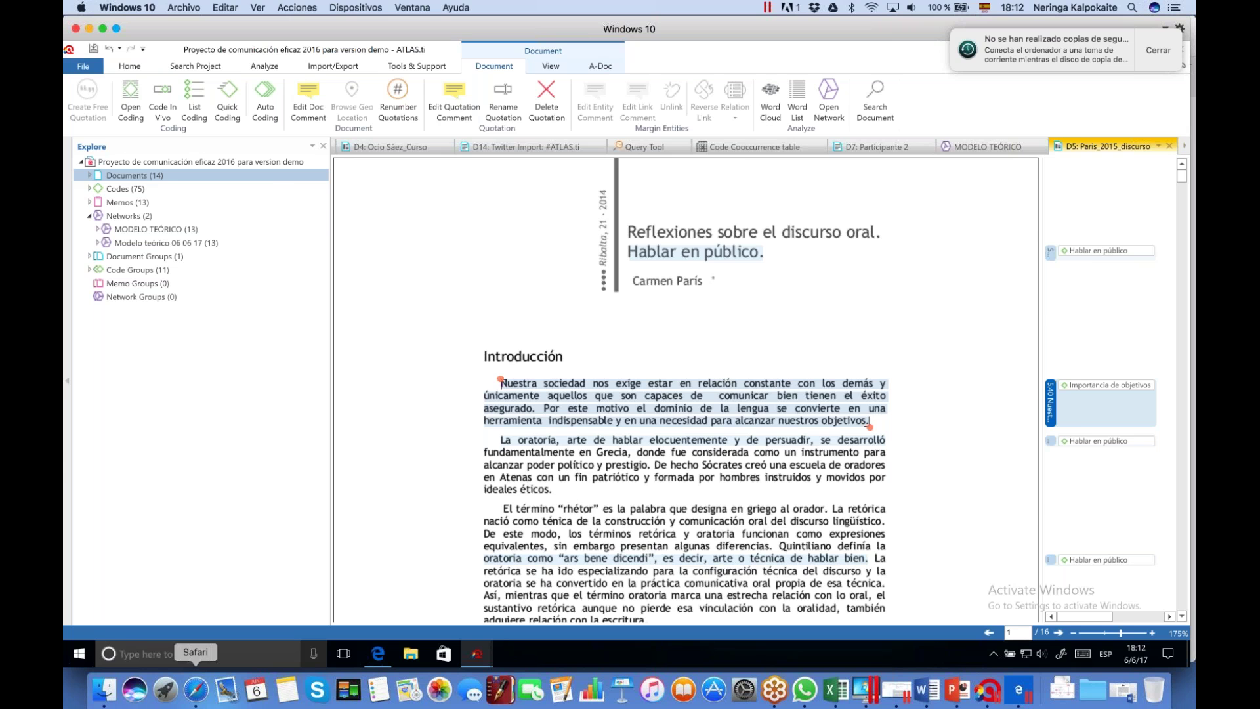
pyautogui.click(194, 702)
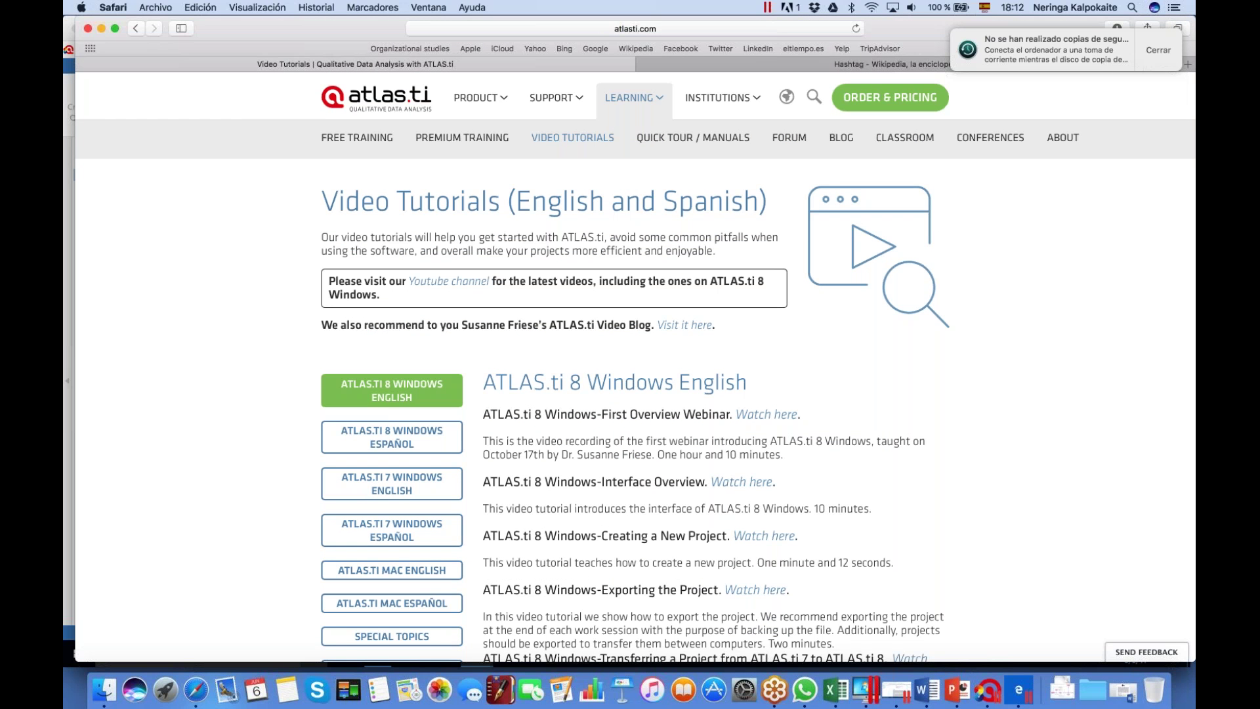
# - Open the ORDER & PRICING shop and choose the Actualizar Licencia upgrade option
pyautogui.click(875, 99)
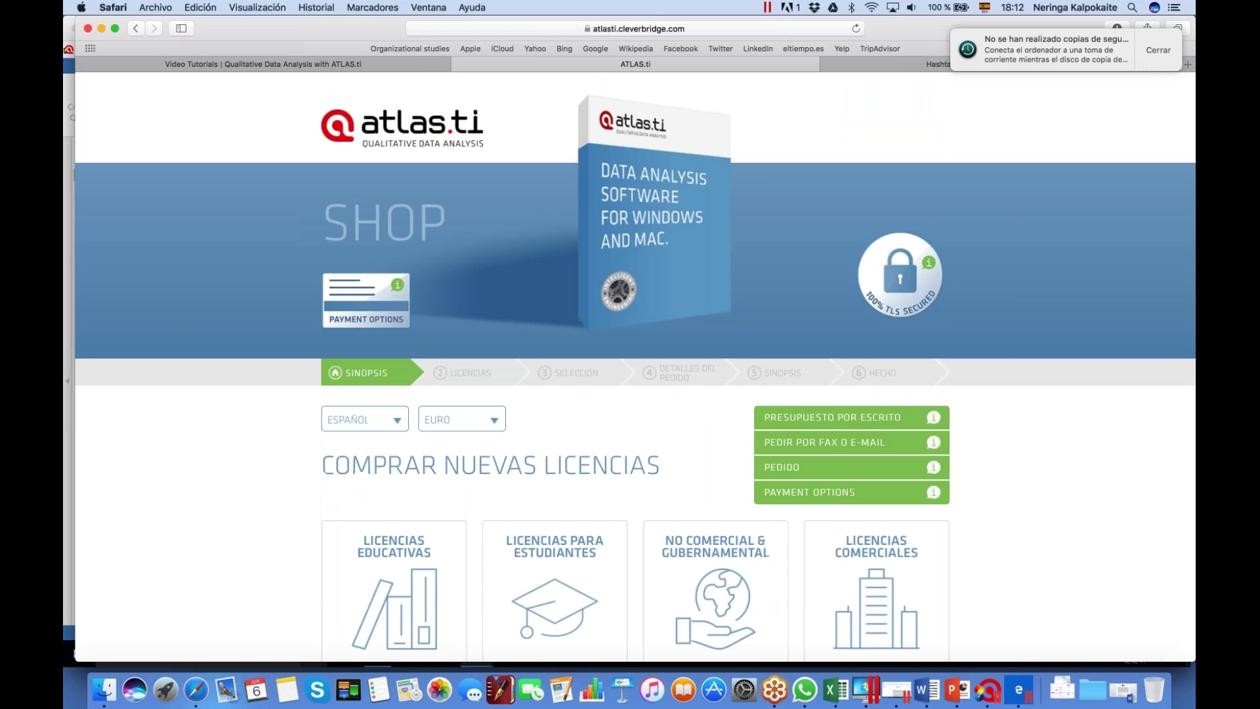
pyautogui.scroll(-5, 401, 350)
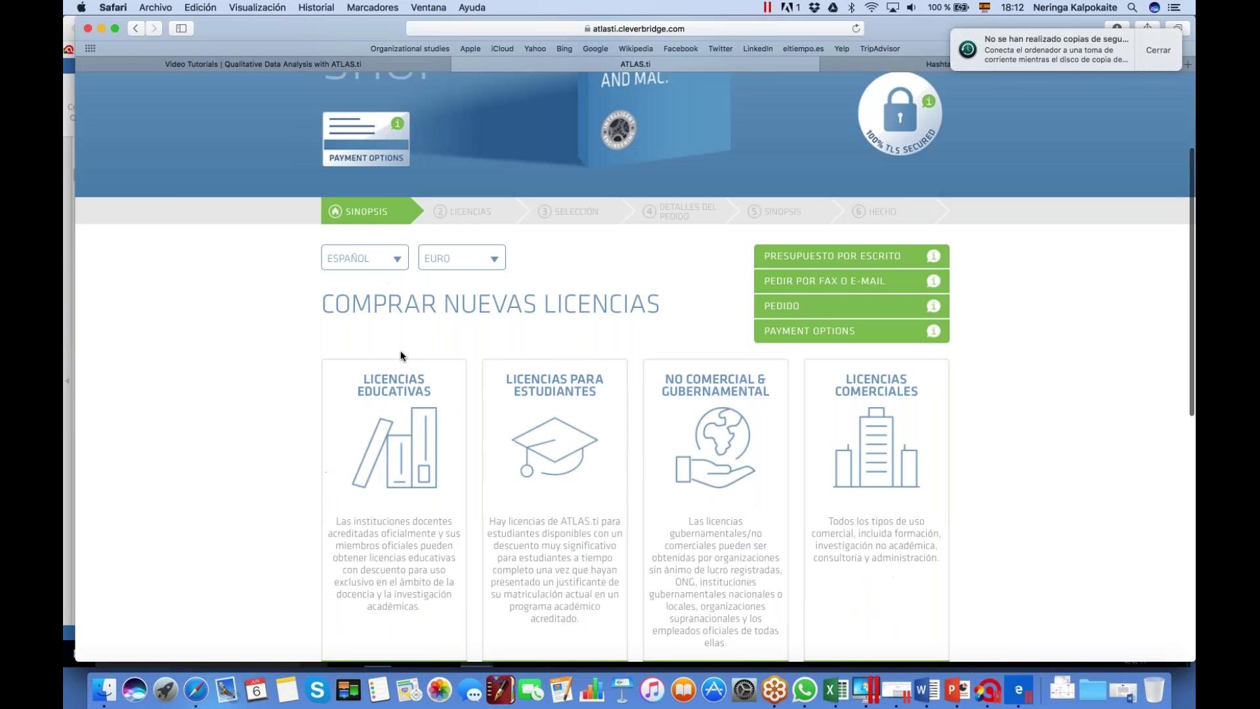
pyautogui.scroll(-7, 401, 350)
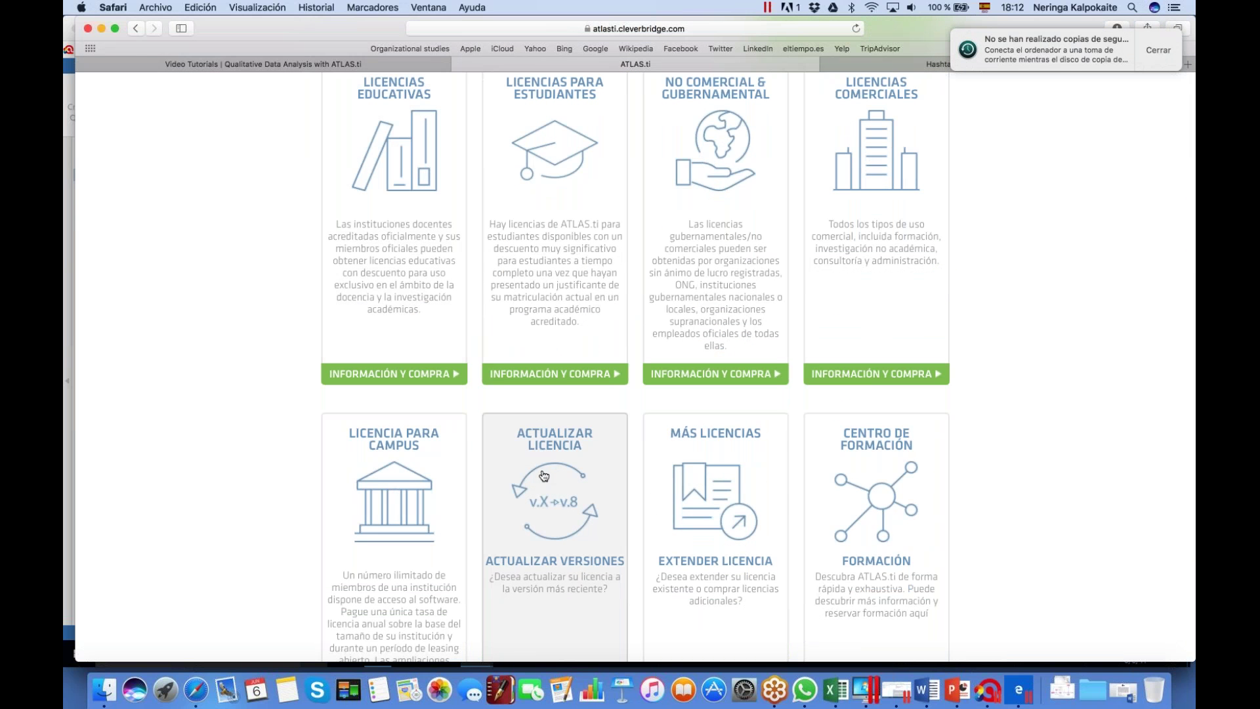
pyautogui.scroll(-2, 547, 540)
pyautogui.click(546, 522)
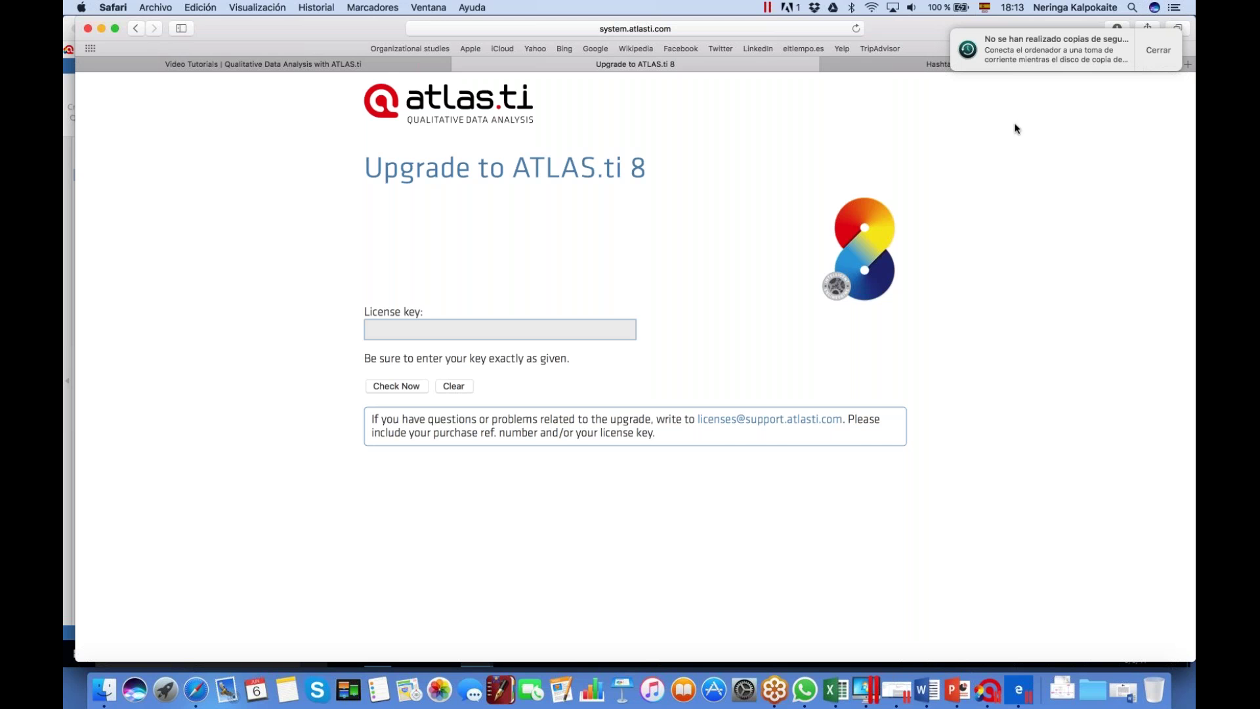
# - Return to the ATLAS.ti project window
pyautogui.click(990, 690)
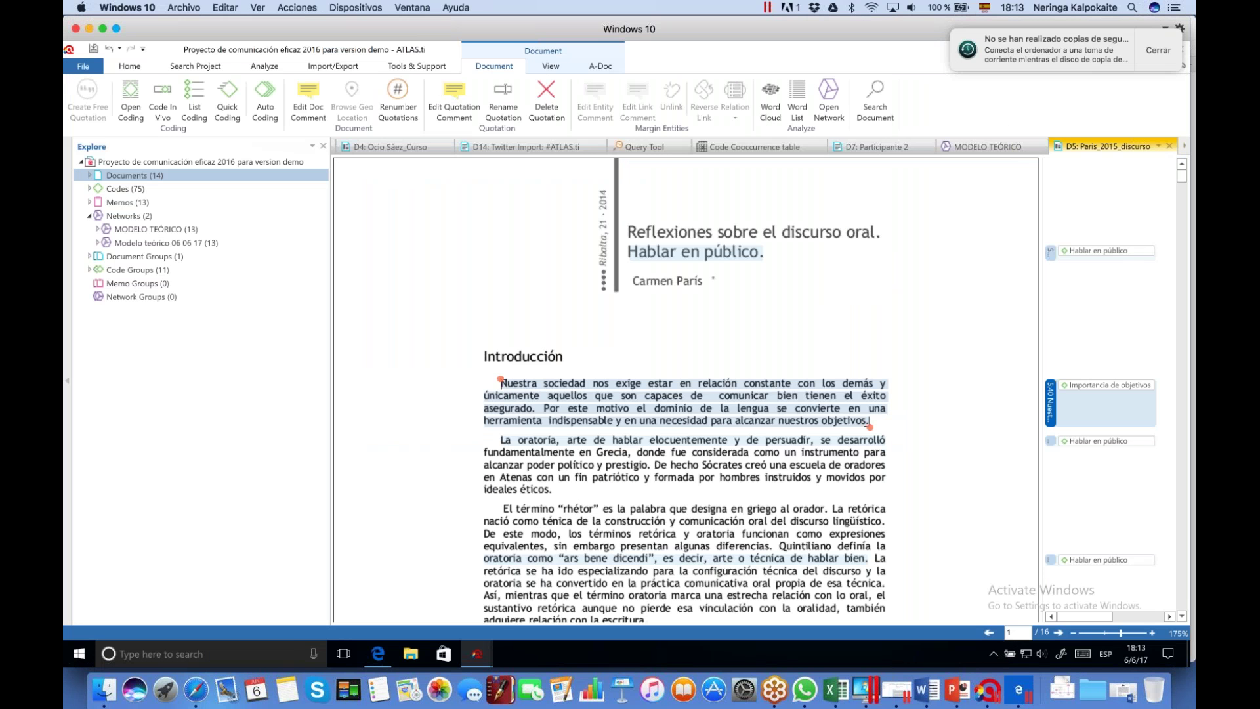
# - Open the Relation Manager from the Home Managers menu
pyautogui.click(130, 66)
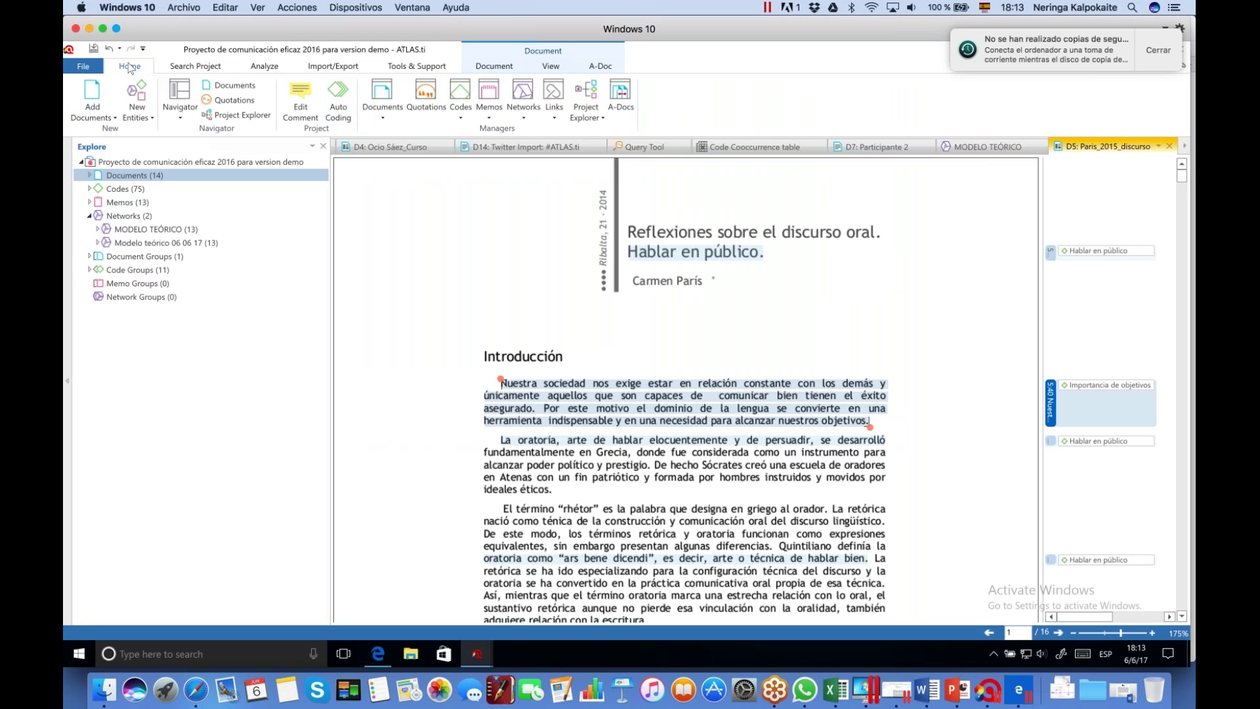
pyautogui.click(555, 96)
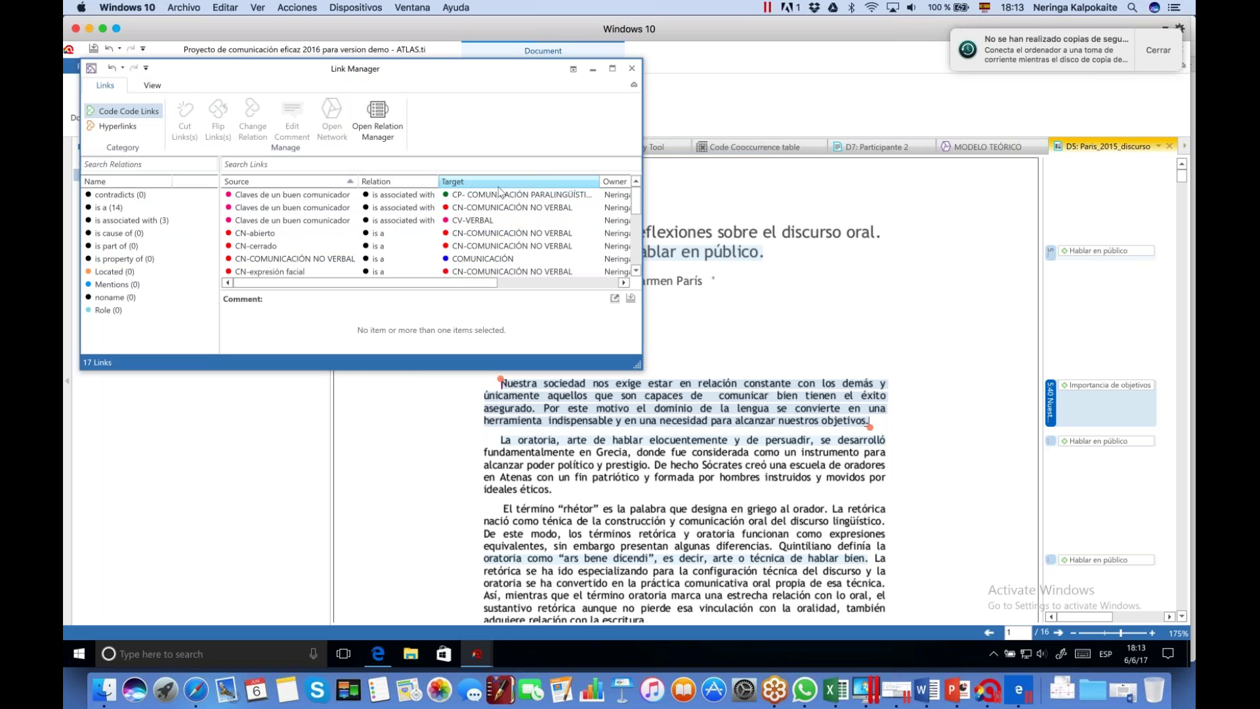
pyautogui.click(383, 125)
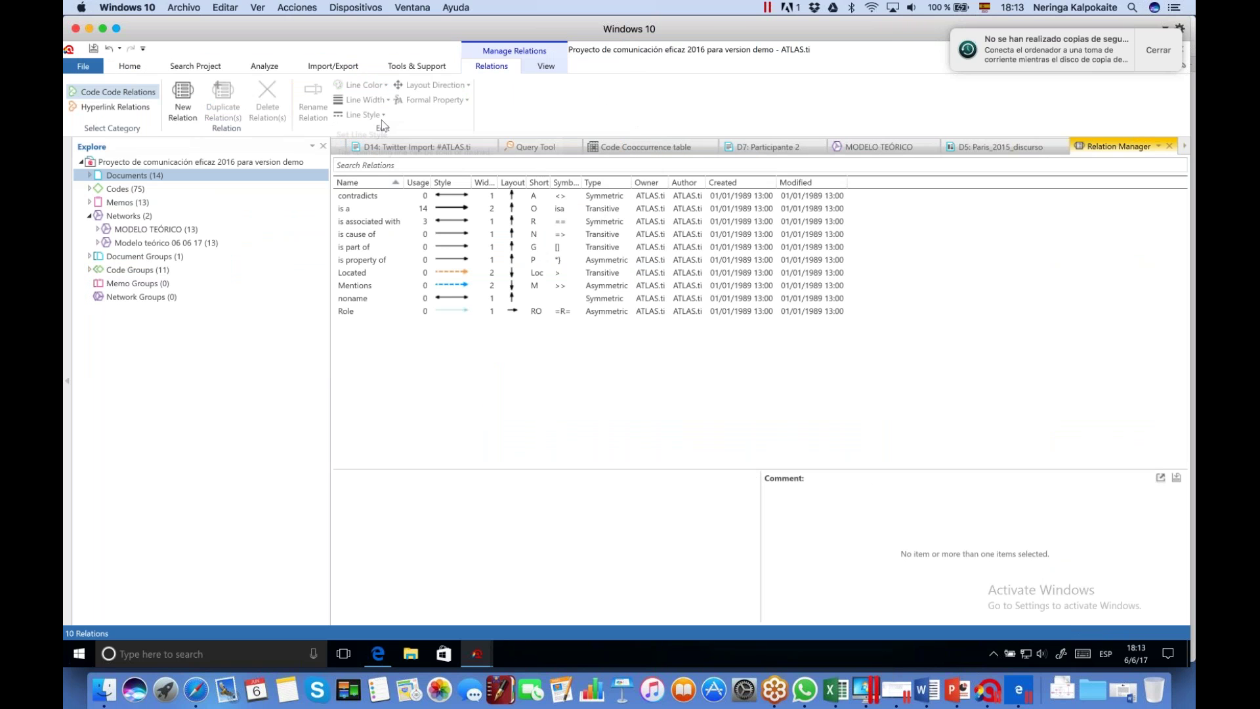
# - Cancel a new relation, then review each relation type from 'is a' to 'Role'
pyautogui.click(182, 100)
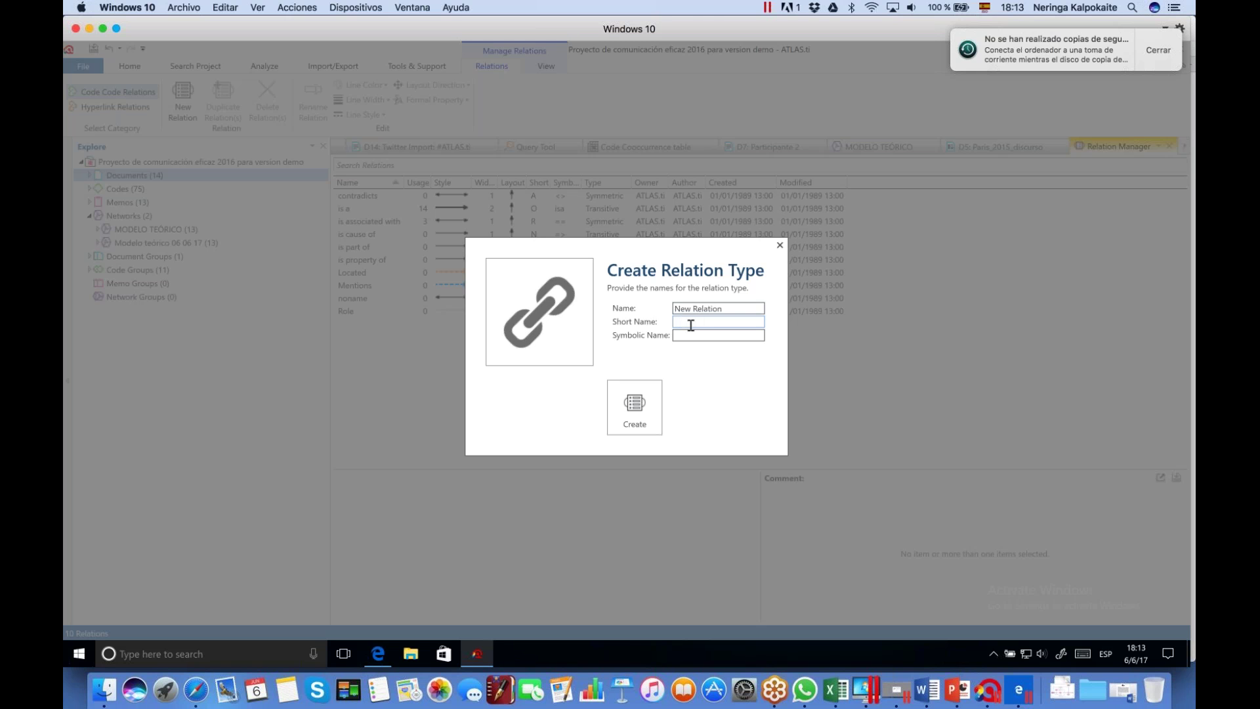
pyautogui.click(780, 245)
pyautogui.click(468, 210)
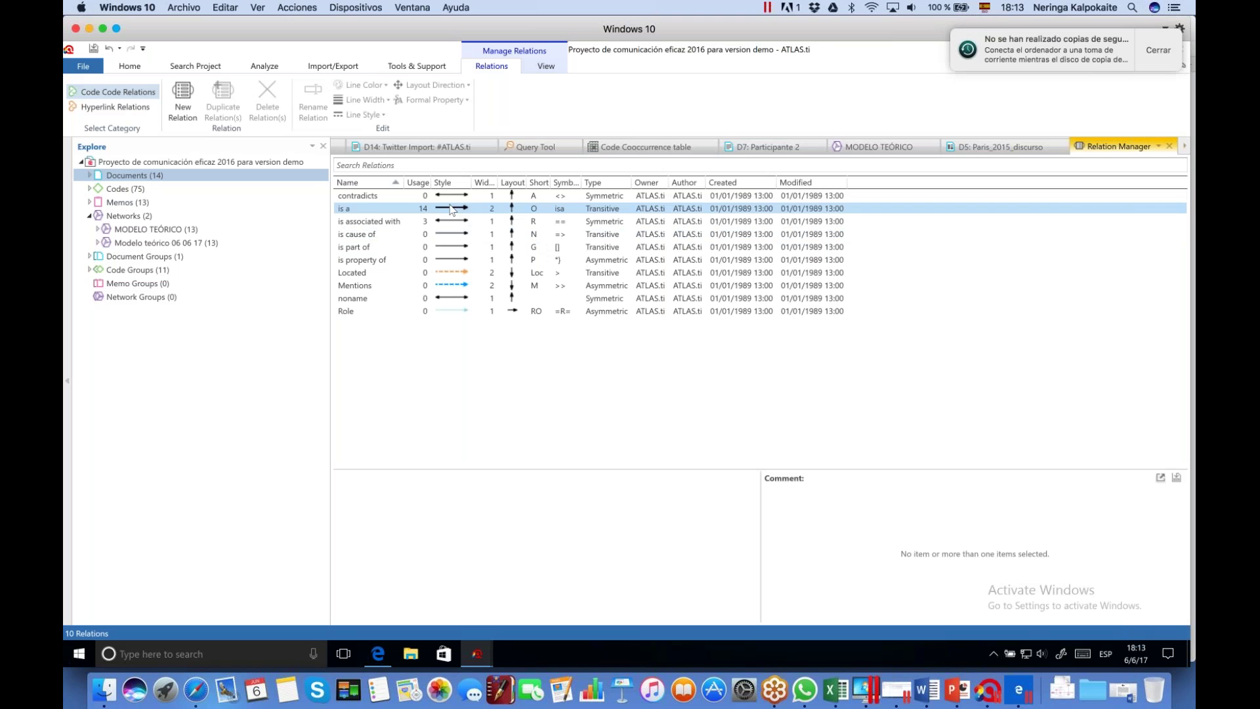
pyautogui.click(448, 197)
pyautogui.click(435, 209)
pyautogui.click(438, 223)
pyautogui.click(442, 235)
pyautogui.click(458, 273)
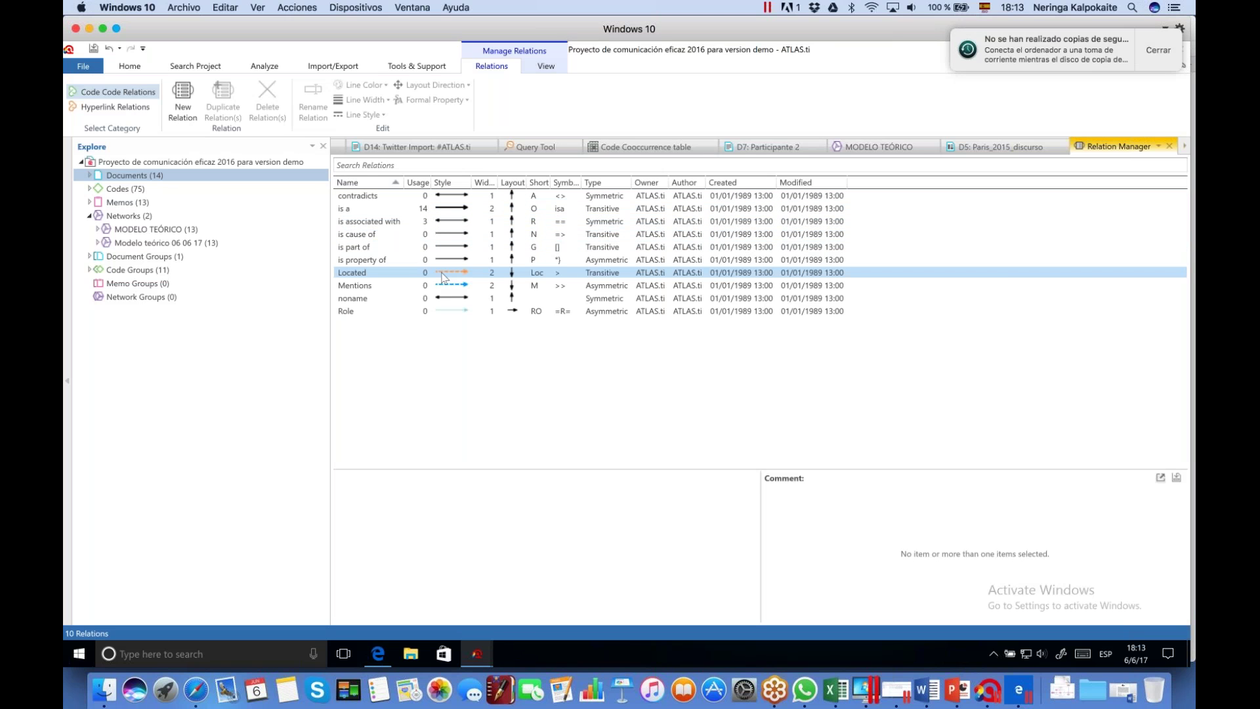
pyautogui.click(460, 285)
pyautogui.click(462, 299)
pyautogui.click(463, 311)
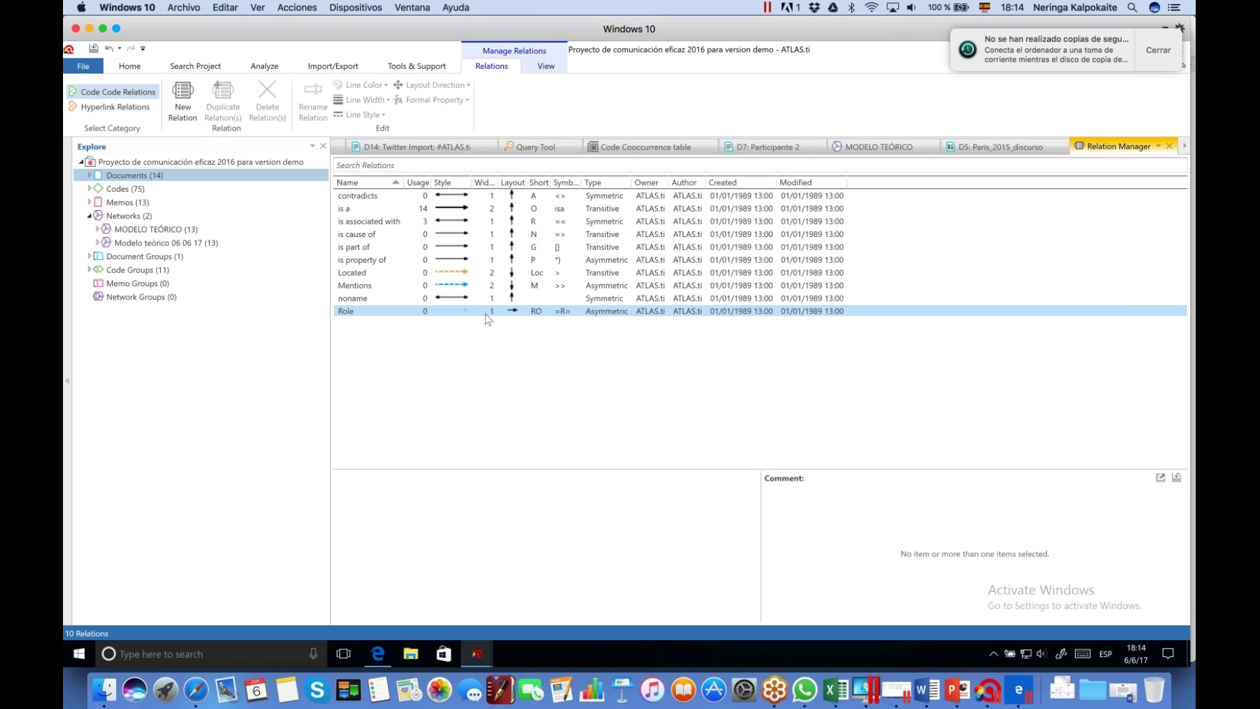
pyautogui.click(594, 338)
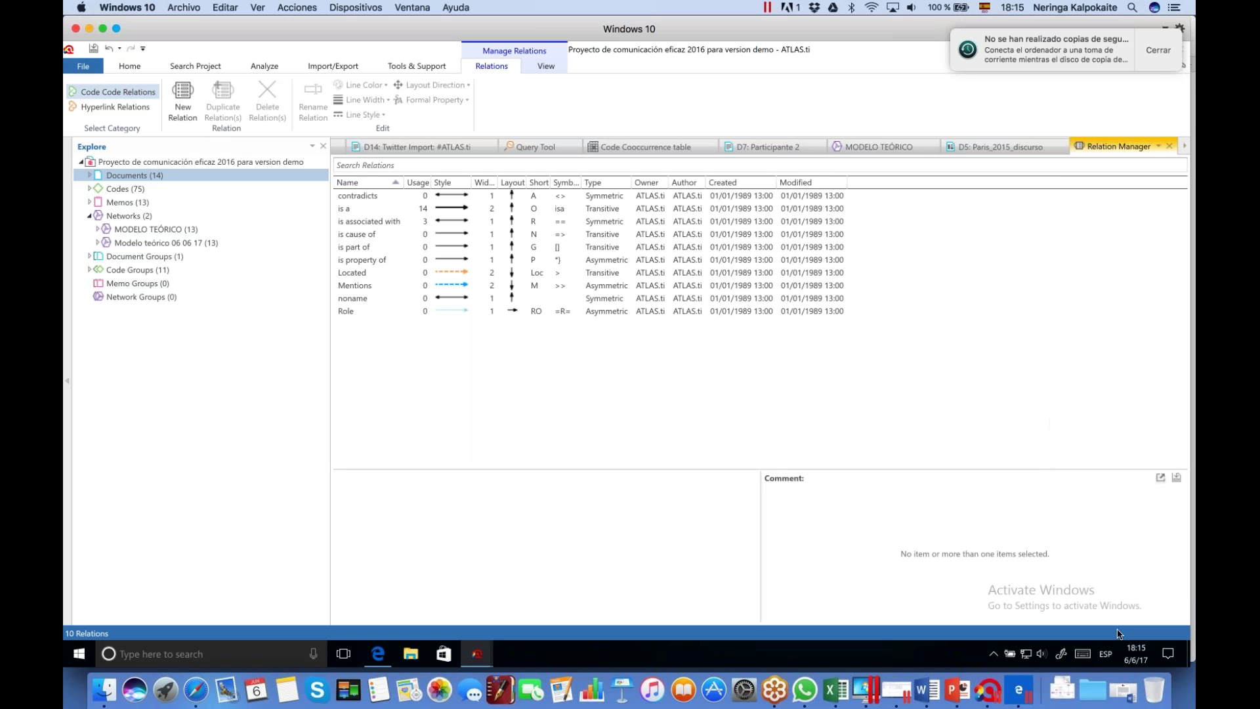
# - Bring the 'ATLAS.ti 8 Overview' PowerPoint deck forward and present its 'ATLAS.ti 8 for Windows' title slide full screen
pyautogui.click(954, 691)
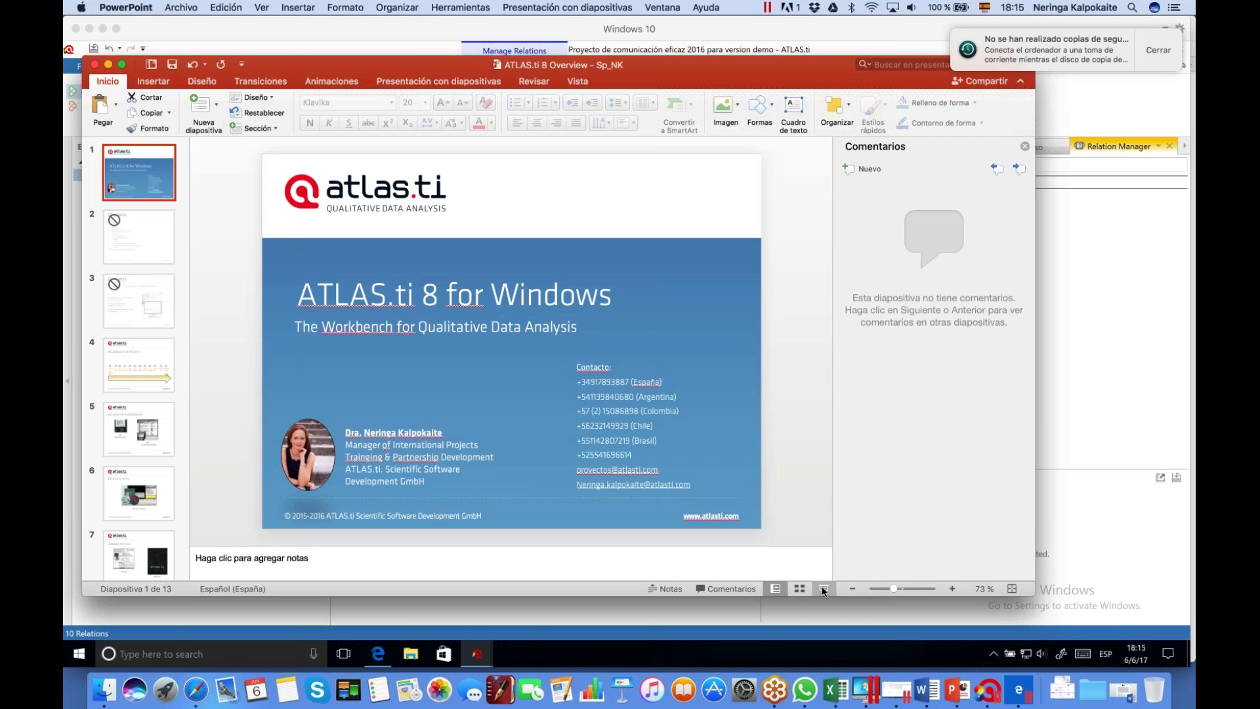
pyautogui.click(824, 589)
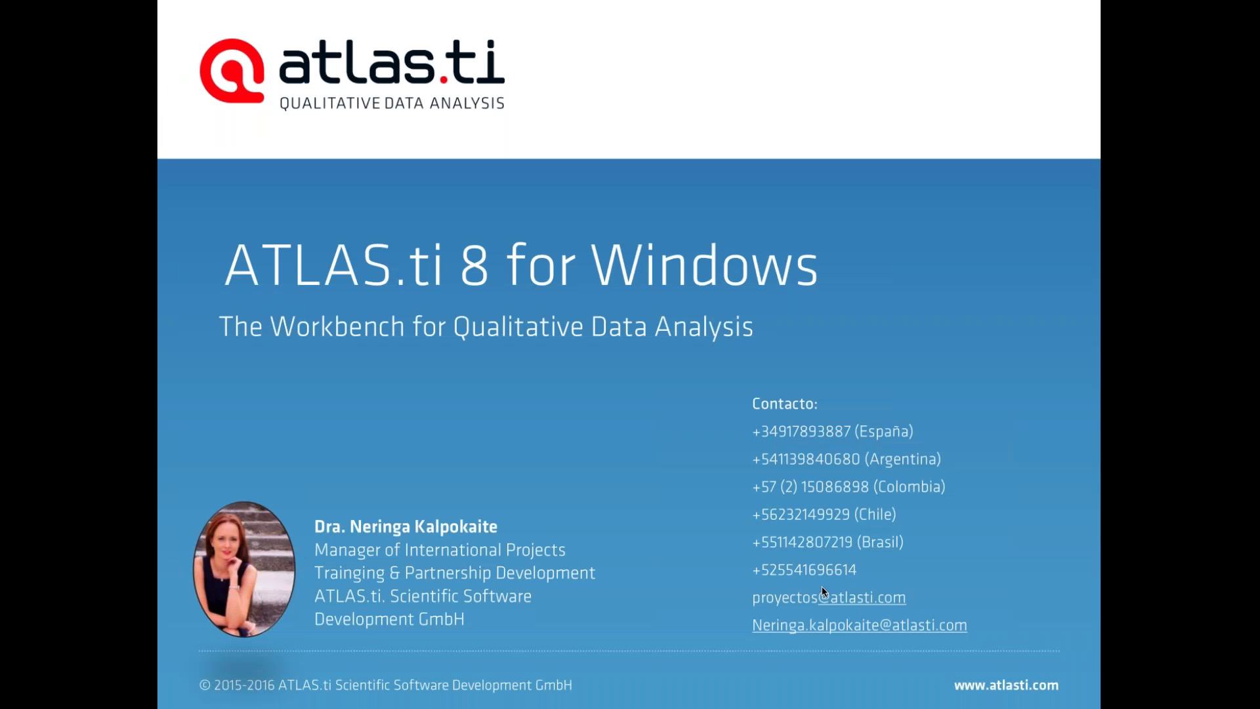